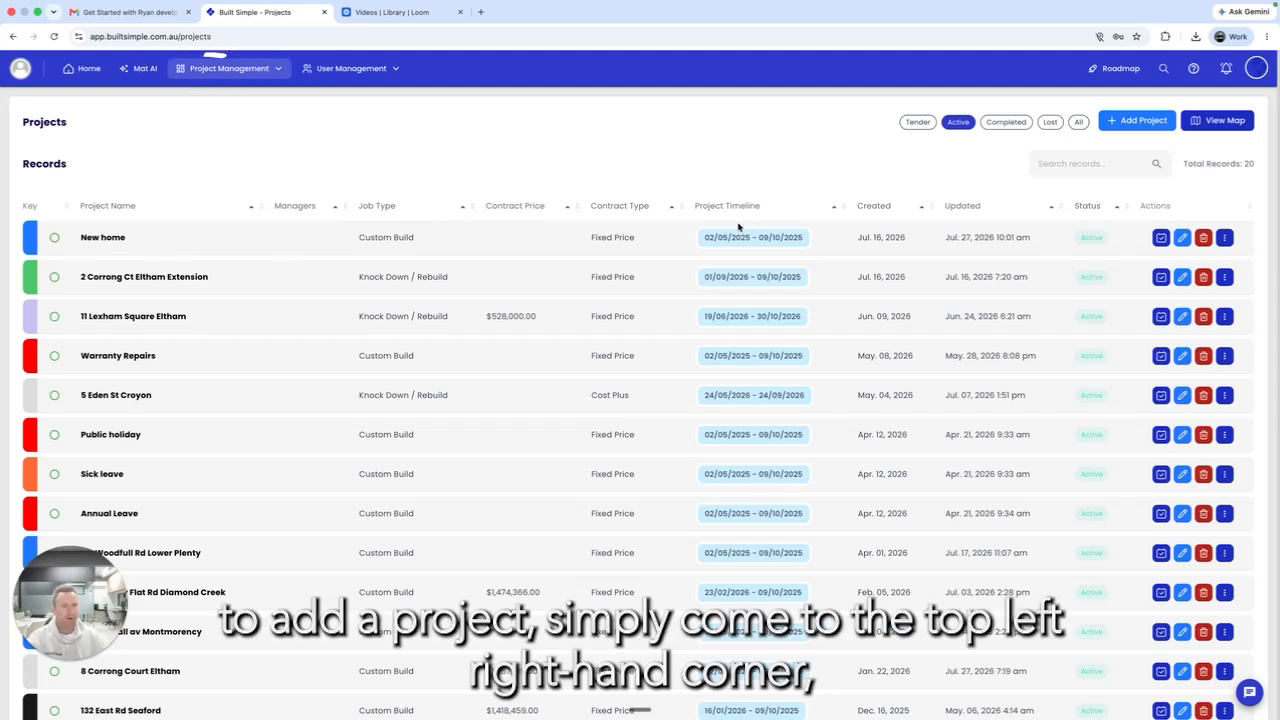
Step: Add a project named 'Built Simple Test' with job type Custom Home and status Tender
click(1138, 122)
click(416, 222)
text(Built Simple Test)
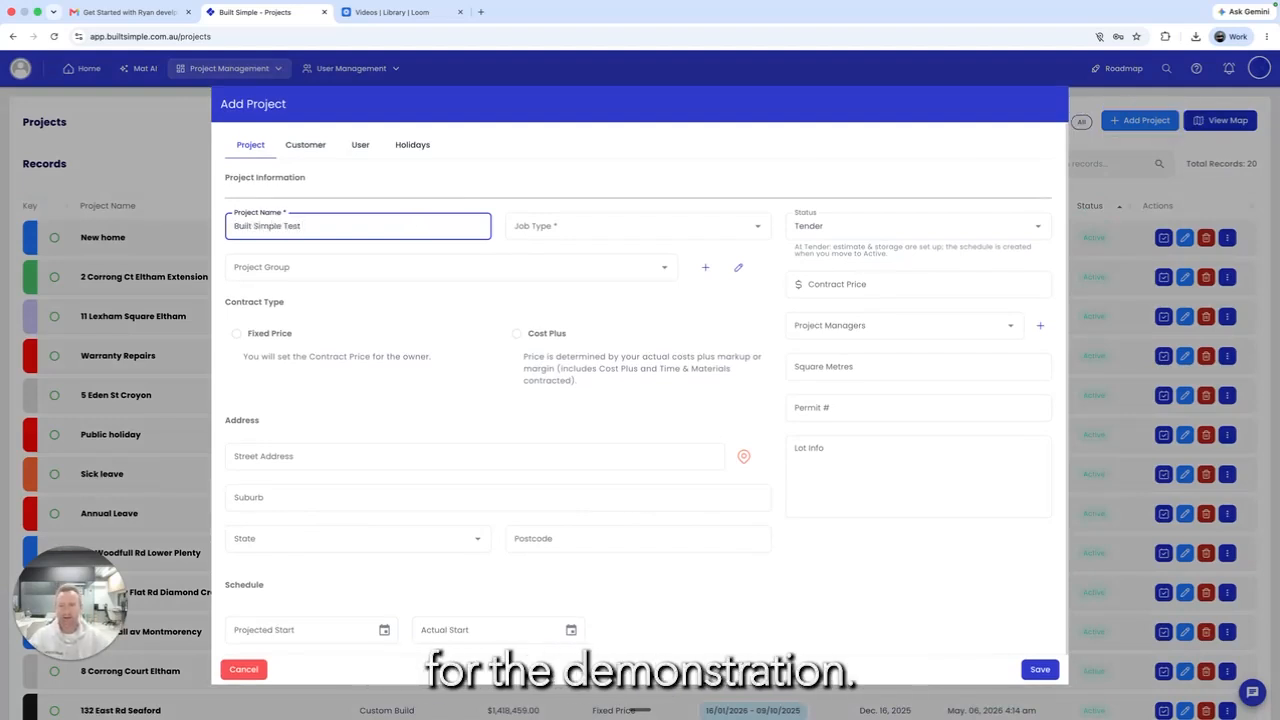
click(620, 230)
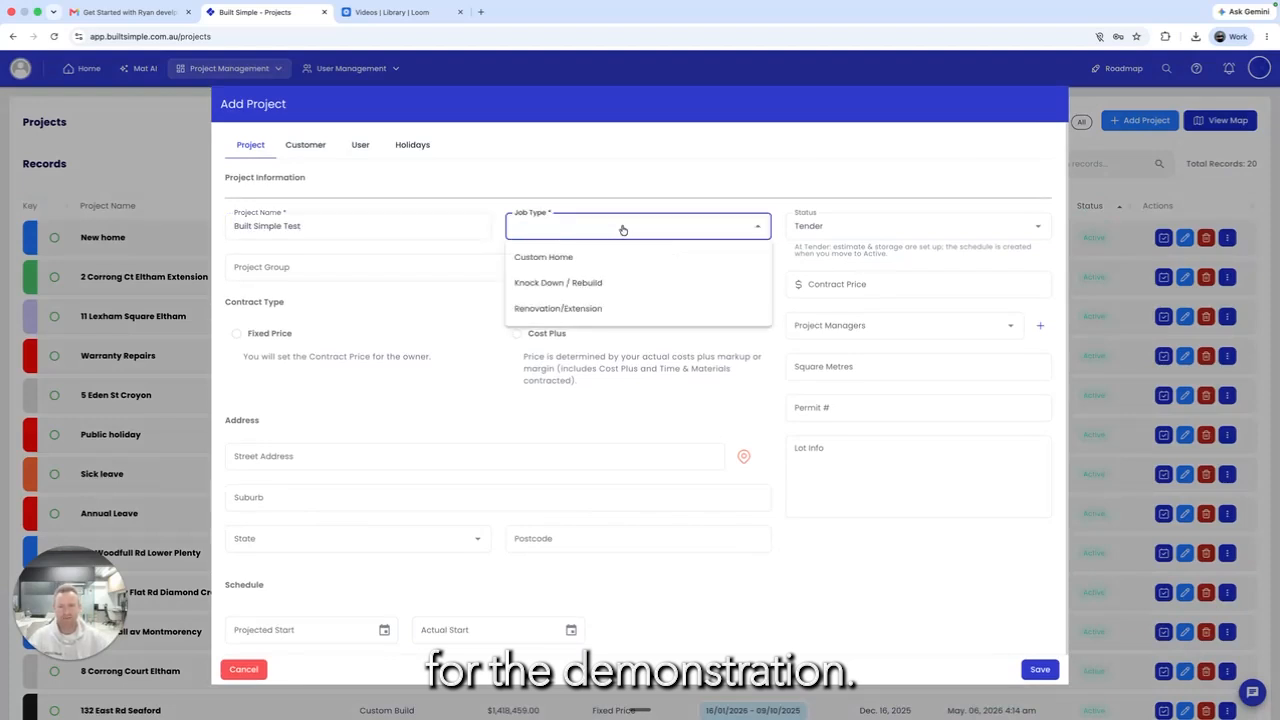
click(577, 257)
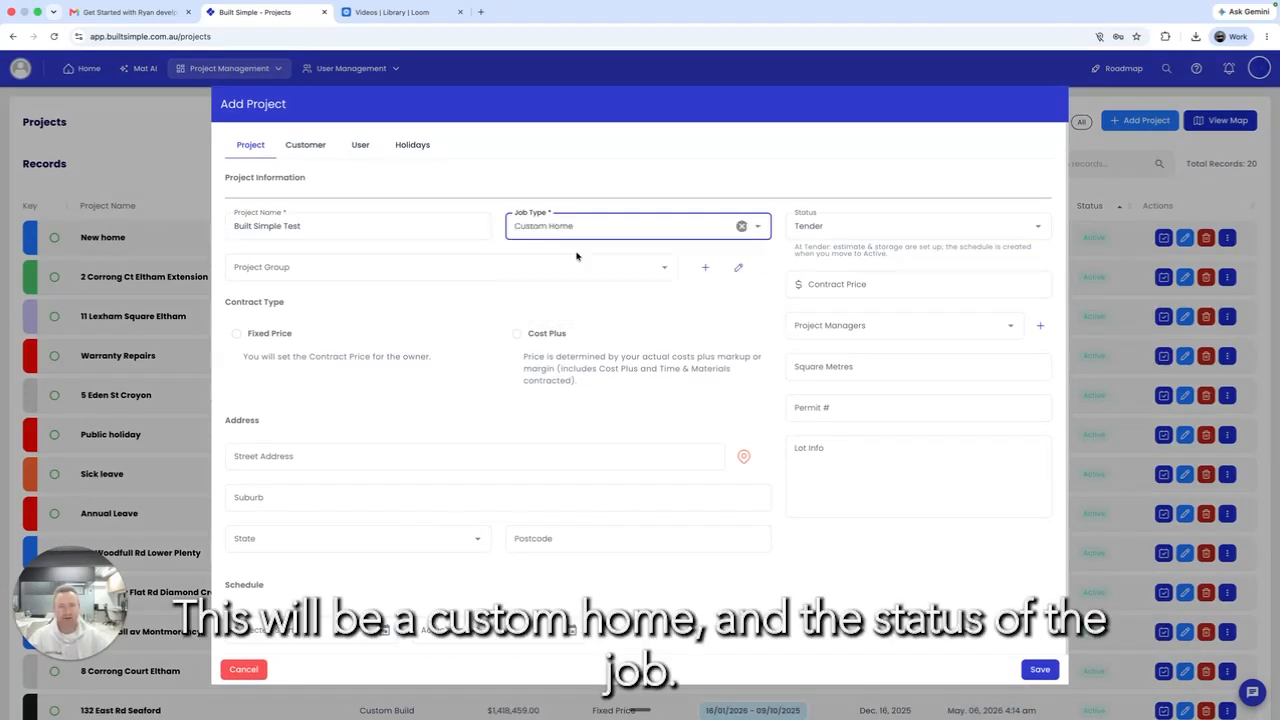
click(849, 234)
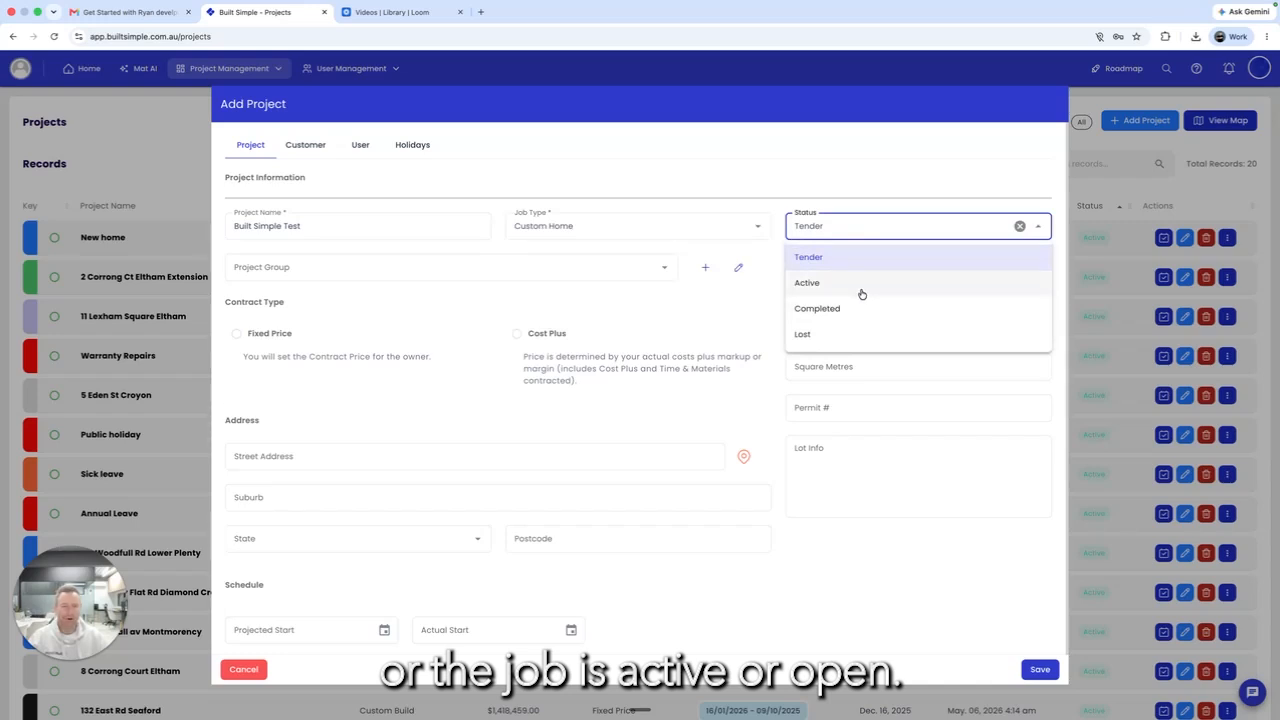
click(812, 256)
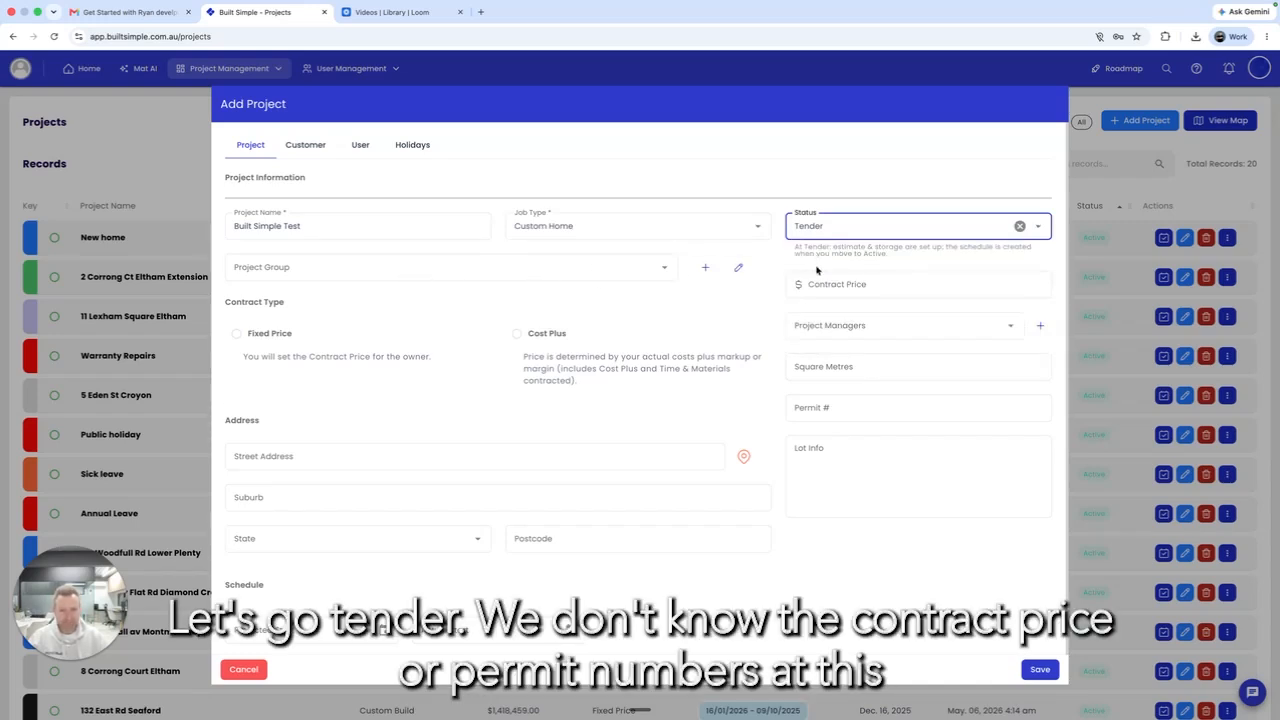
scroll(810, 272, down, 1)
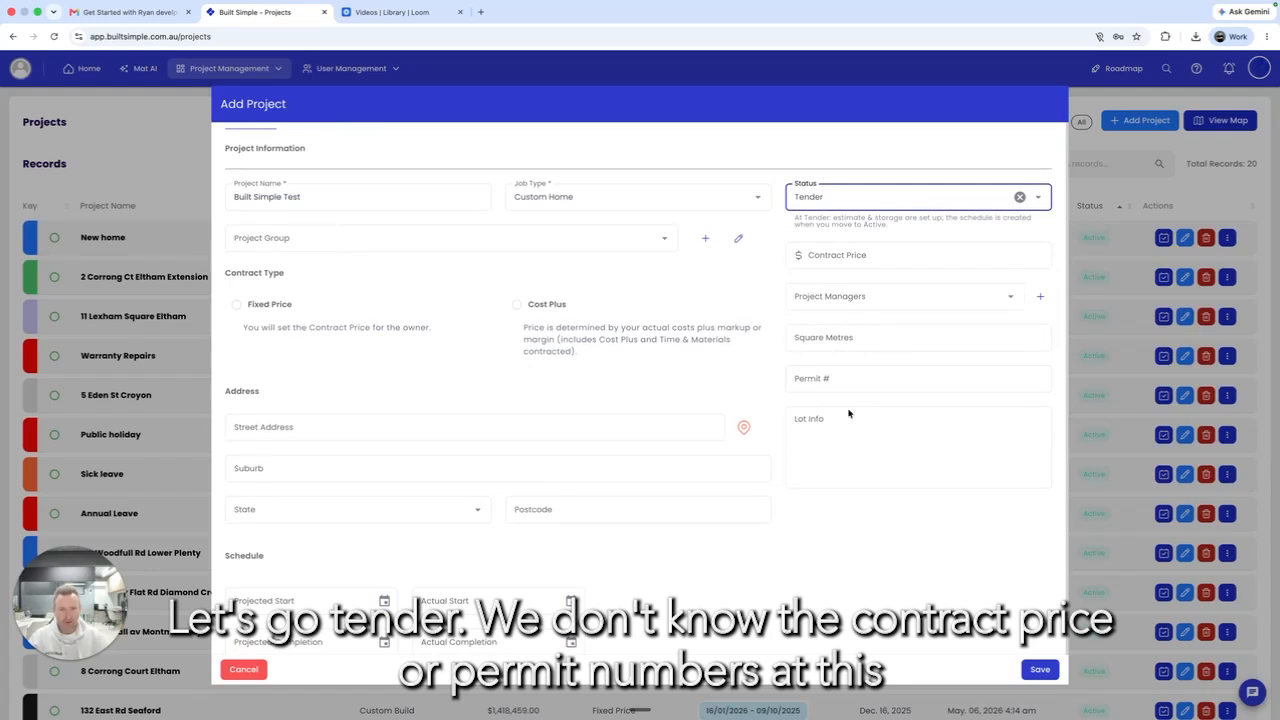
Step: Enter the site street address and accept the autocomplete suggestion to fill the location fields
scroll(815, 368, down, 3)
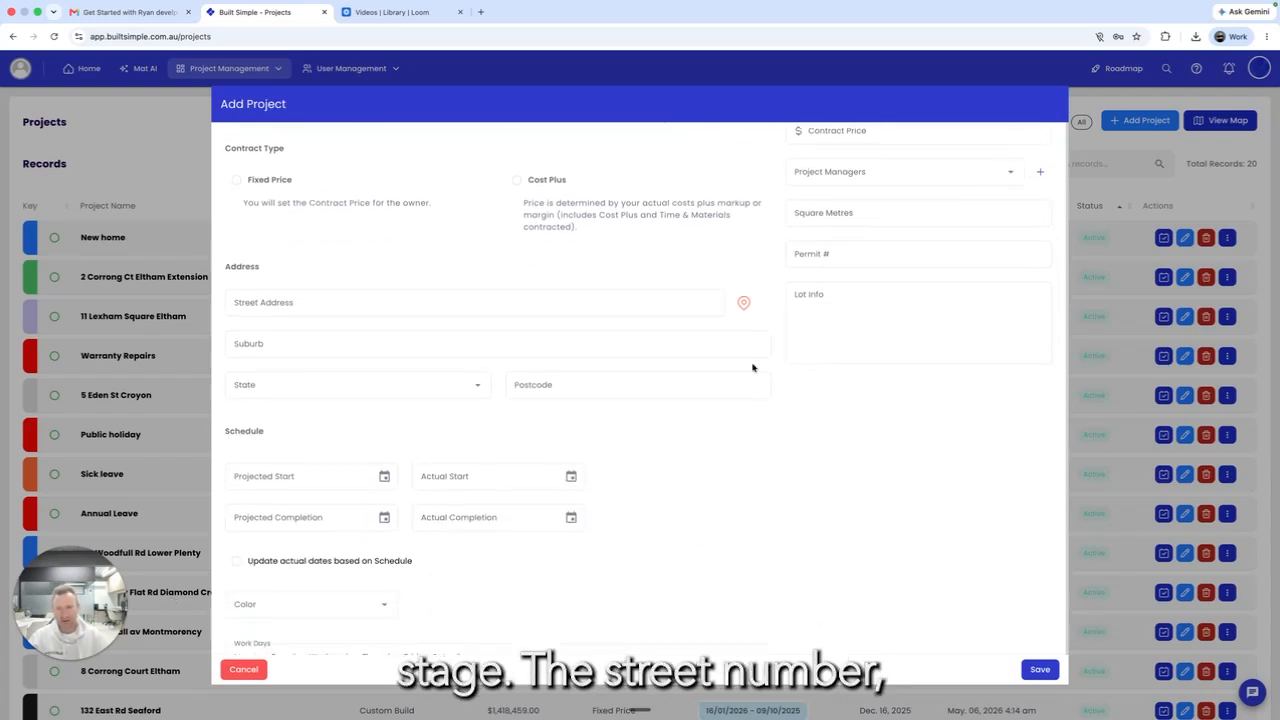
click(339, 297)
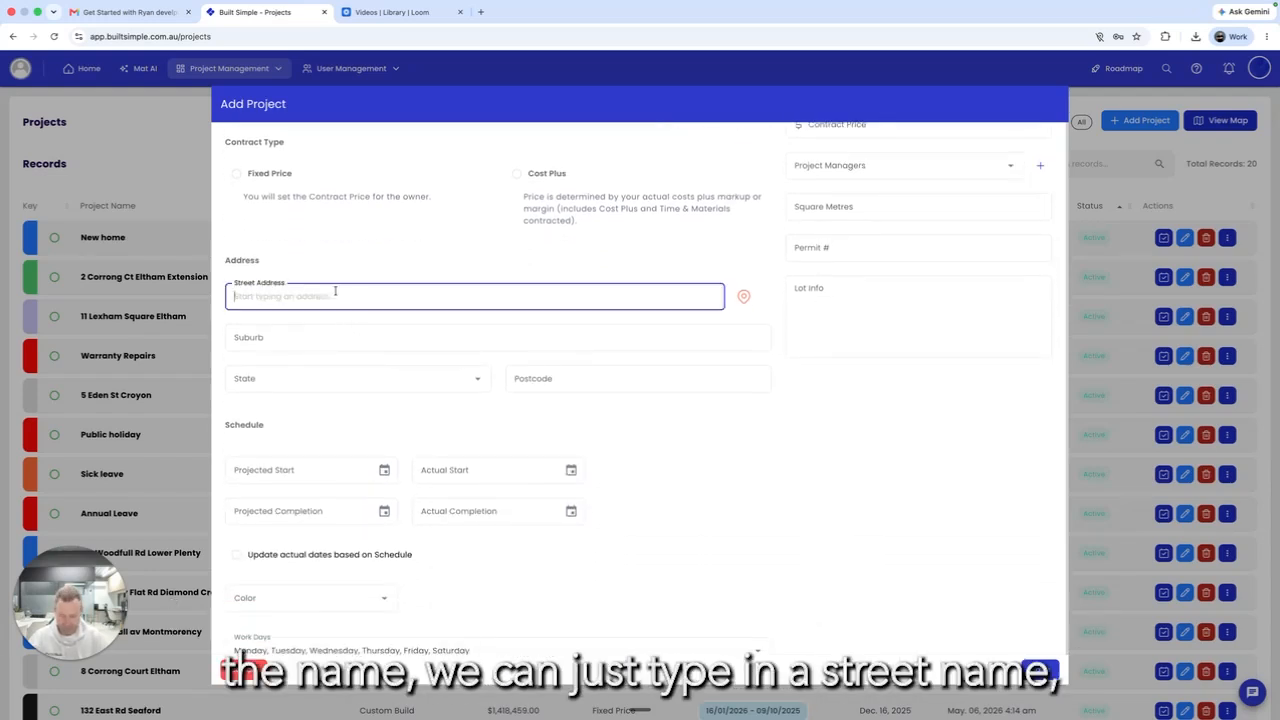
click(302, 324)
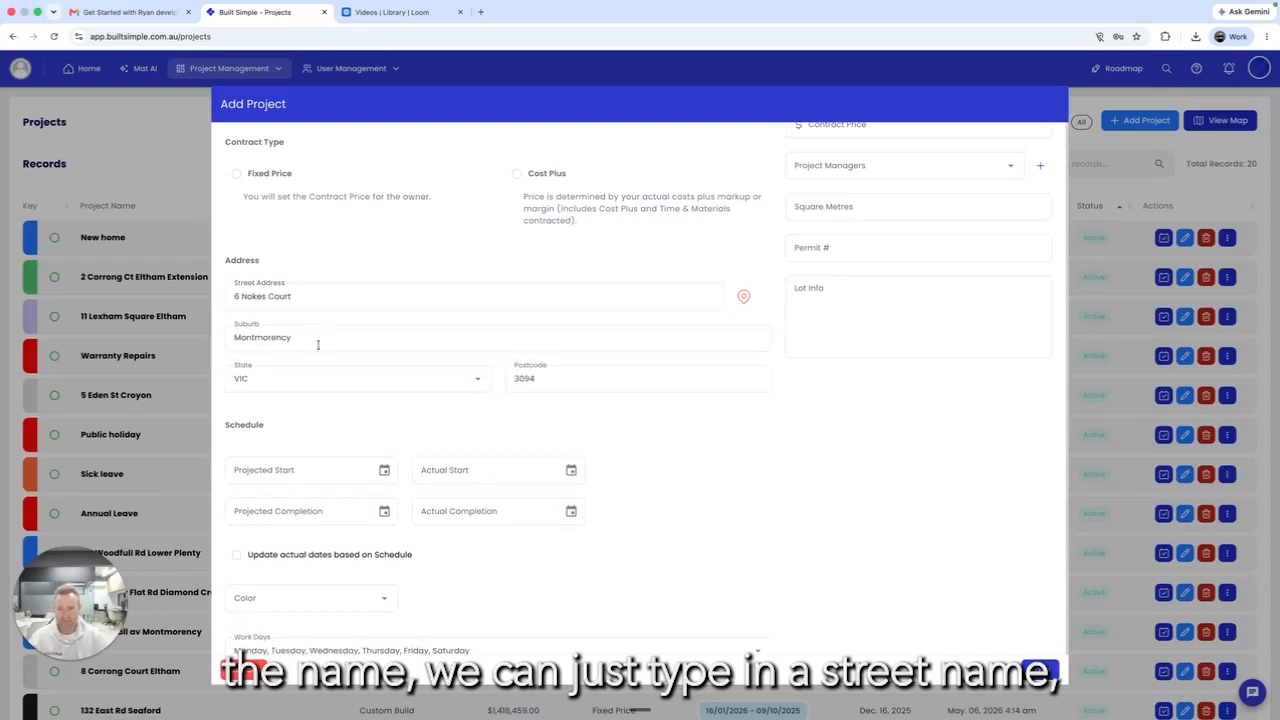
Step: Set the projected start date to 03/08/2026
scroll(340, 371, down, 1)
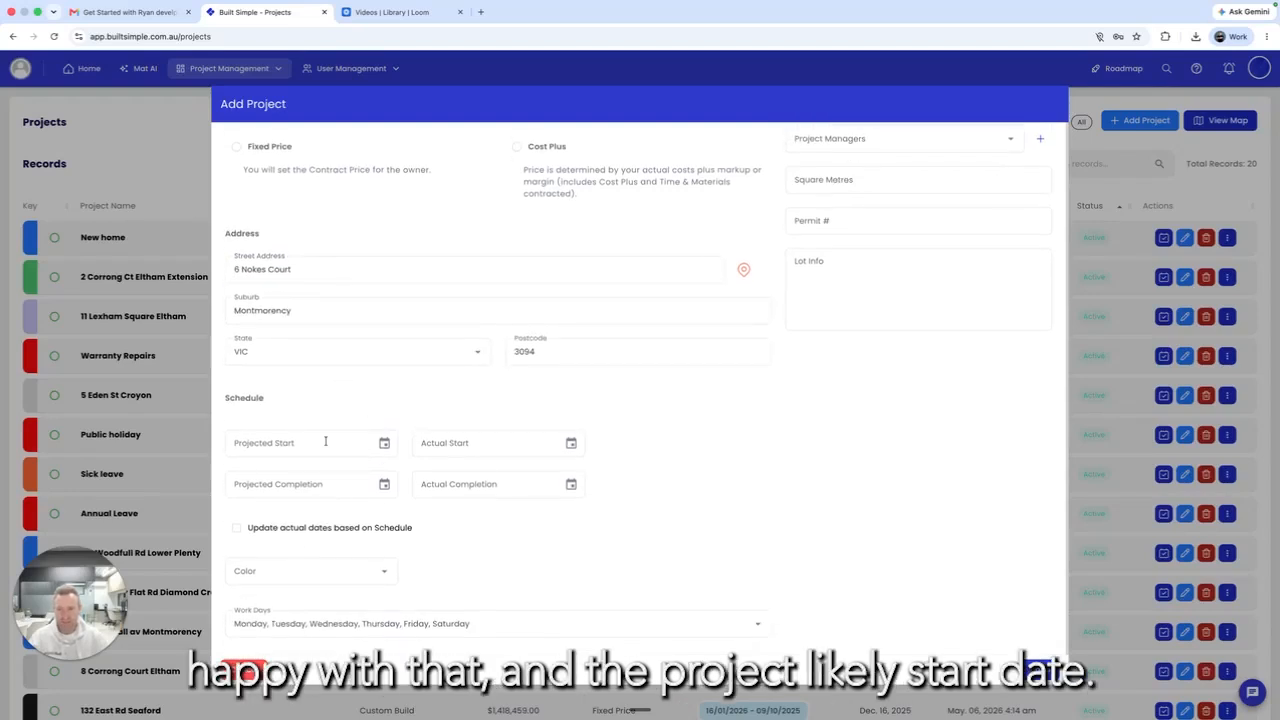
click(373, 447)
click(384, 443)
click(410, 474)
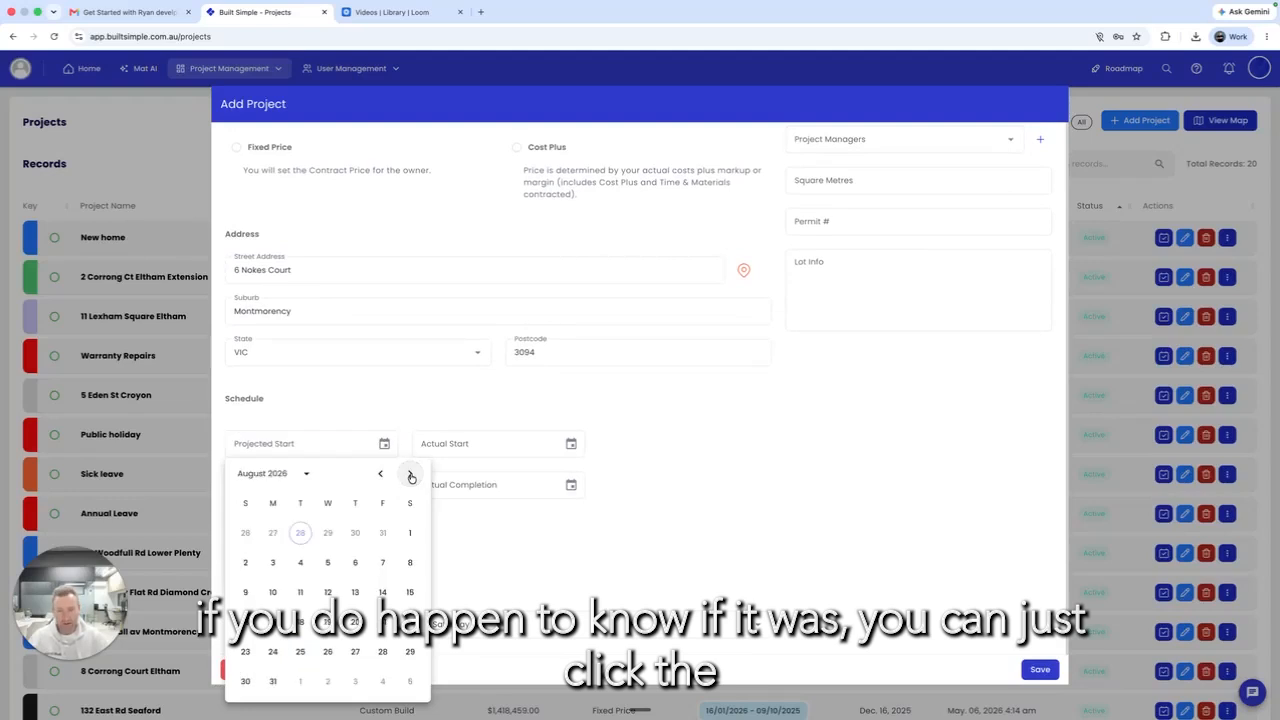
click(272, 562)
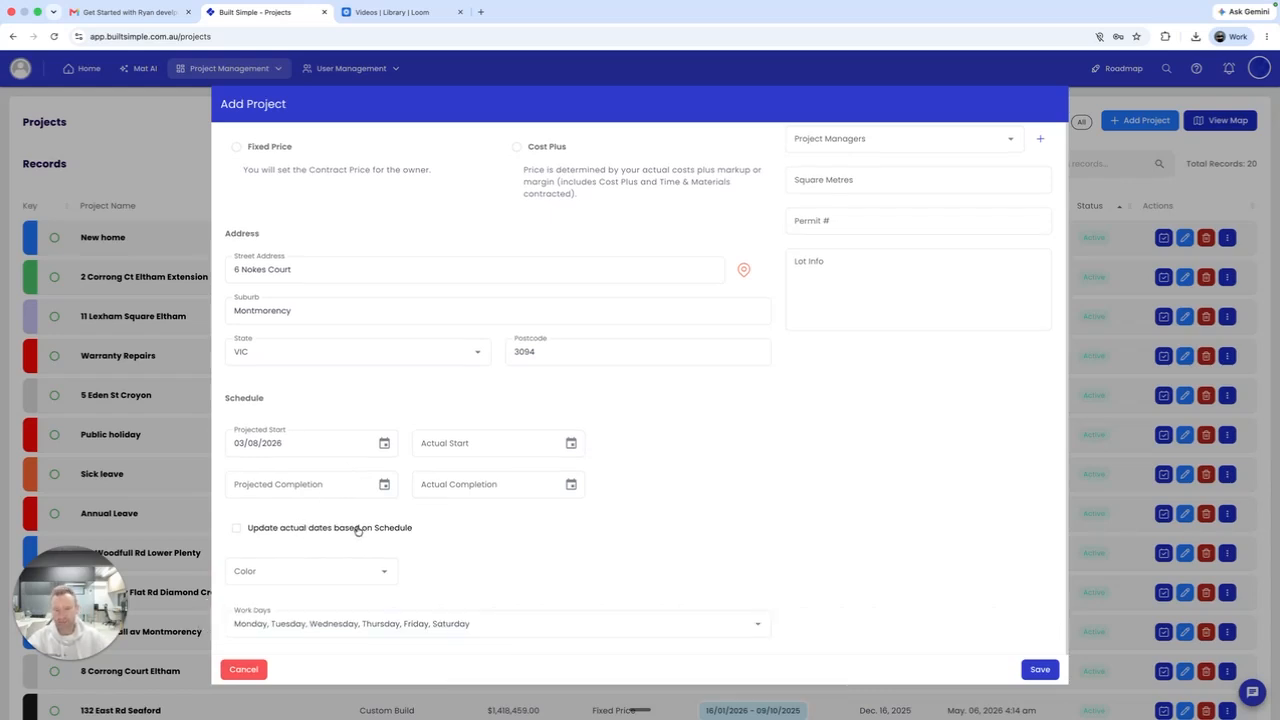
Step: Set the project colour to Green
click(382, 571)
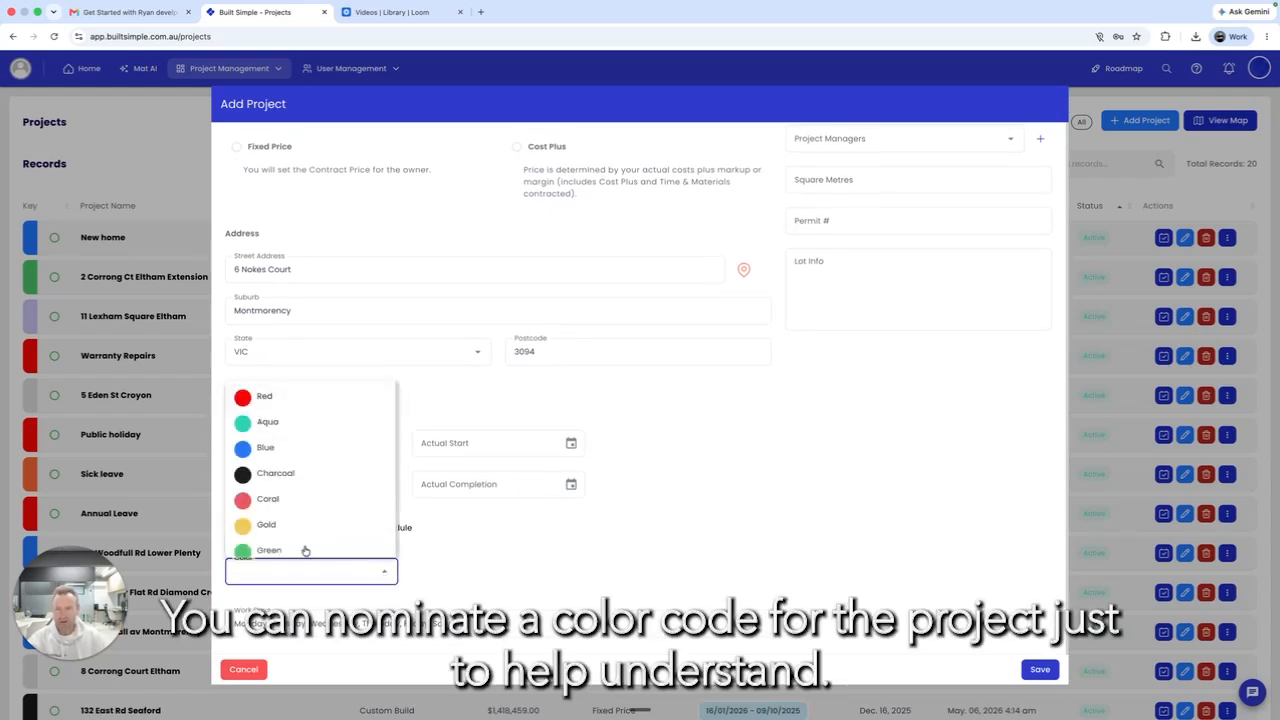
scroll(272, 503, down, 2)
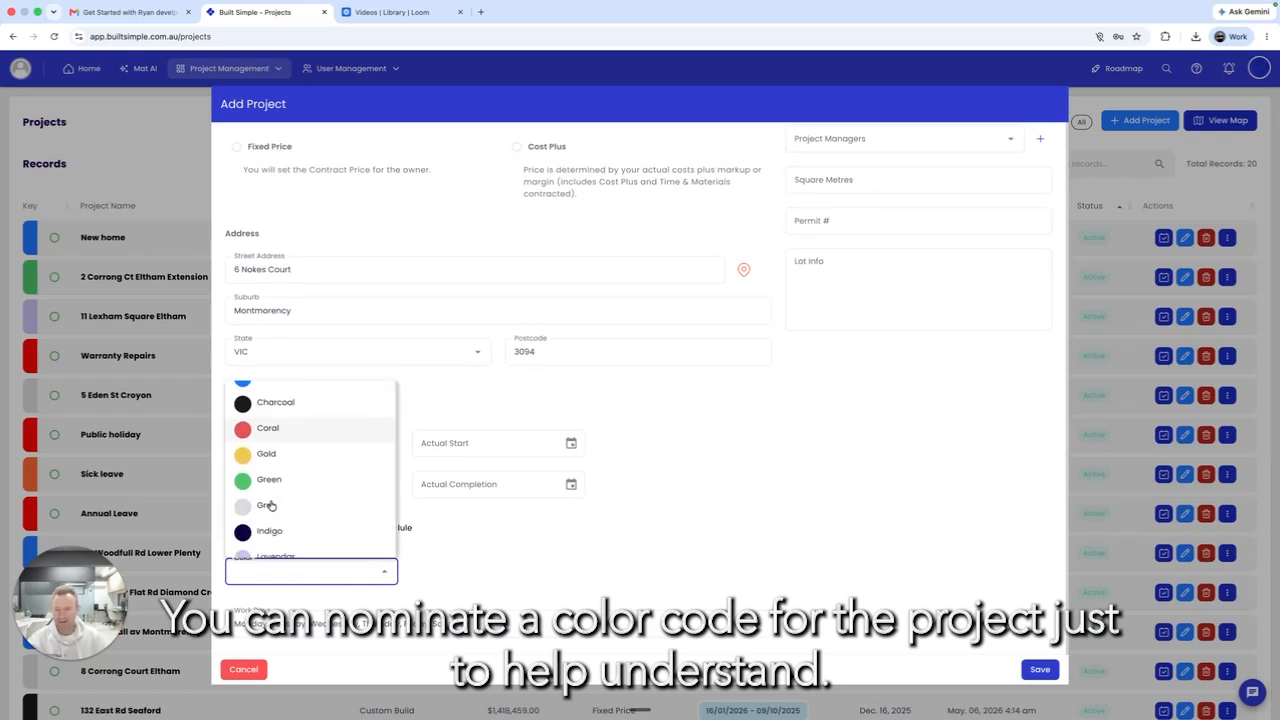
click(268, 479)
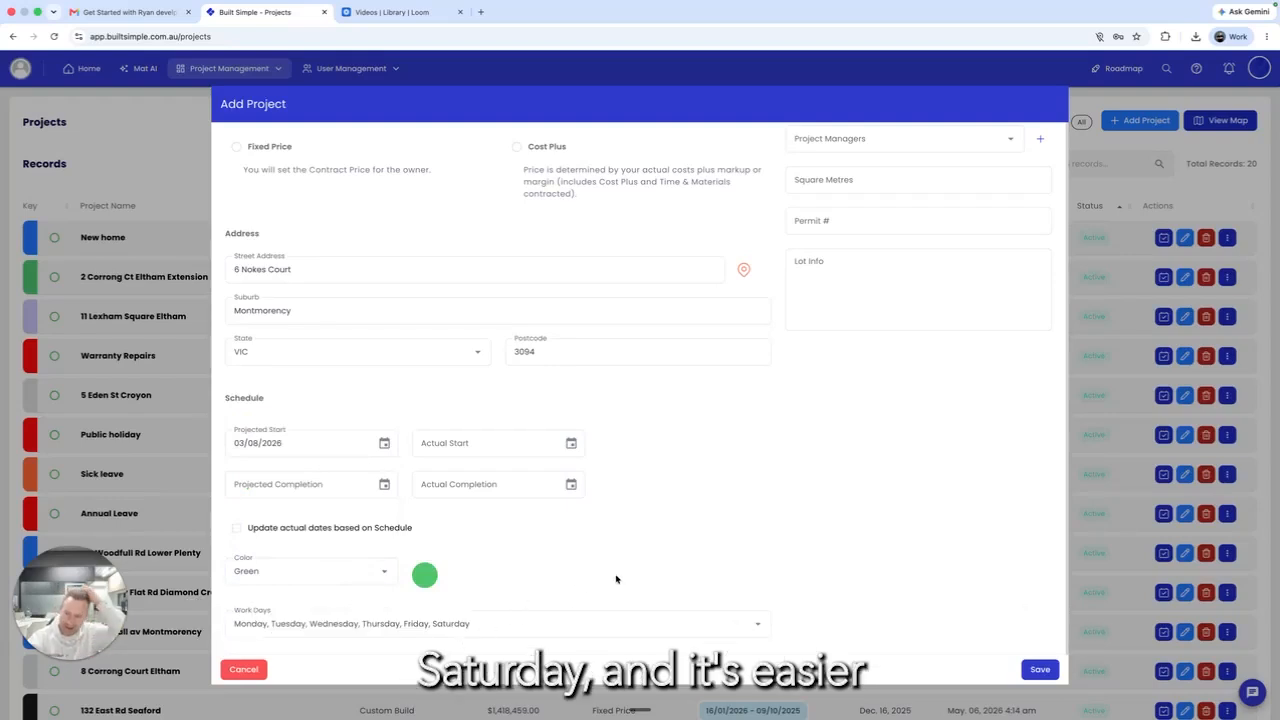
Step: Keep Monday to Saturday as work days and save the new project
click(482, 624)
click(246, 589)
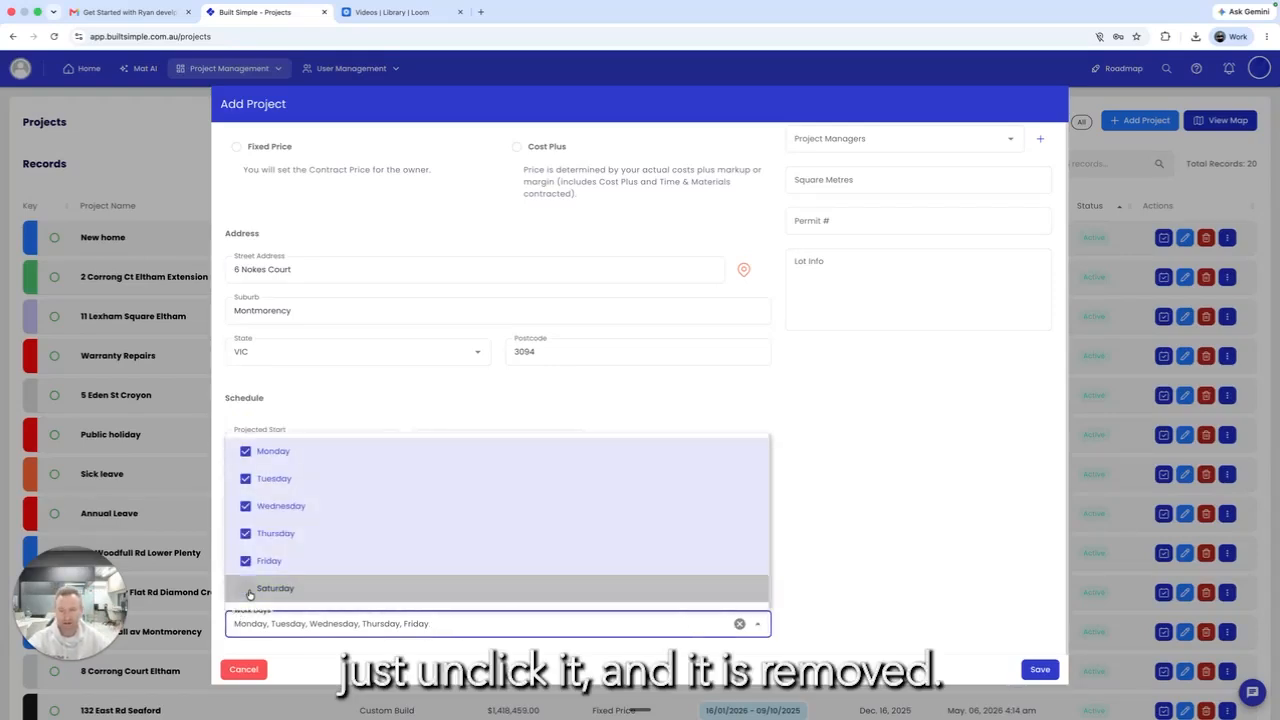
click(872, 600)
click(470, 630)
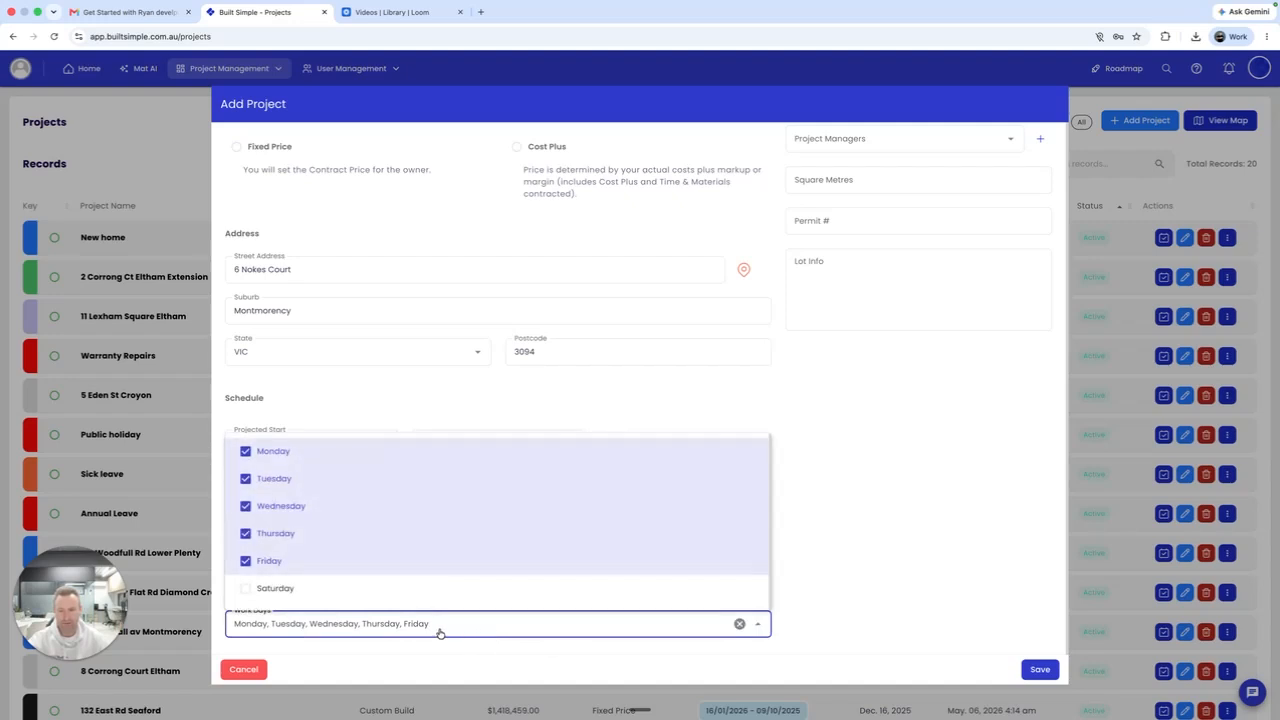
click(247, 588)
click(935, 580)
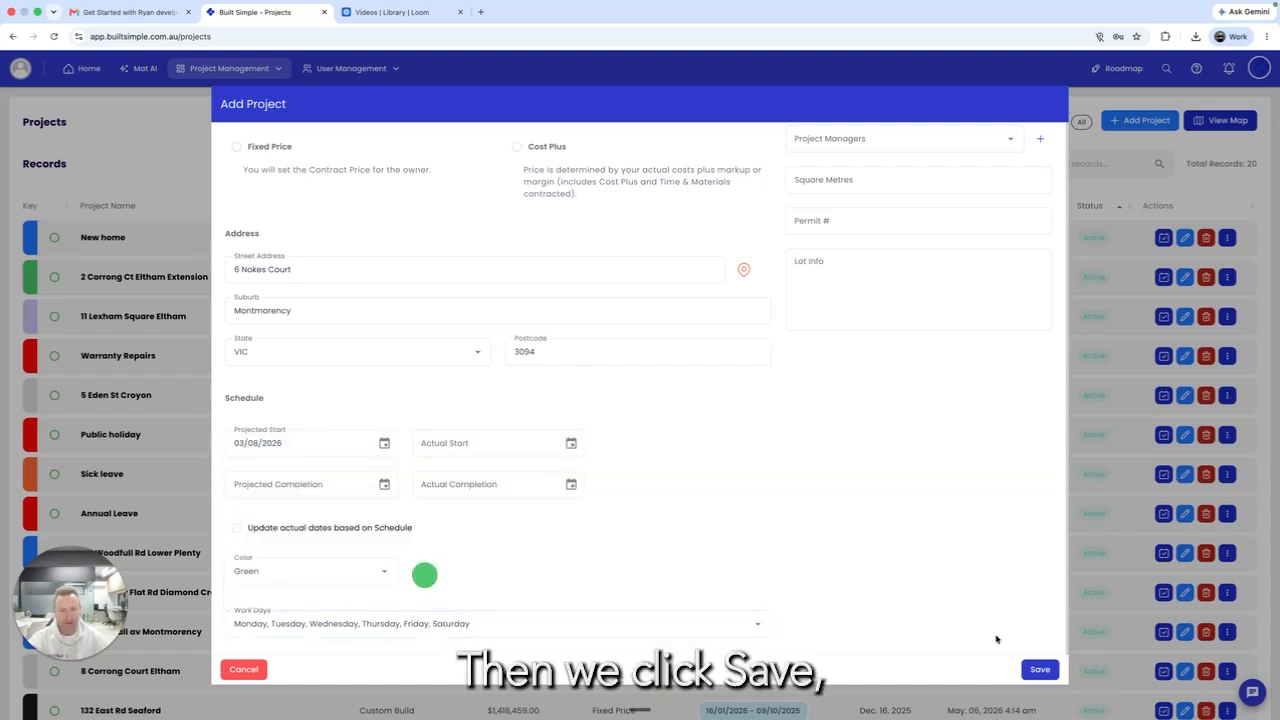
click(1040, 669)
click(233, 77)
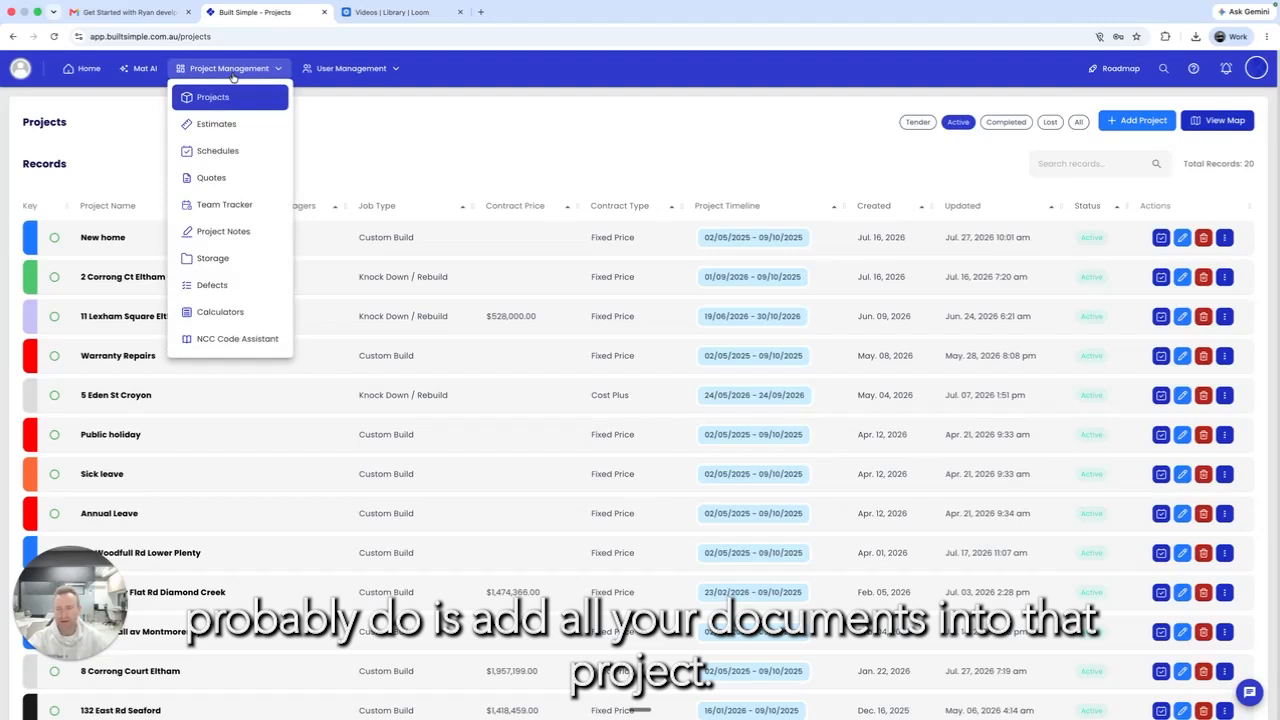
Step: Go to Storage and pick Built Simple Test by searching 'bui' in the project selector
mouse_move(203, 250)
mouse_down()
mouse_move(241, 267)
mouse_move(186, 249)
mouse_up()
click(241, 262)
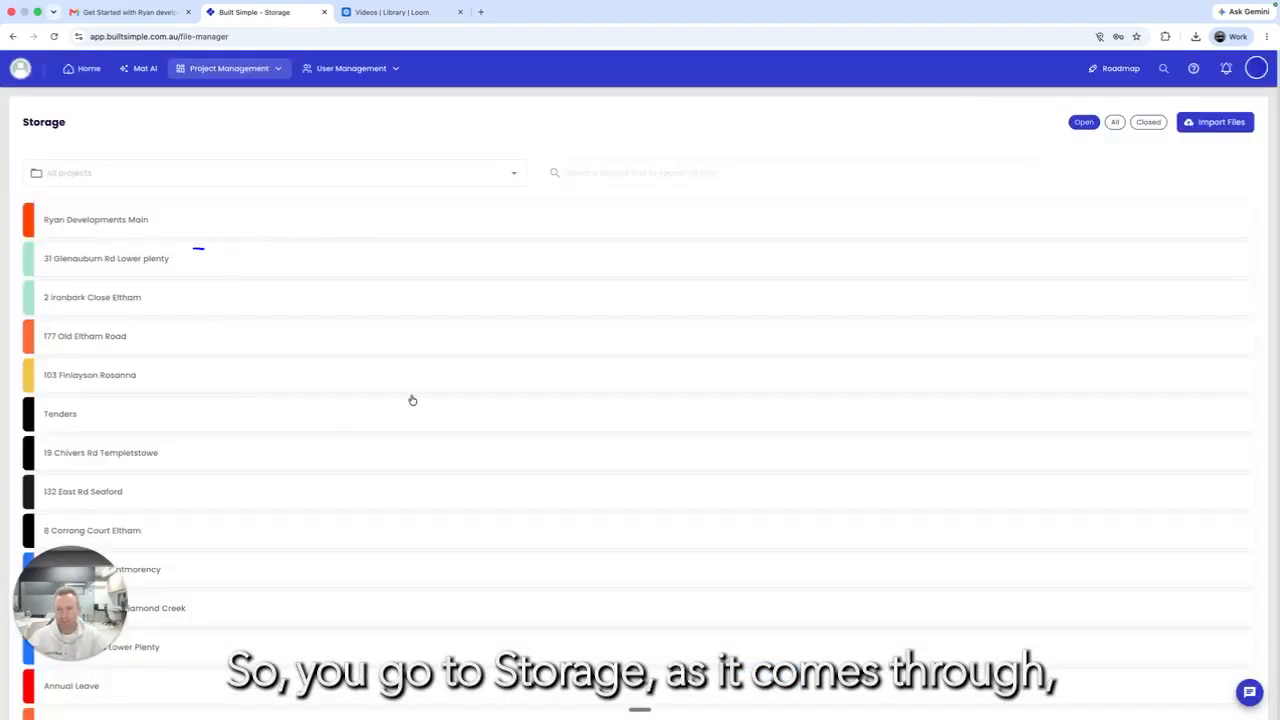
scroll(286, 386, down, 1)
scroll(286, 385, up, 1)
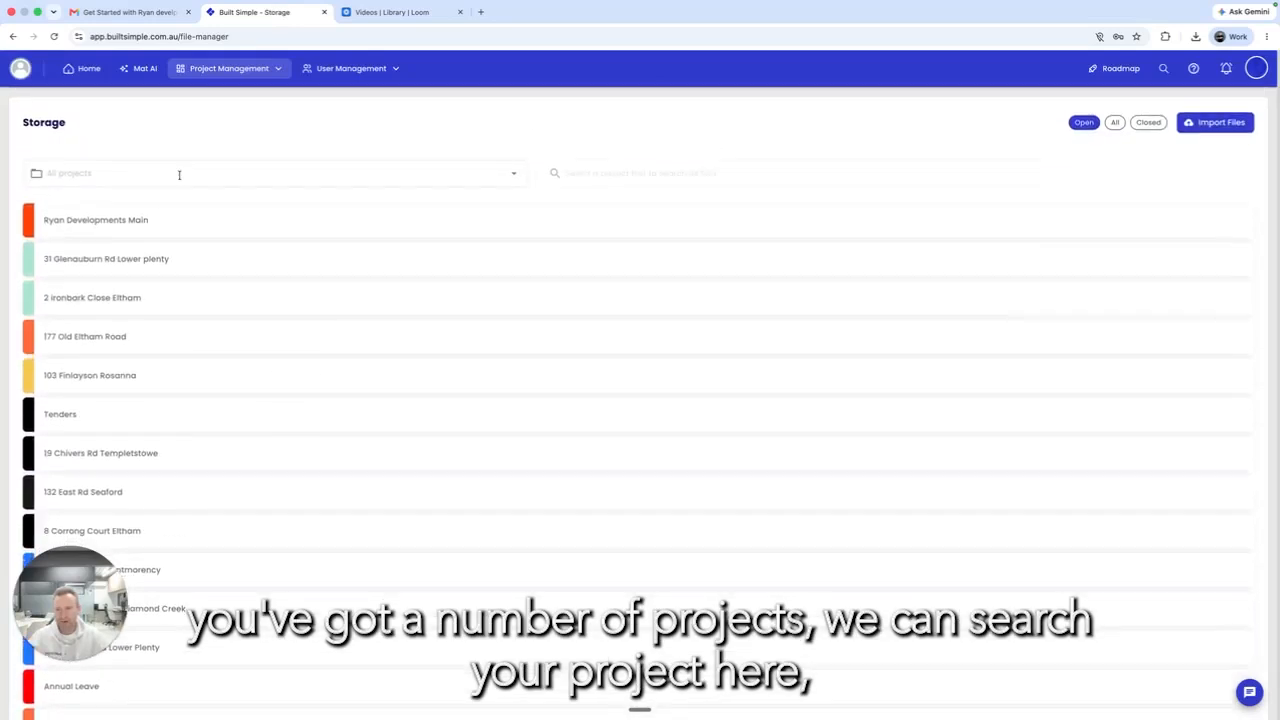
click(149, 180)
text(bui)
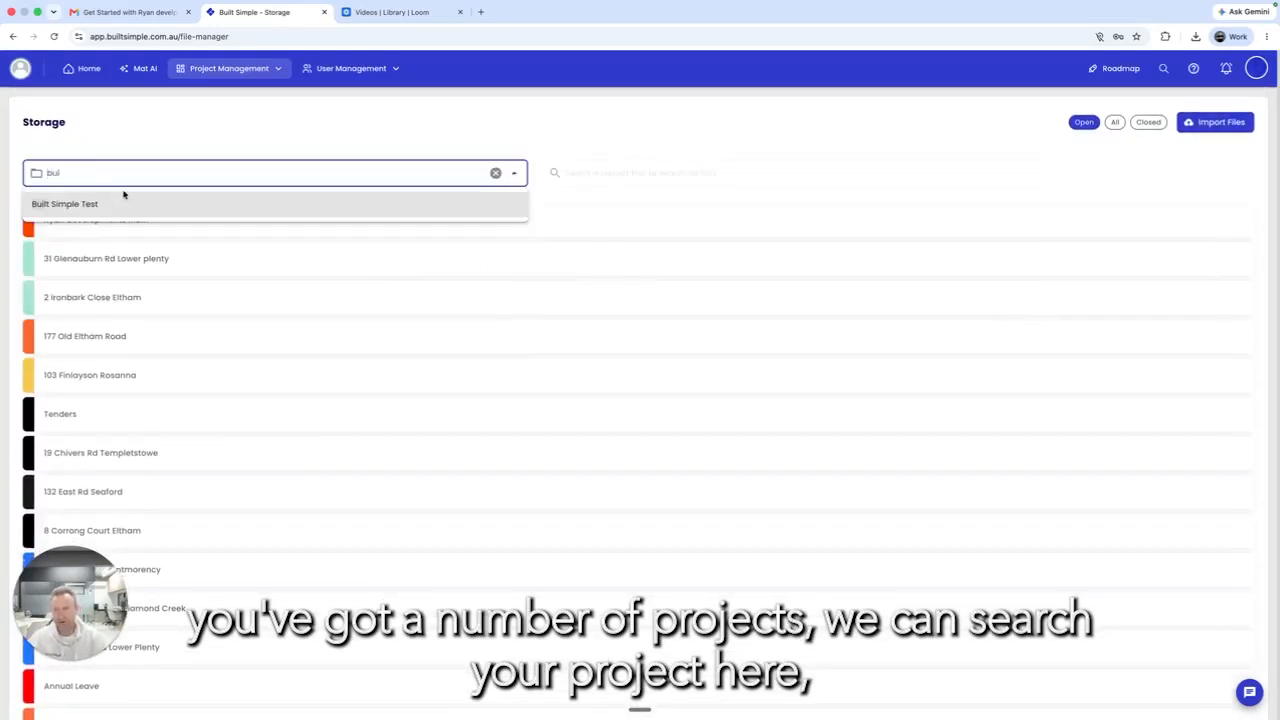
click(54, 206)
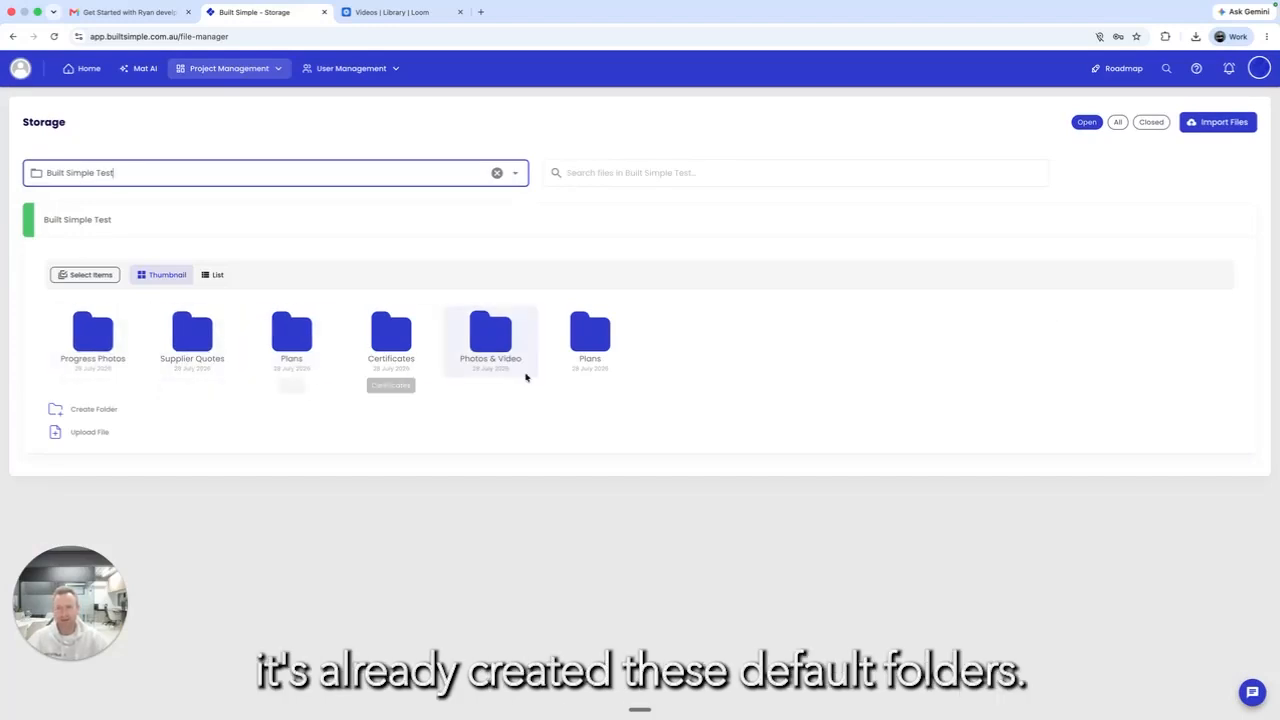
Step: Change the Plans folder colour to purple
right_click(301, 339)
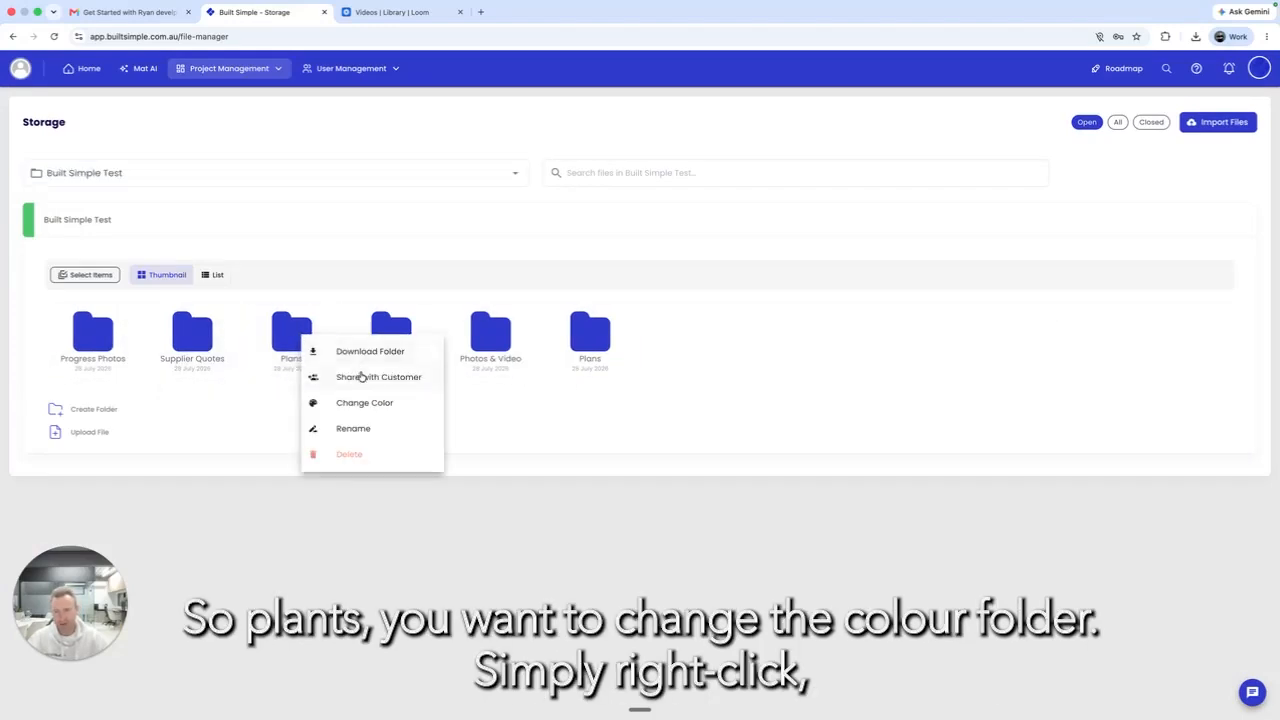
click(385, 405)
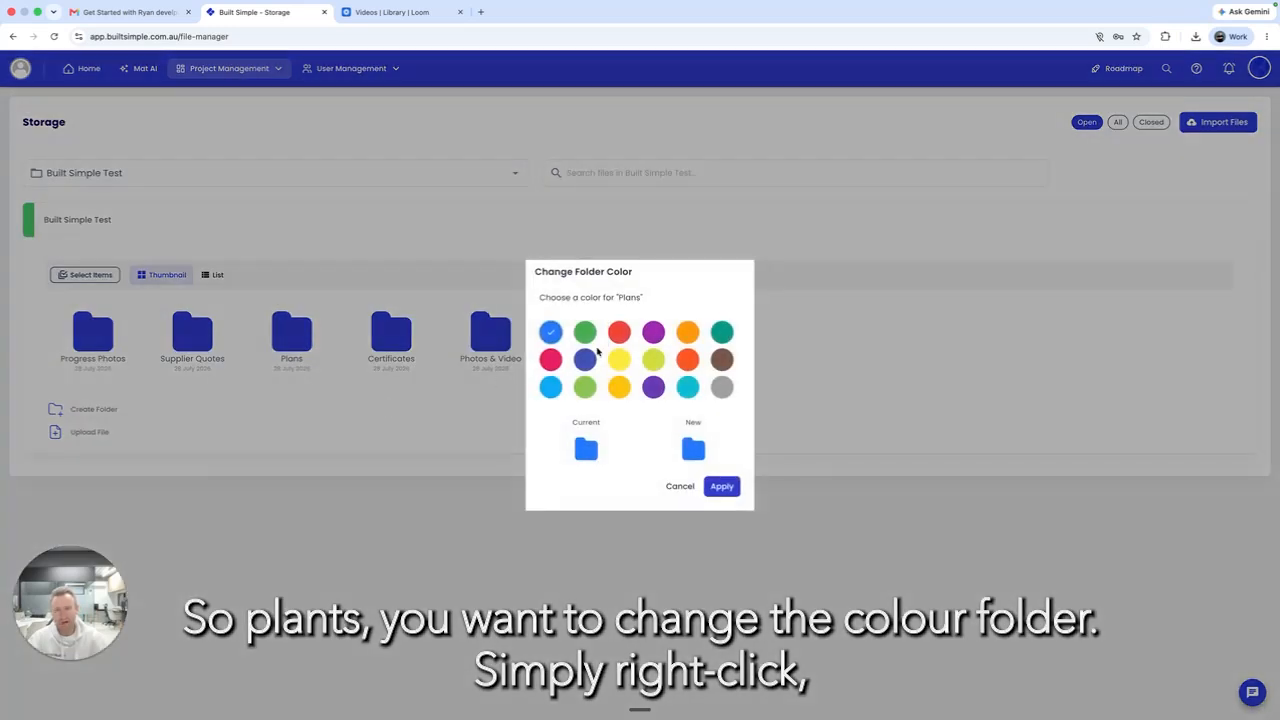
click(680, 486)
right_click(303, 340)
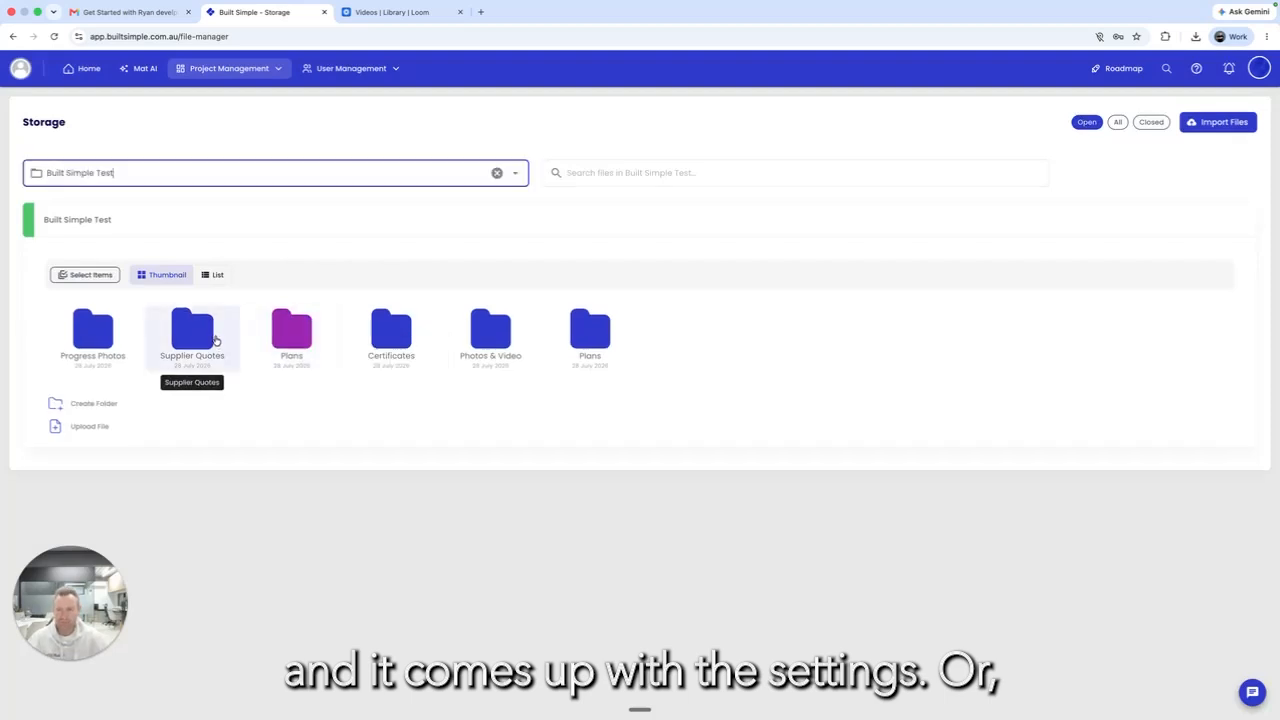
Step: Rename the Supplier Quotes folder to 'Supplier Trades Quotes'
right_click(214, 340)
click(276, 432)
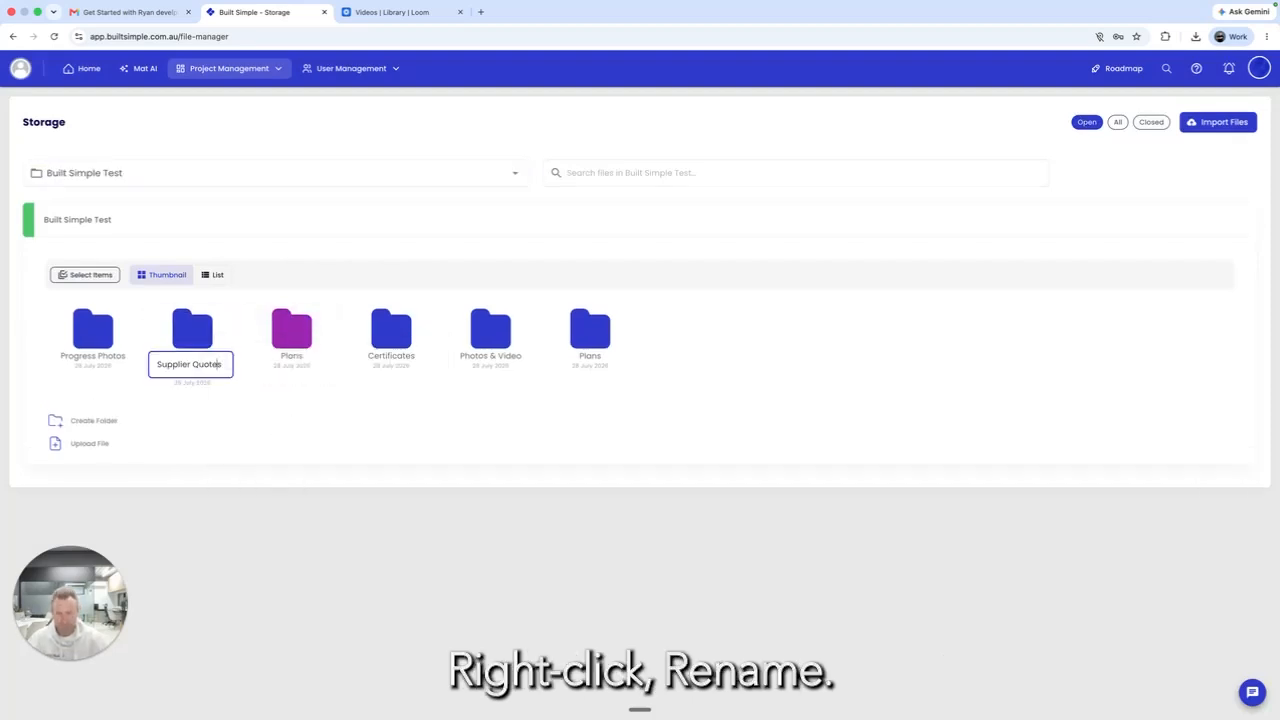
text(Trades Q)
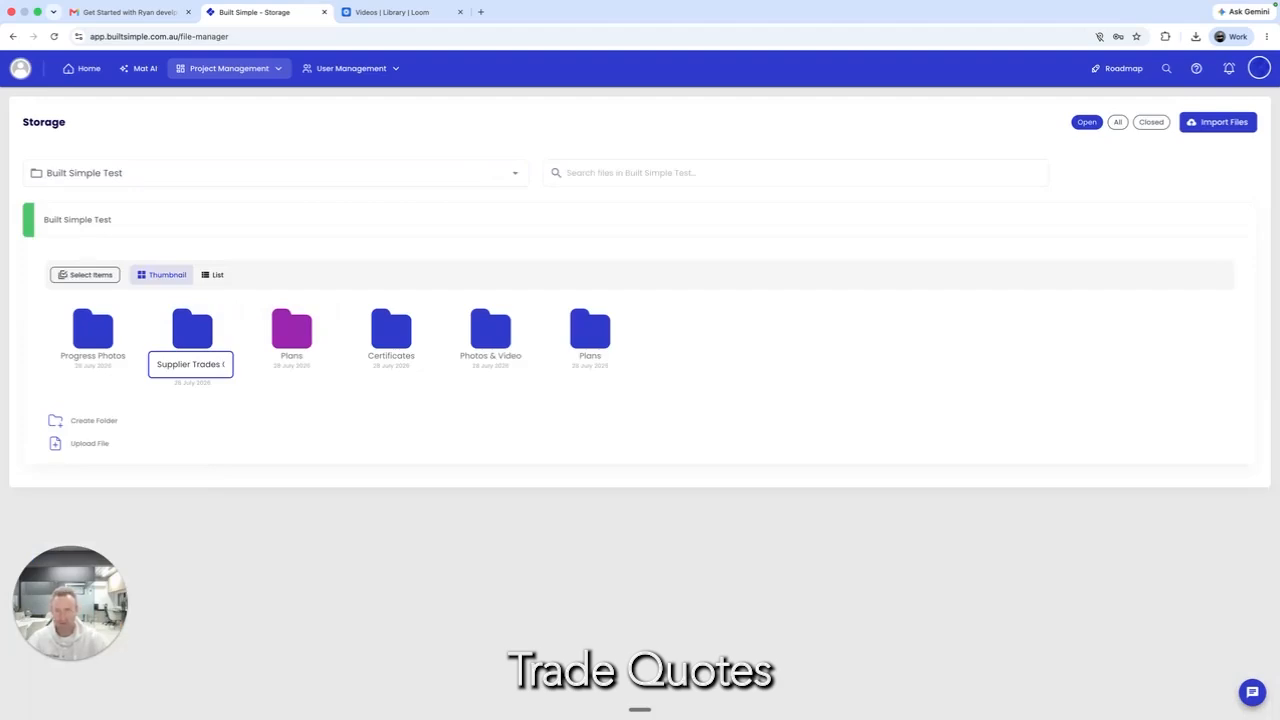
Step: Colour the Supplier Trades Quotes folder red
right_click(194, 331)
click(262, 394)
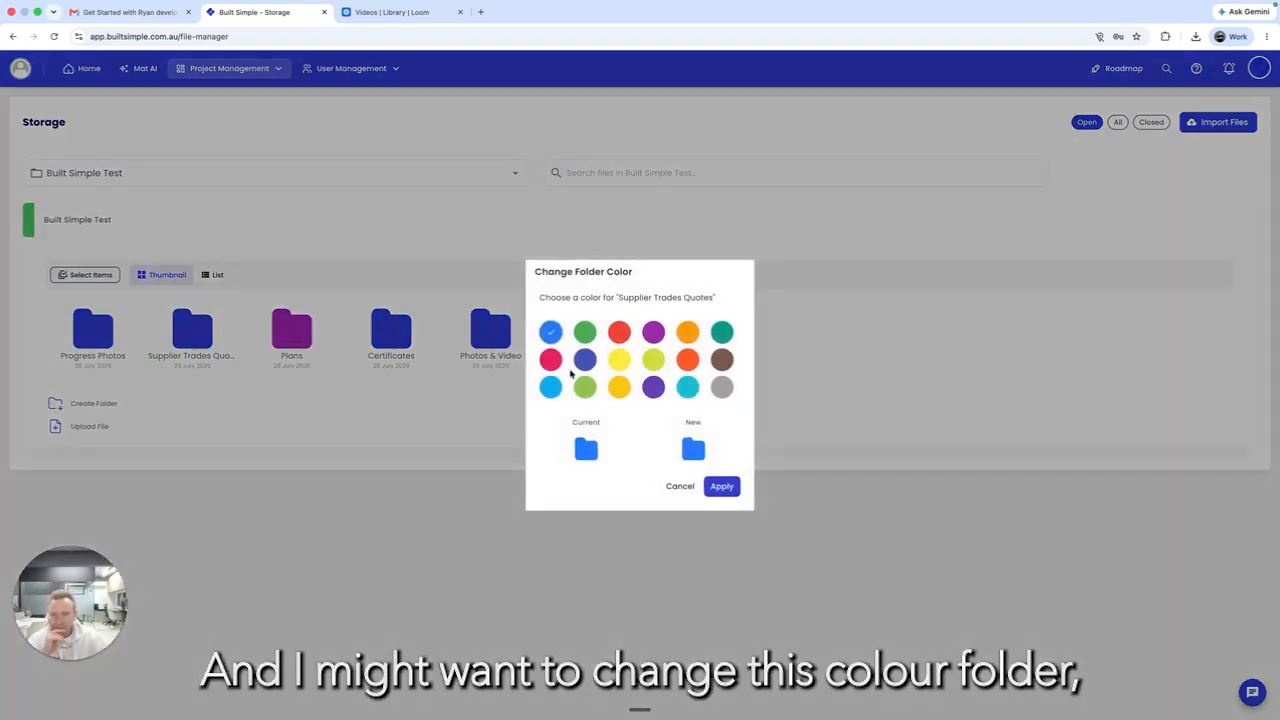
click(619, 332)
click(721, 486)
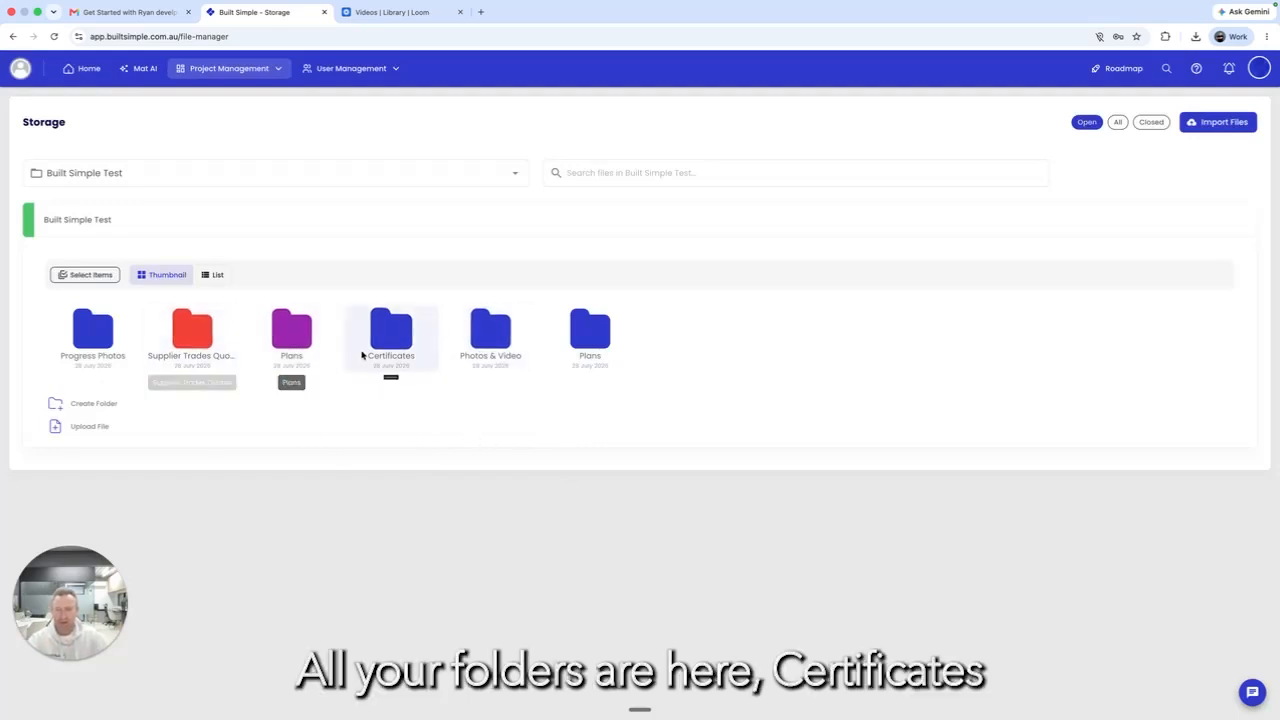
Step: Upload the Frame Tech trade quote PDF into the Photos & Video folder
double_click(479, 337)
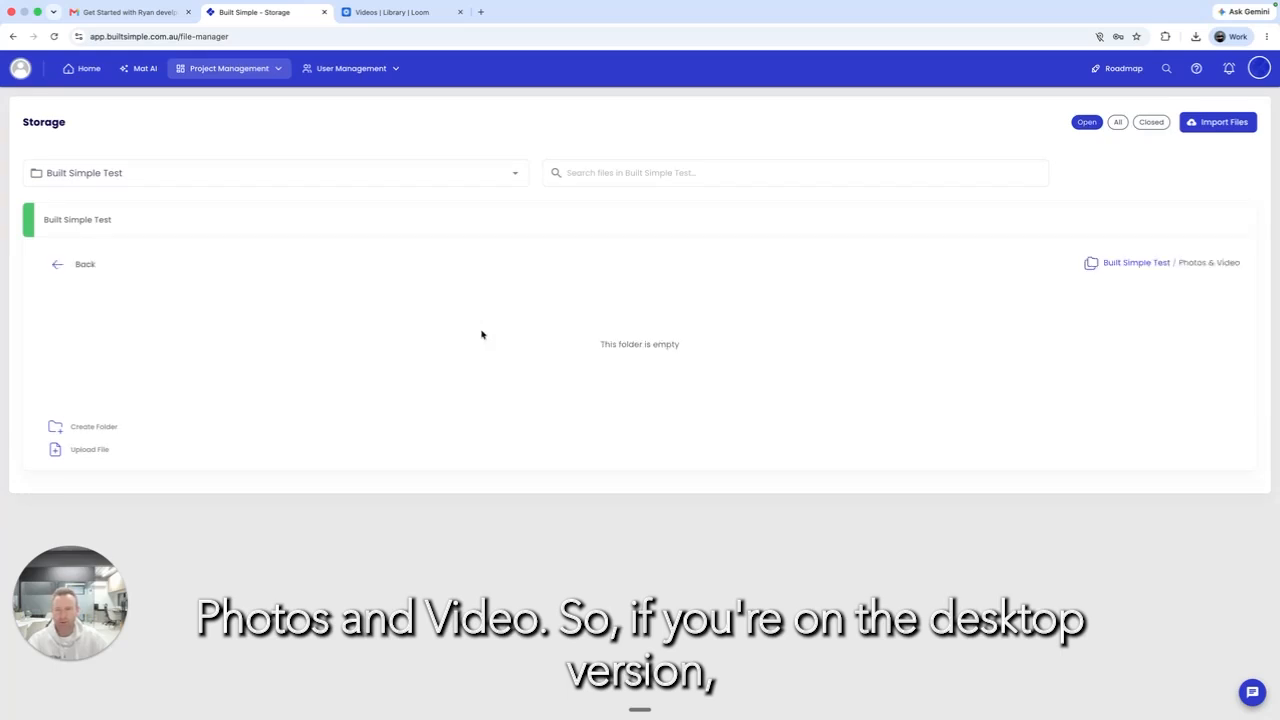
click(89, 450)
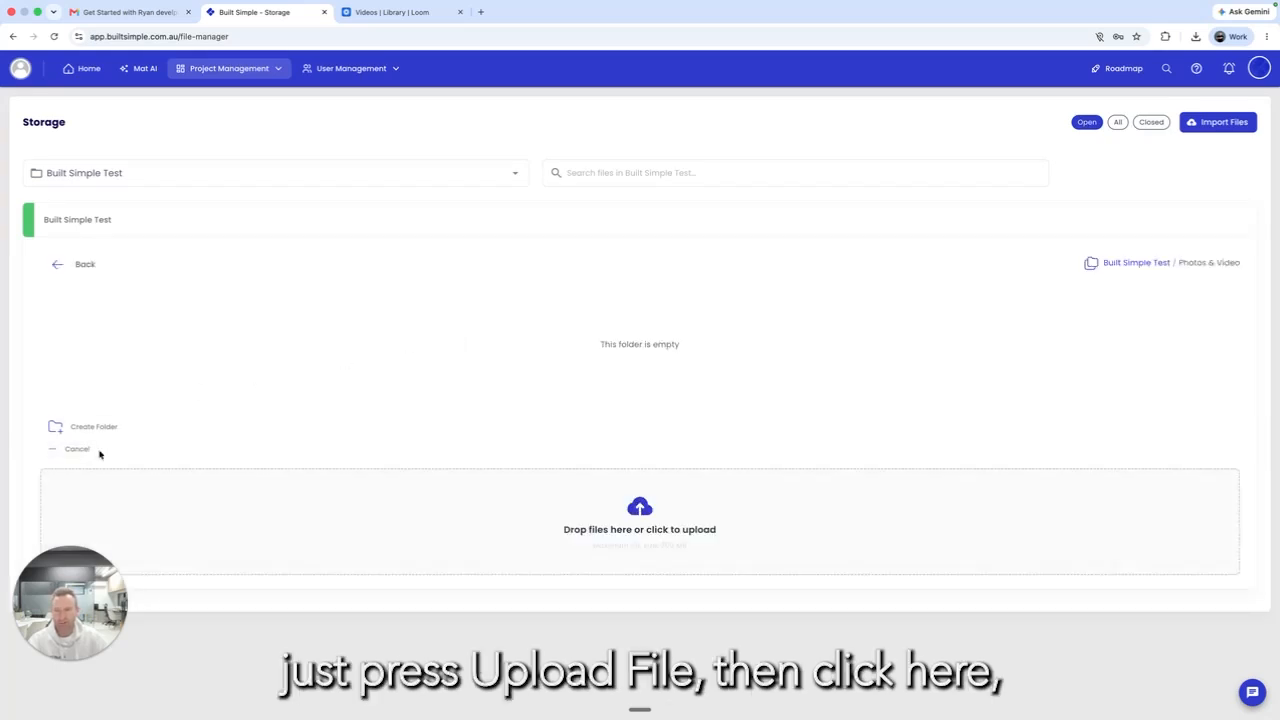
click(665, 522)
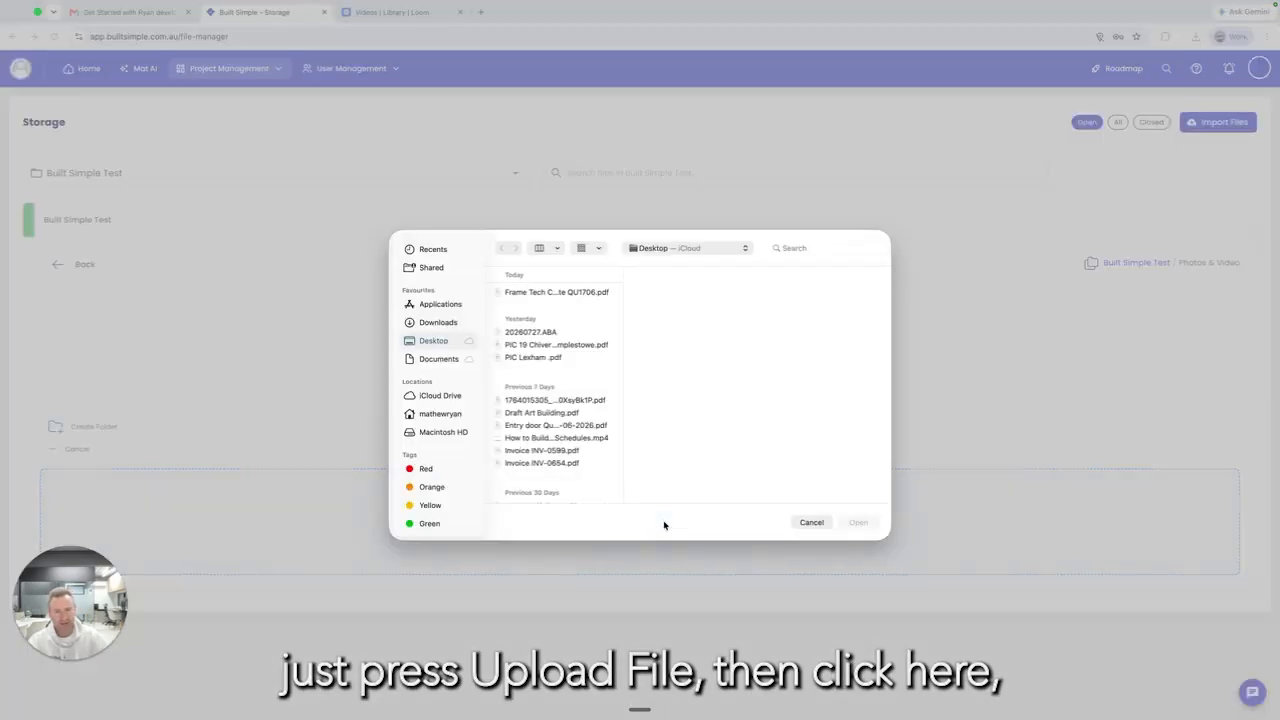
click(540, 292)
click(860, 523)
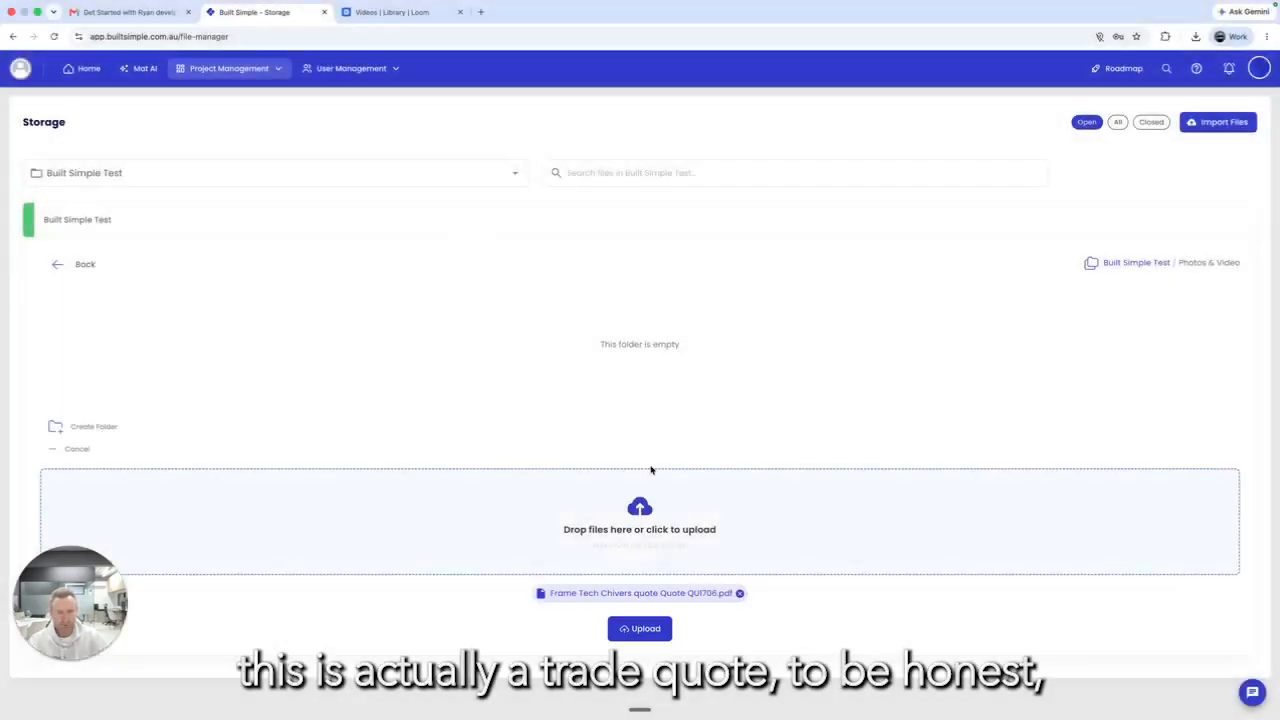
click(640, 627)
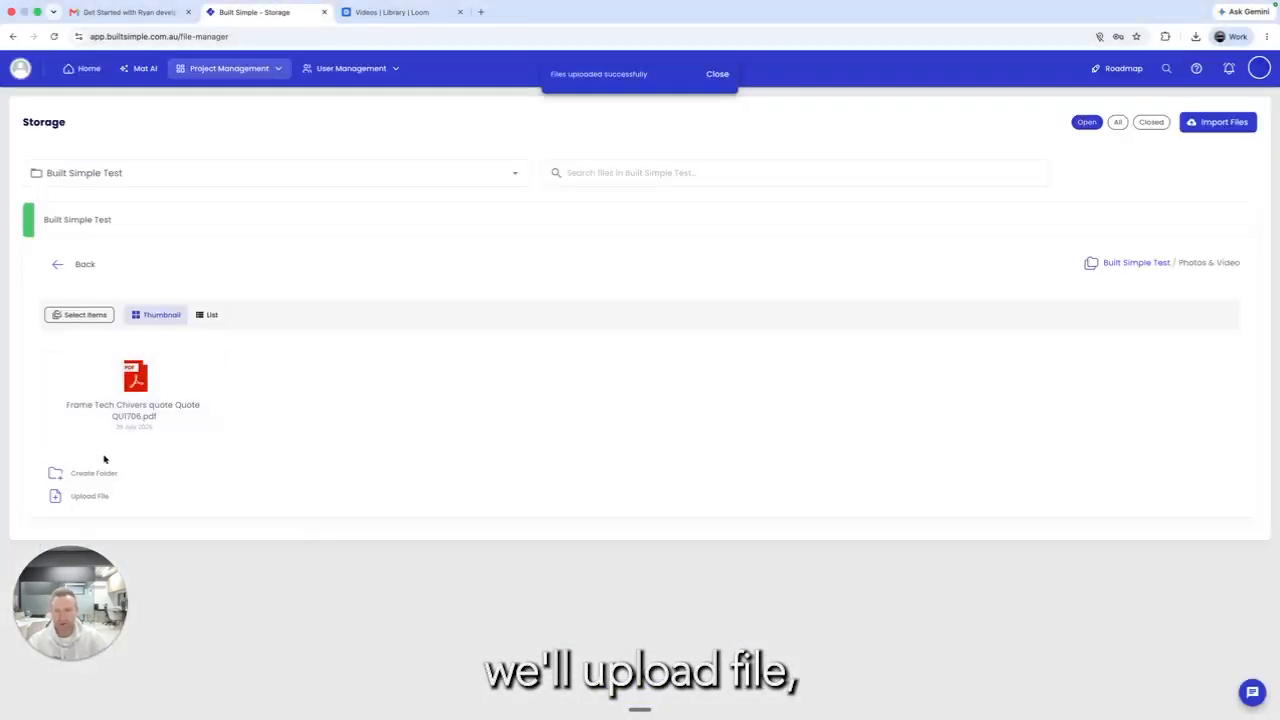
Step: Attach a site photo from the photo library as the next upload
click(89, 497)
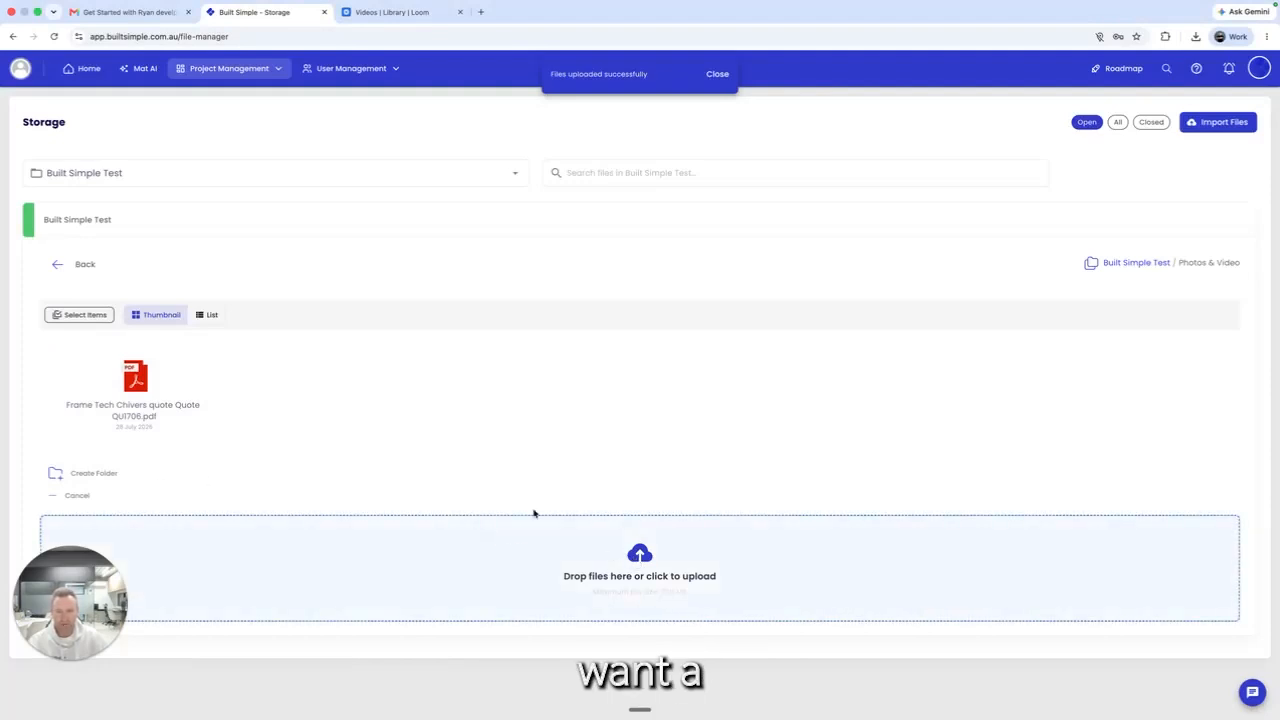
click(582, 540)
scroll(441, 480, down, 5)
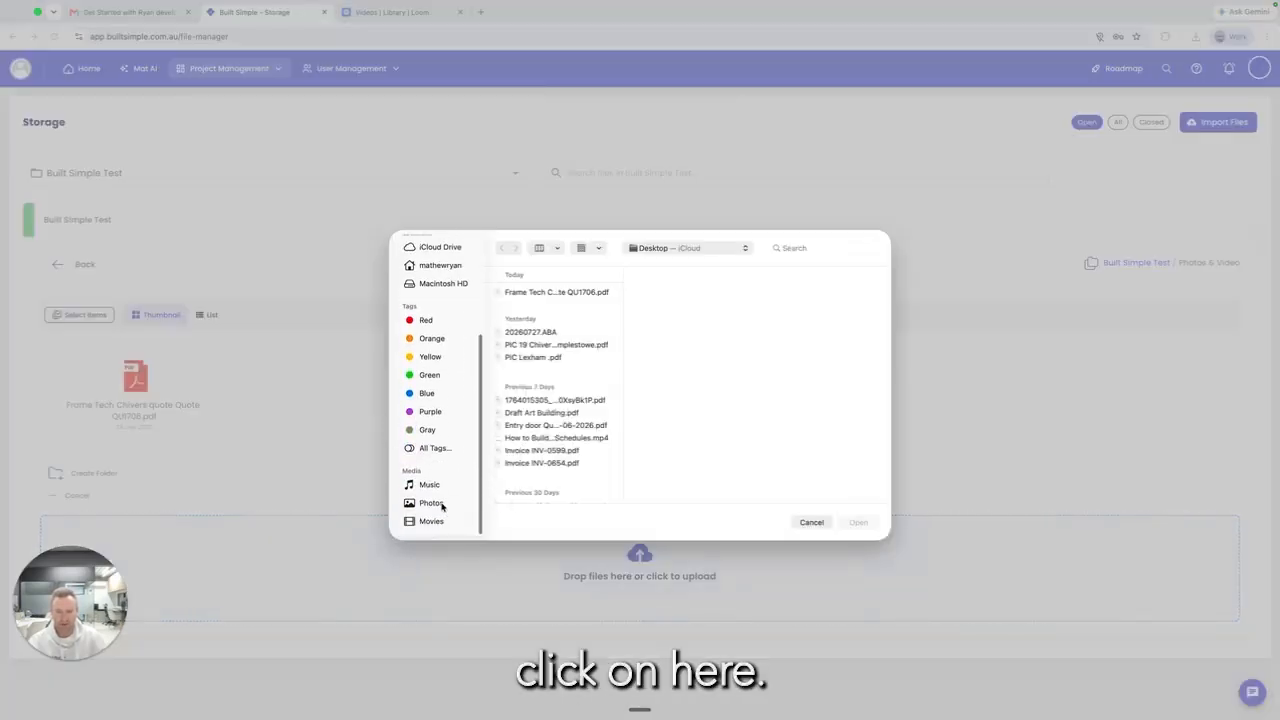
click(442, 504)
scroll(692, 405, down, 3)
scroll(692, 405, down, 2)
click(767, 305)
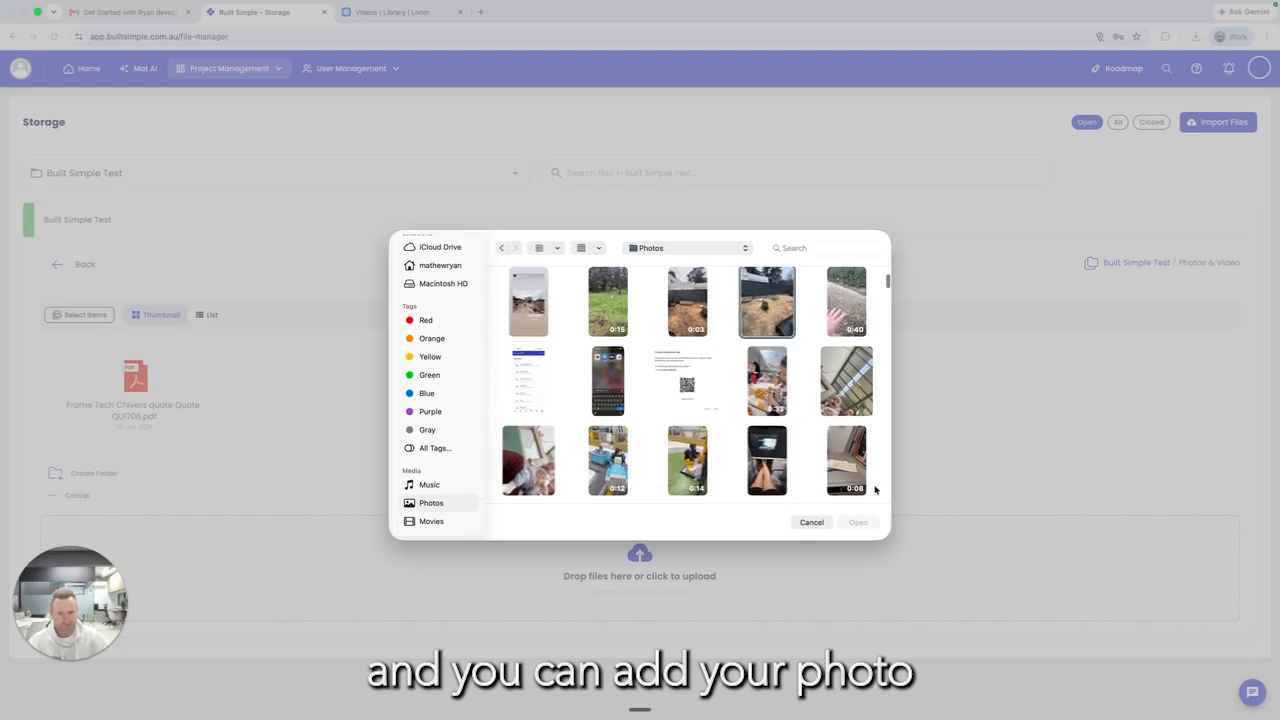
click(858, 522)
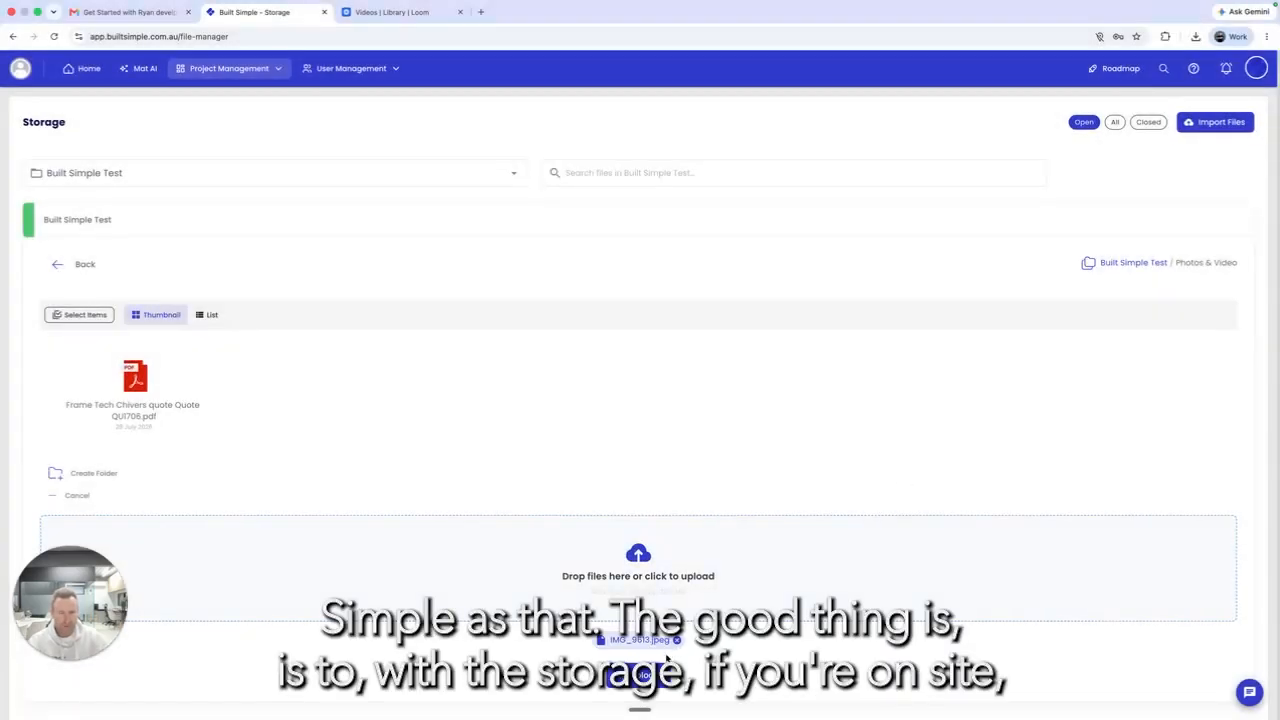
Step: Upload IMG_9613.jpeg to Photos & Video, then open the empty Plans folder
click(640, 677)
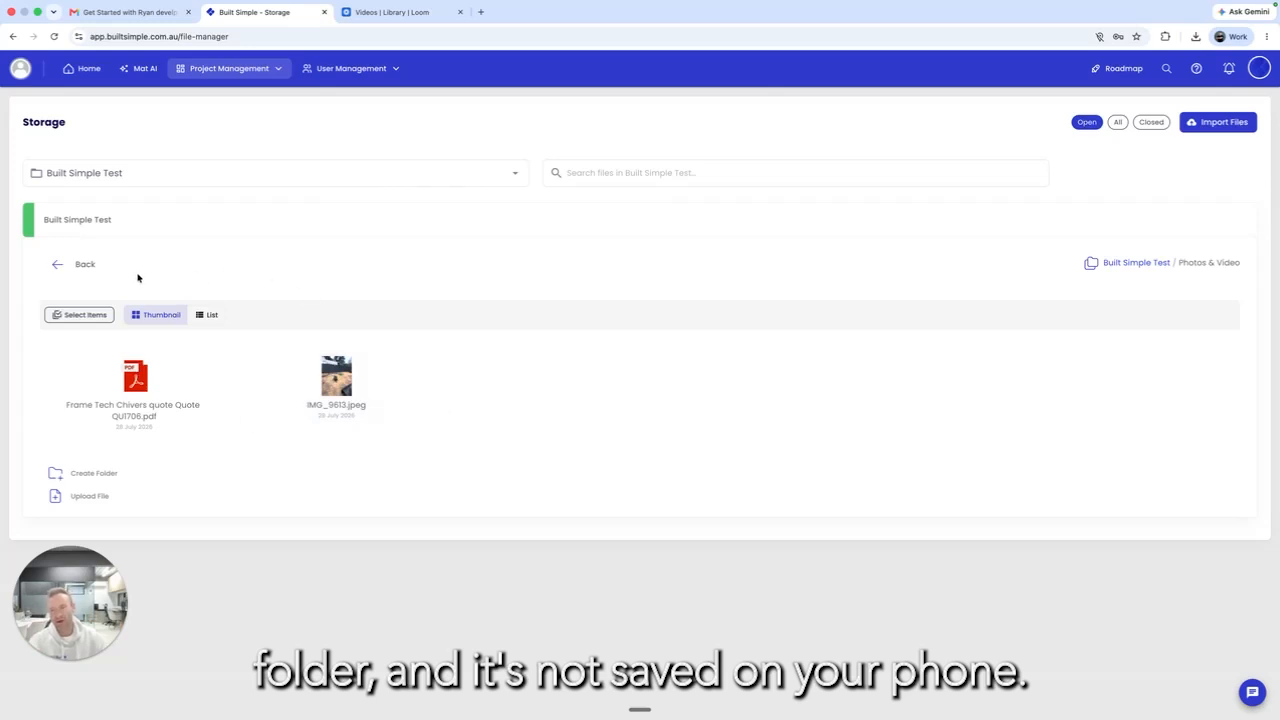
click(83, 266)
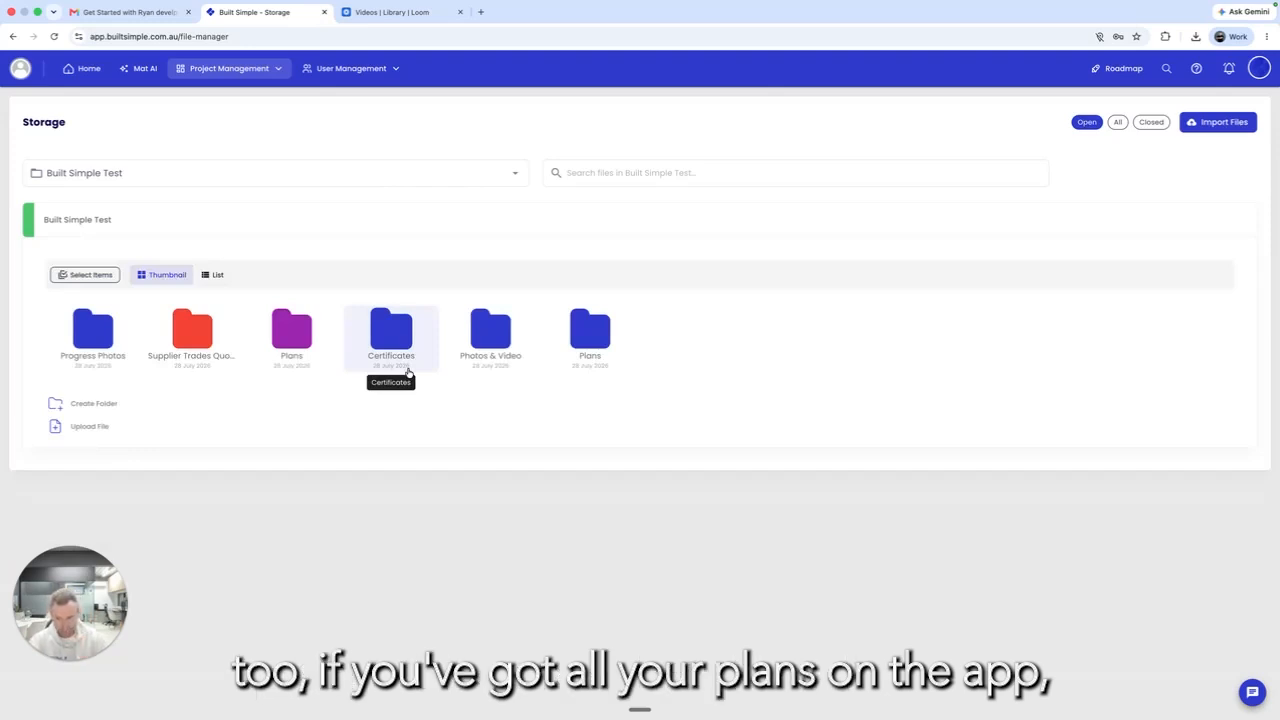
click(298, 342)
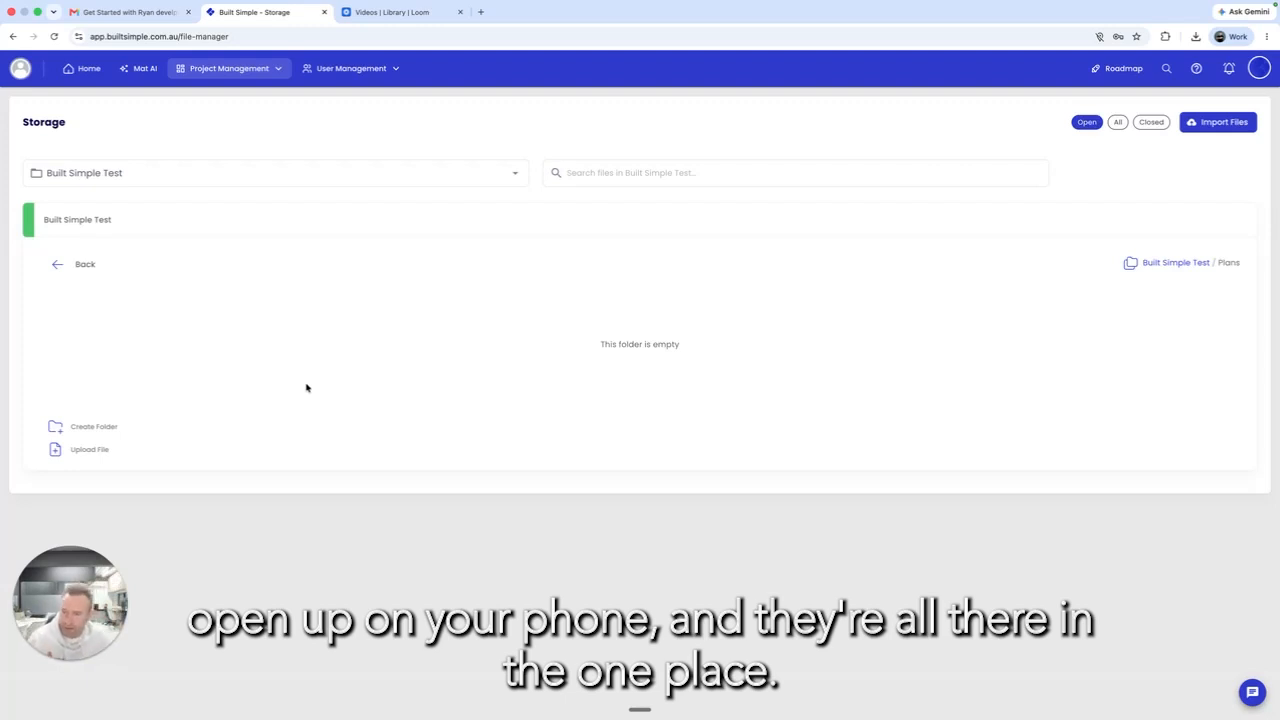
Step: Open the Built Simple Test estimate from the Estimates list and view its Plans & Takeoffs
click(70, 266)
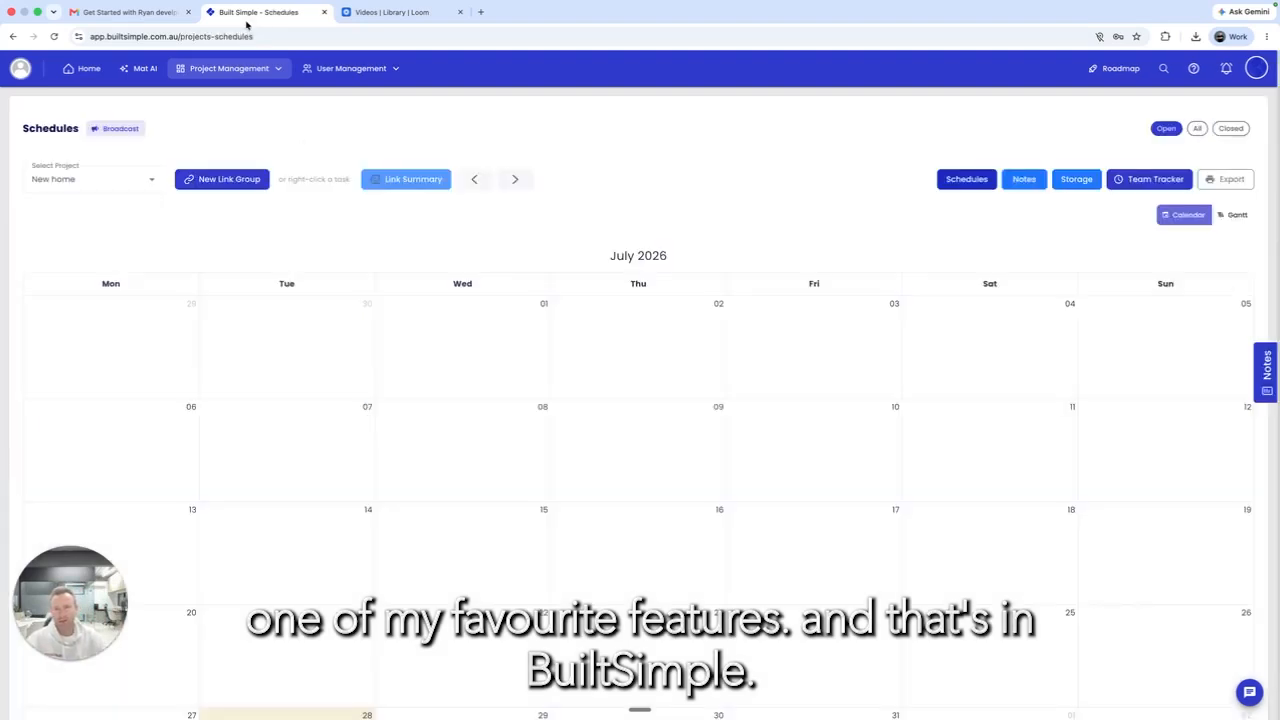
click(229, 68)
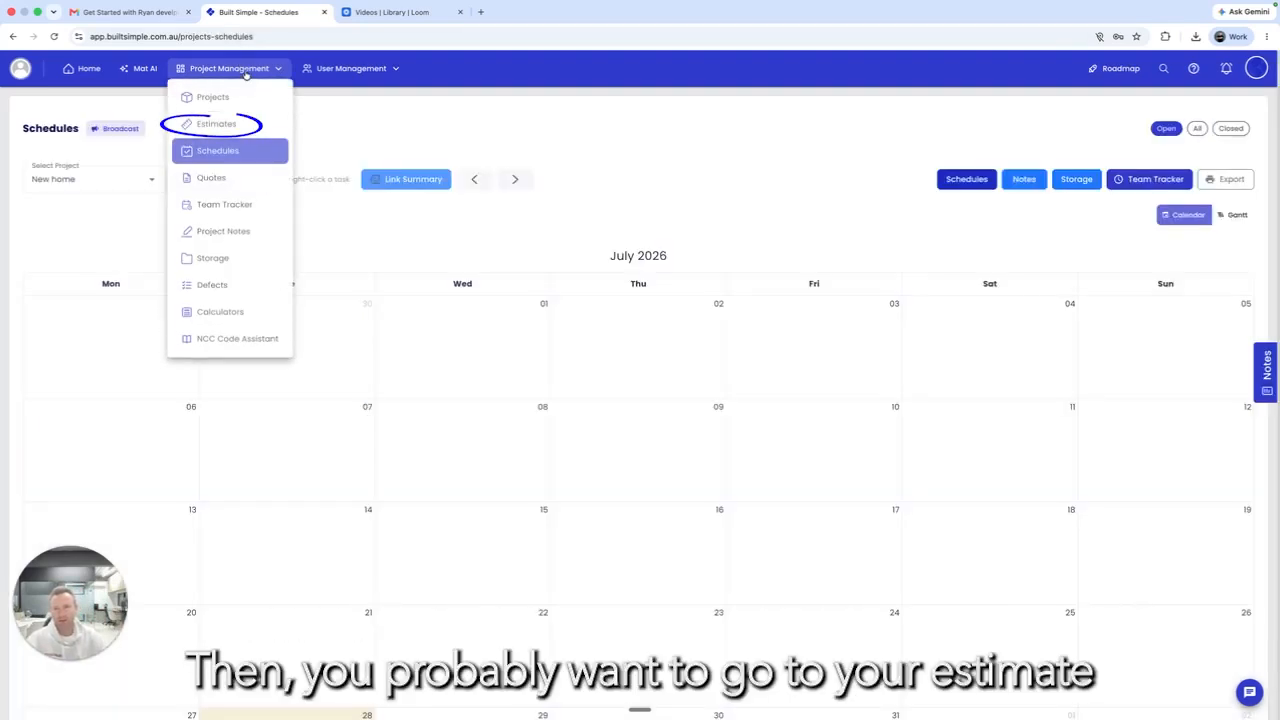
click(245, 124)
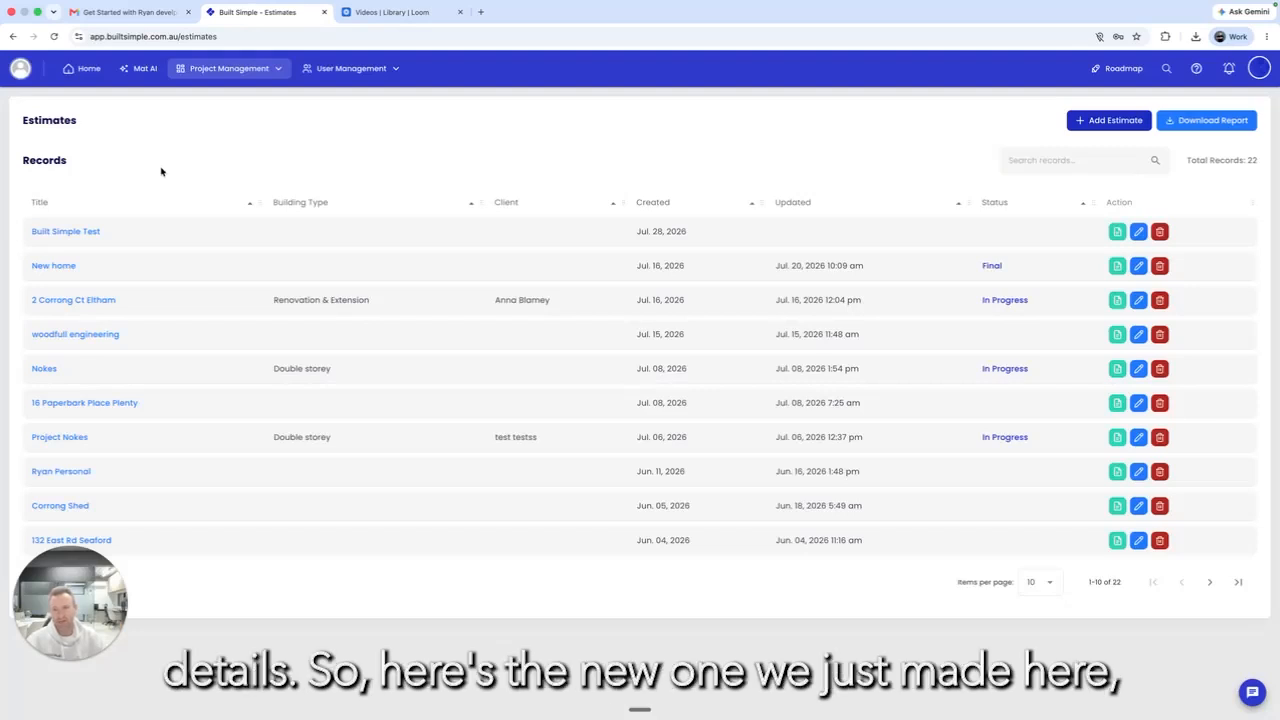
click(73, 236)
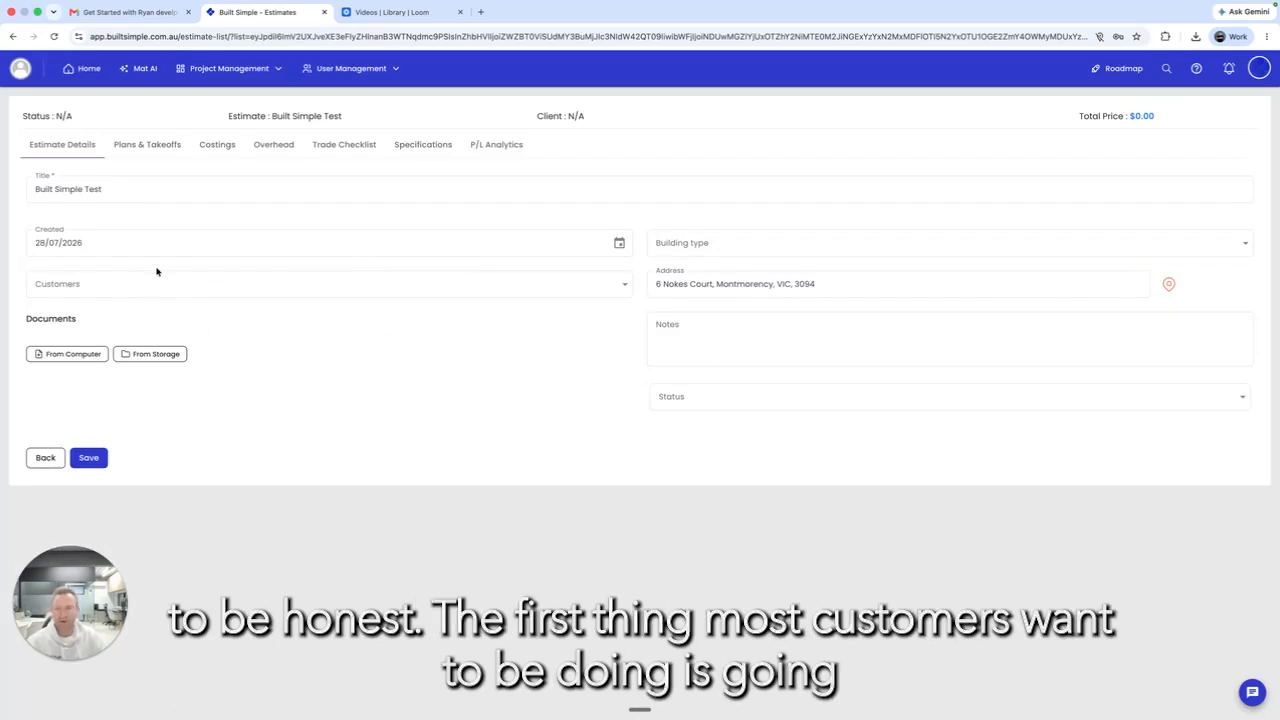
click(141, 145)
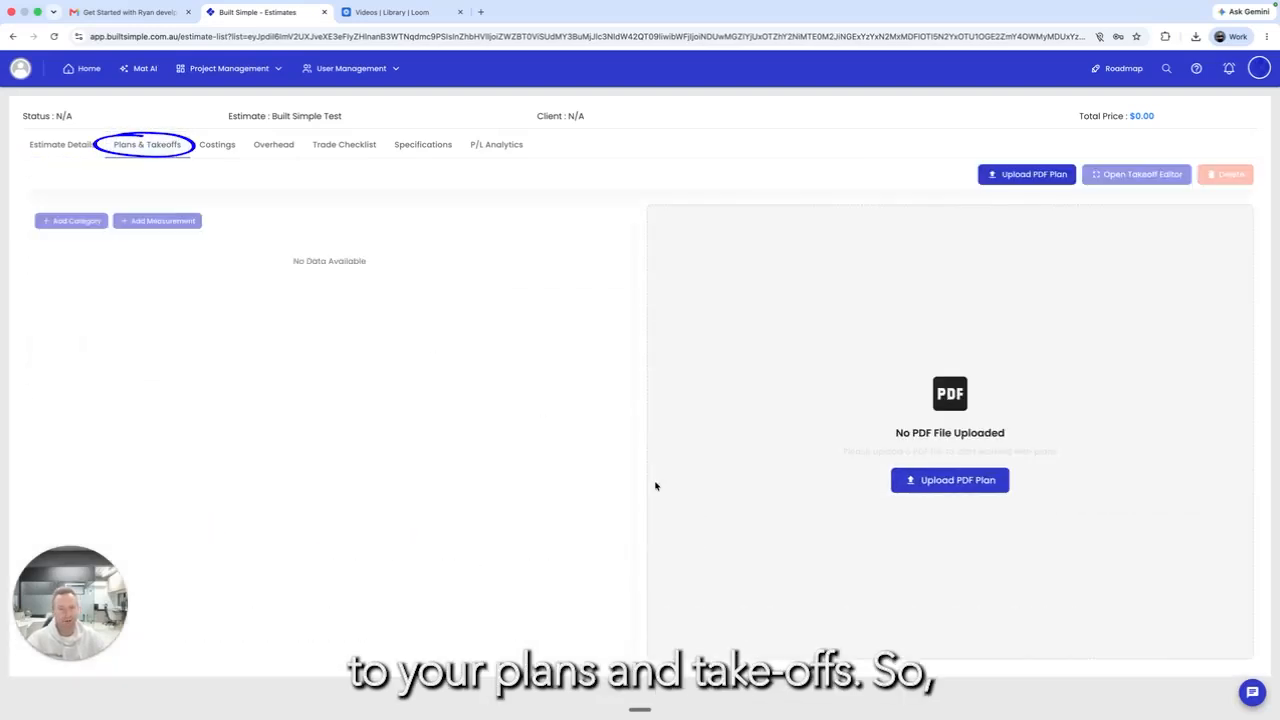
Step: Upload the 'Wd prelim' working drawings PDF from the Desktop as the estimate's plan
click(962, 485)
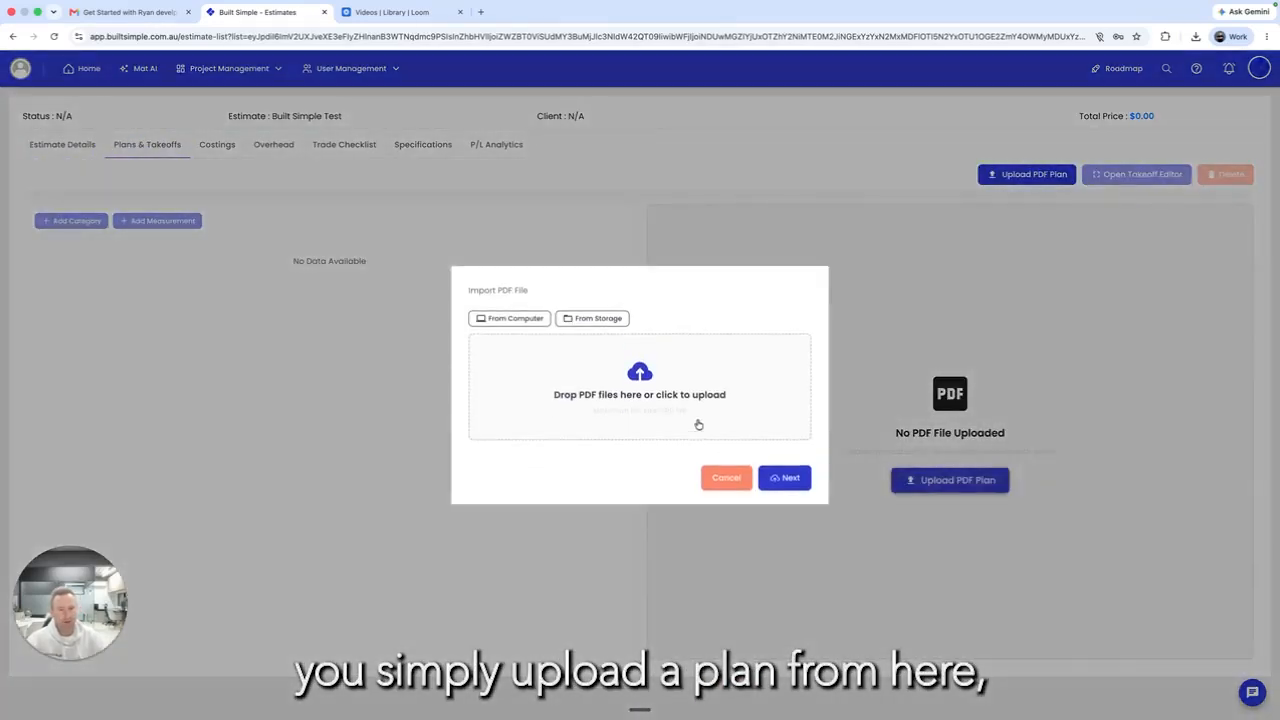
click(656, 408)
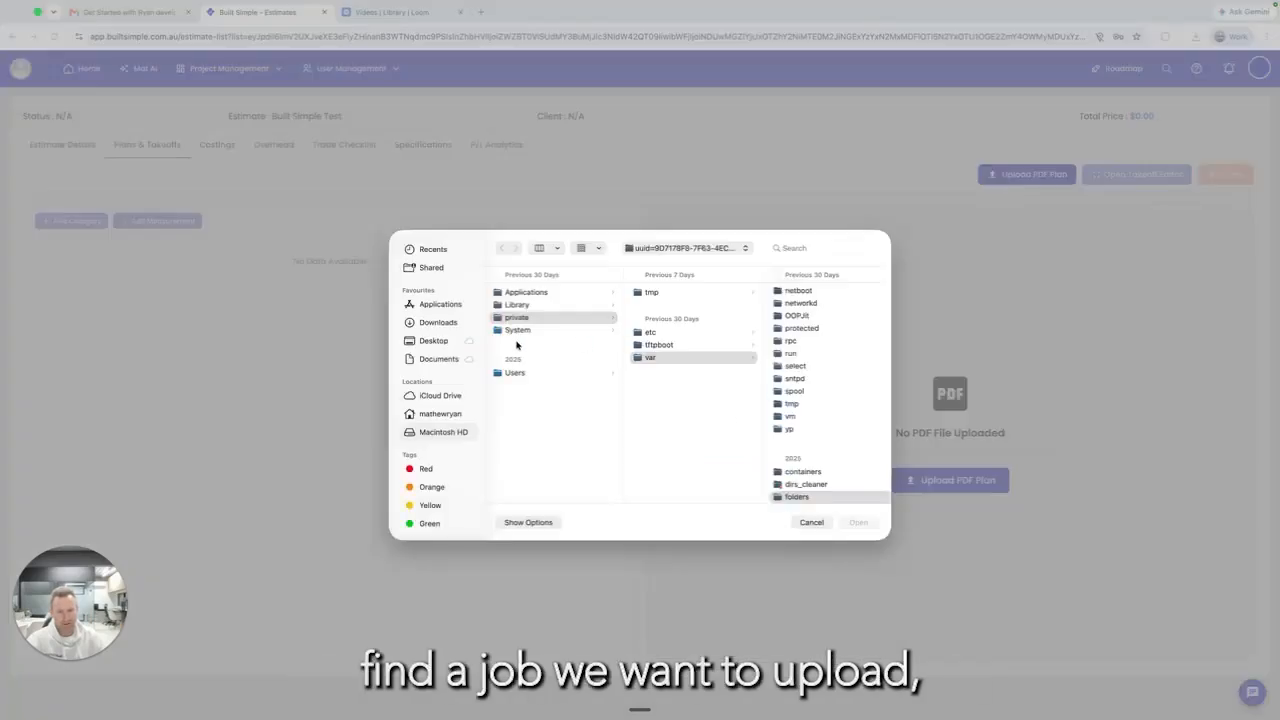
click(433, 340)
scroll(541, 397, down, 5)
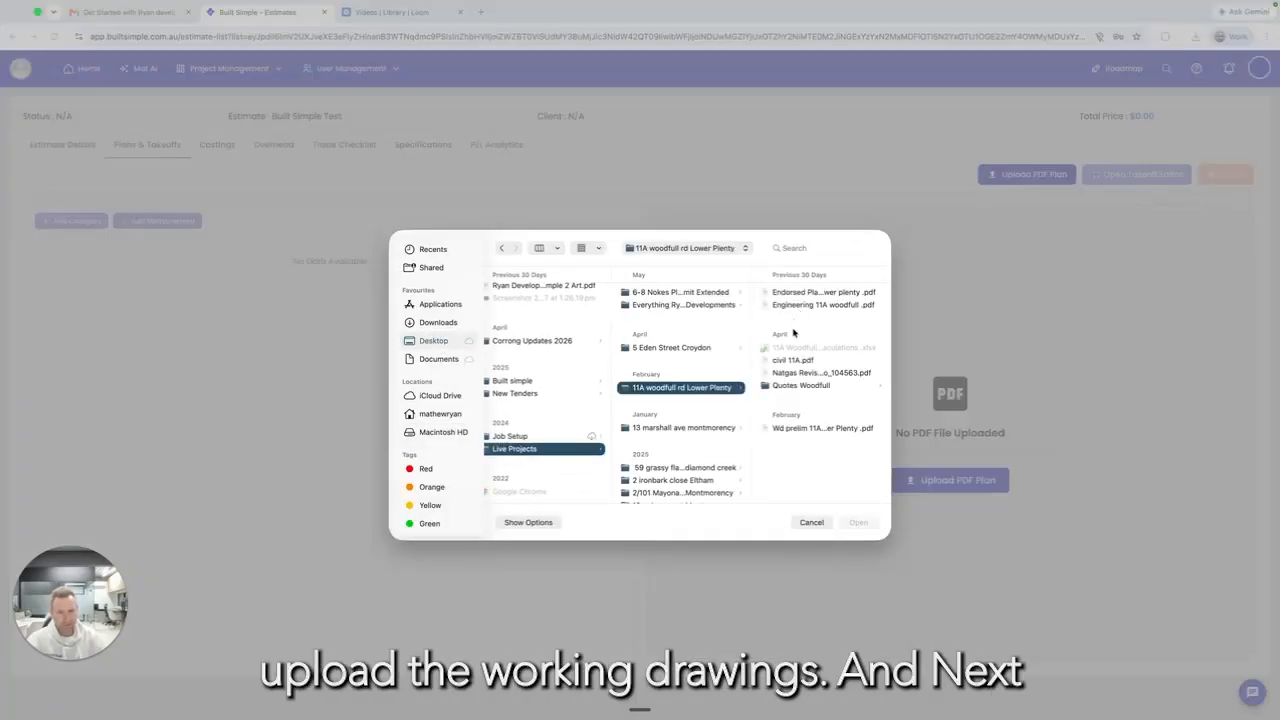
click(822, 429)
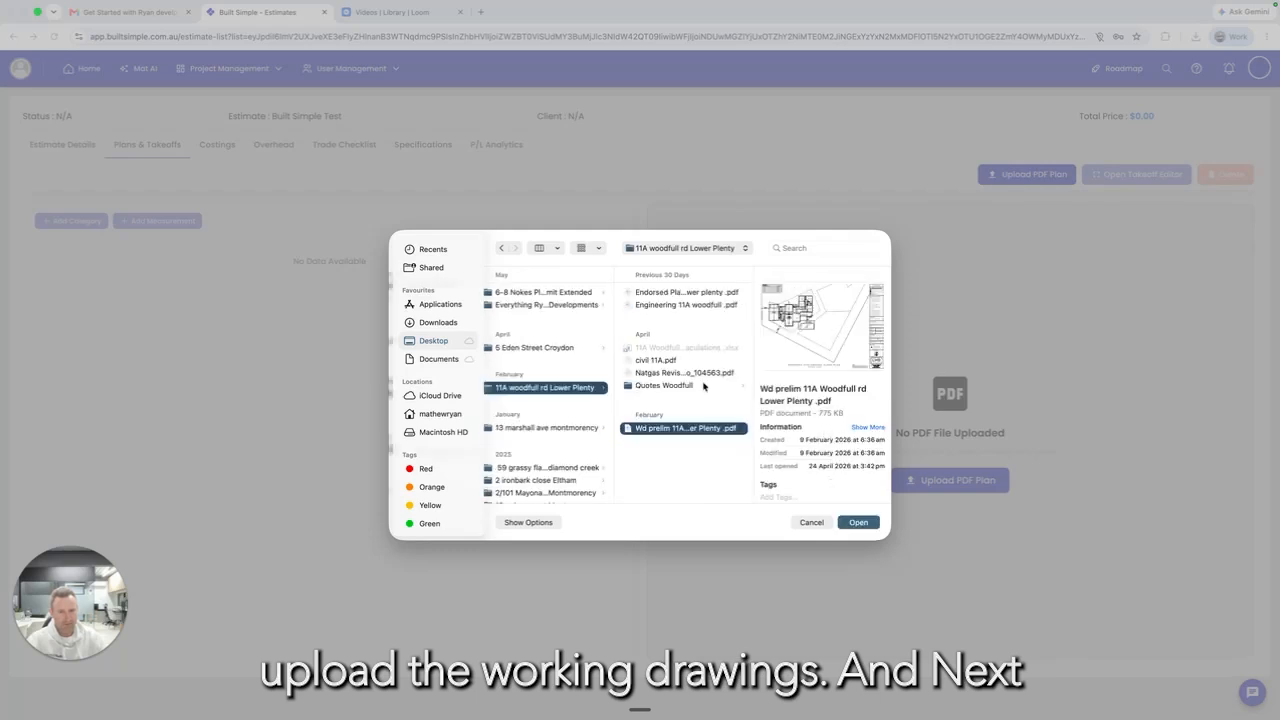
click(858, 522)
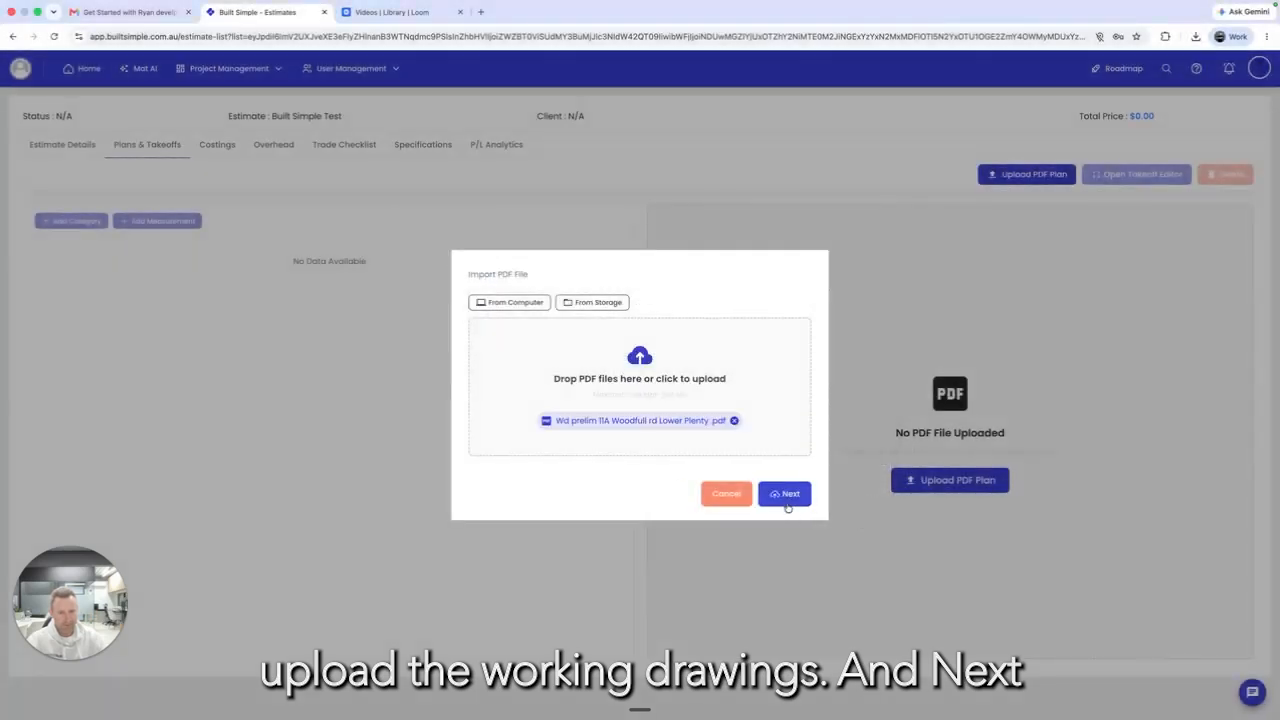
click(786, 496)
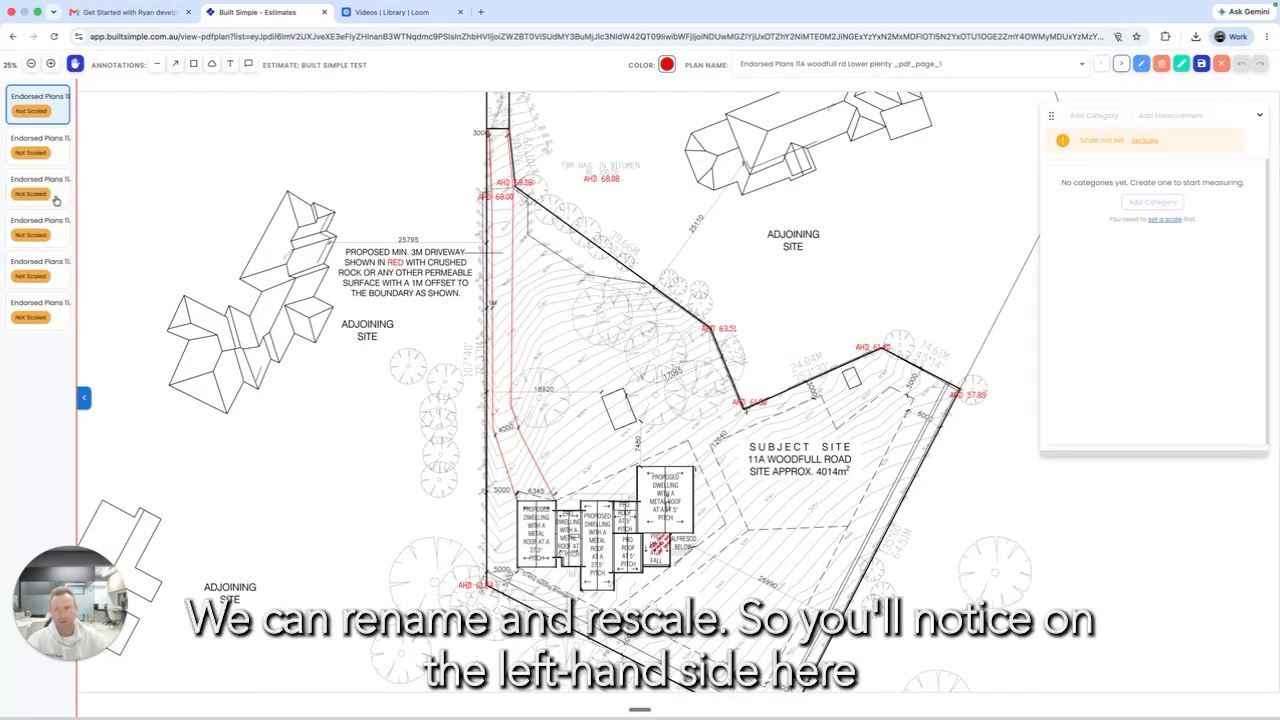
Step: Set the second plan page's scale to 1:200 for that page only
click(58, 144)
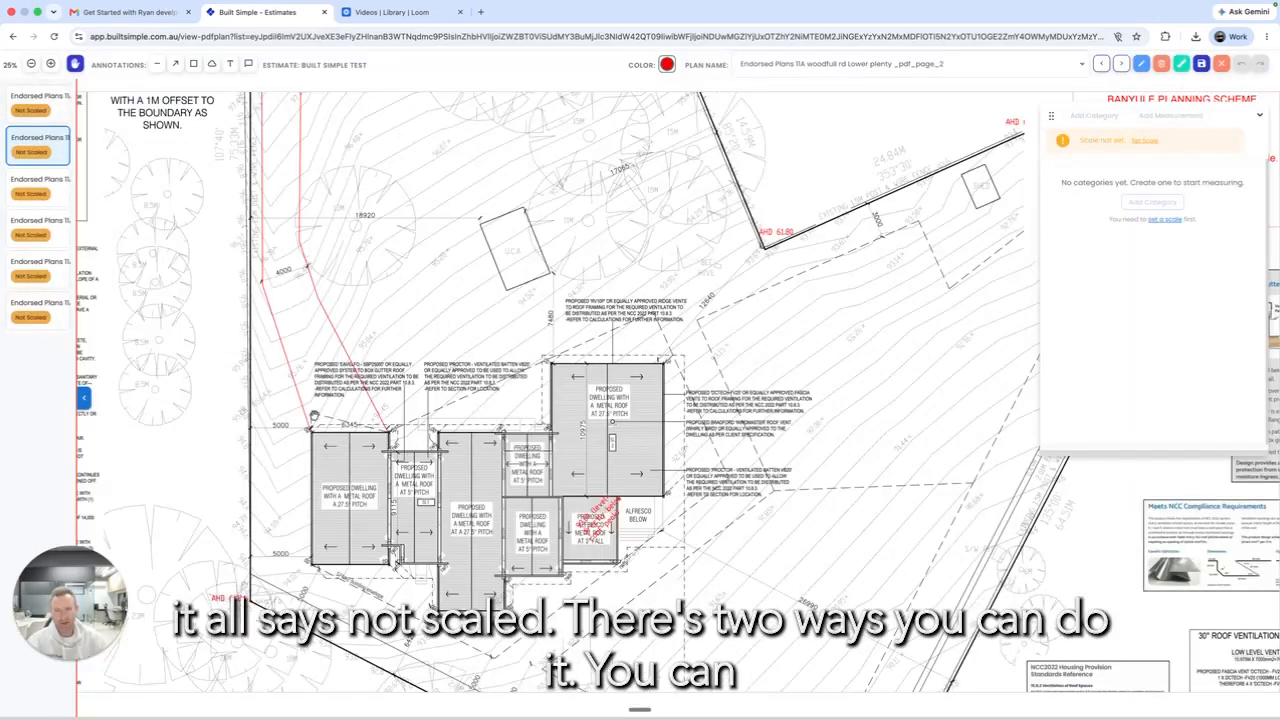
scroll(506, 412, down, 5)
scroll(701, 533, up, 5)
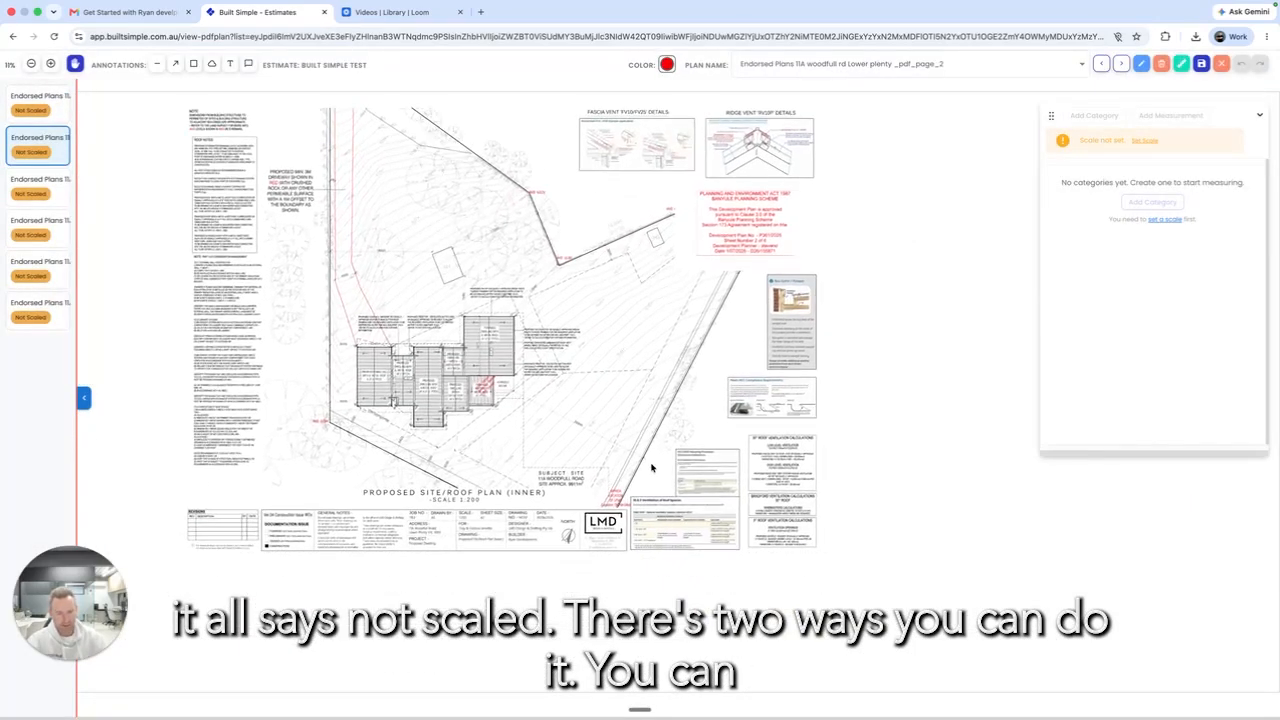
scroll(631, 511, up, 5)
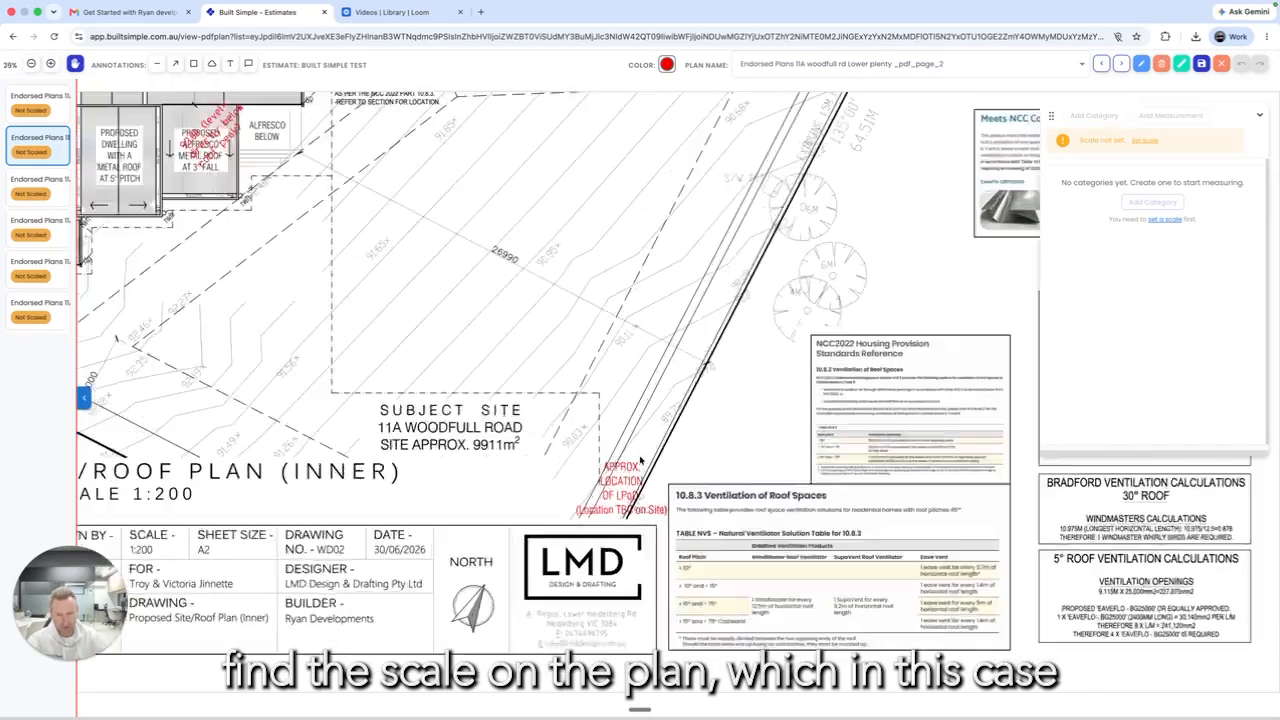
drag(237, 293, 159, 293)
drag(698, 382, 1140, 326)
scroll(666, 322, up, 5)
scroll(666, 322, down, 10)
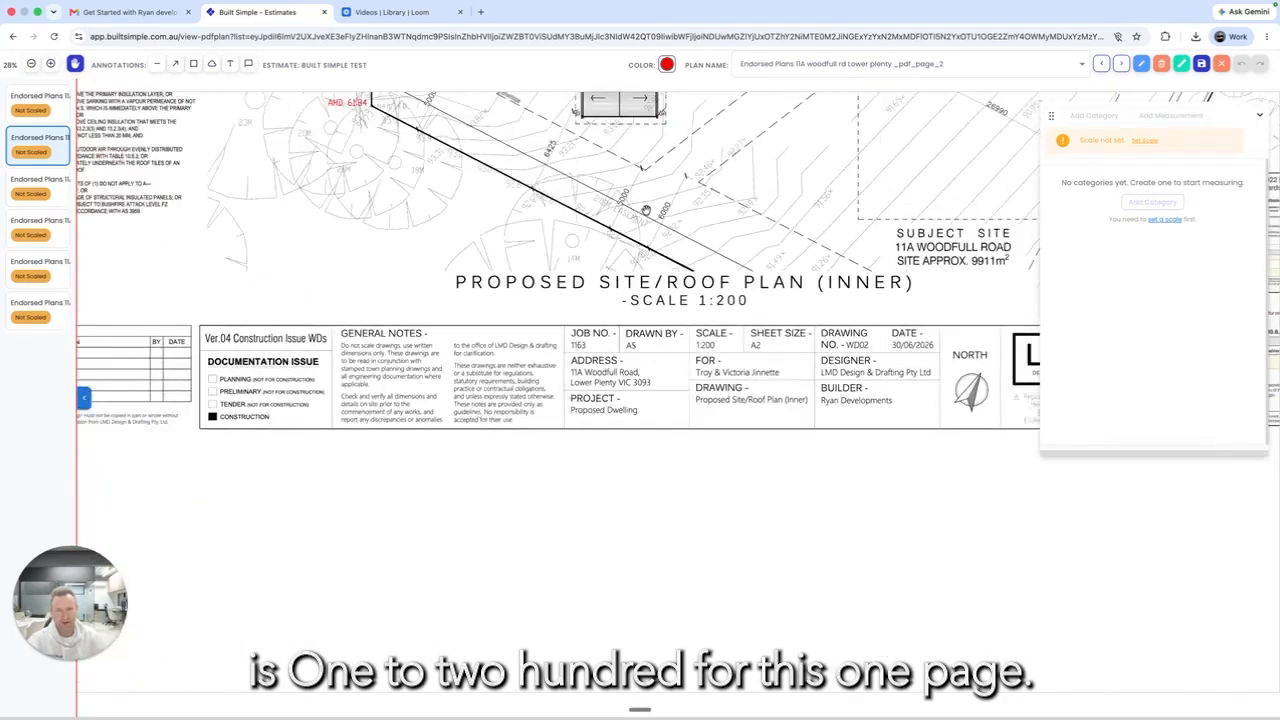
click(1182, 63)
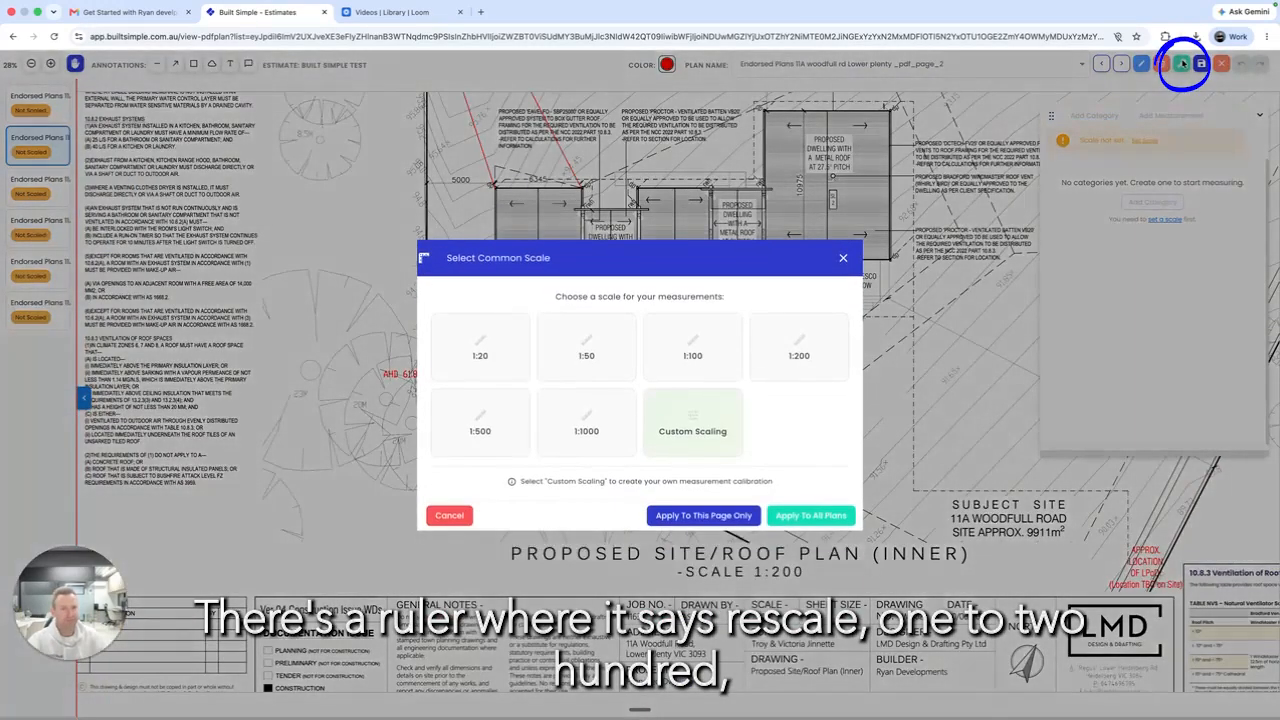
click(766, 360)
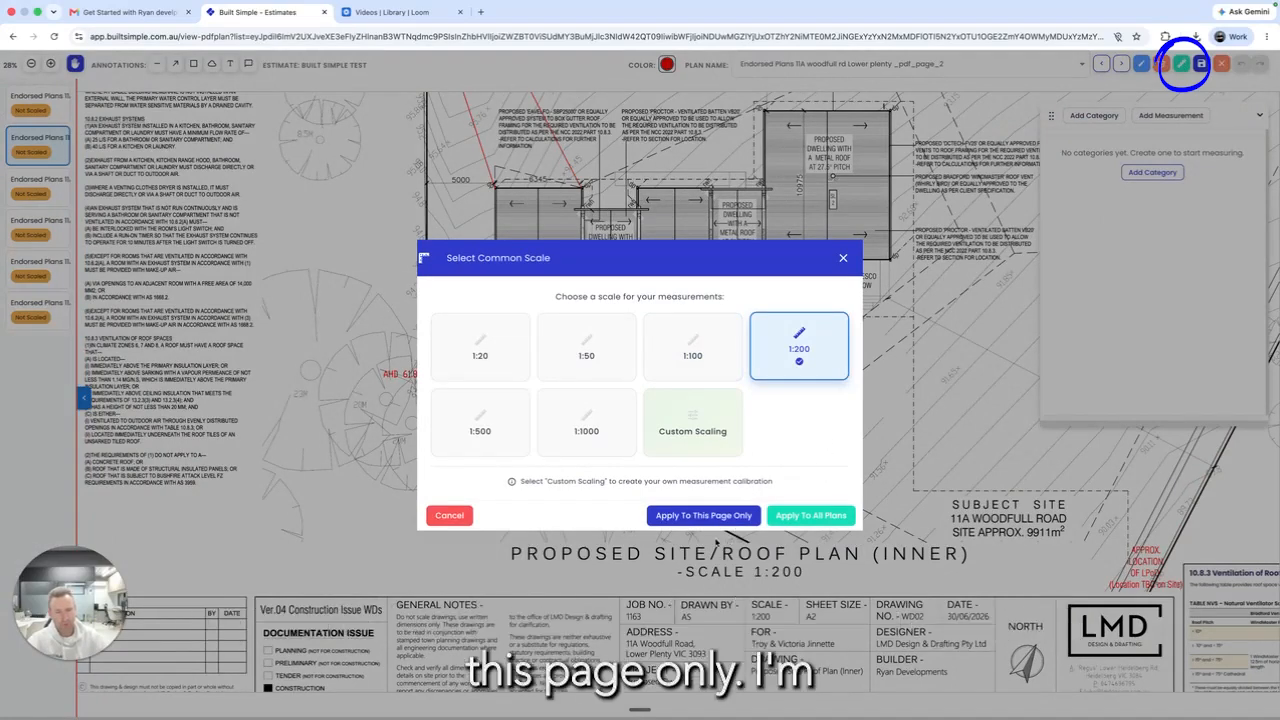
click(673, 517)
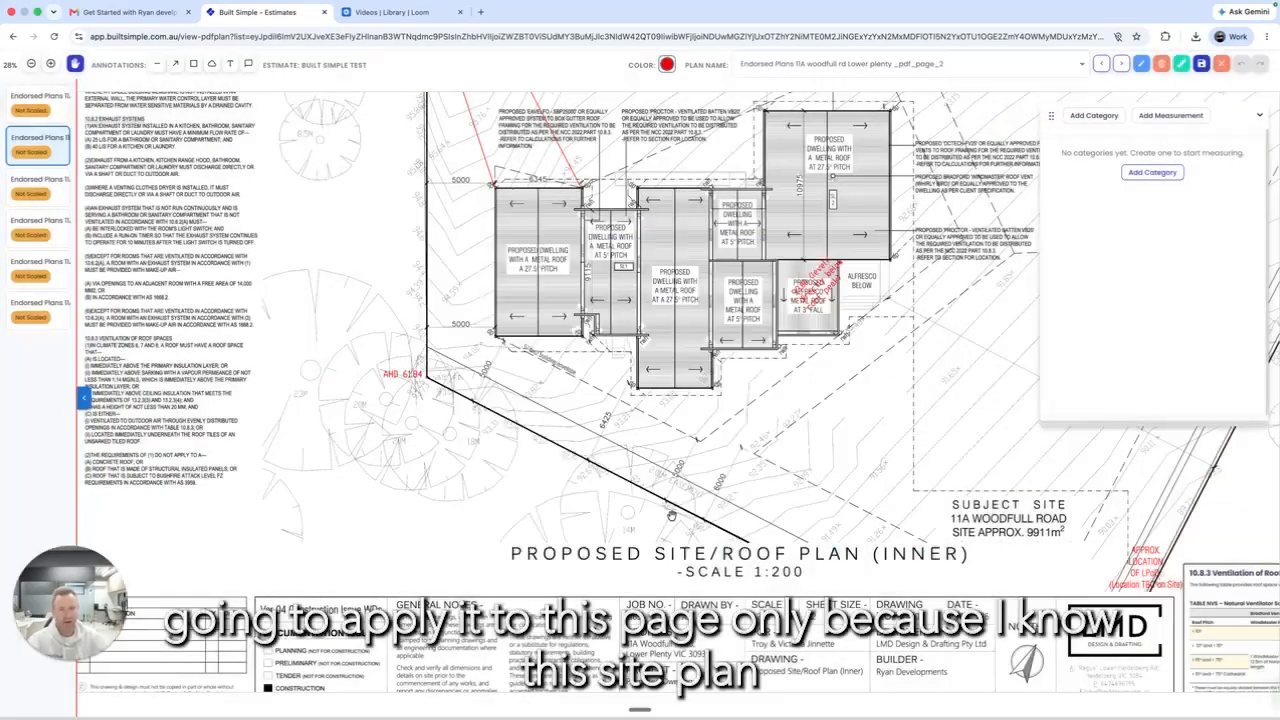
Step: Rescale the ground floor plan page to 1:100 for that page only
scroll(610, 541, down, 5)
scroll(610, 541, left, 3)
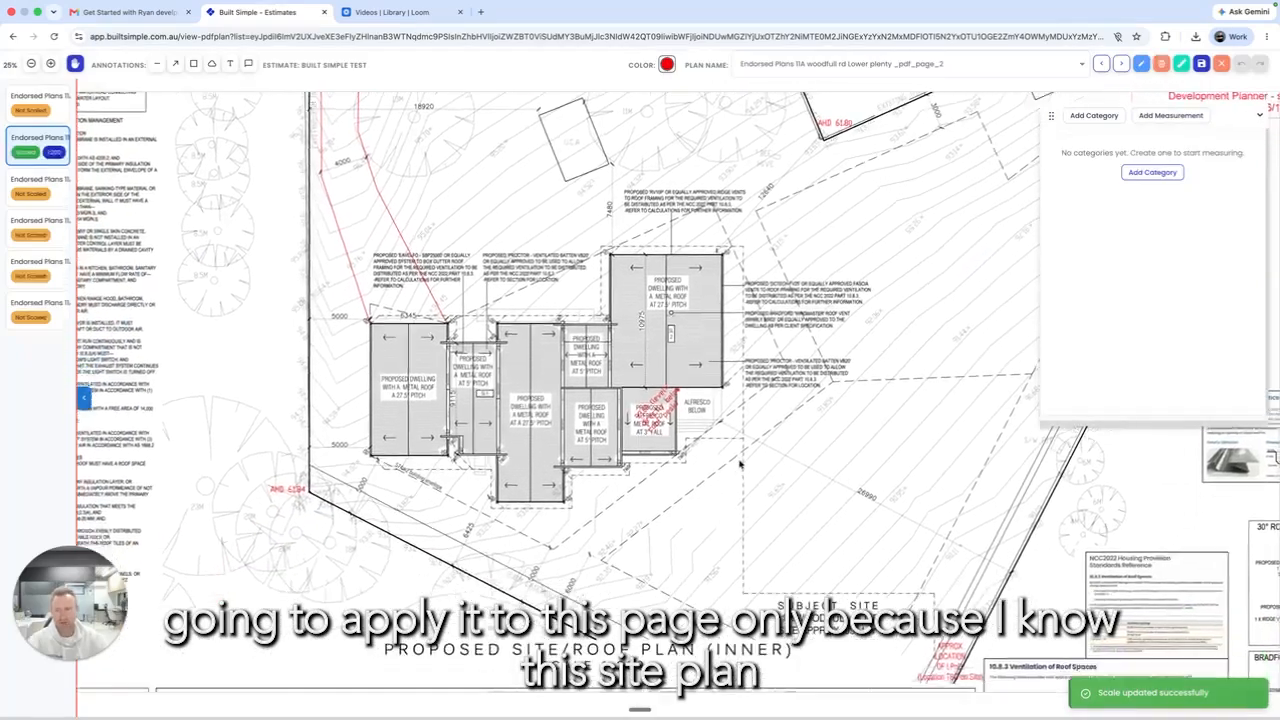
click(66, 196)
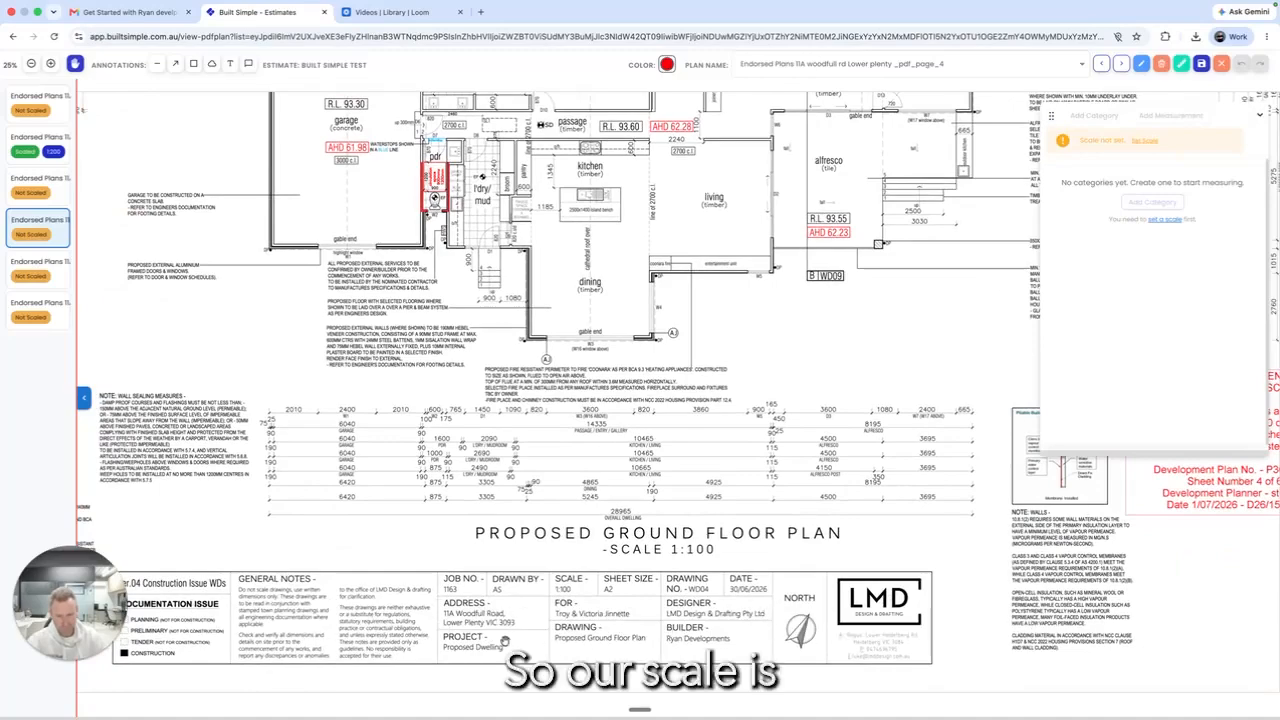
drag(420, 610, 628, 583)
drag(707, 471, 686, 644)
click(1182, 63)
click(729, 336)
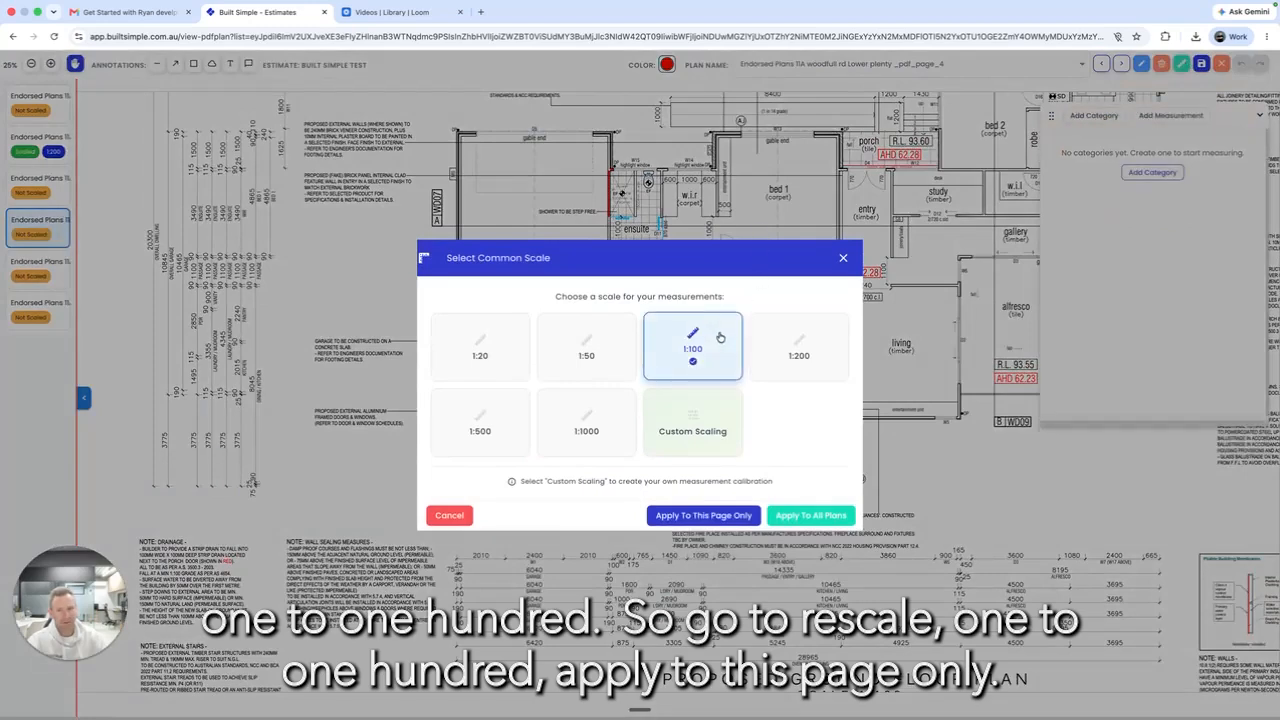
click(739, 516)
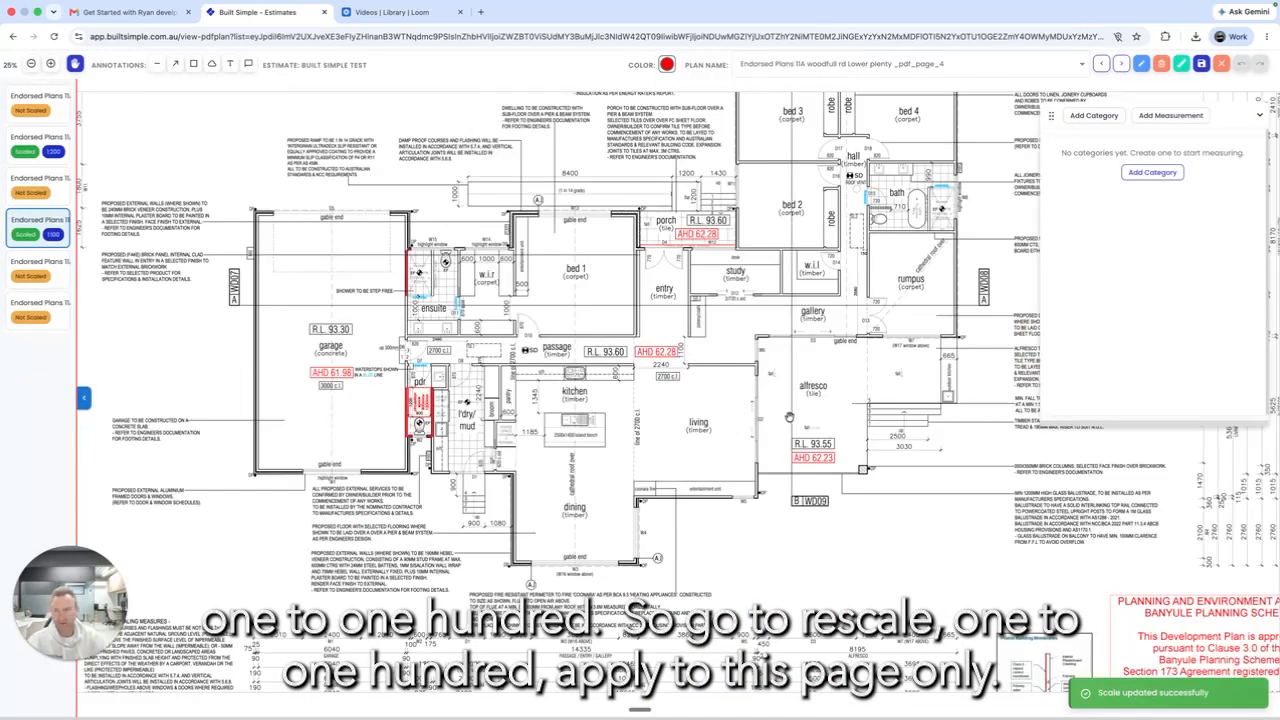
Step: Pan and zoom the ground floor plan to bring the garage dimension strings into view
drag(534, 494, 694, 360)
drag(419, 345, 744, 540)
scroll(578, 339, down, 2)
scroll(578, 339, up, 5)
scroll(585, 330, up, 2)
scroll(595, 310, down, 3)
scroll(610, 298, up, 3)
scroll(608, 315, down, 1)
scroll(606, 328, up, 3)
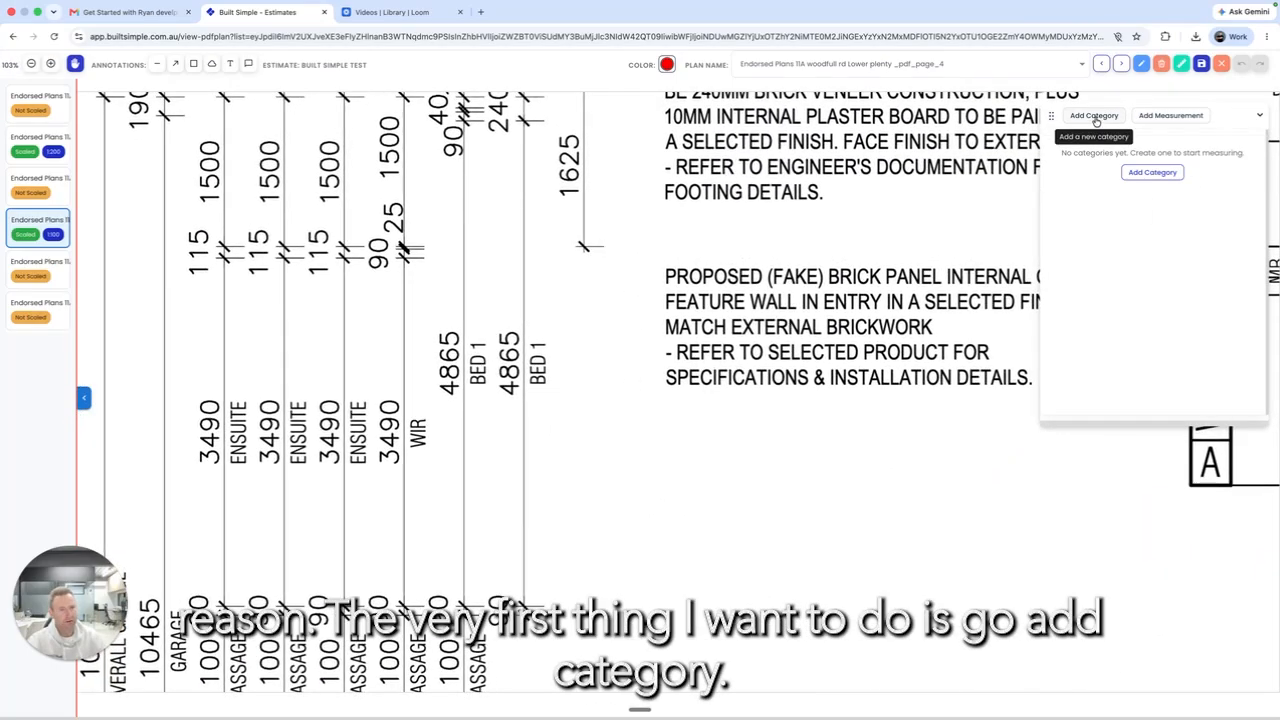
Step: Create and save a new takeoff category named Test
click(1096, 116)
click(1100, 177)
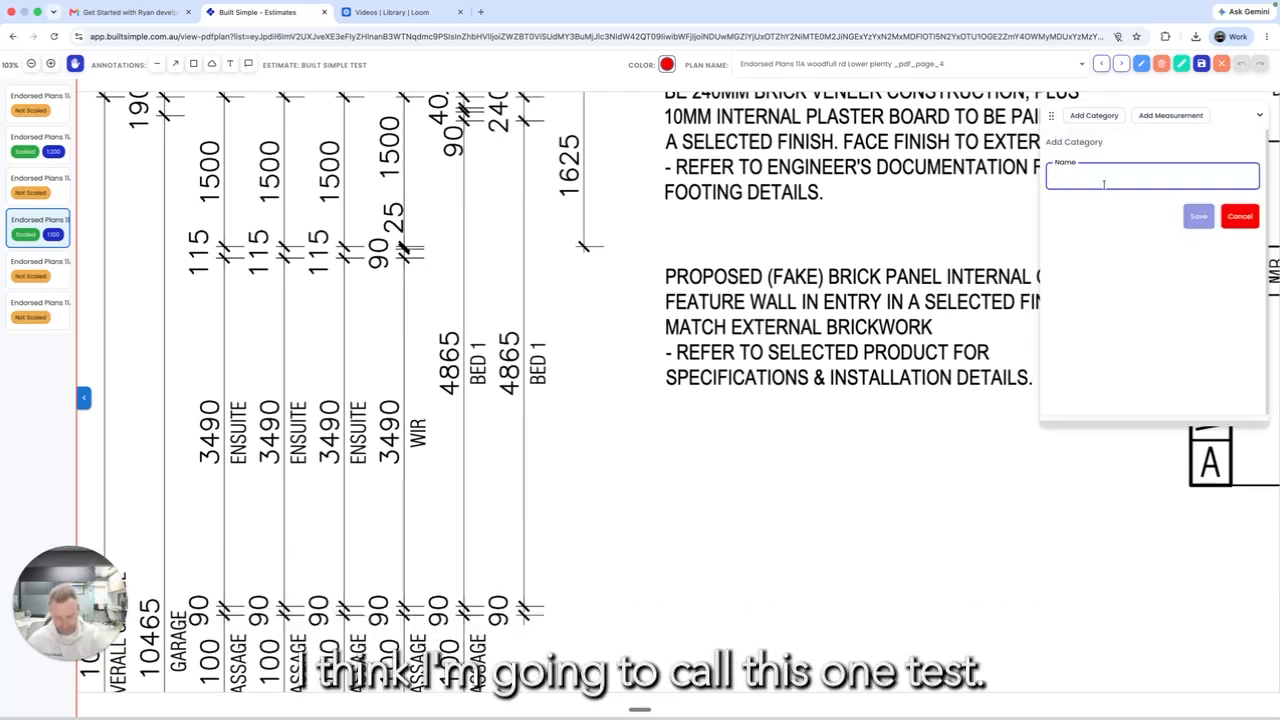
text(t)
click(1198, 216)
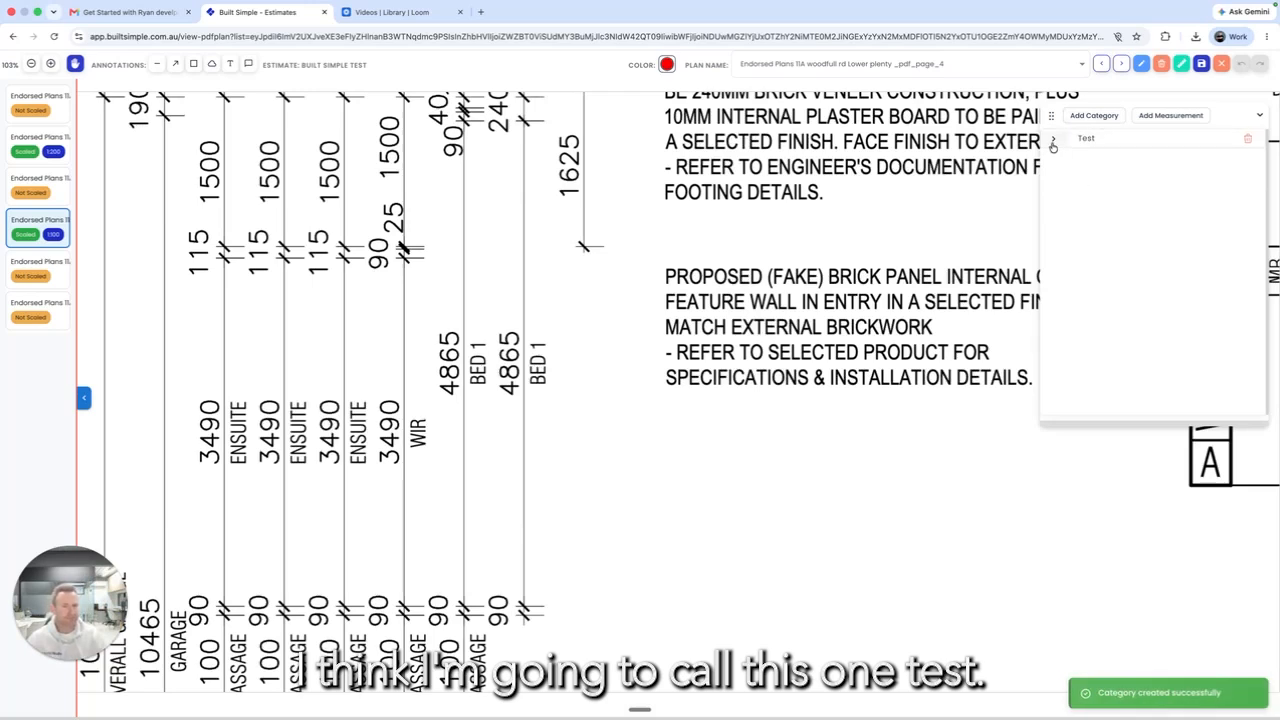
Step: Add a Test LM measurement under Test and set its type to lm (linear metres)
click(1053, 139)
click(1076, 160)
click(1071, 159)
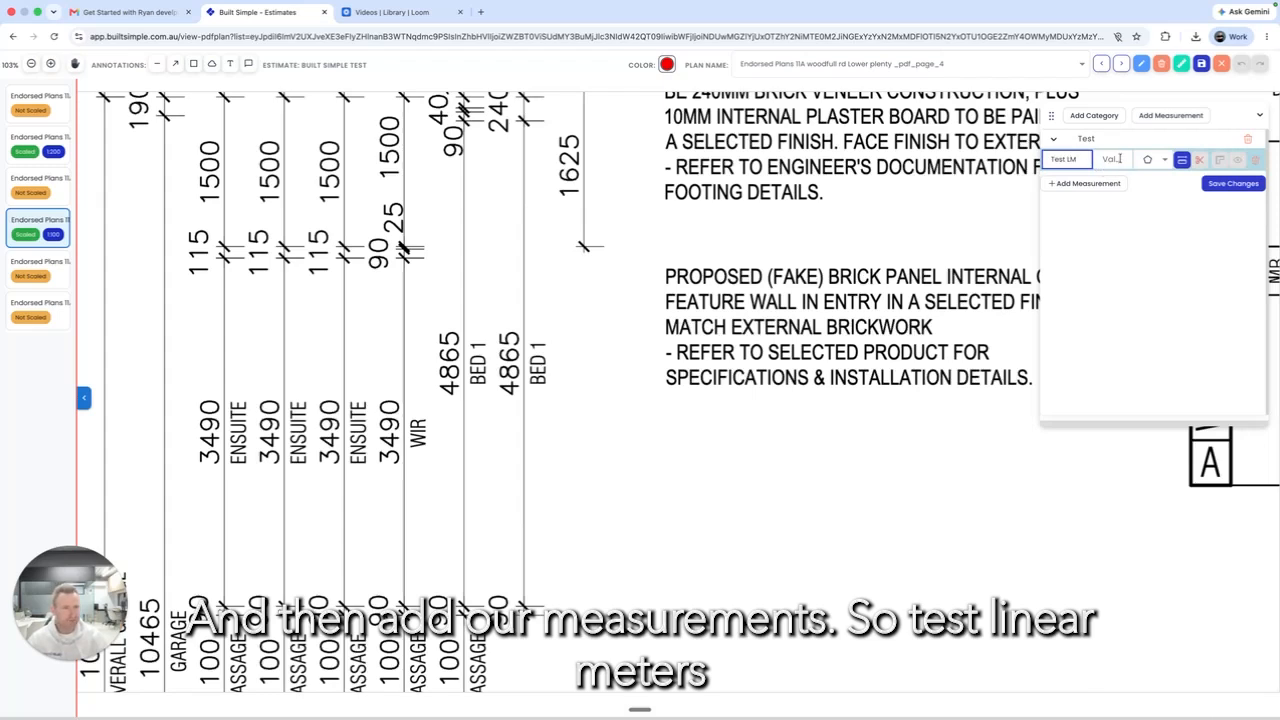
click(1161, 161)
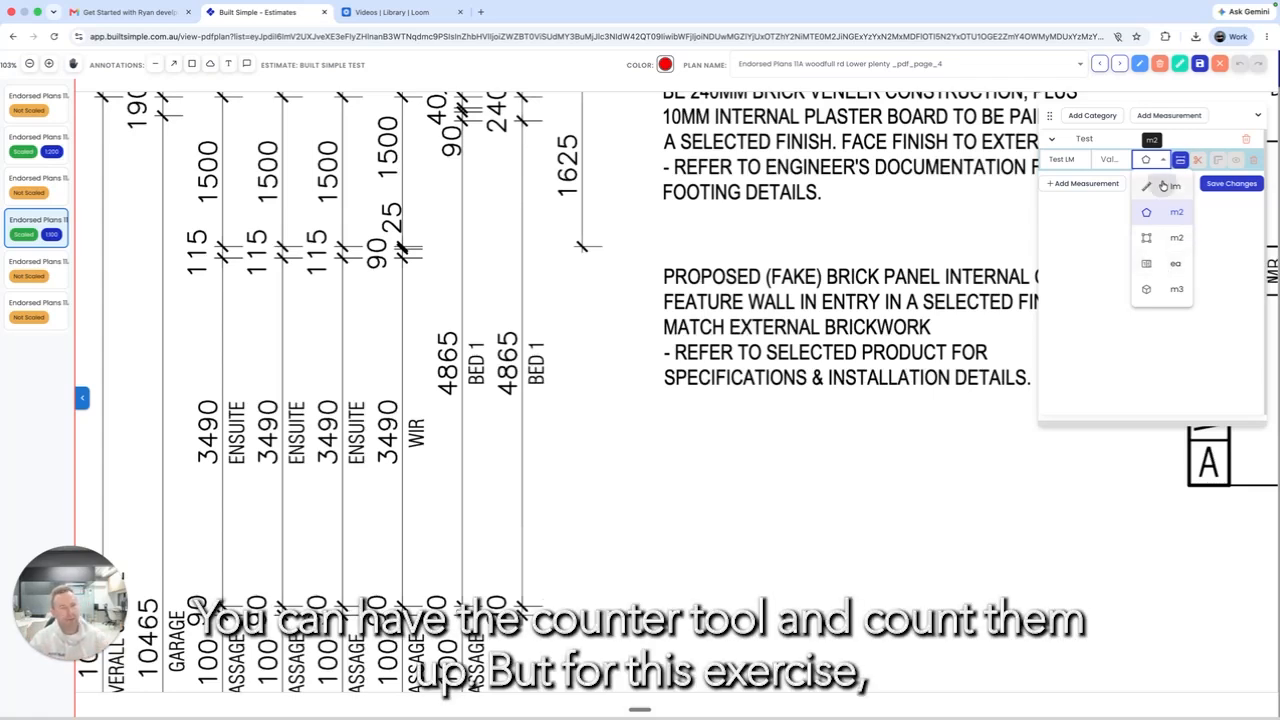
click(1163, 186)
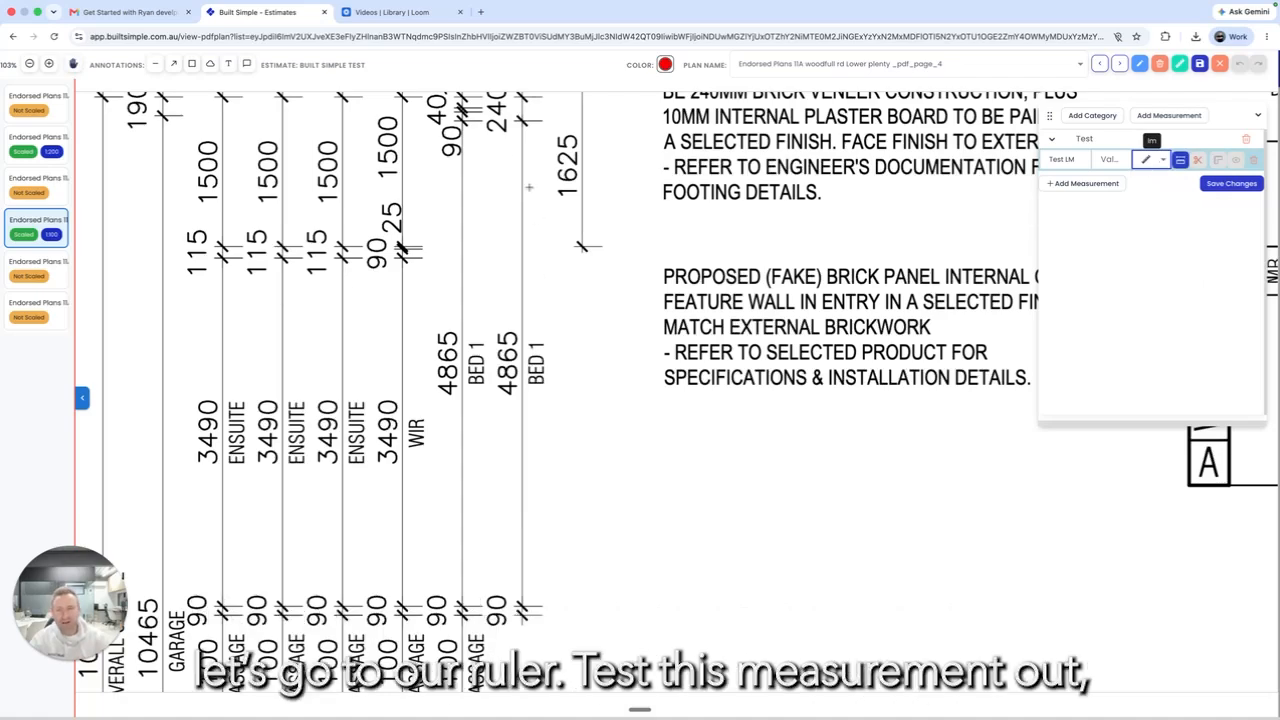
Step: Trace trial lm lines: 4.87 m along BED 1's 4865 dimension, a 1.94 m polyline, and a 1.50 m diagonal
click(521, 120)
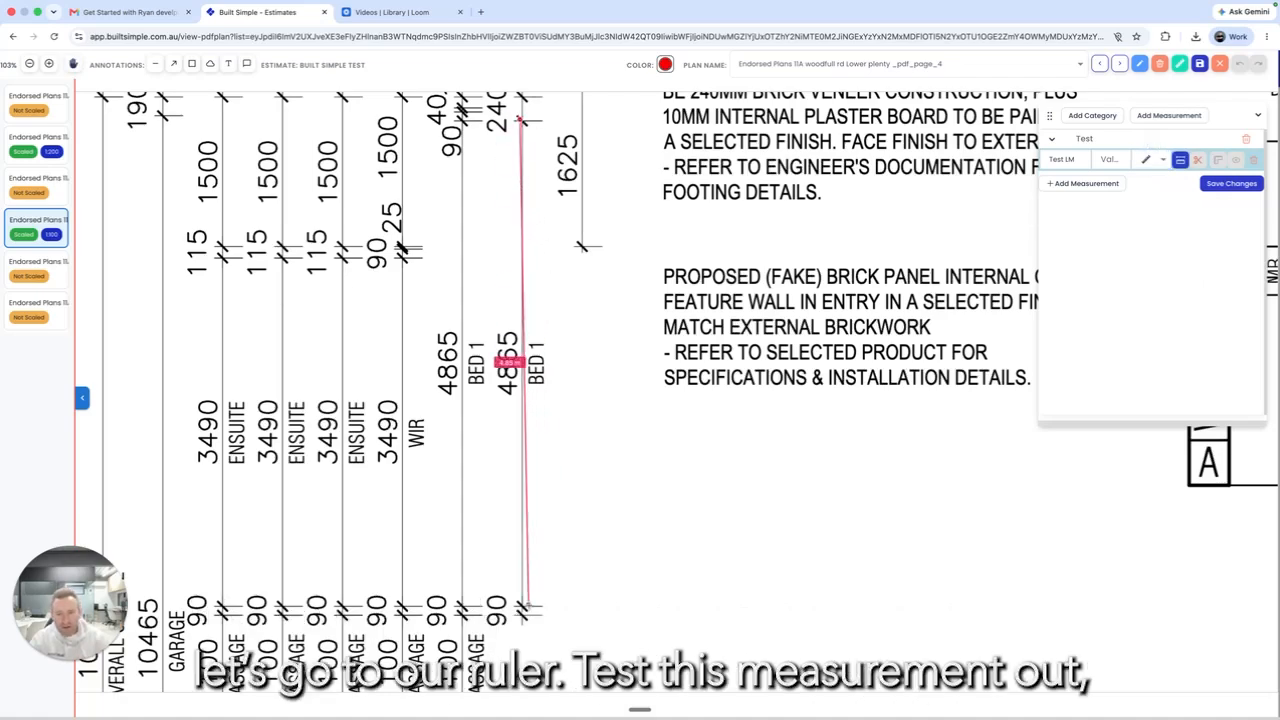
scroll(522, 606, down, 3)
scroll(522, 606, up, 8)
click(522, 606)
scroll(603, 452, down, 5)
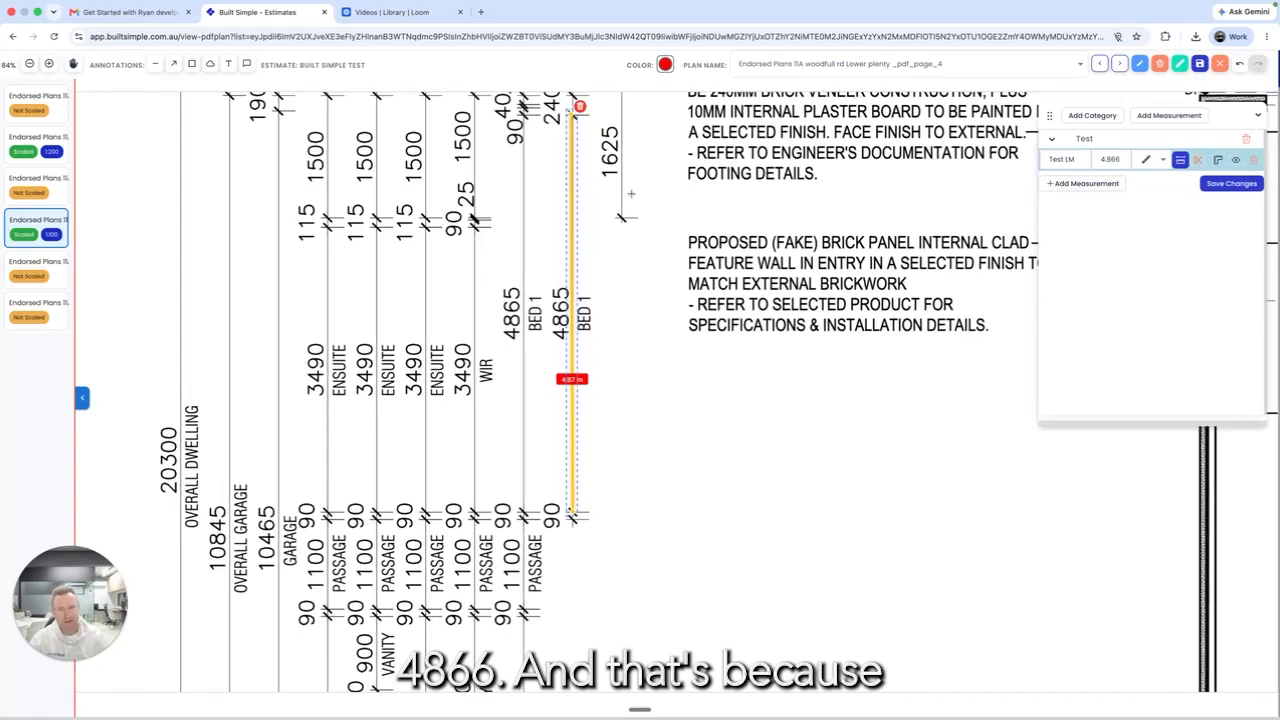
scroll(591, 131, up, 4)
scroll(591, 131, down, 4)
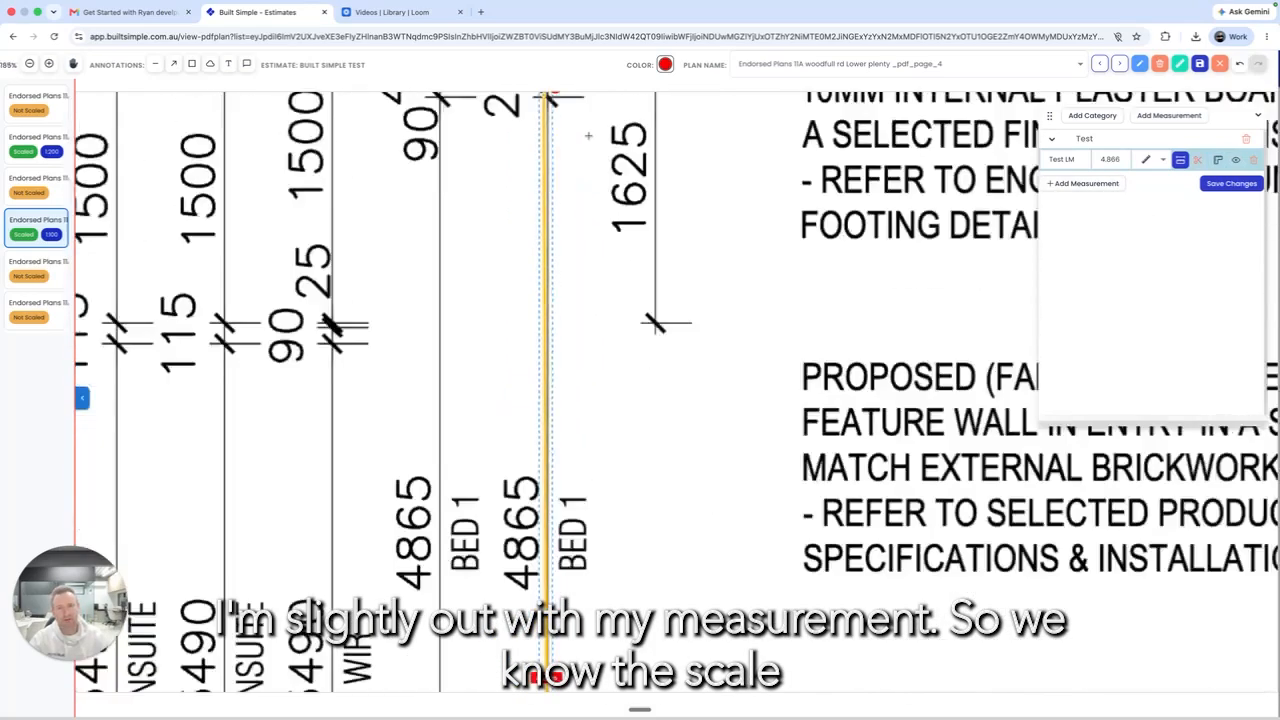
scroll(595, 166, left, 3)
click(595, 166)
click(462, 172)
double_click(472, 240)
double_click(585, 435)
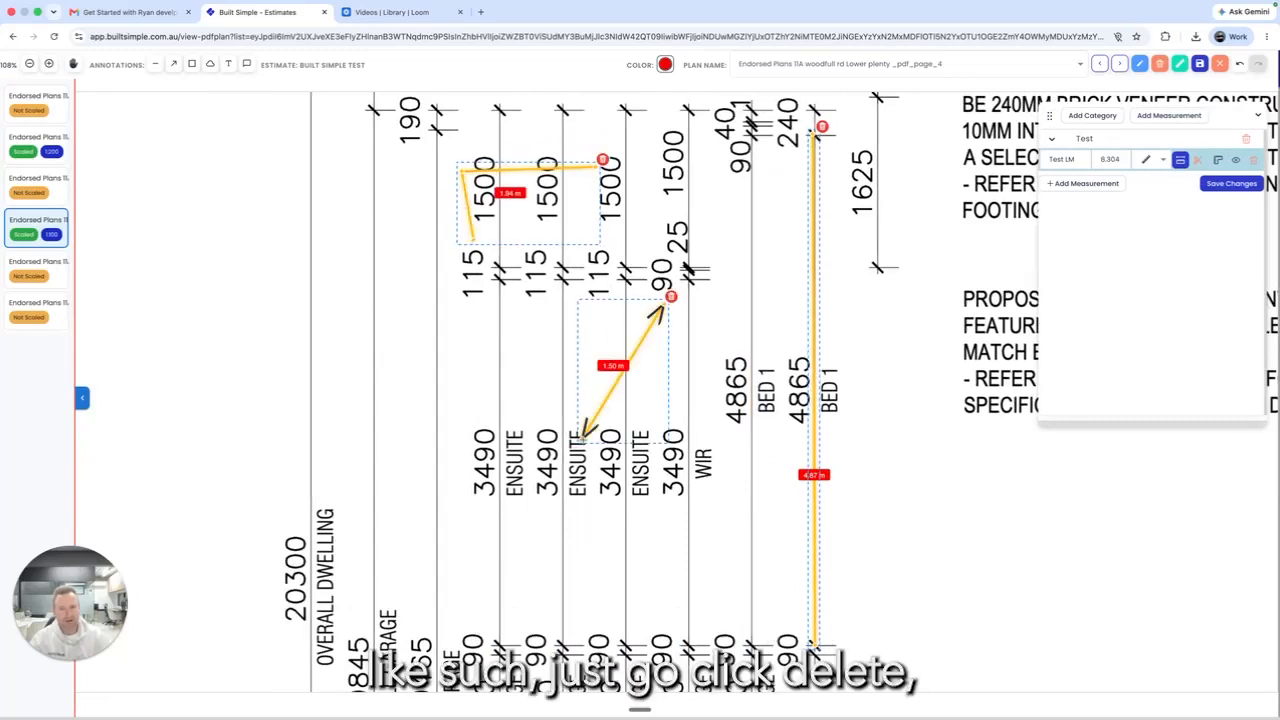
Step: Delete the 1.94 m, 1.50 m and 4.87 m lines so Test LM reads 0
click(602, 160)
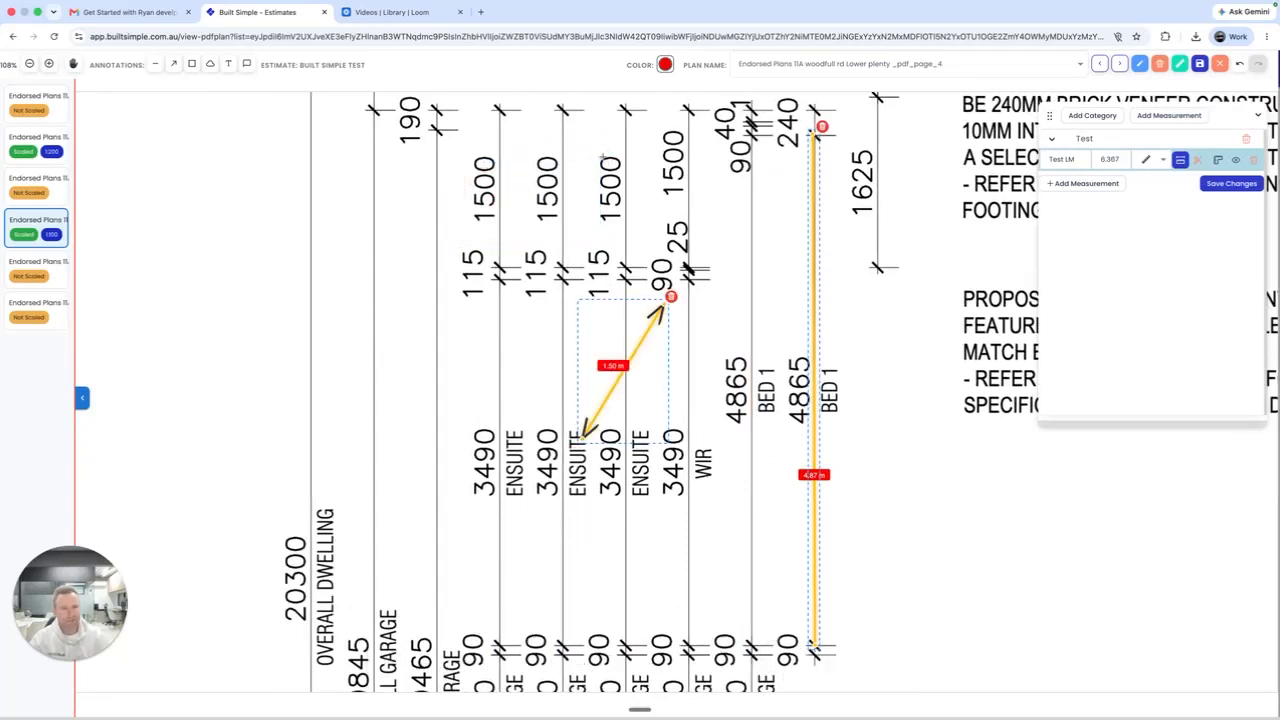
click(670, 297)
click(821, 127)
scroll(798, 246, down, 10)
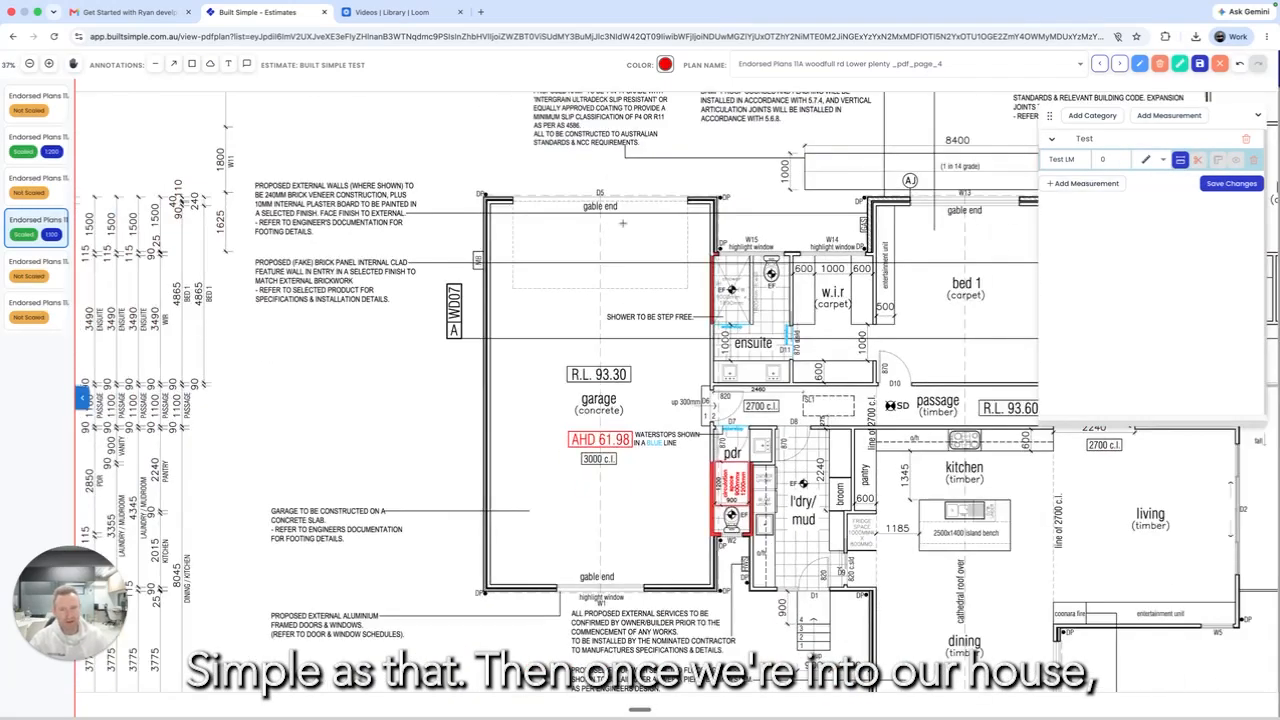
Step: Add a garage measurement row to Test using the m² rectangle area type
mouse_move(813, 357)
mouse_down()
mouse_move(784, 356)
mouse_move(783, 369)
mouse_move(808, 372)
mouse_up()
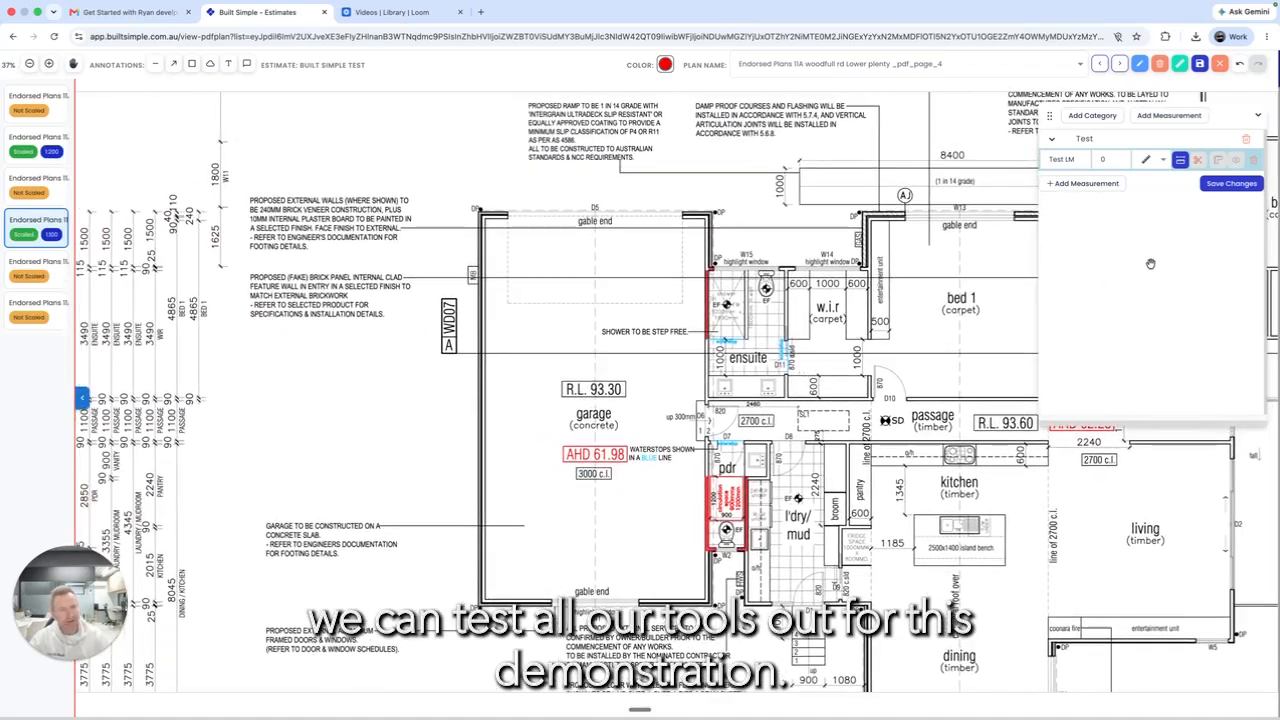
click(1080, 184)
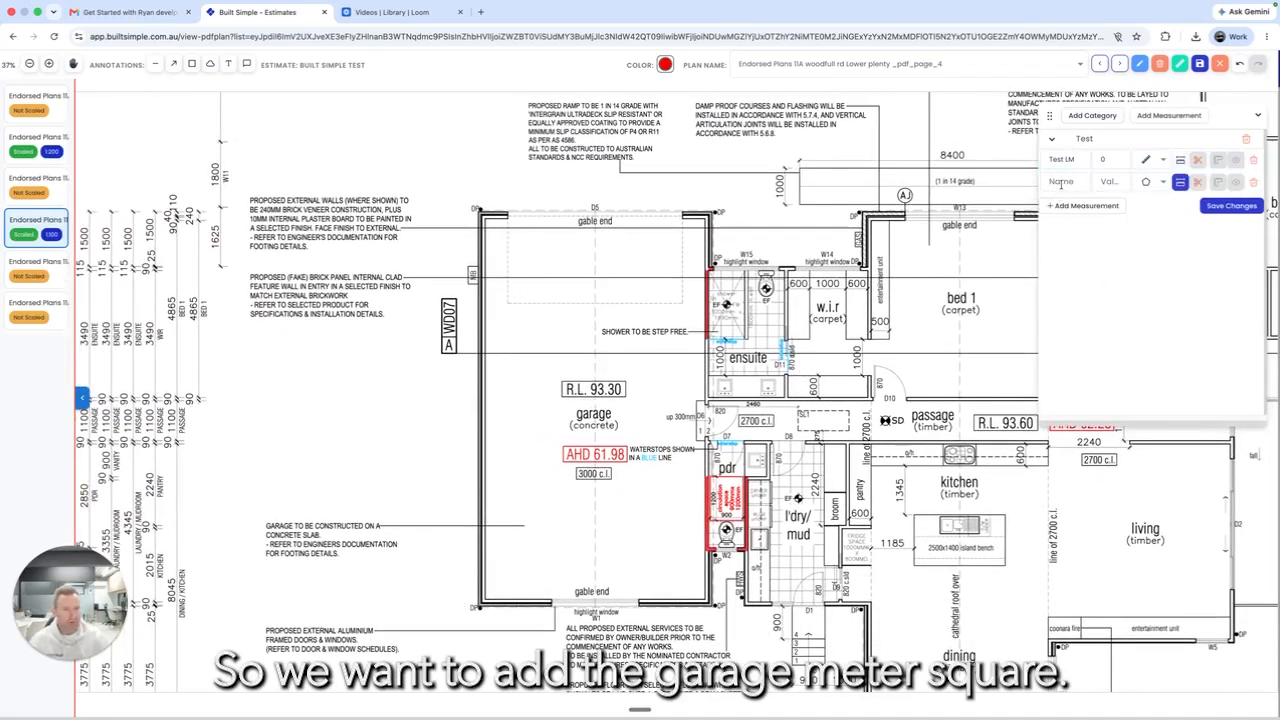
click(1061, 183)
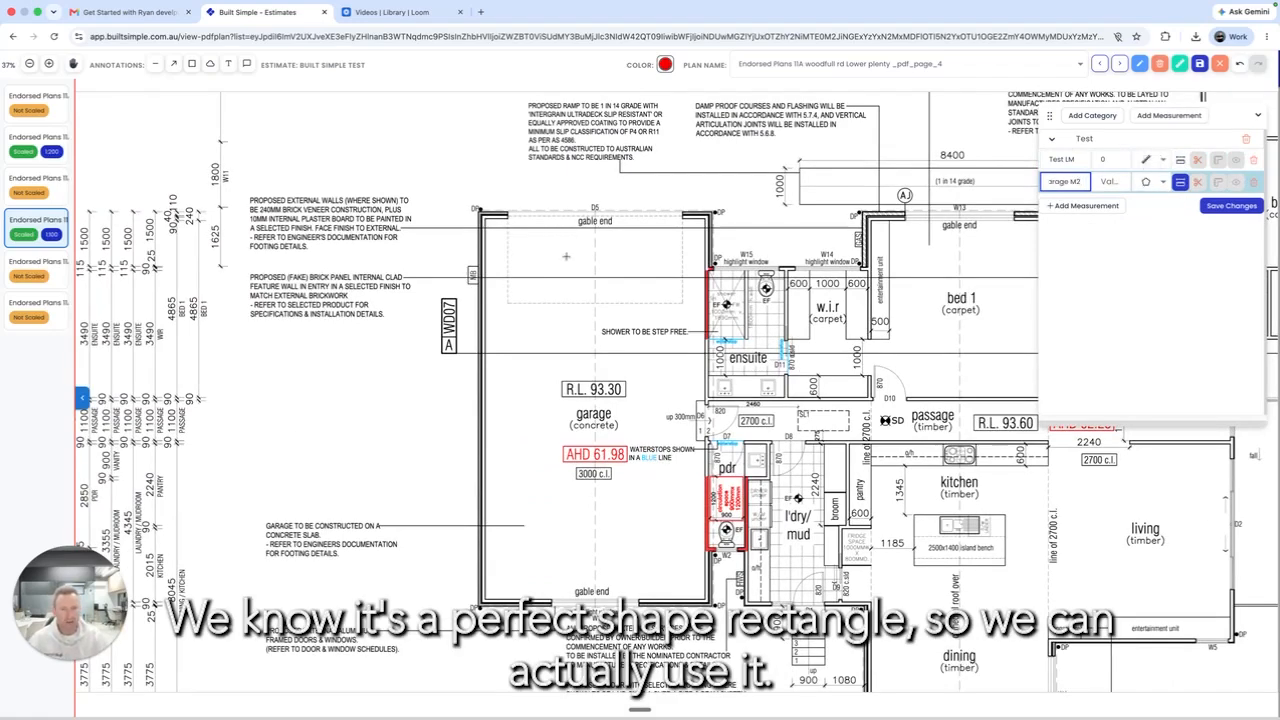
click(1146, 181)
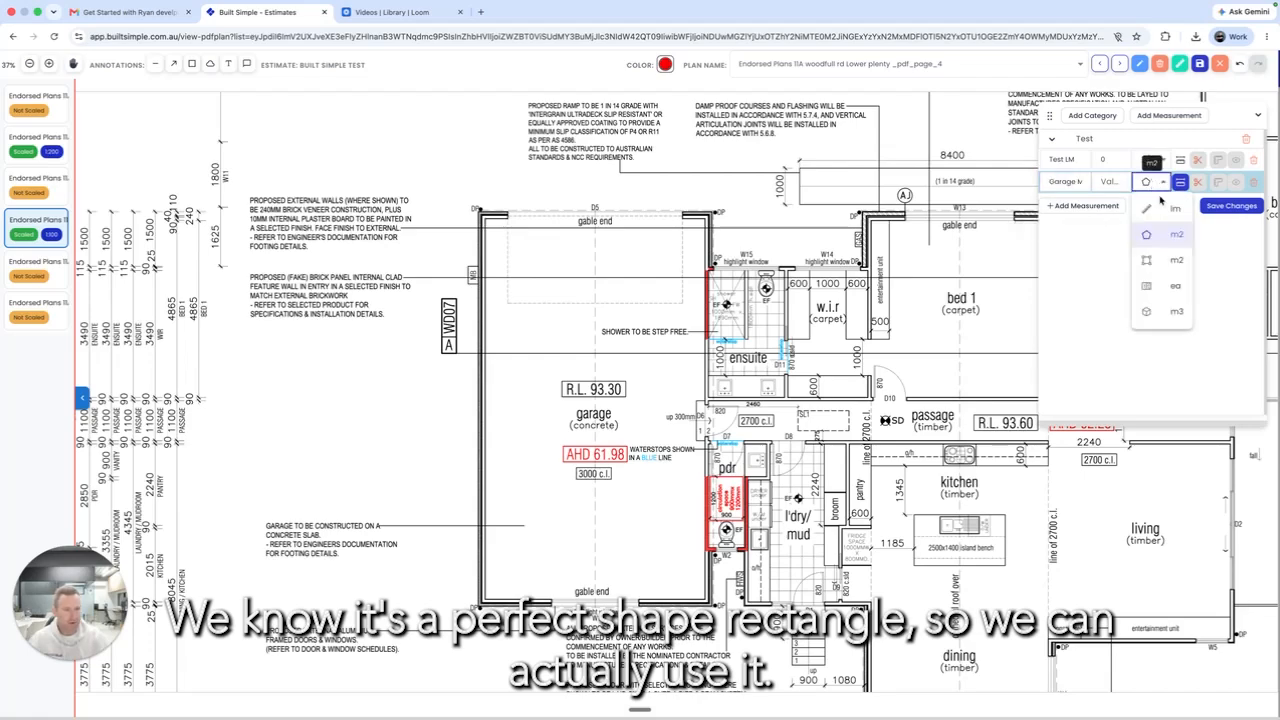
click(1155, 261)
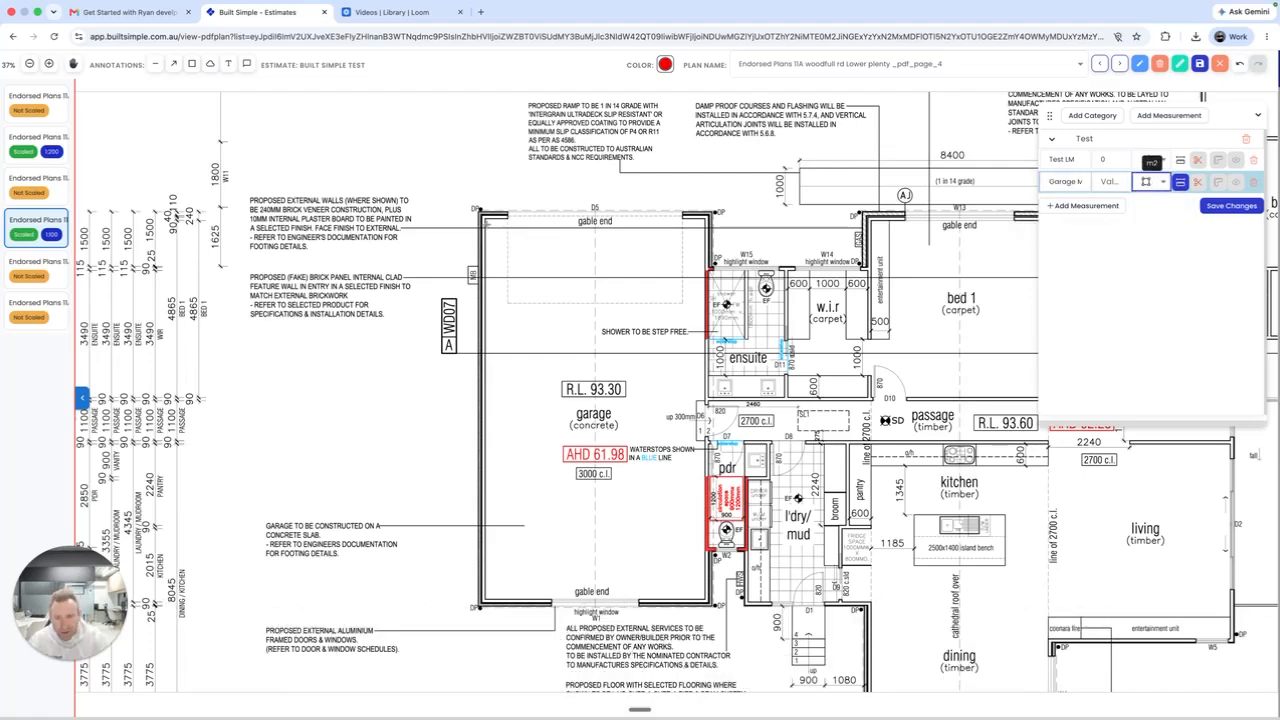
Step: Draw the 63.03 m² rectangle over the garage, save it, and add another measurement row
scroll(485, 222, up, 3)
scroll(486, 215, up, 5)
scroll(485, 211, up, 5)
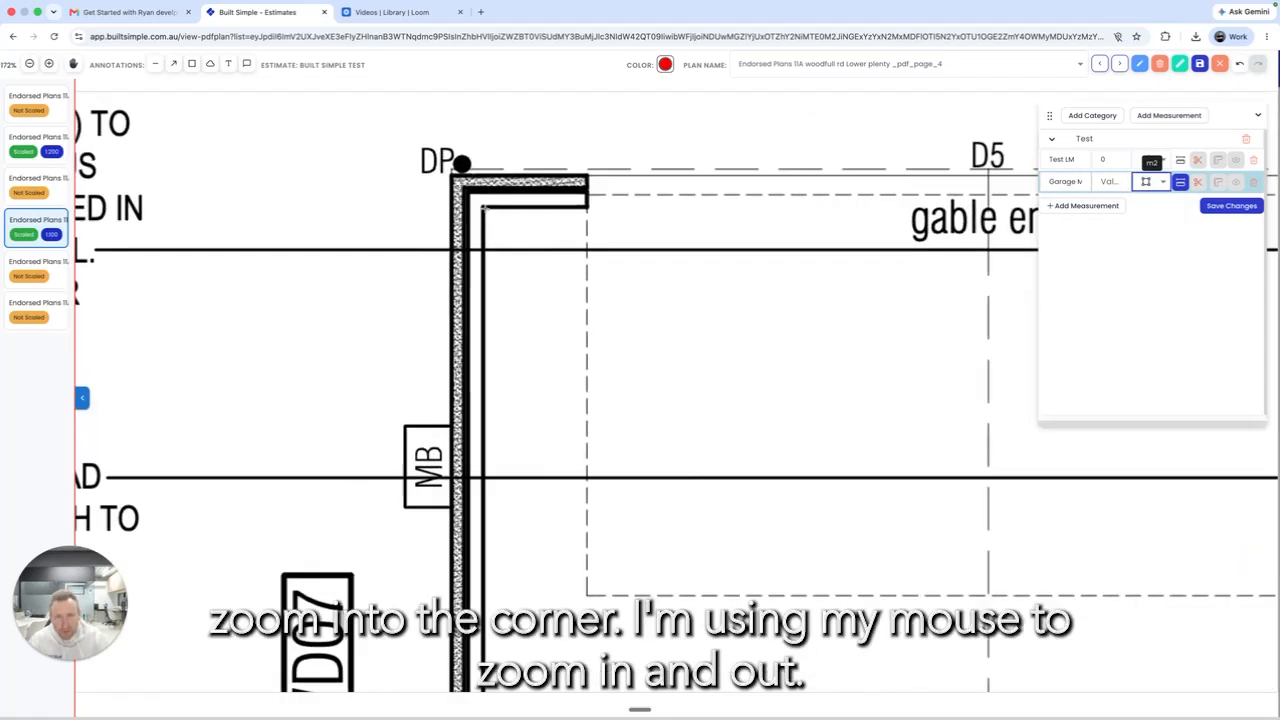
drag(482, 208, 614, 349)
scroll(614, 349, down, 6)
scroll(617, 351, up, 3)
scroll(633, 363, down, 8)
drag(793, 543, 680, 371)
drag(651, 458, 584, 345)
drag(548, 394, 488, 405)
drag(556, 280, 700, 338)
mouse_move(652, 412)
mouse_down()
mouse_move(748, 333)
mouse_move(668, 415)
mouse_up()
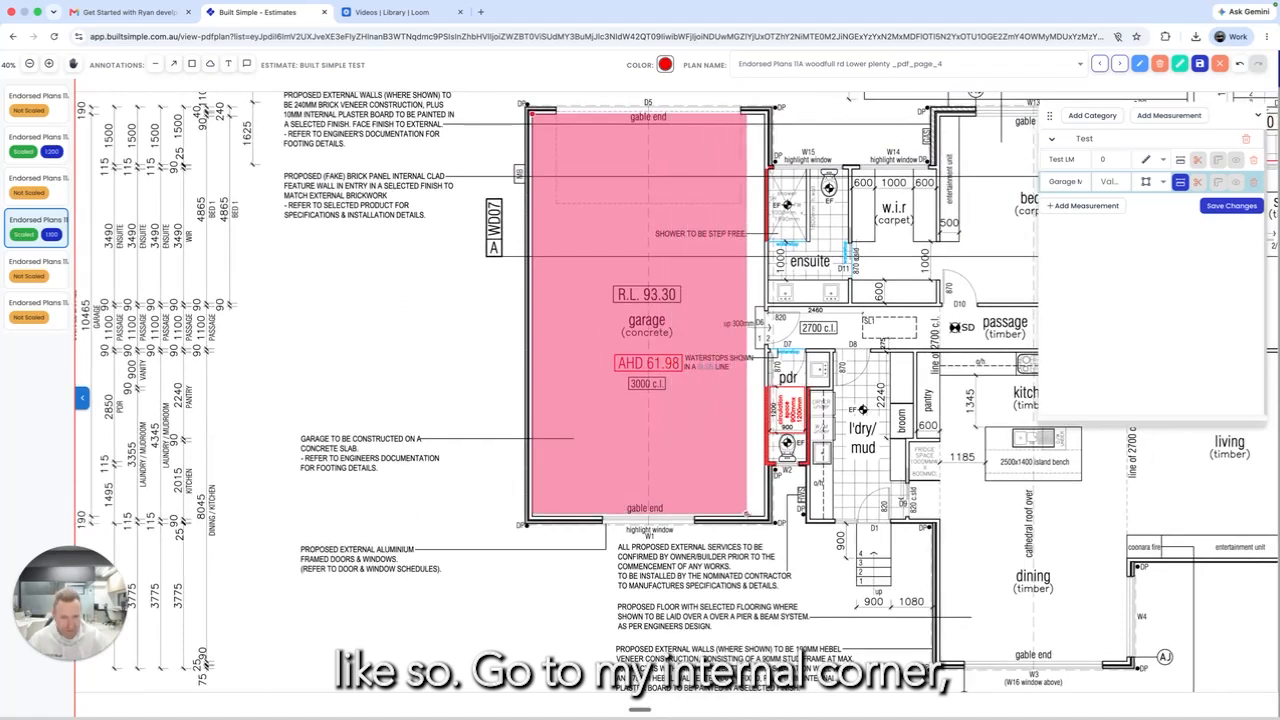
click(771, 106)
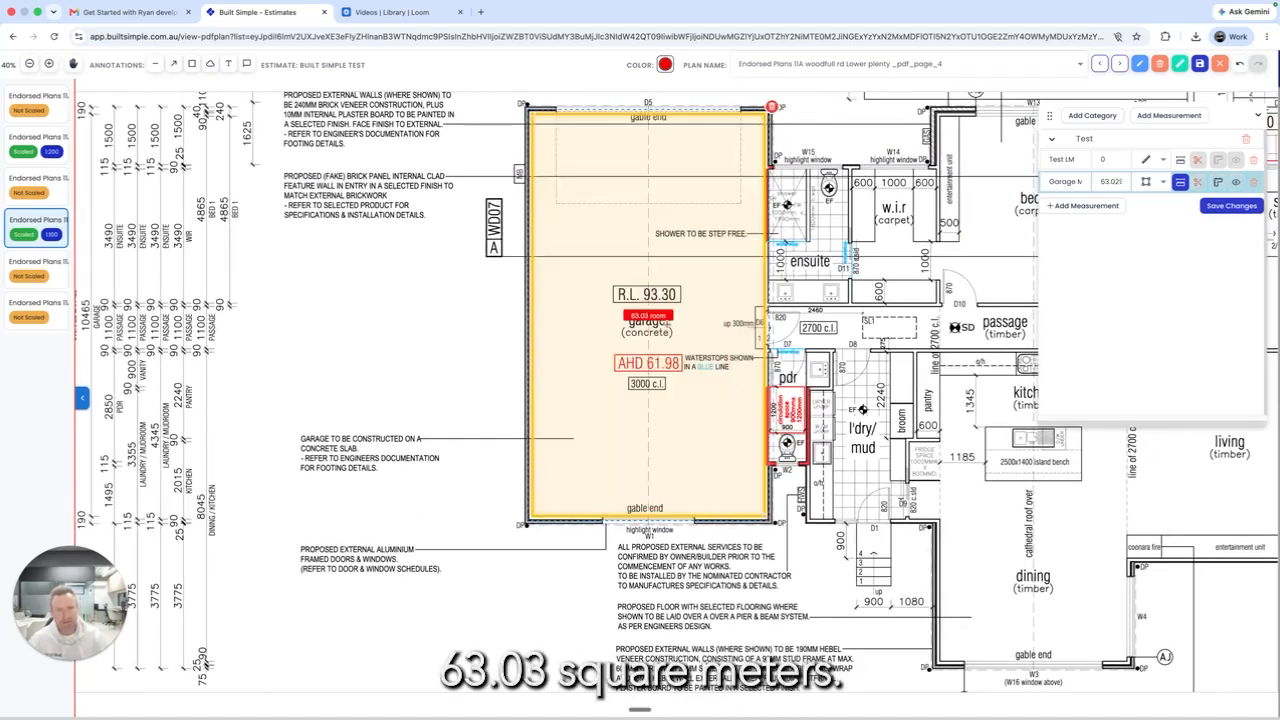
click(1236, 206)
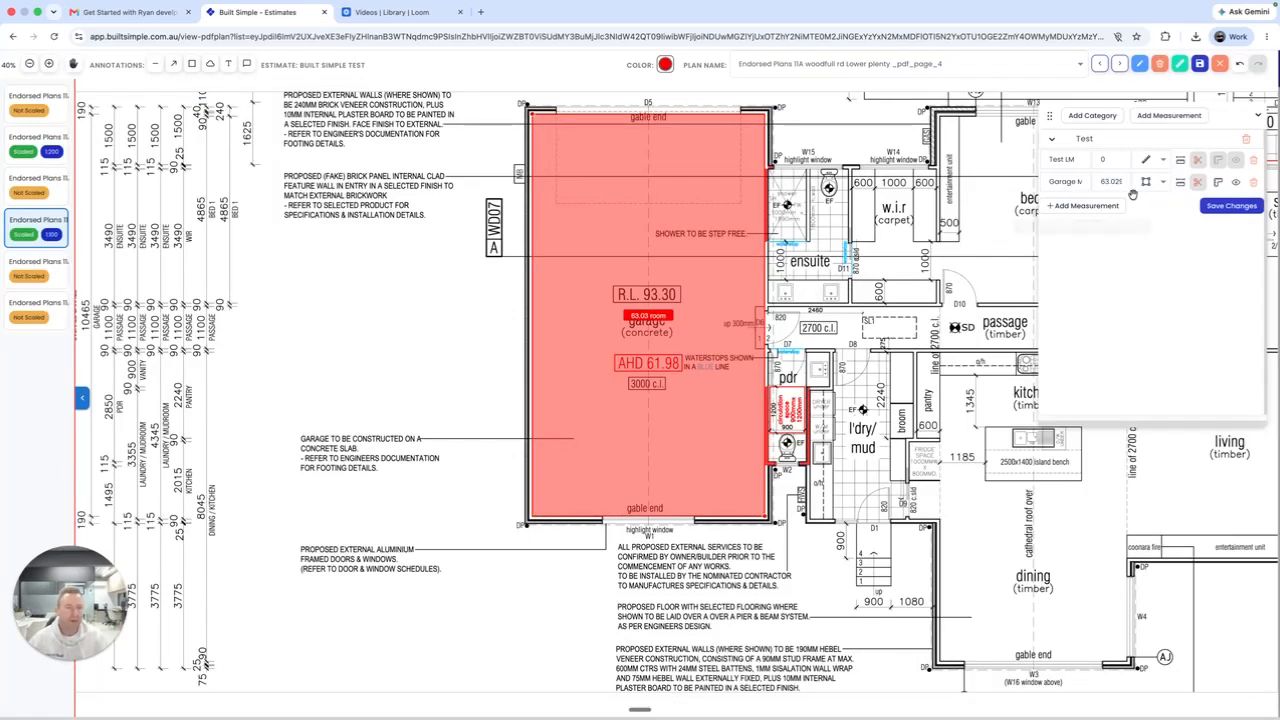
click(1077, 206)
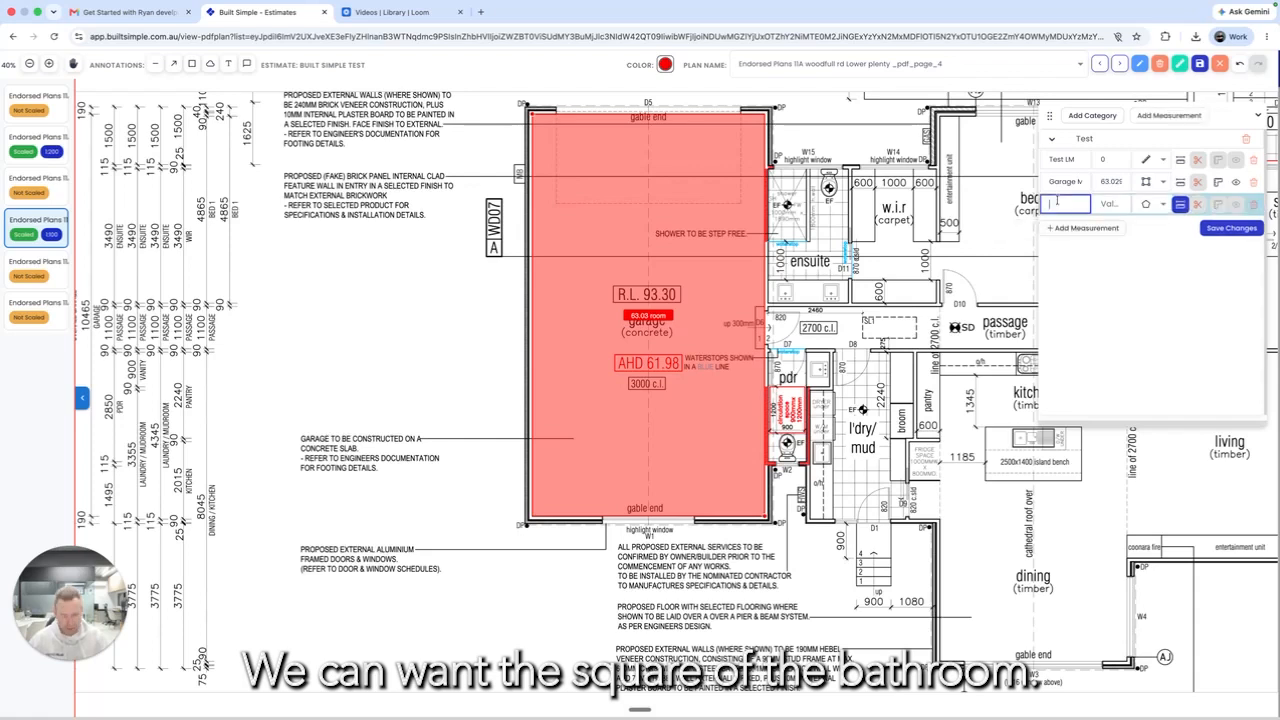
Step: Name the row M2 bathroom, make it a polygon area, and colour it blue
text(2 bathroom)
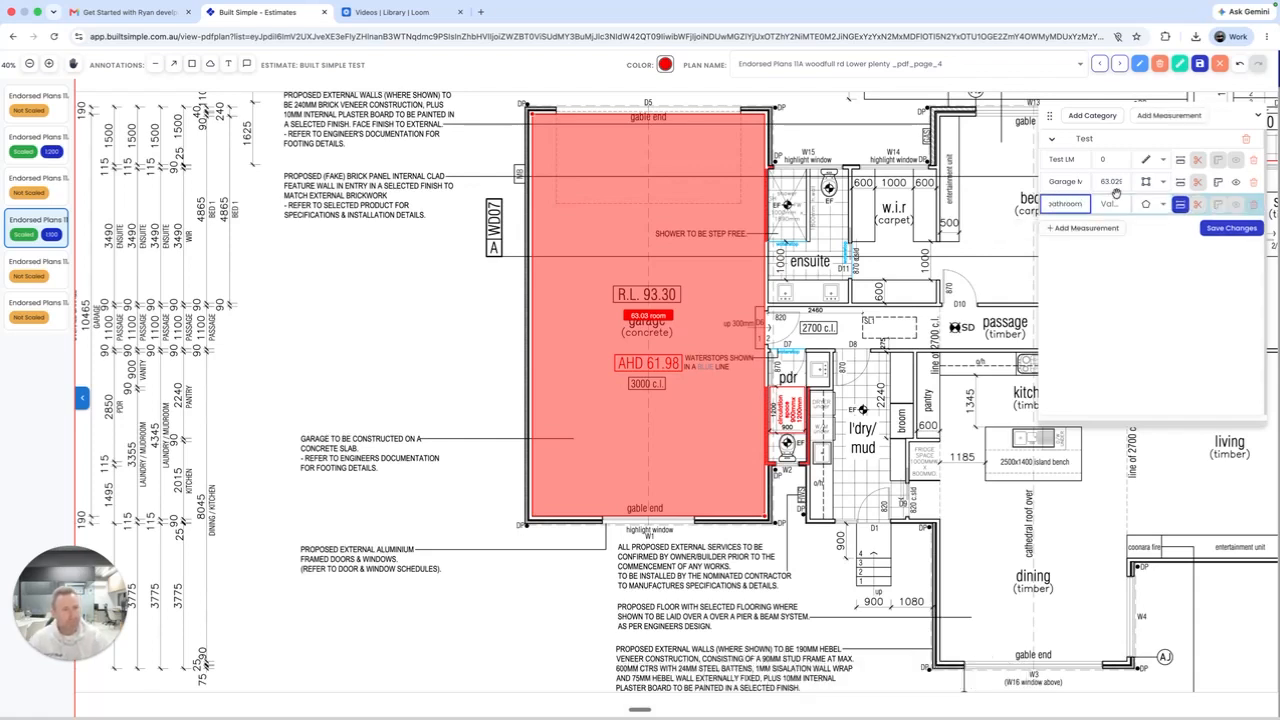
click(1158, 207)
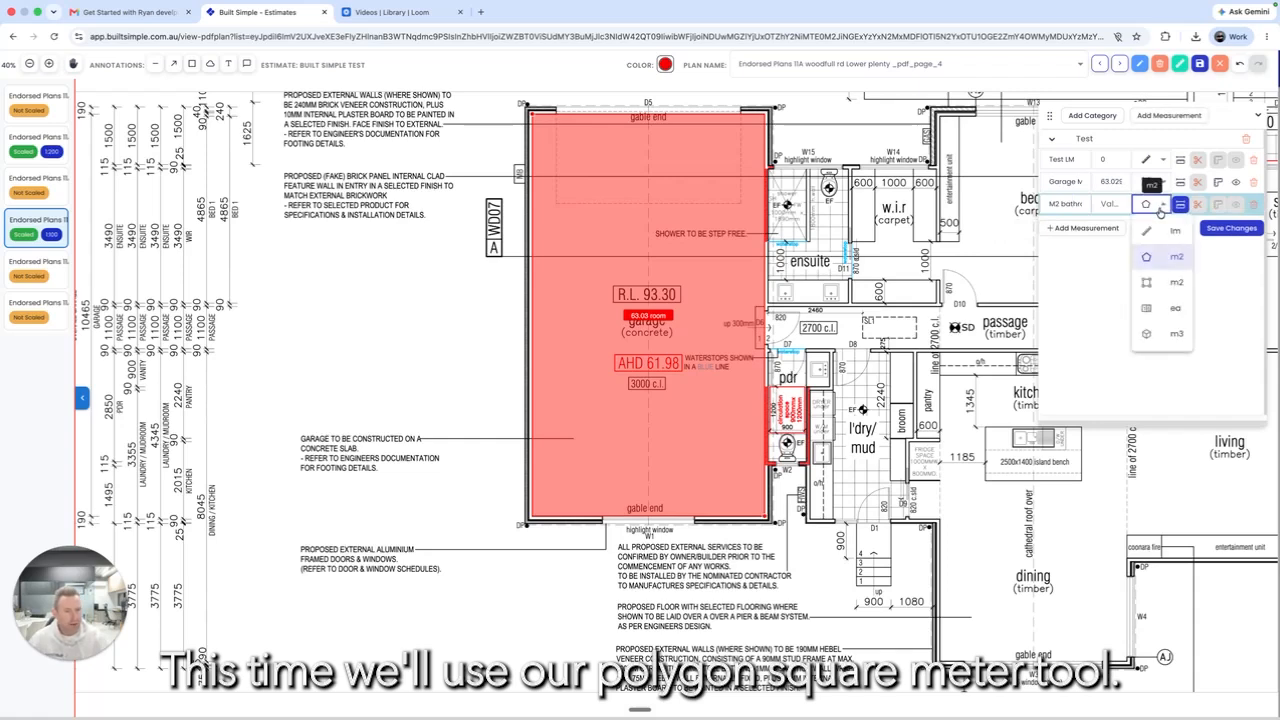
click(1172, 262)
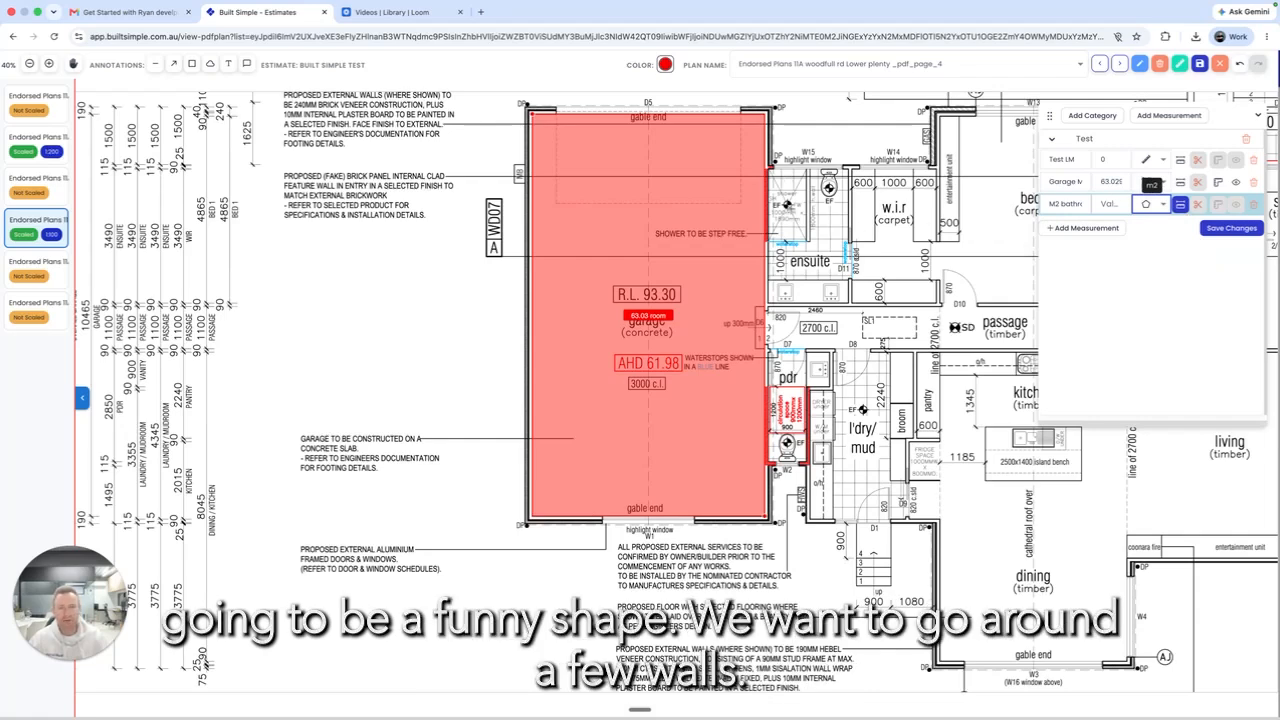
click(665, 66)
click(669, 144)
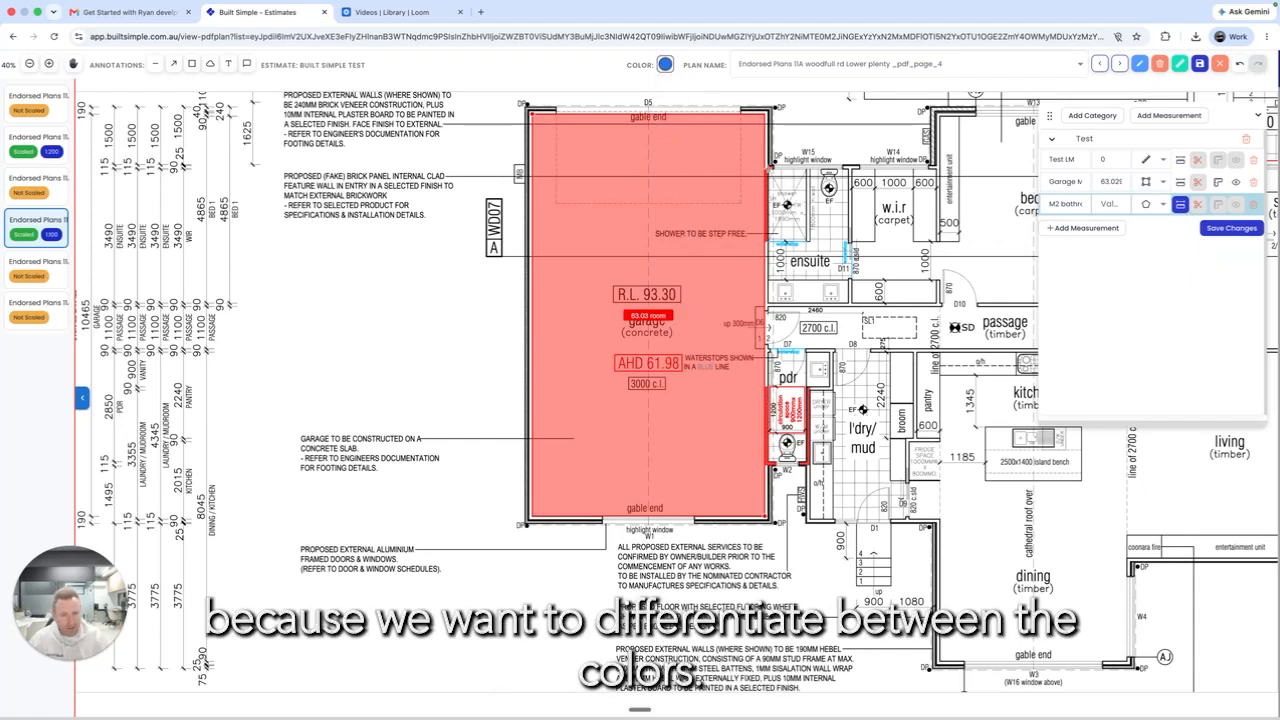
Step: Trace the ensuite corners into a 5.77 m² polygon and save it
click(807, 169)
click(808, 242)
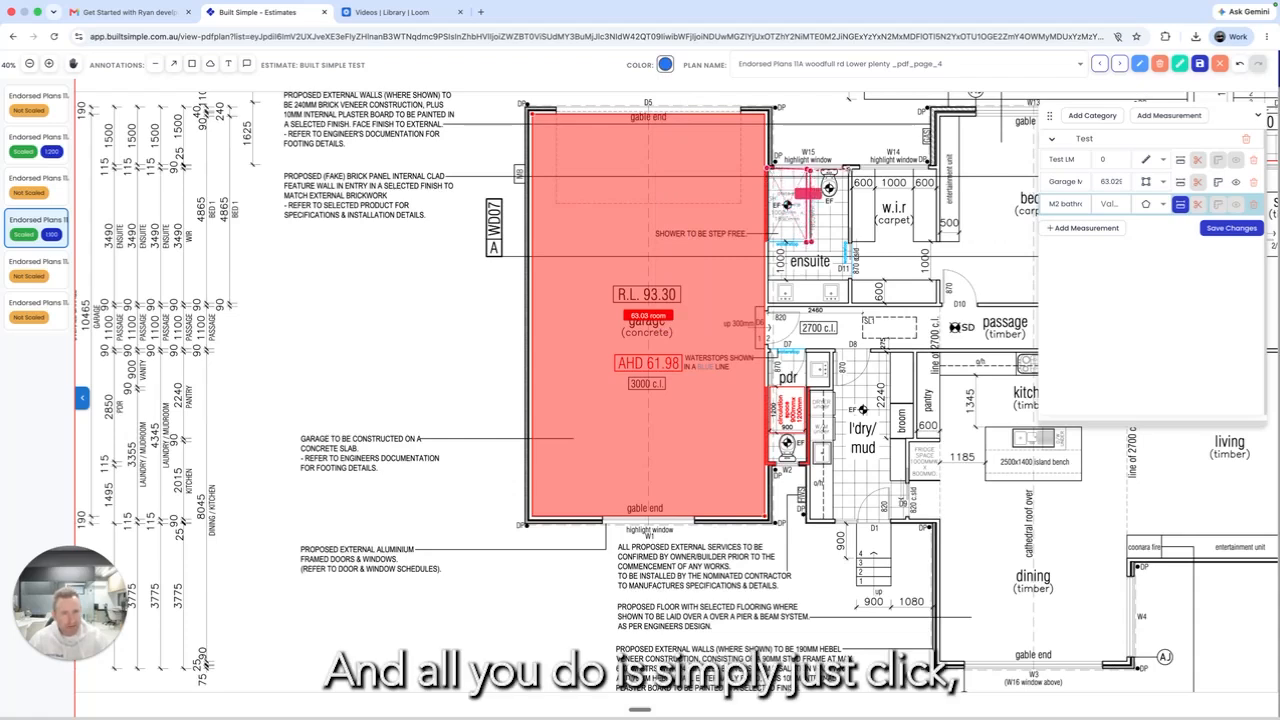
click(848, 280)
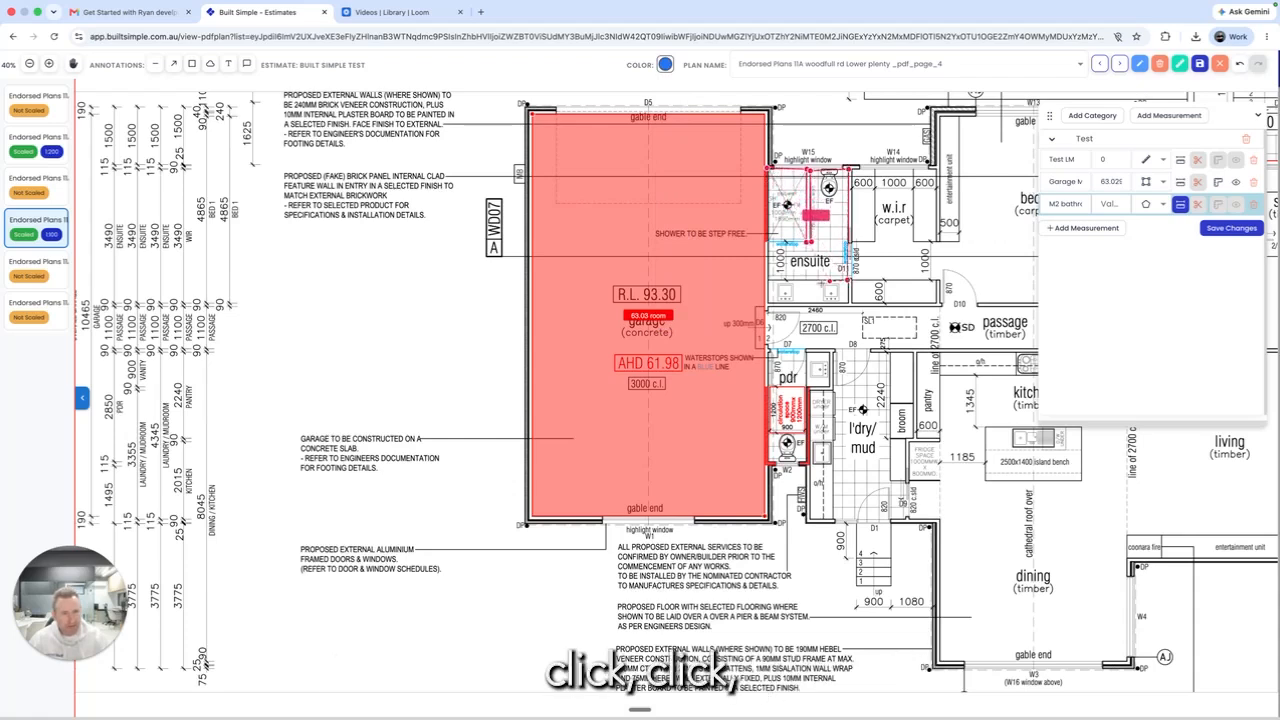
double_click(768, 280)
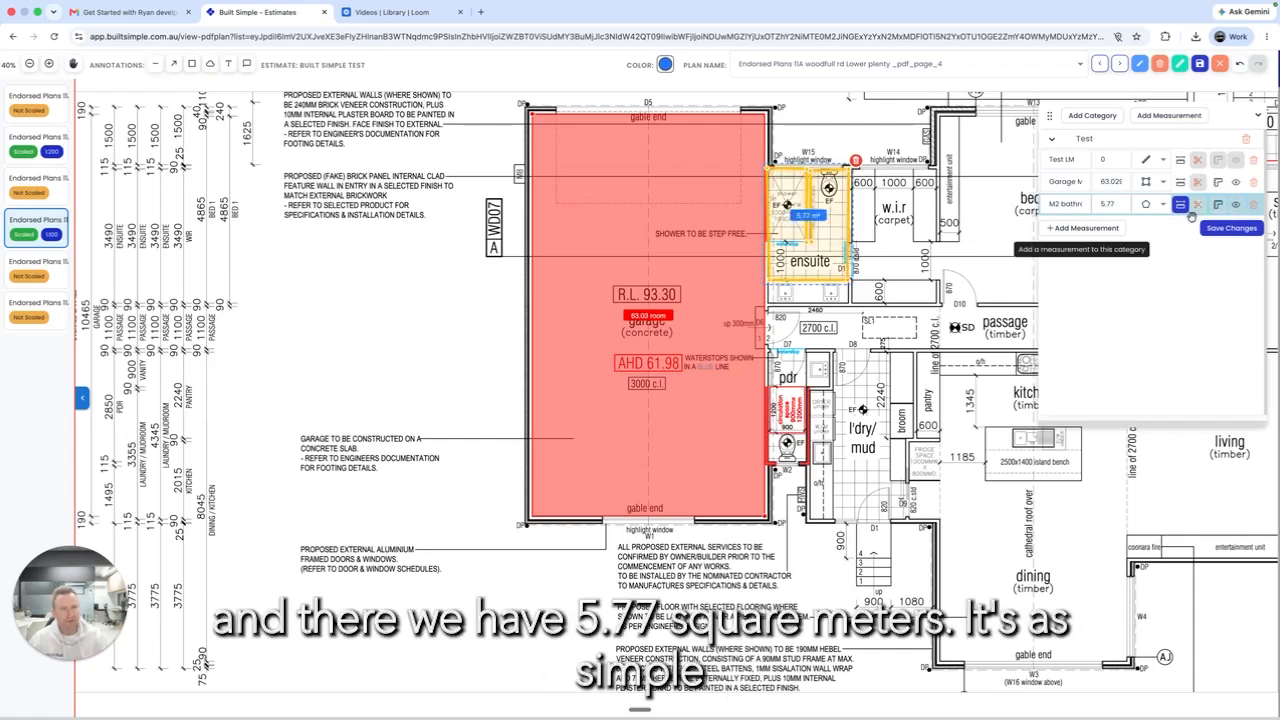
click(1231, 228)
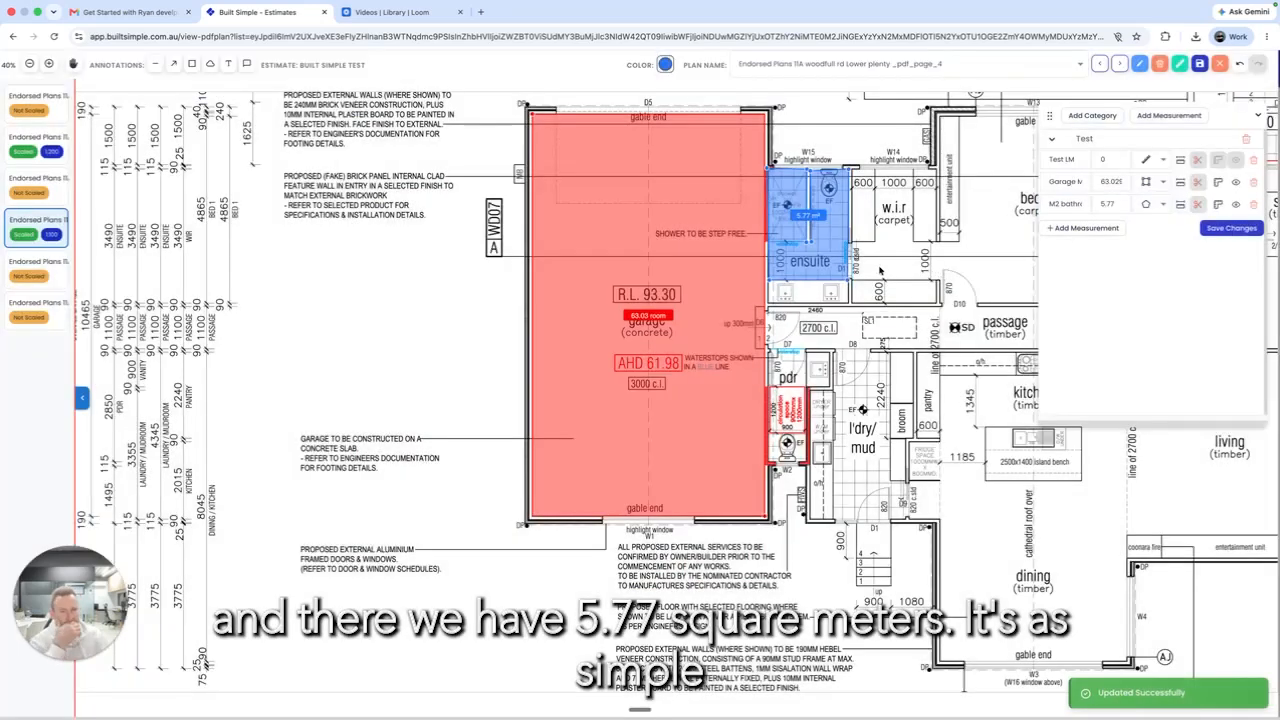
click(820, 260)
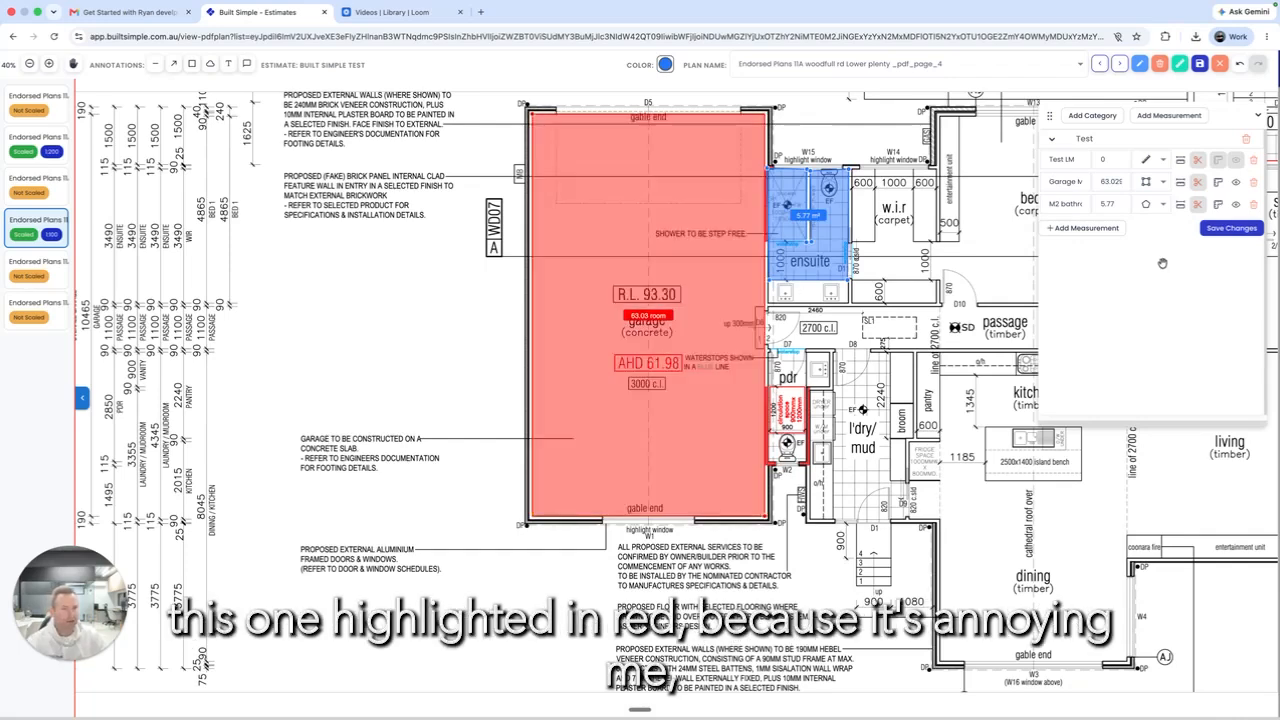
Step: Toggle the Garage row's takeoff display so only the 63.02 m² garage area shows
click(1236, 182)
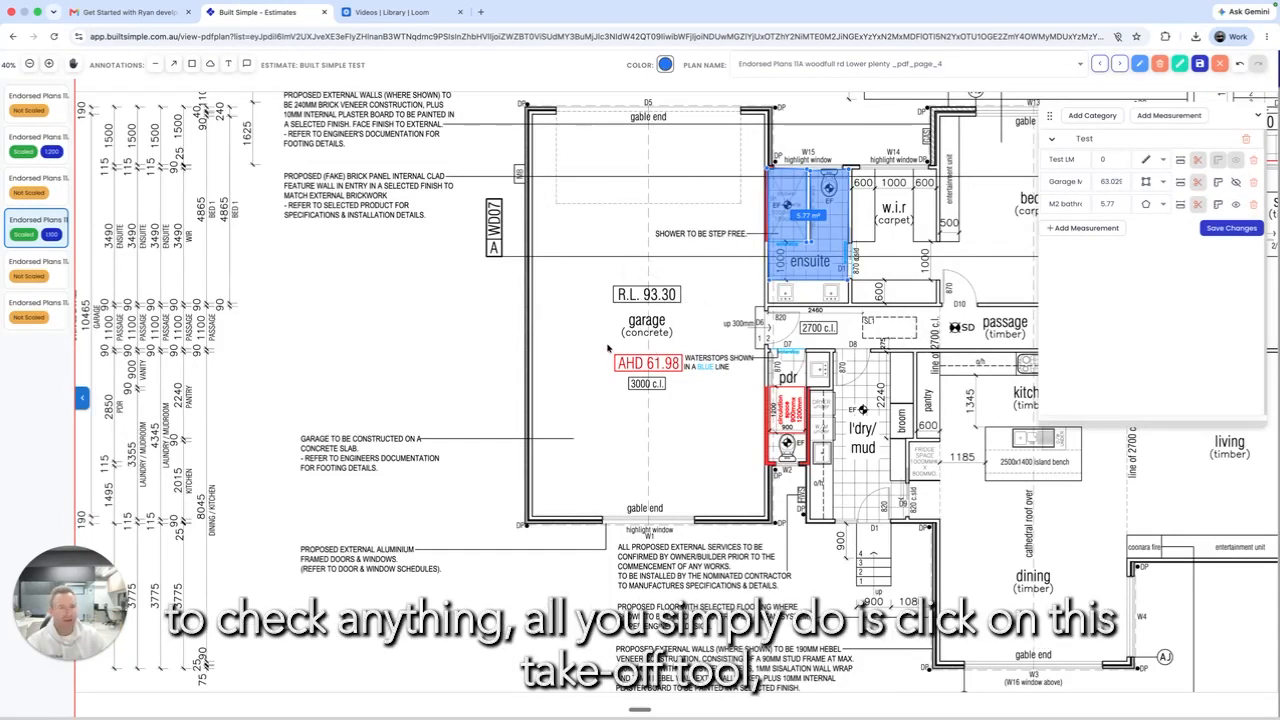
click(1218, 184)
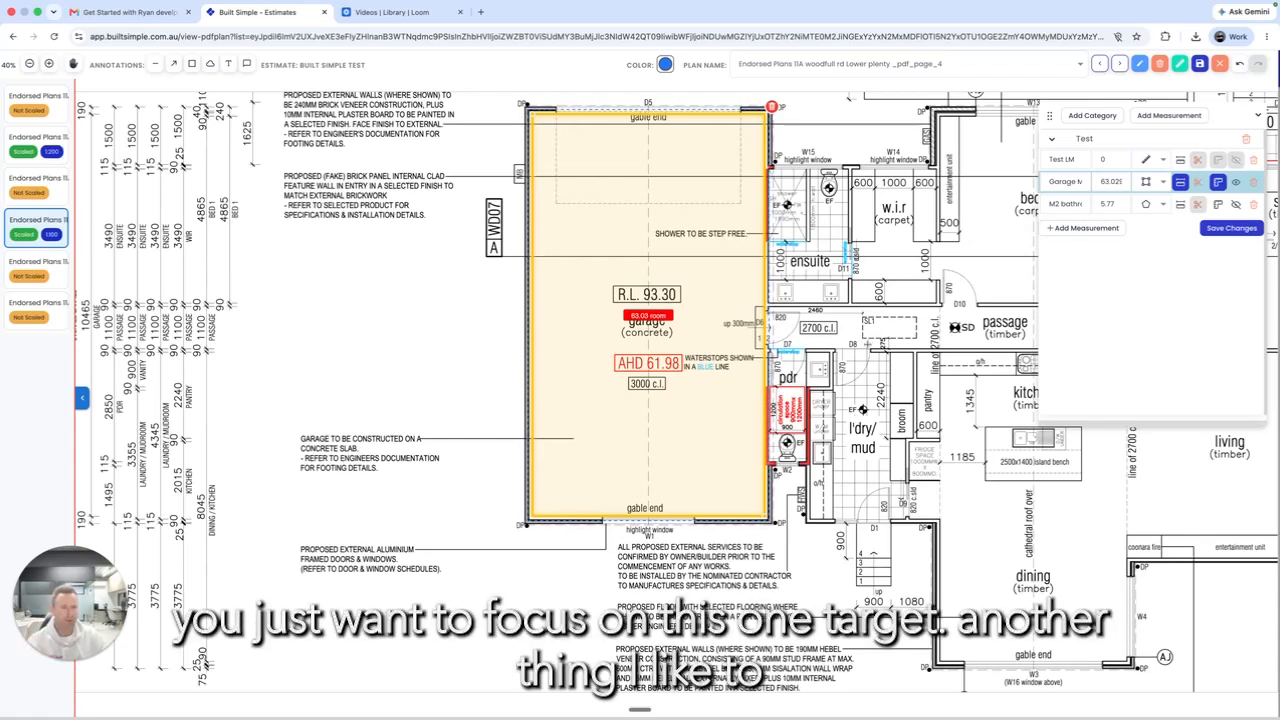
scroll(770, 300, right, 4)
scroll(770, 300, up, 1)
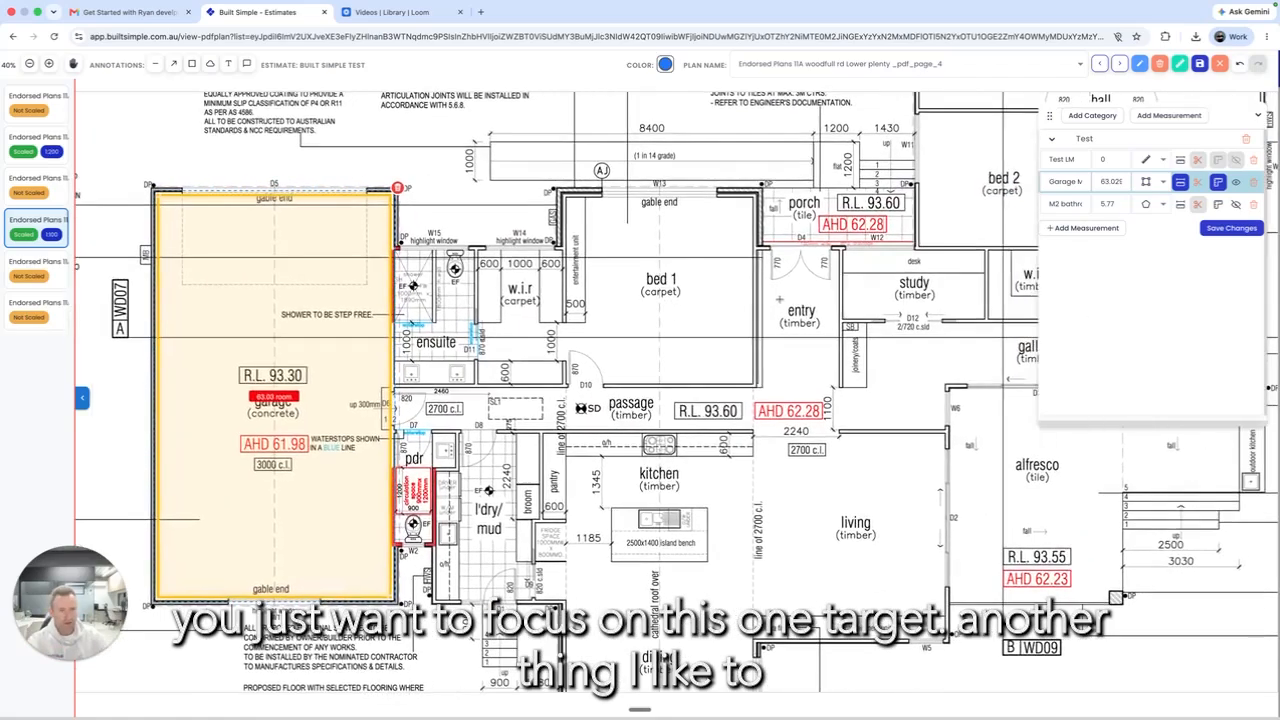
scroll(779, 298, up, 3)
scroll(779, 298, down, 5)
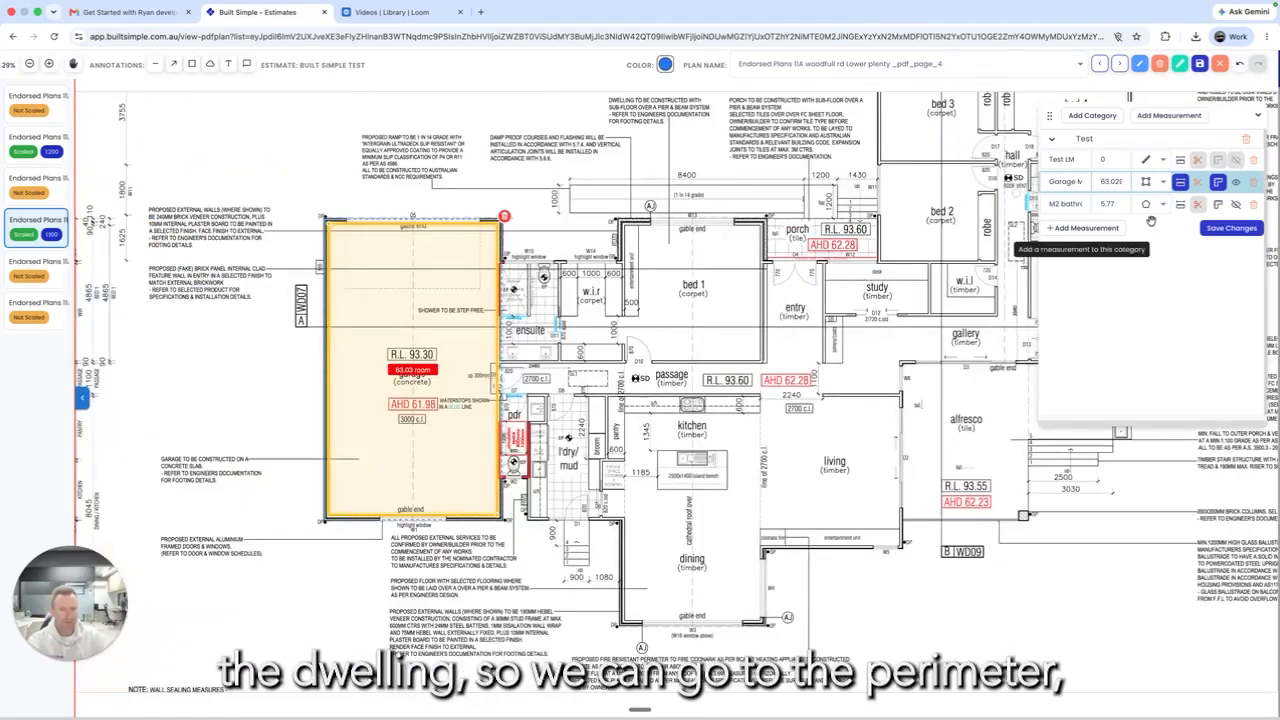
Step: Add a measurement named Perimeter to Test and colour it yellow
click(1072, 229)
click(1068, 228)
text(P)
text(rimeter)
right_click(1060, 227)
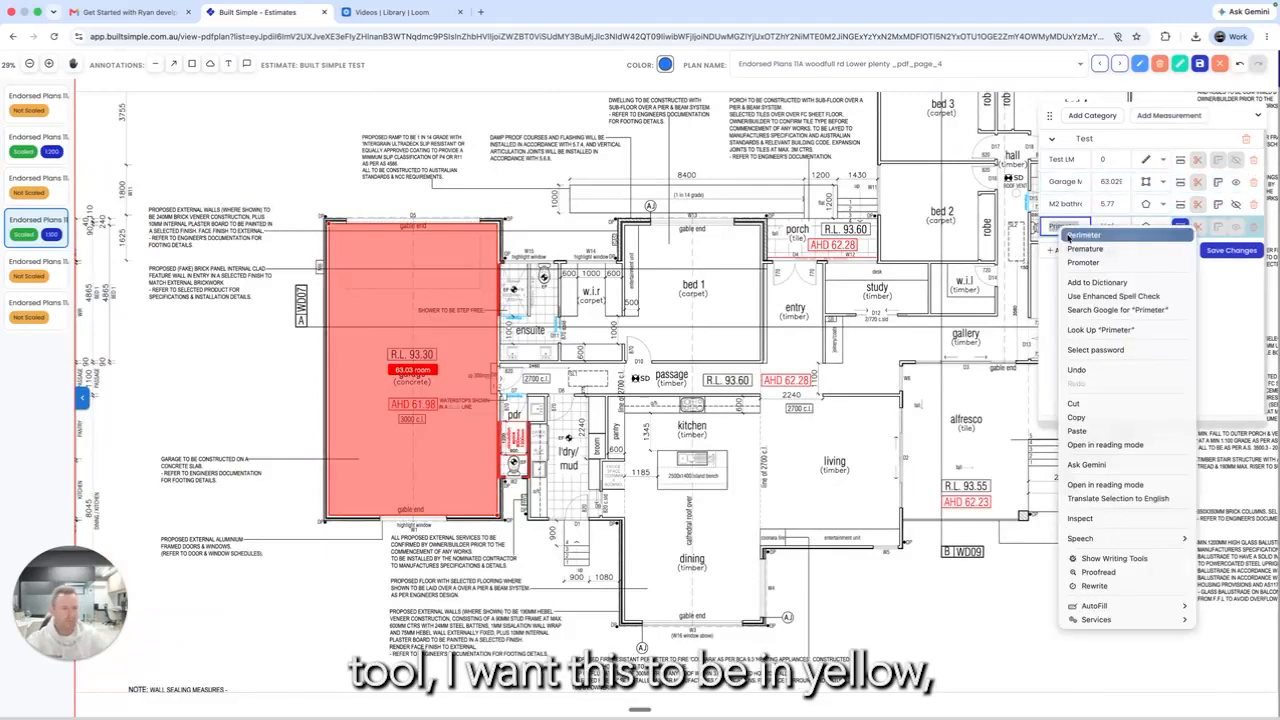
click(1084, 235)
click(665, 64)
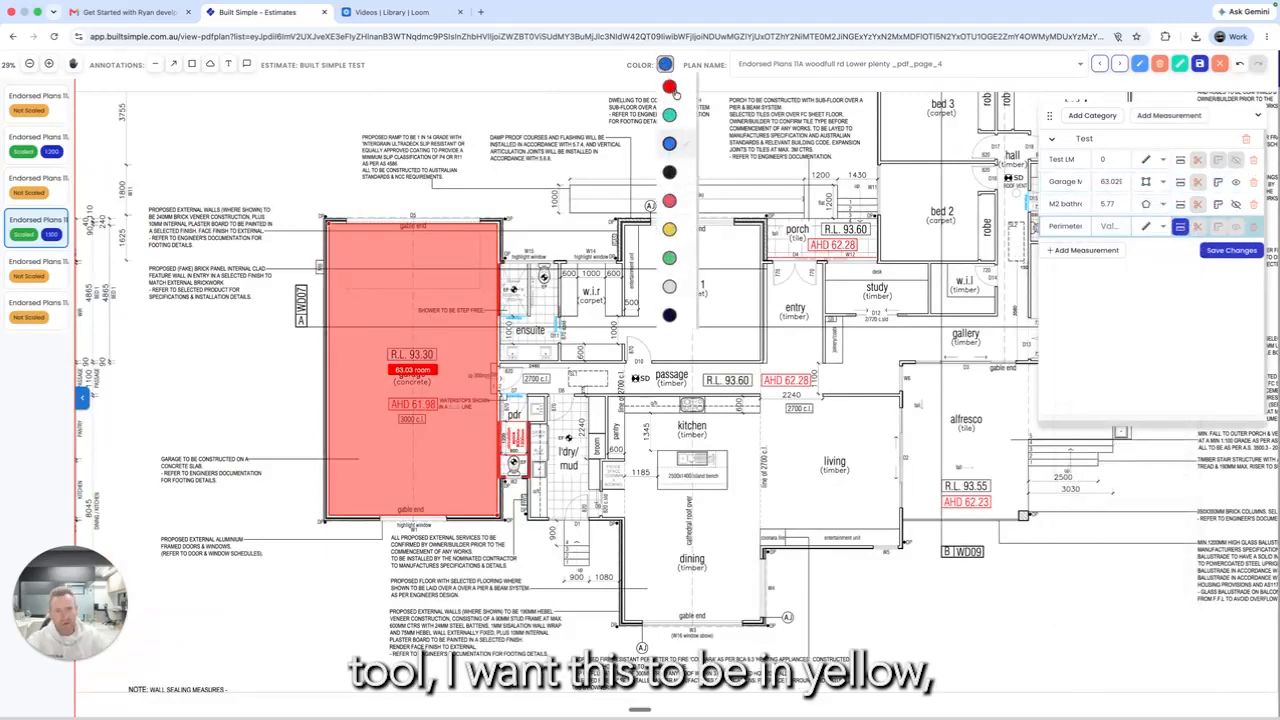
click(669, 229)
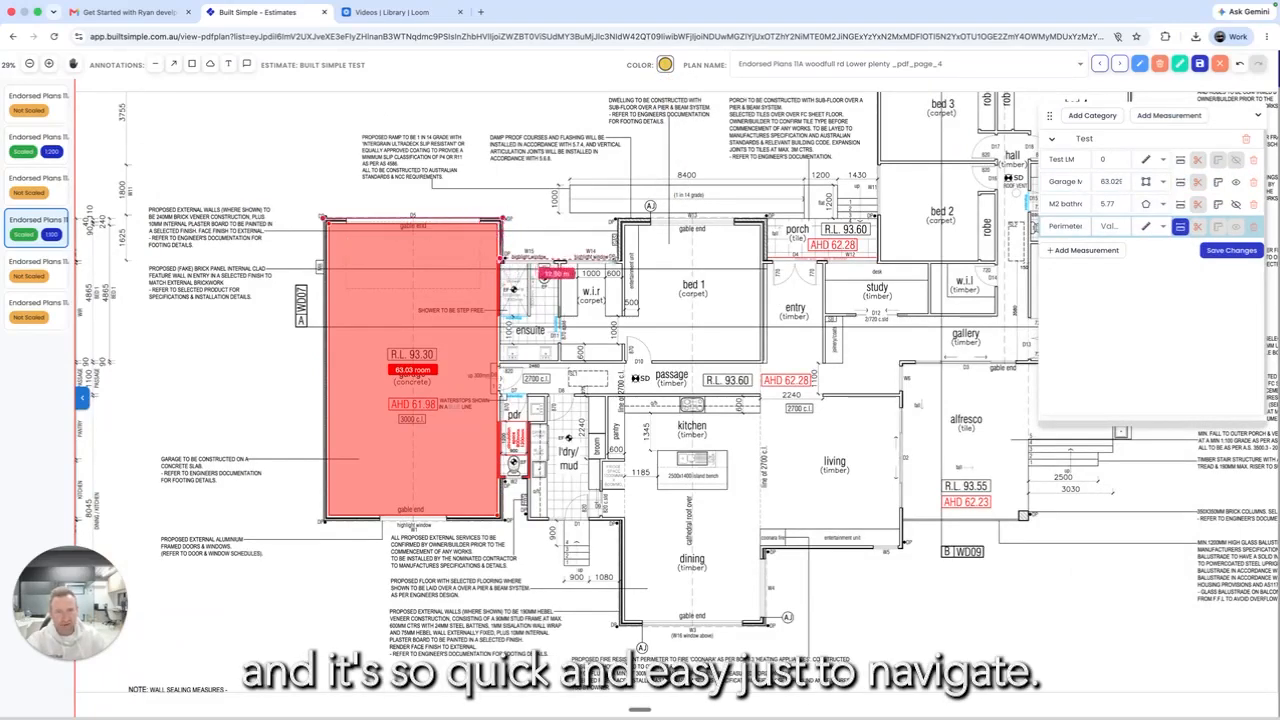
Step: Trace the perimeter along the top wall, porch, and bedrooms to the bottom-right corner
click(615, 218)
click(768, 216)
click(879, 259)
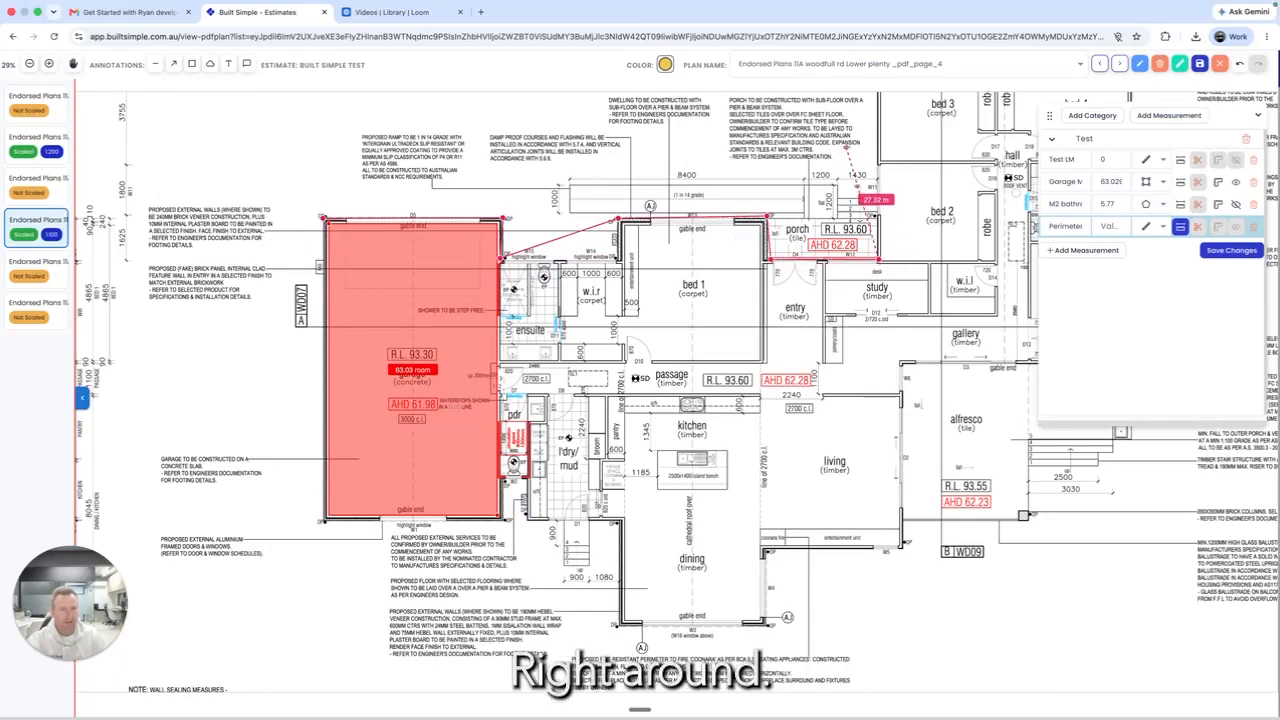
drag(877, 130, 857, 366)
click(854, 296)
drag(990, 292, 660, 302)
click(786, 307)
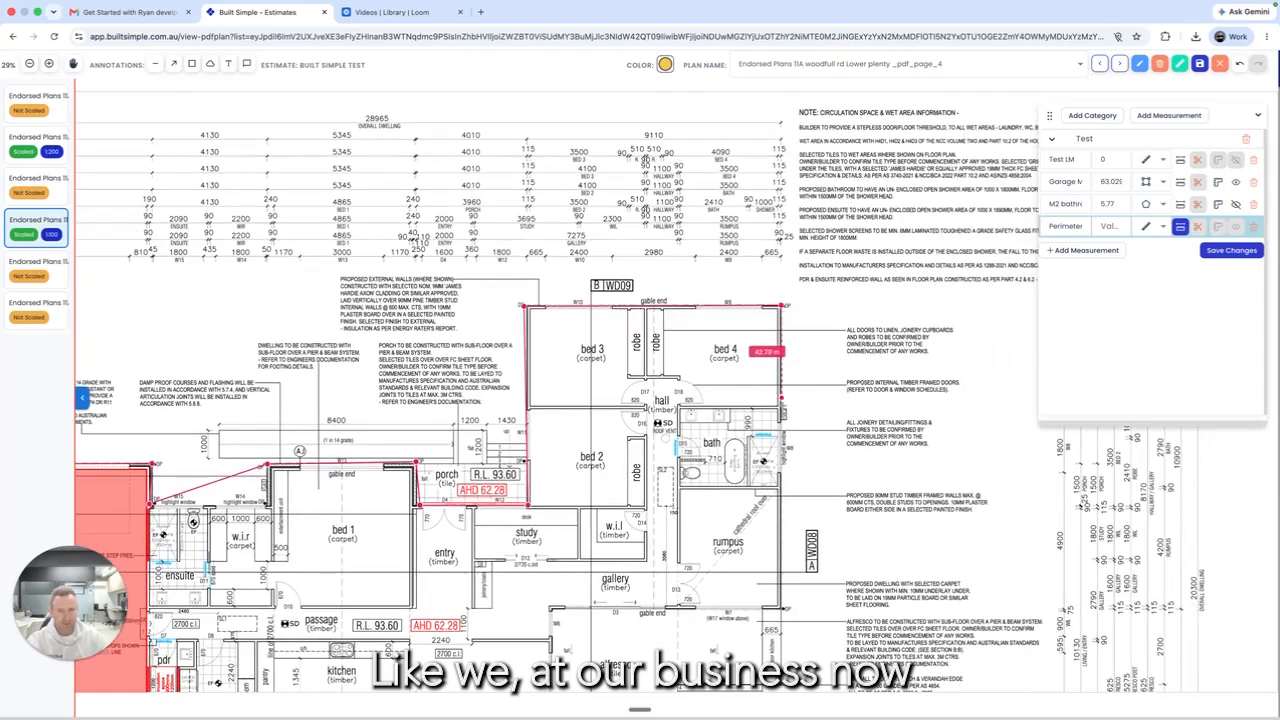
scroll(782, 580, down, 5)
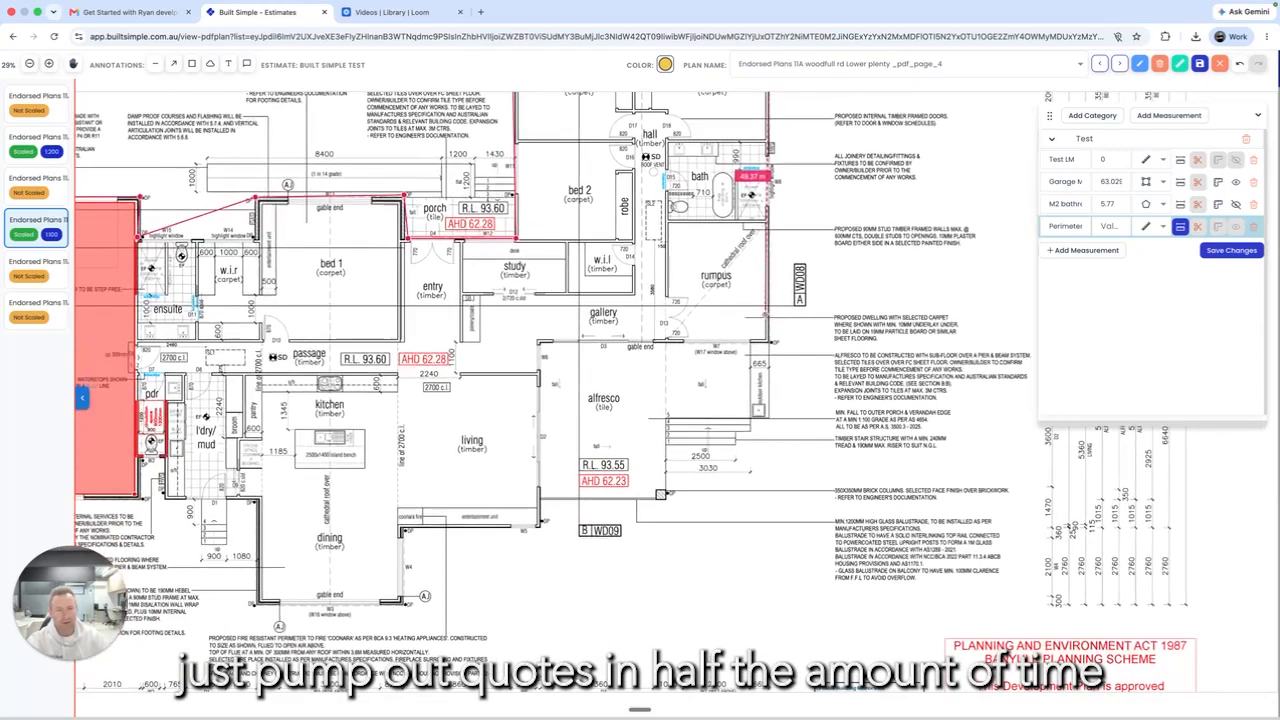
click(782, 608)
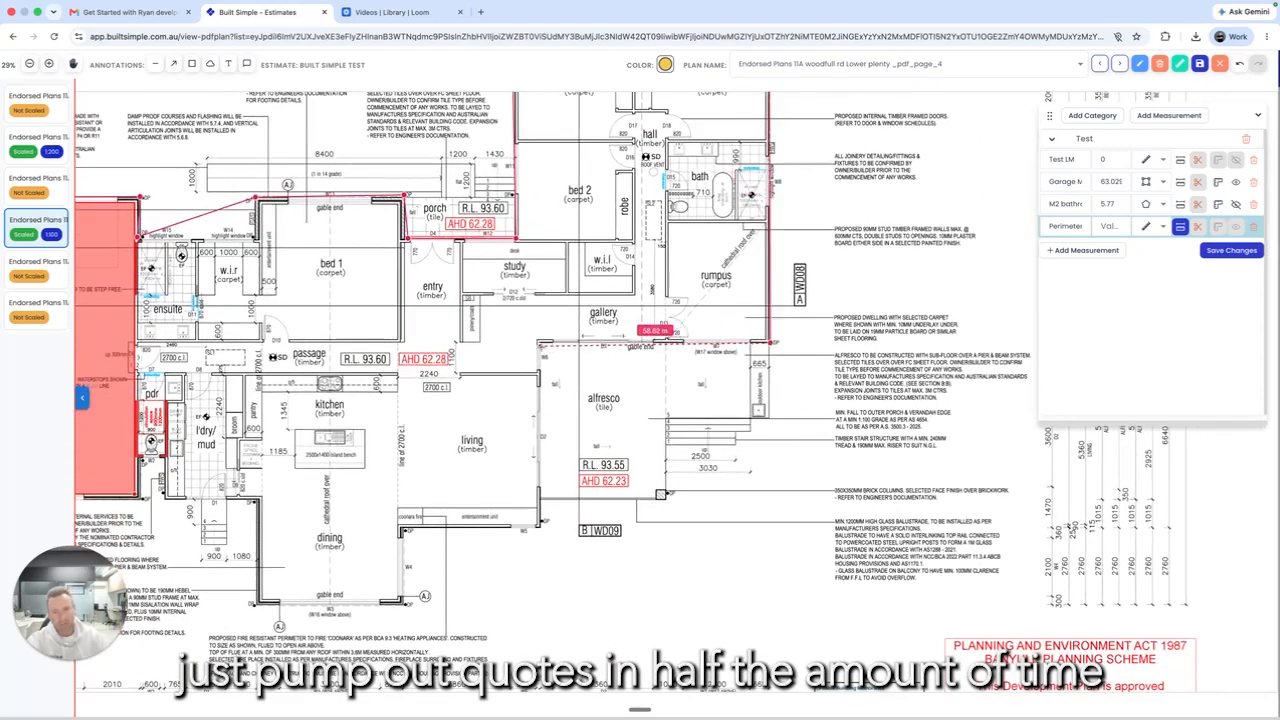
Step: Continue the perimeter along the bottom and left walls and close it at the start point
click(540, 343)
click(540, 522)
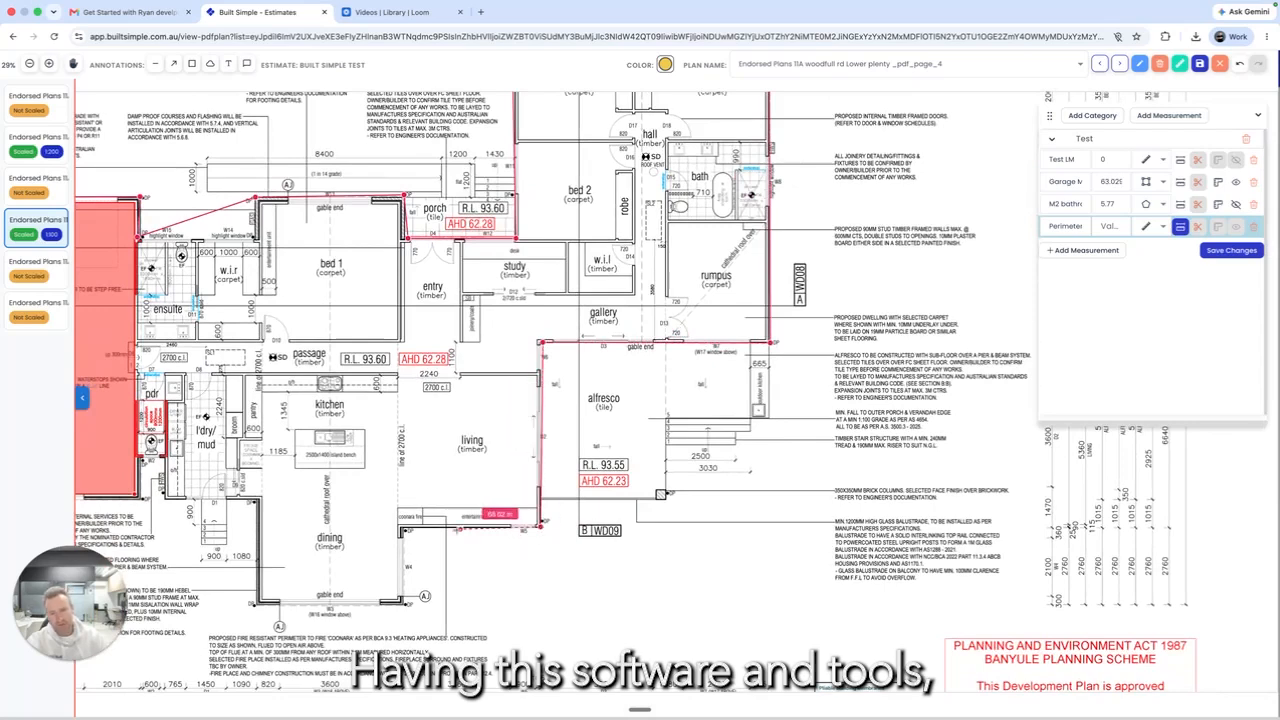
click(401, 522)
click(404, 603)
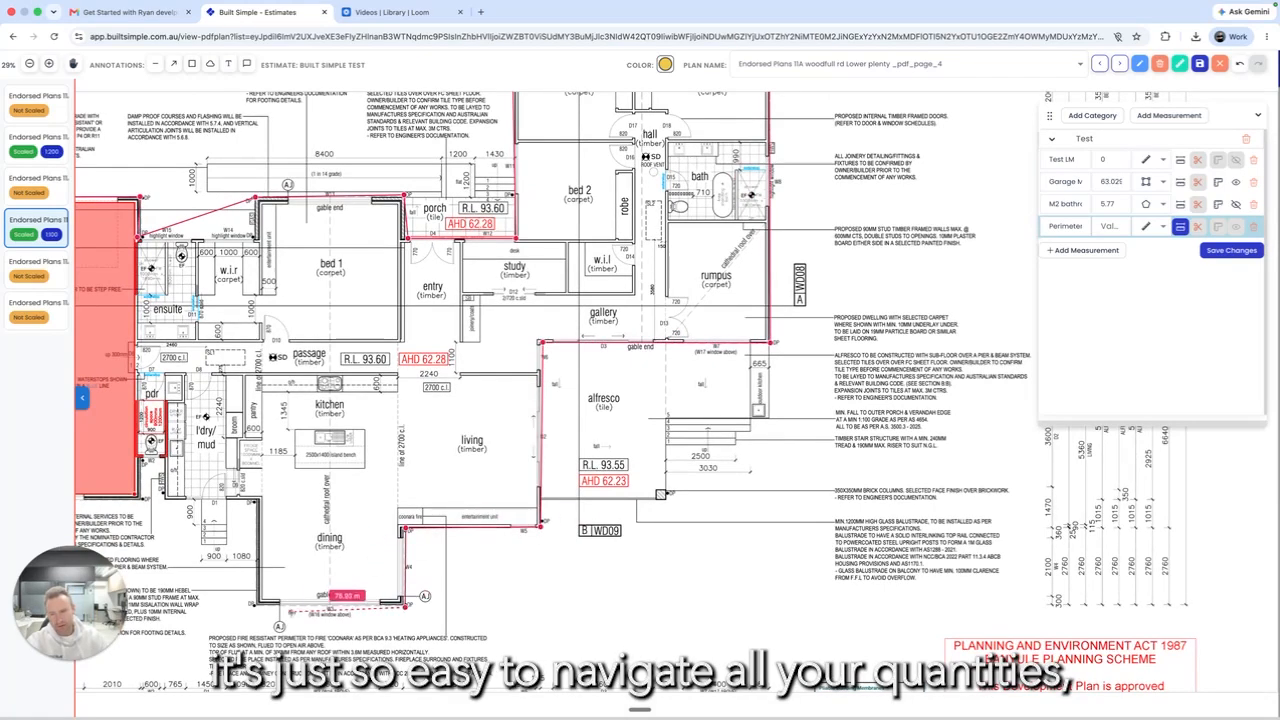
click(258, 603)
click(258, 500)
click(162, 500)
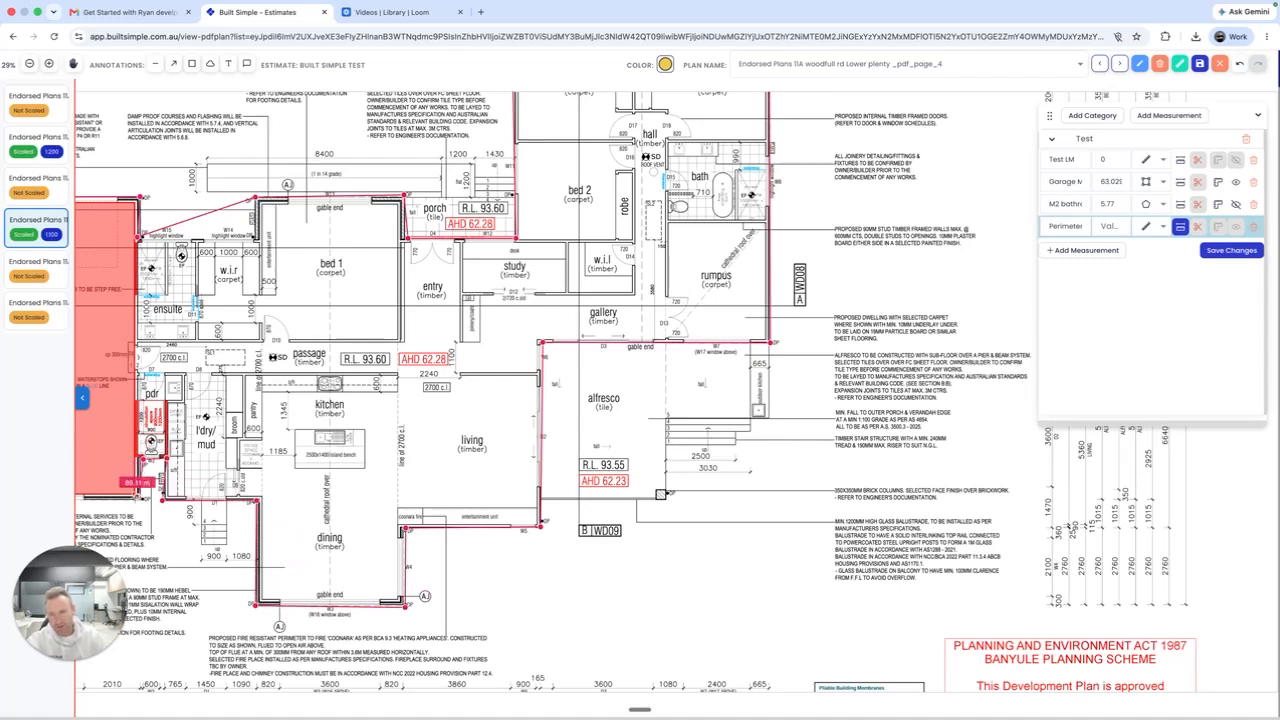
scroll(92, 498, left, 6)
click(285, 491)
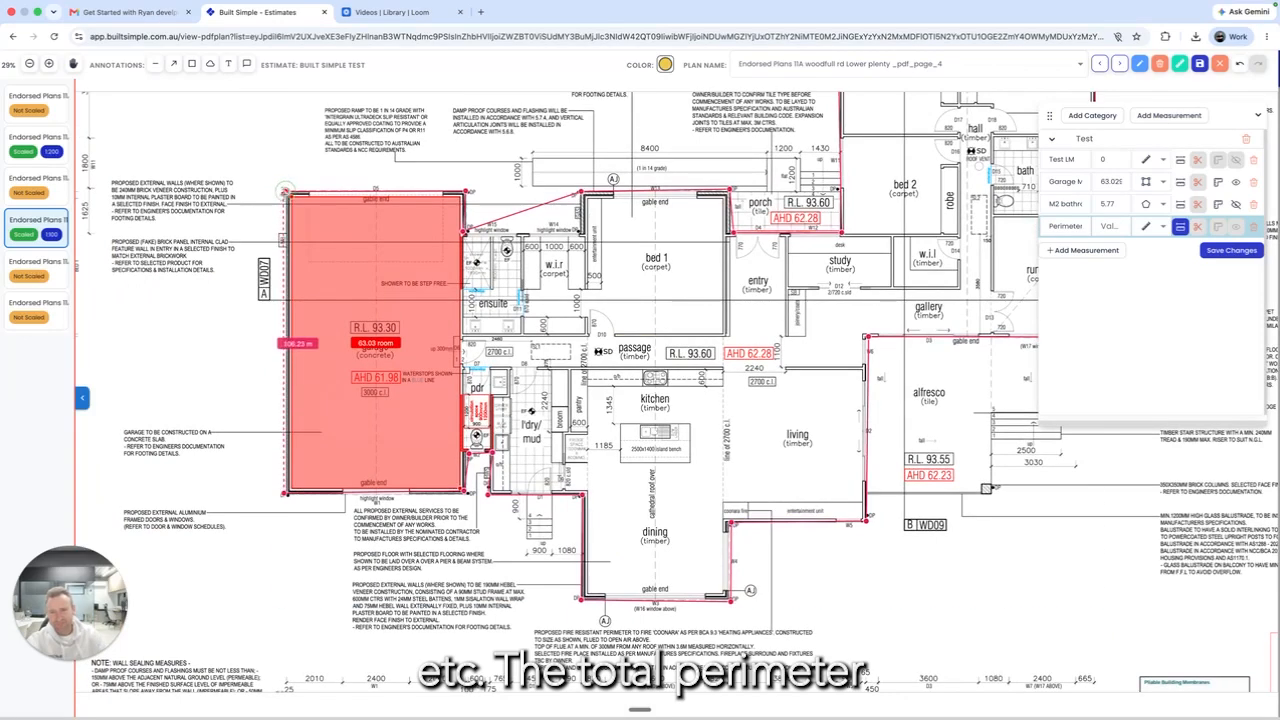
click(285, 190)
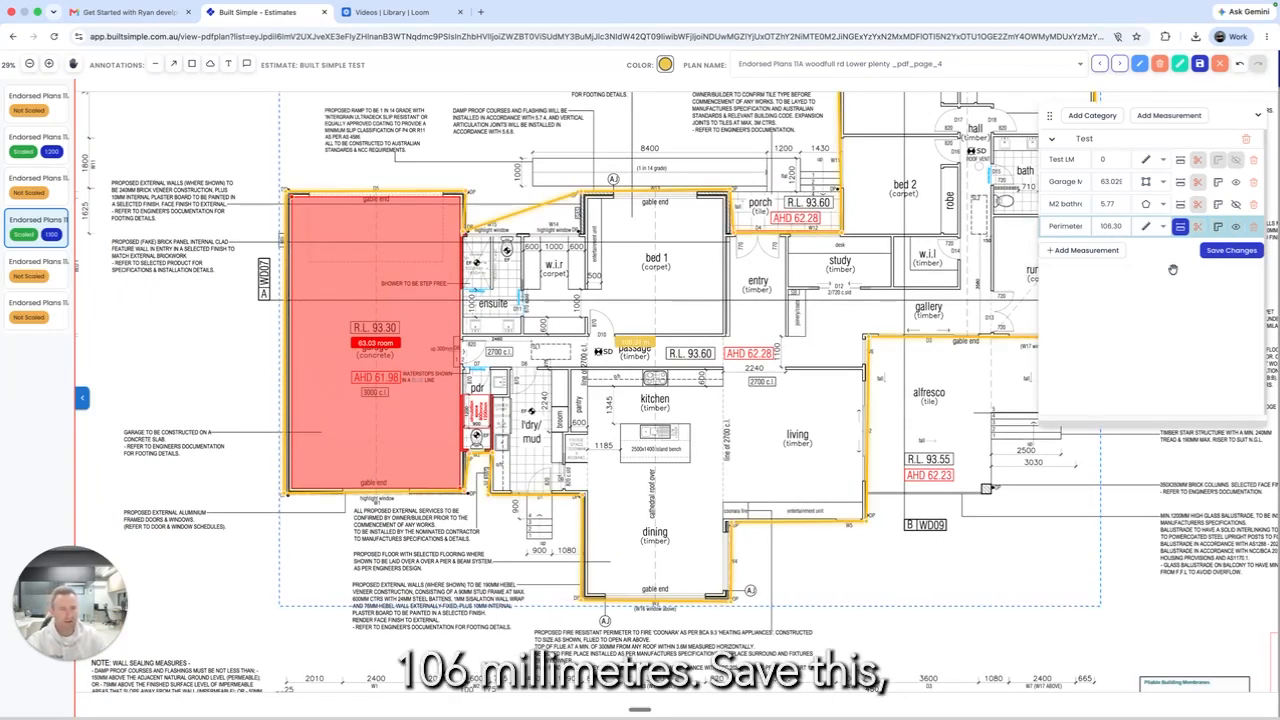
Step: Save the 106.30 Perimeter measurement and the estimate, then switch to plan page 5
click(1218, 253)
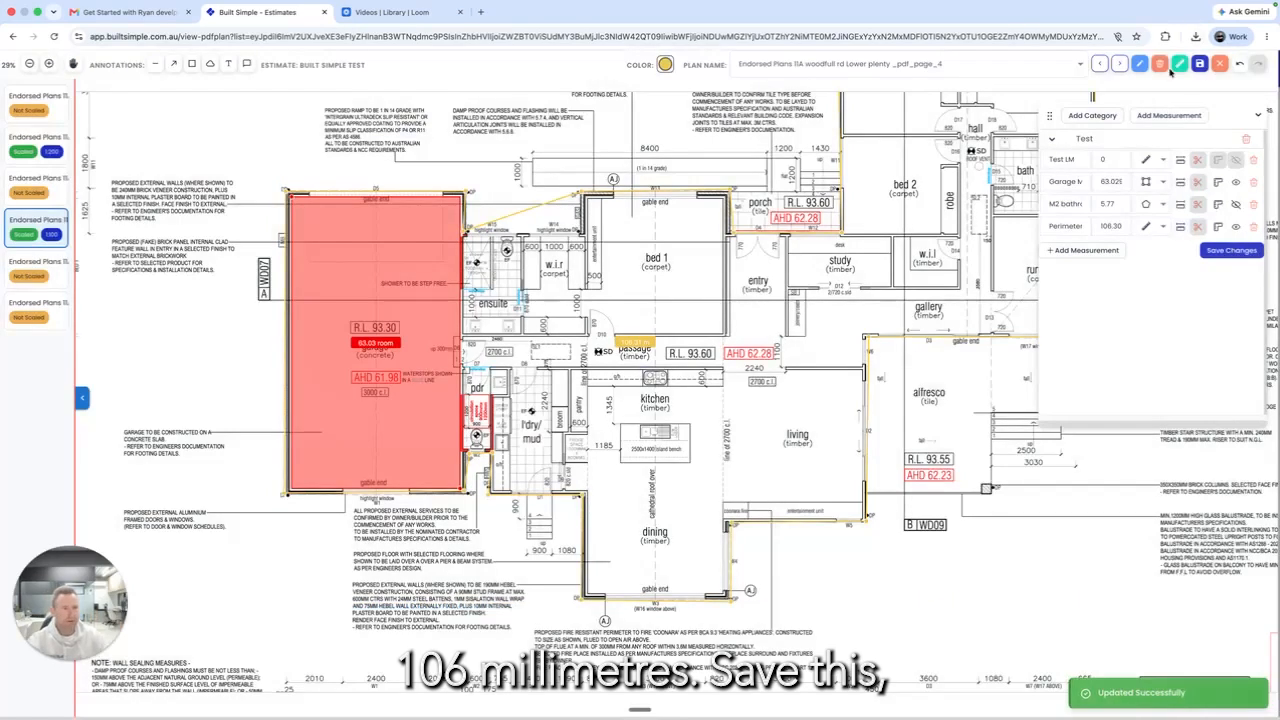
click(1199, 64)
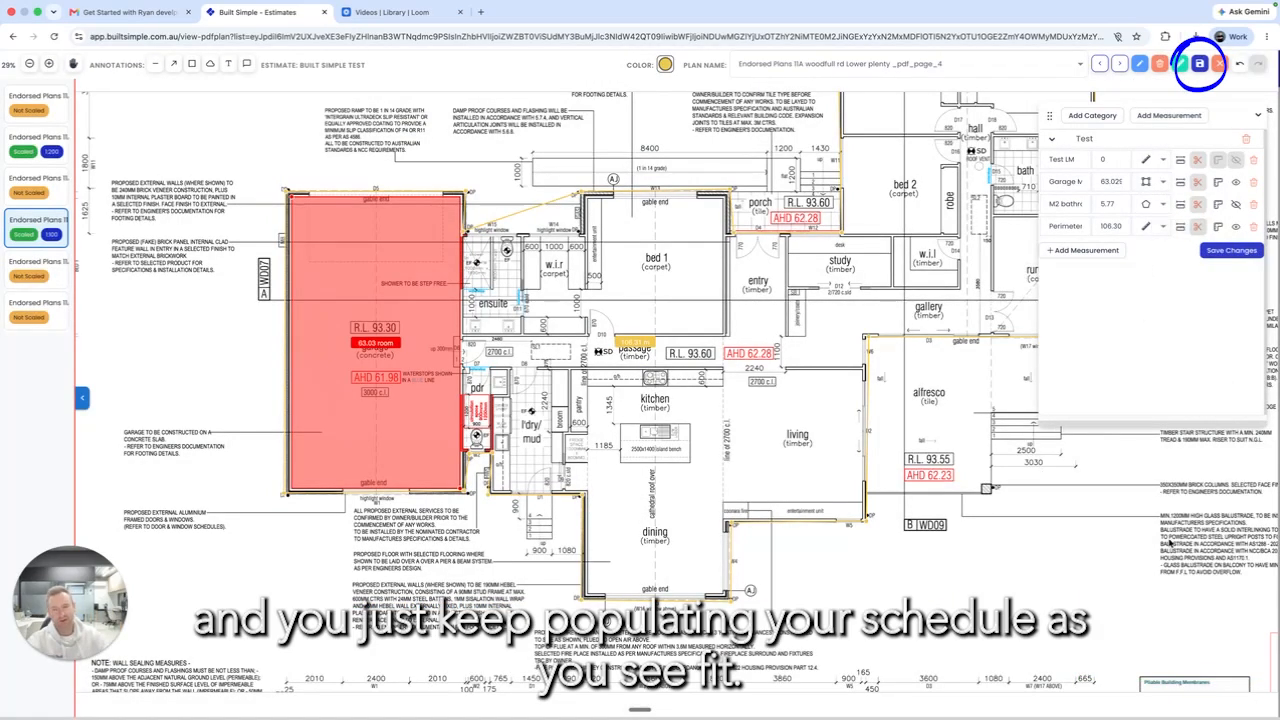
click(52, 270)
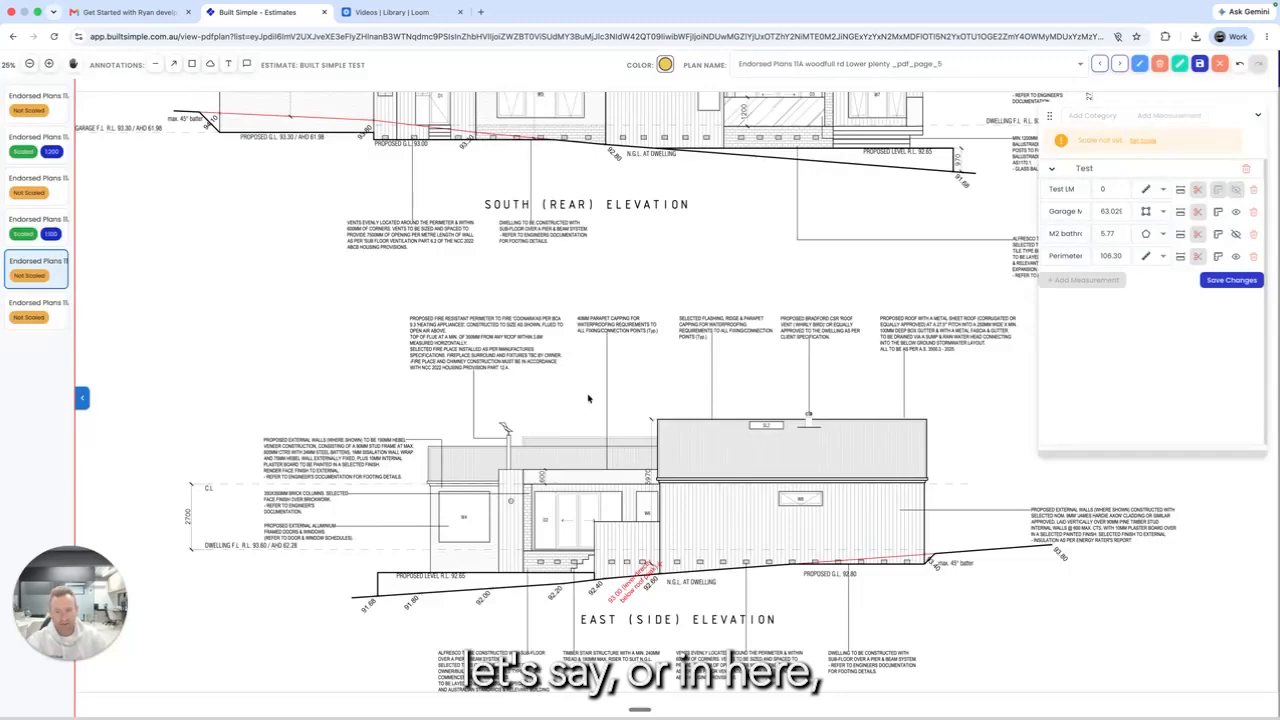
Step: Calibrate the elevations page to 1:100 from a line over the 2700 mm dimension, this page only
scroll(588, 400, down, 3)
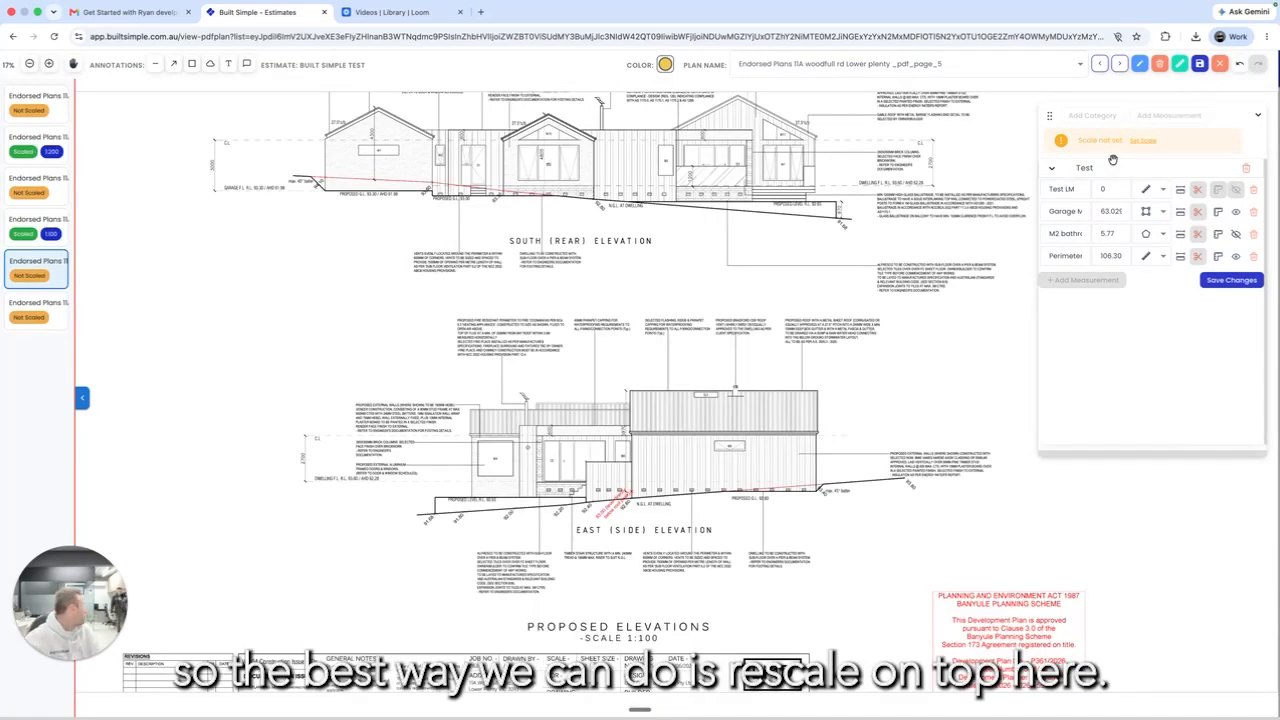
click(1179, 63)
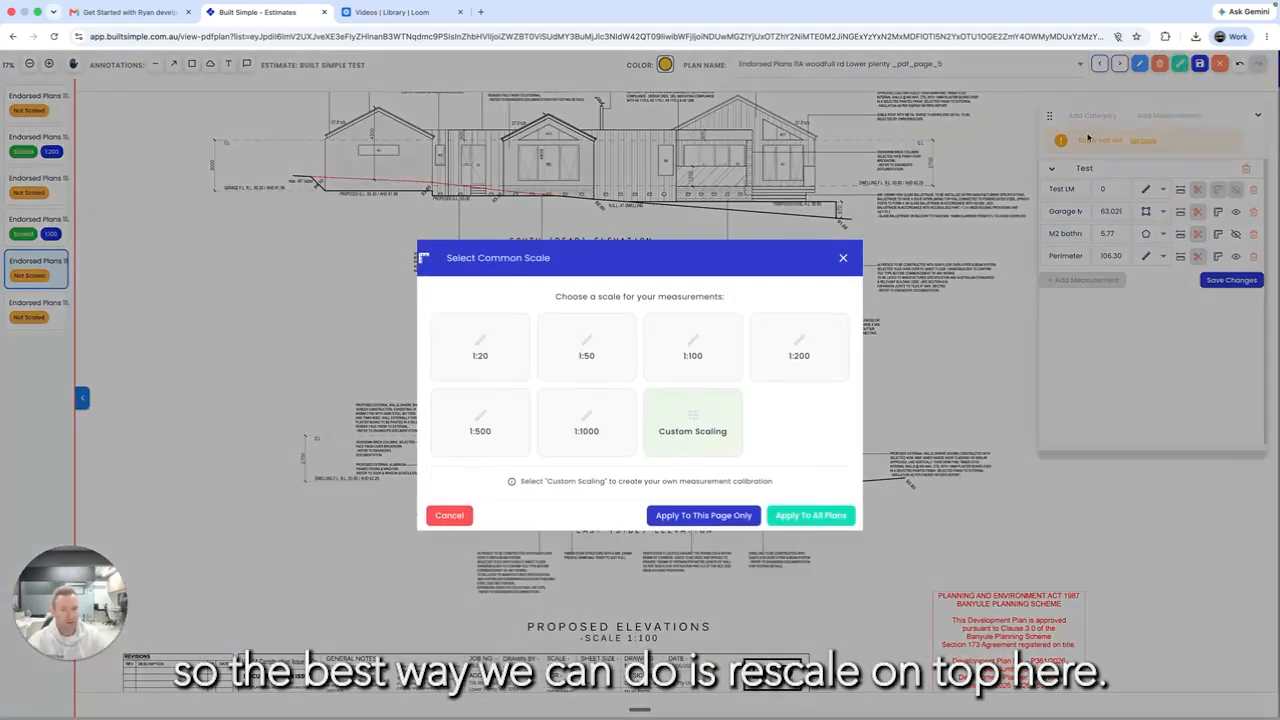
click(688, 434)
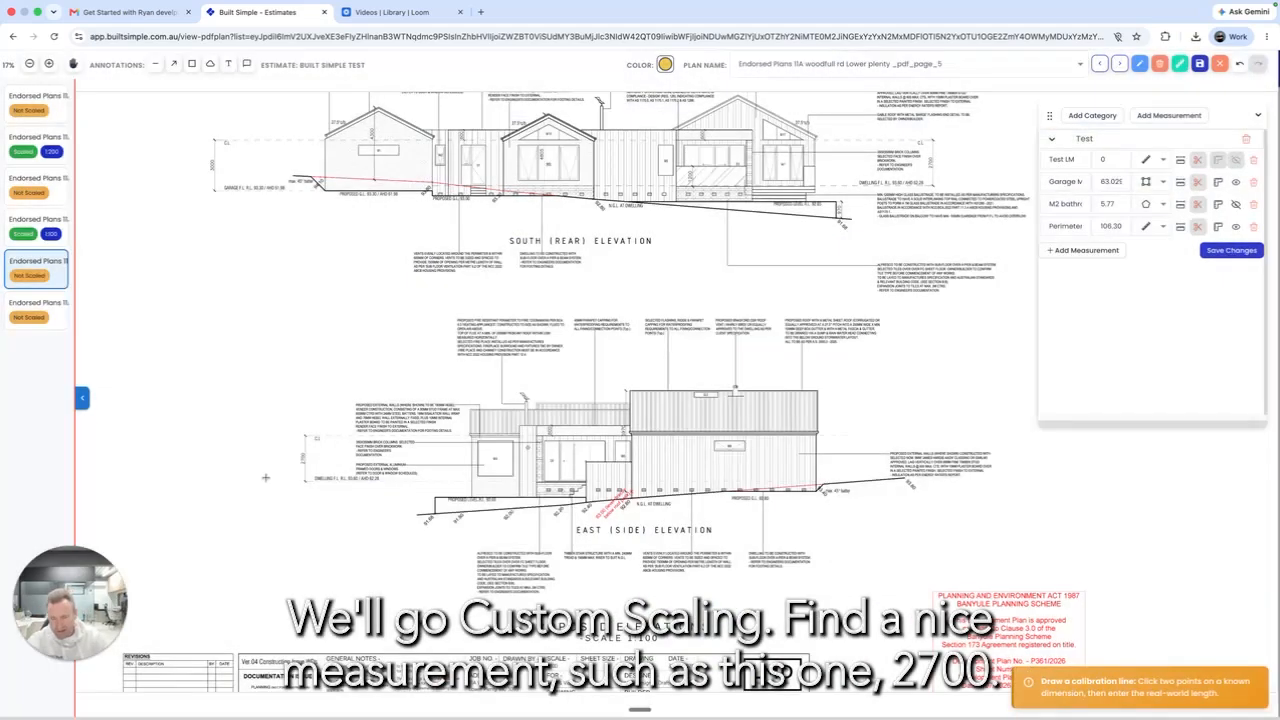
scroll(265, 477, up, 10)
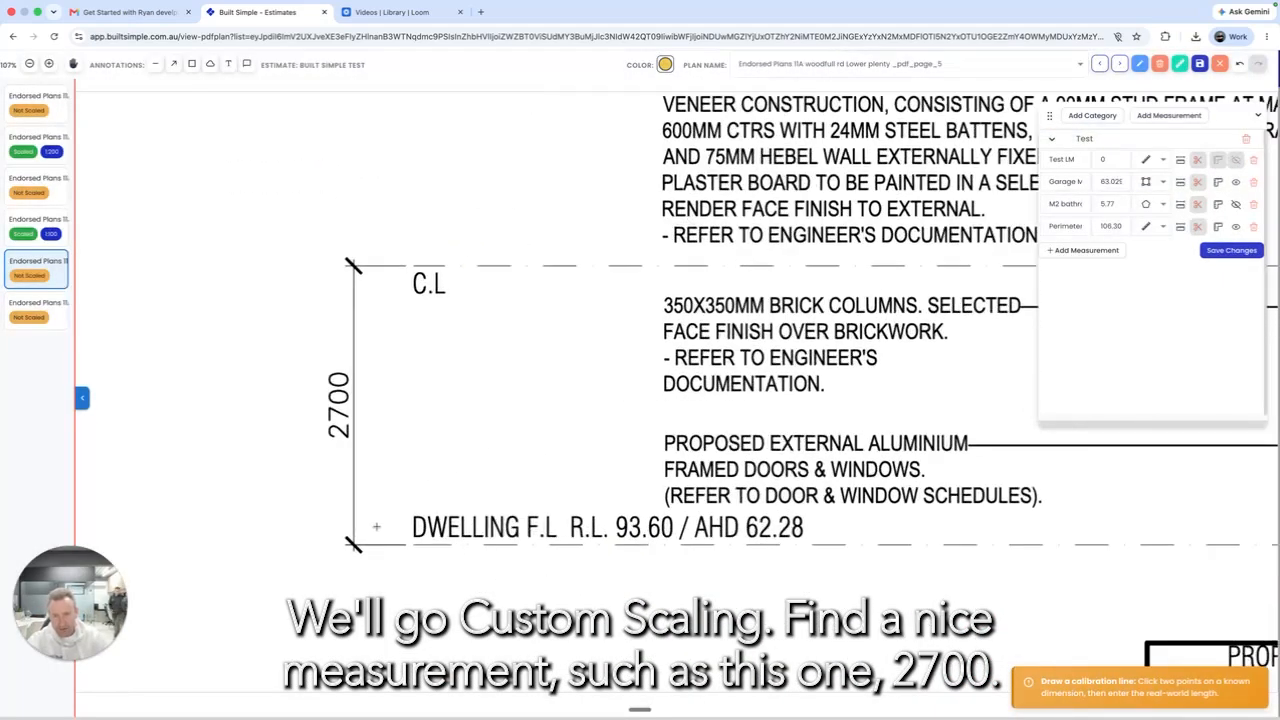
click(354, 546)
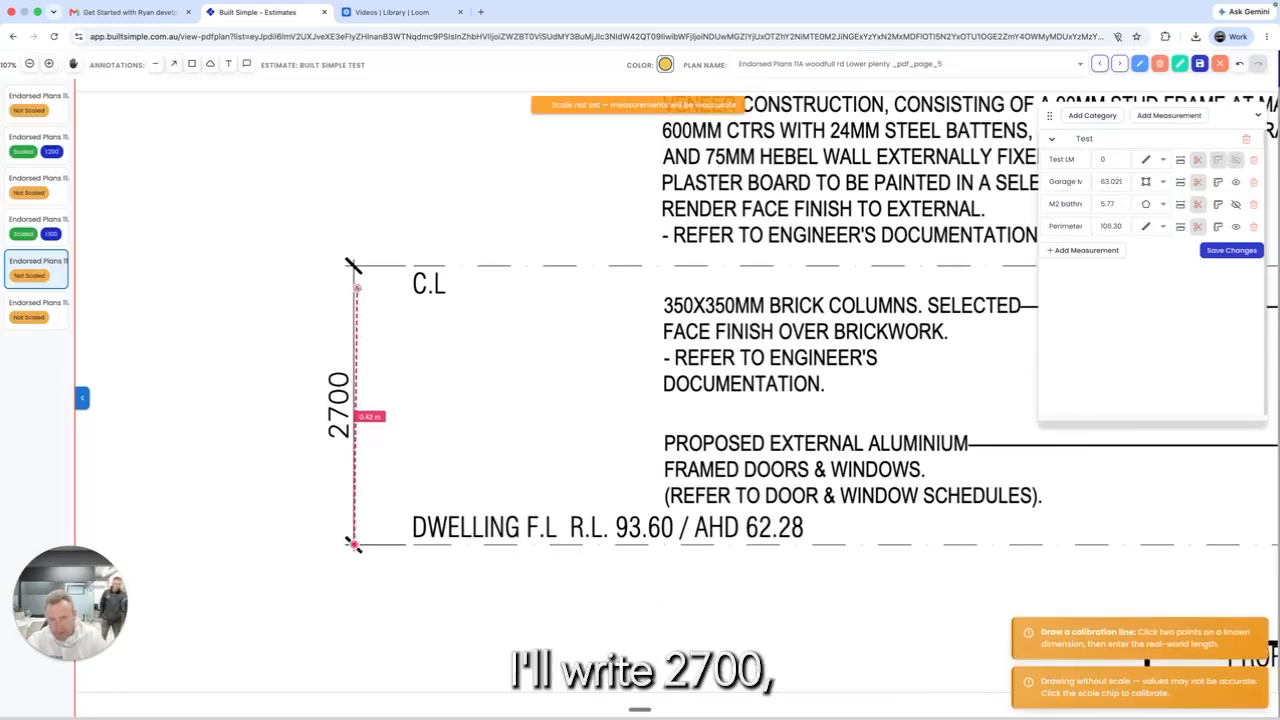
scroll(354, 268, up, 4)
scroll(354, 266, up, 3)
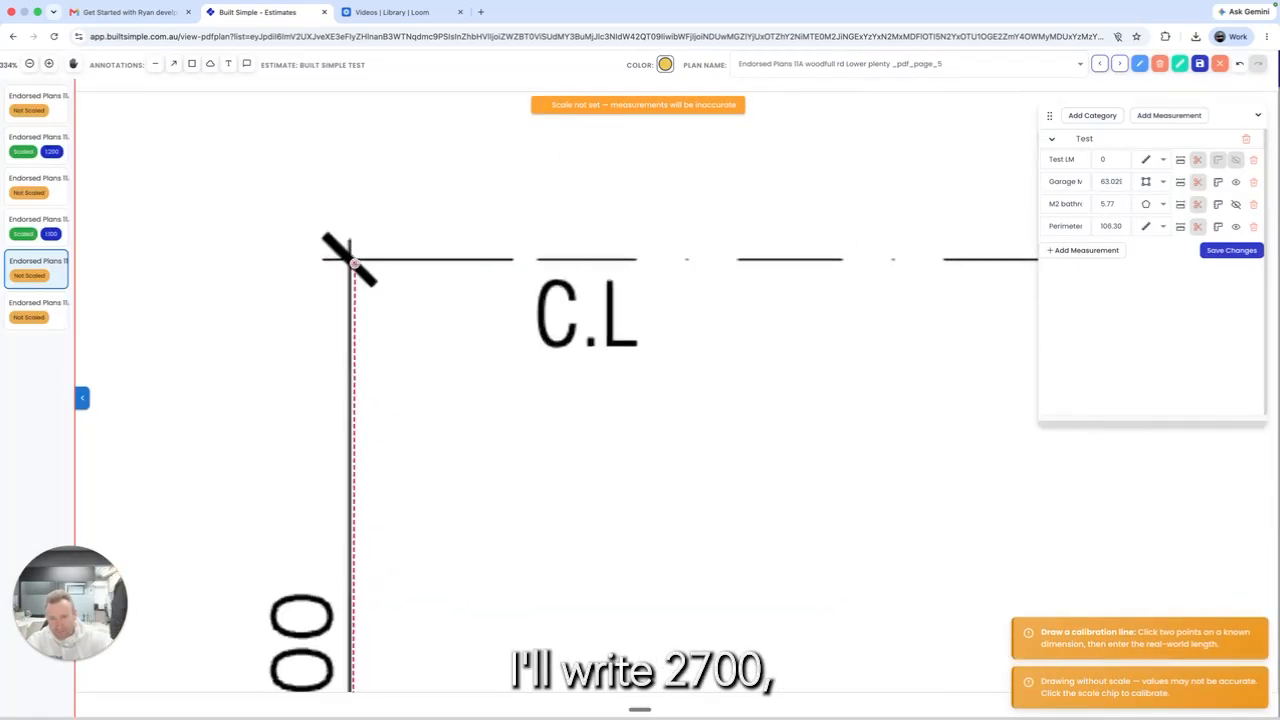
click(350, 260)
double_click(679, 369)
text(2700)
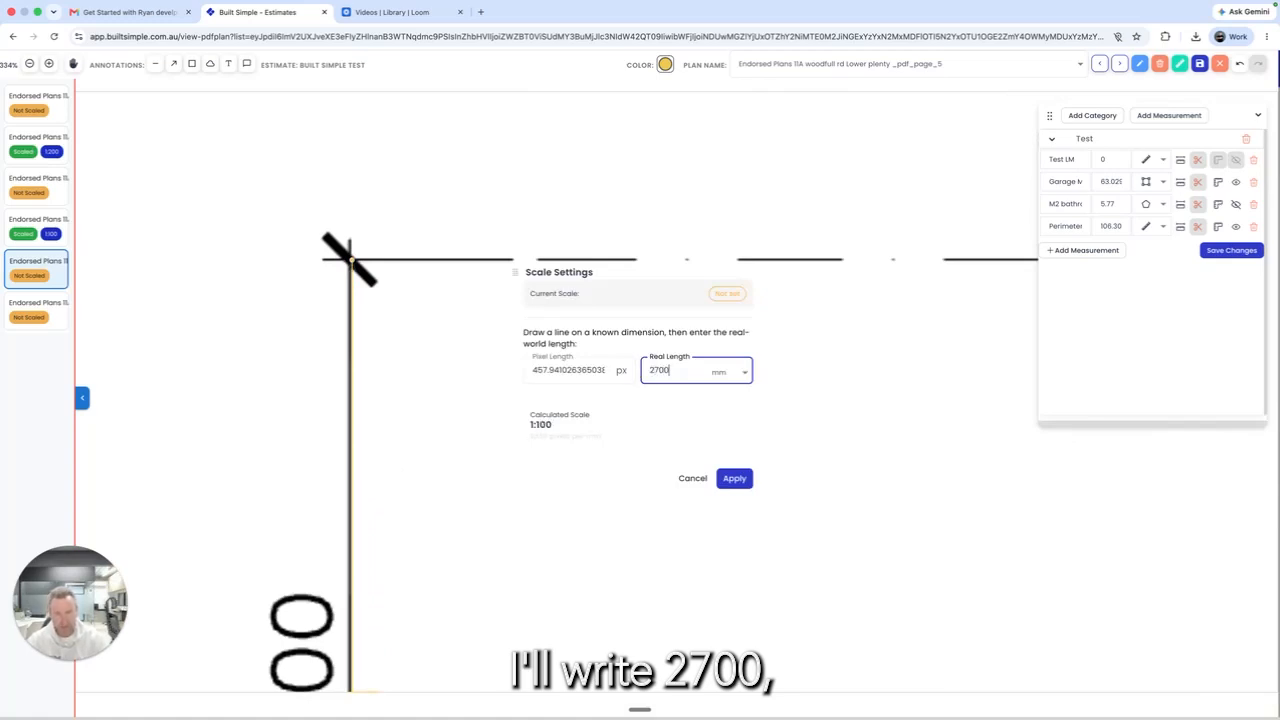
click(734, 478)
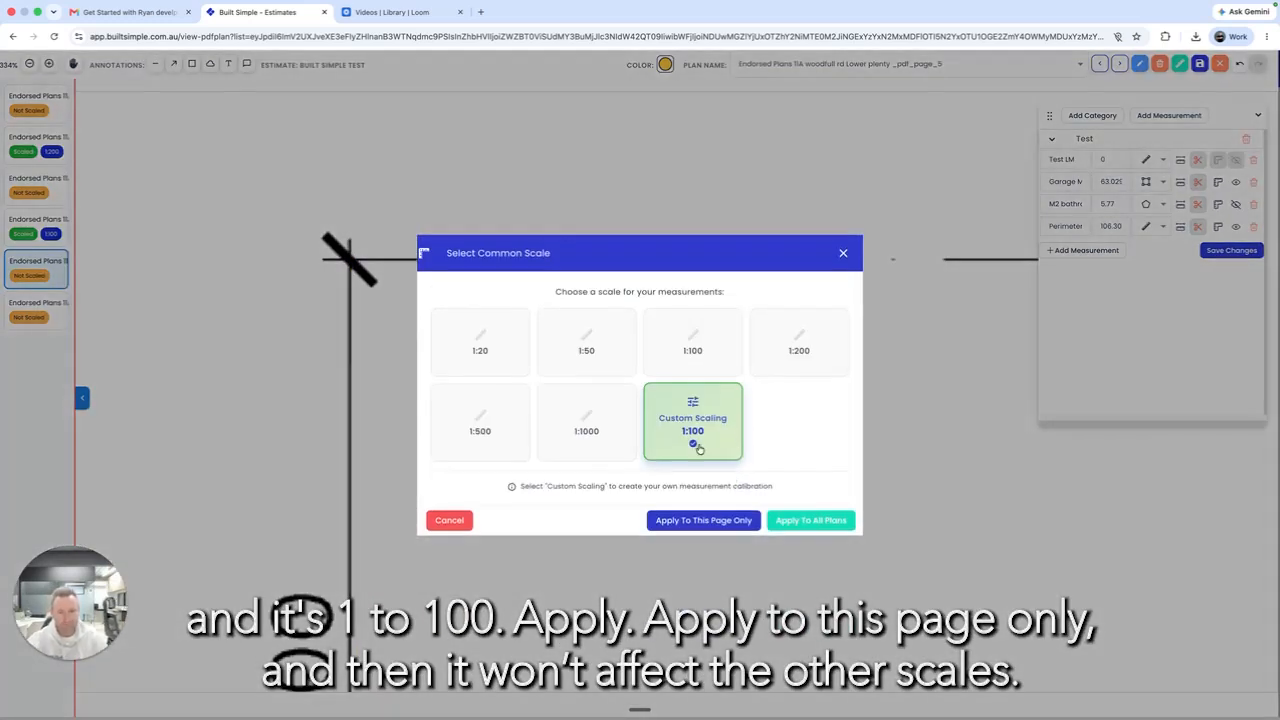
click(732, 527)
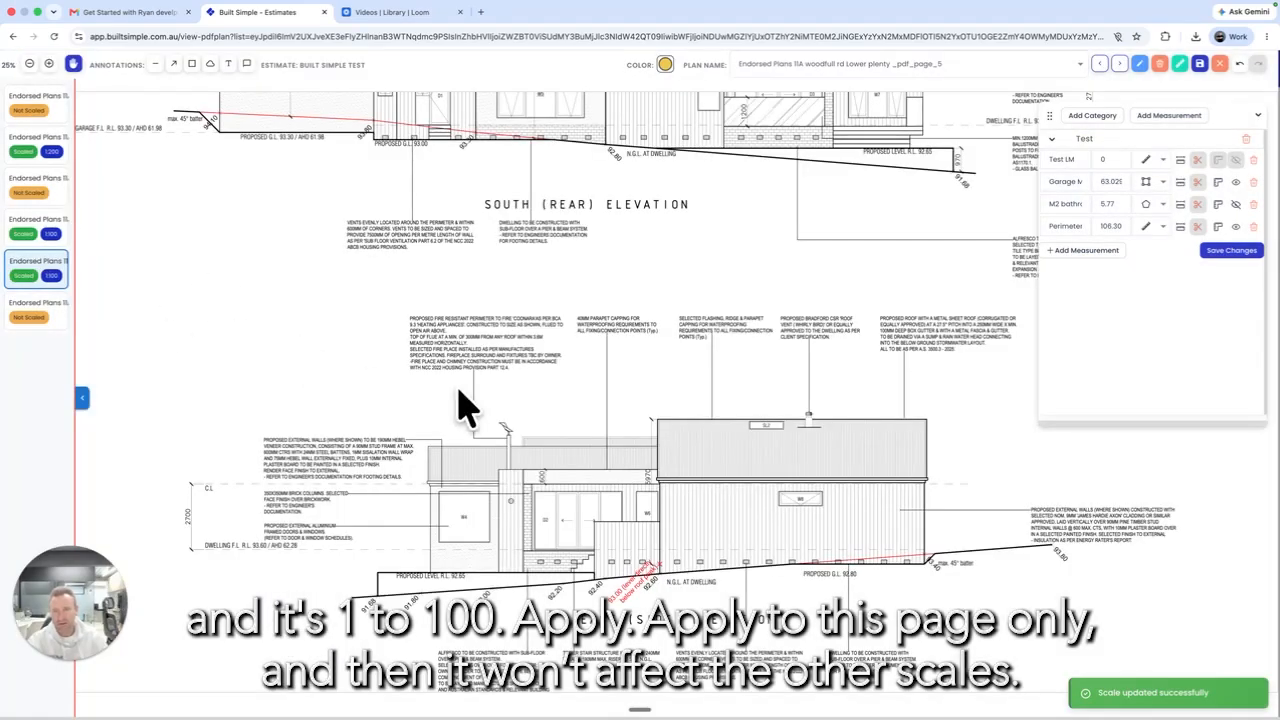
Step: Create a new takeoff category named External Cladding
drag(448, 273, 494, 546)
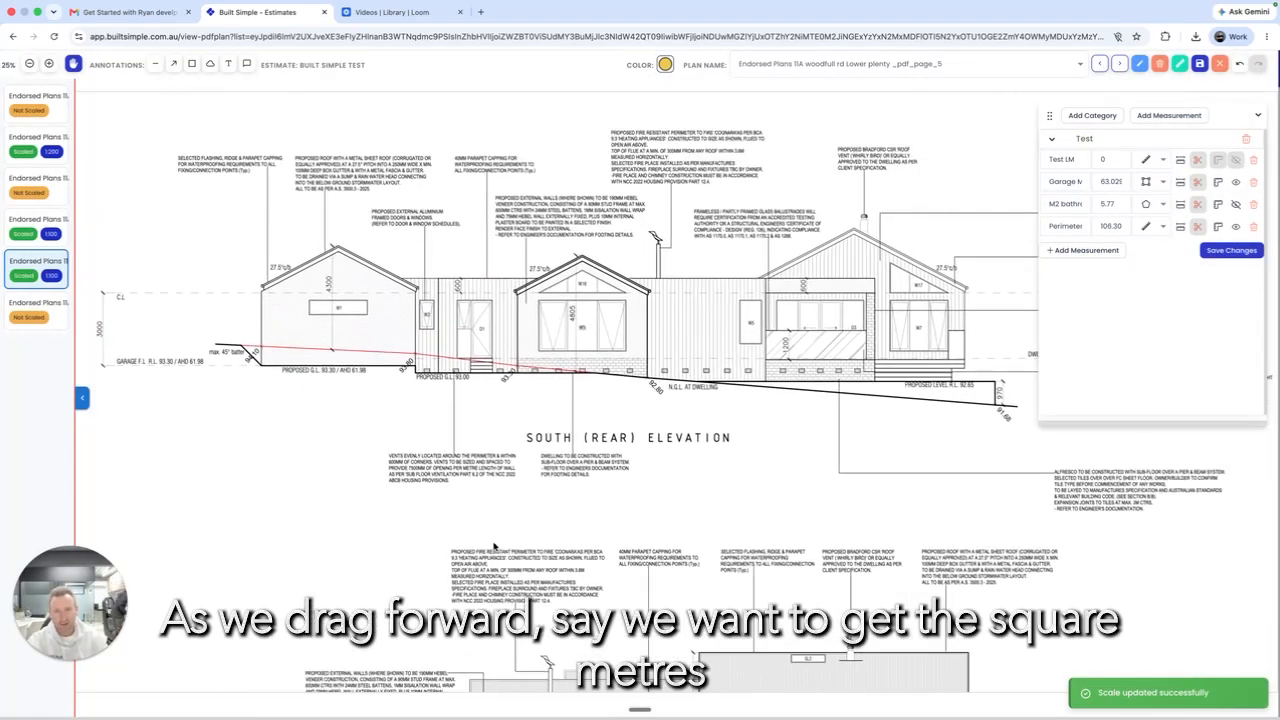
scroll(557, 348, down, 1)
scroll(557, 348, up, 6)
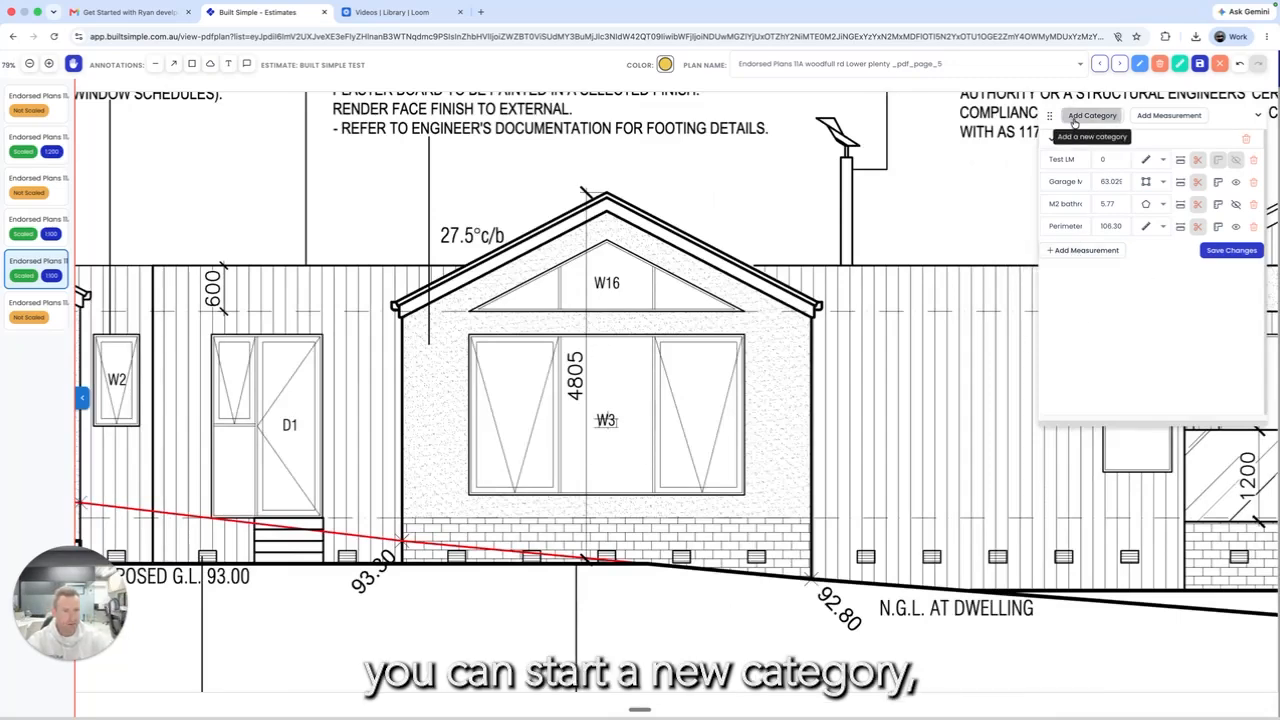
click(1092, 115)
click(1068, 208)
text(E)
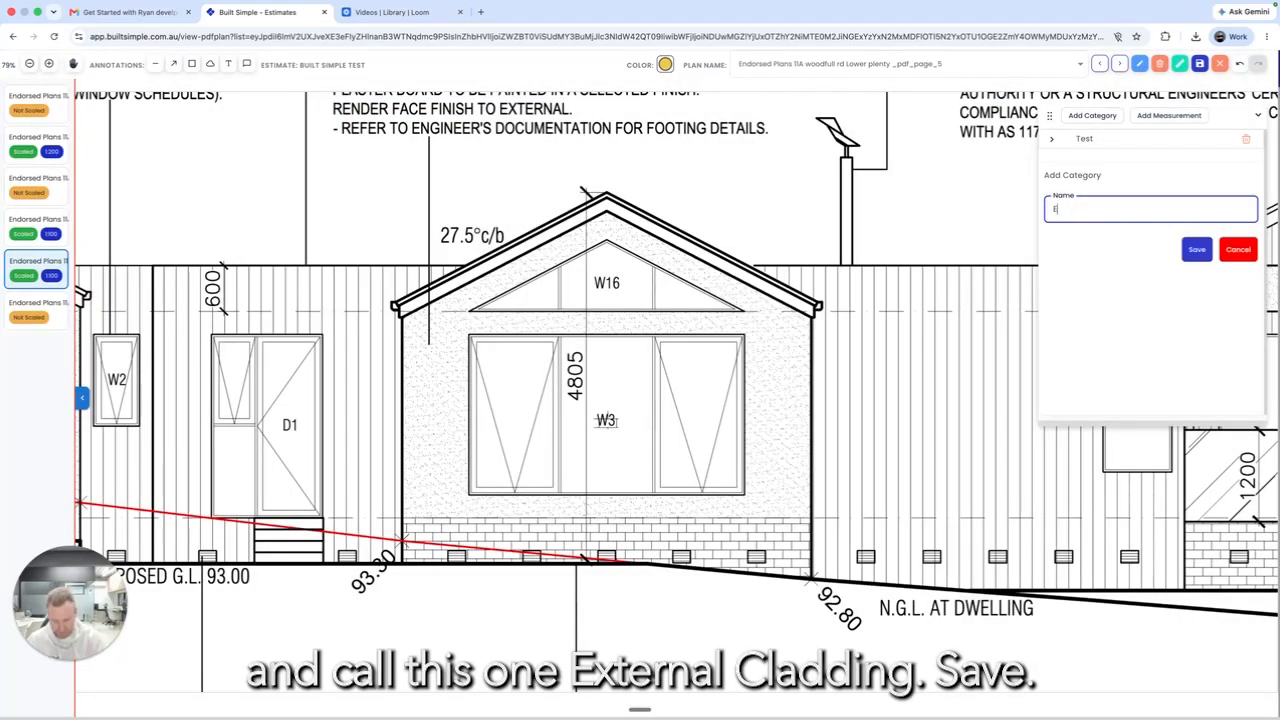
text(xternal Cladding)
key(Return)
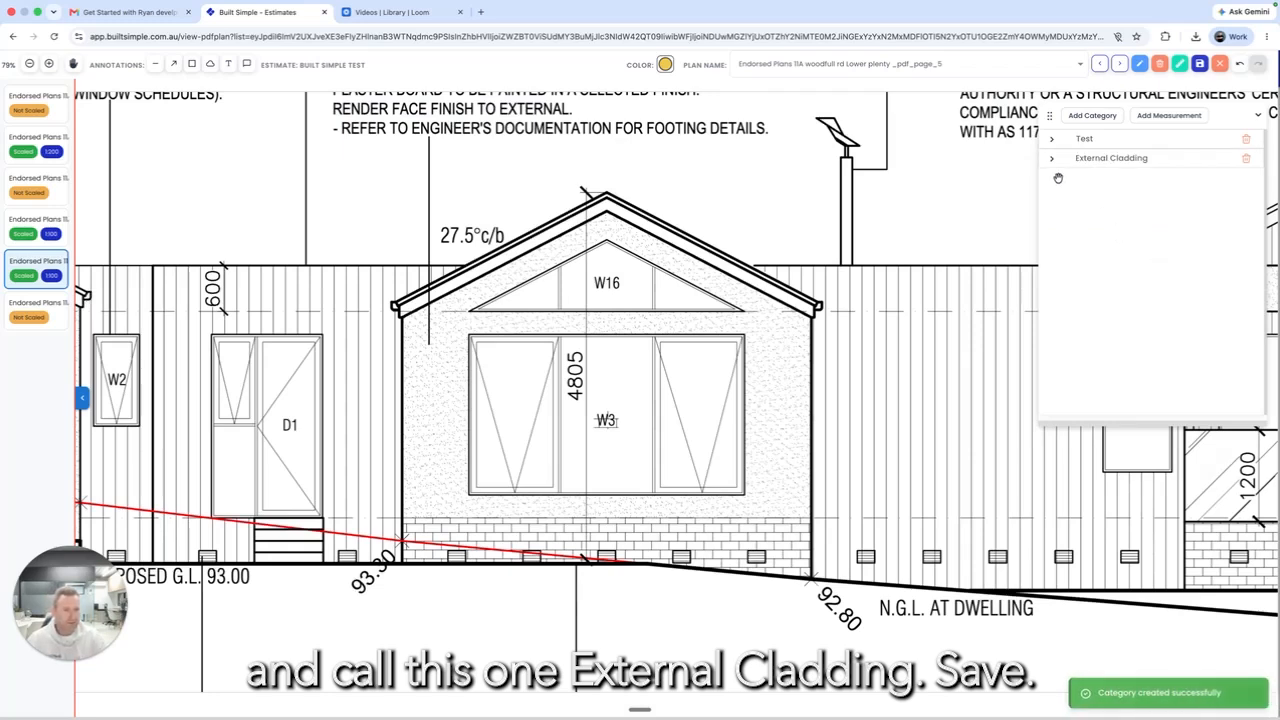
Step: Add a measurement named Hebel/Render under External Cladding
click(1051, 160)
click(1077, 181)
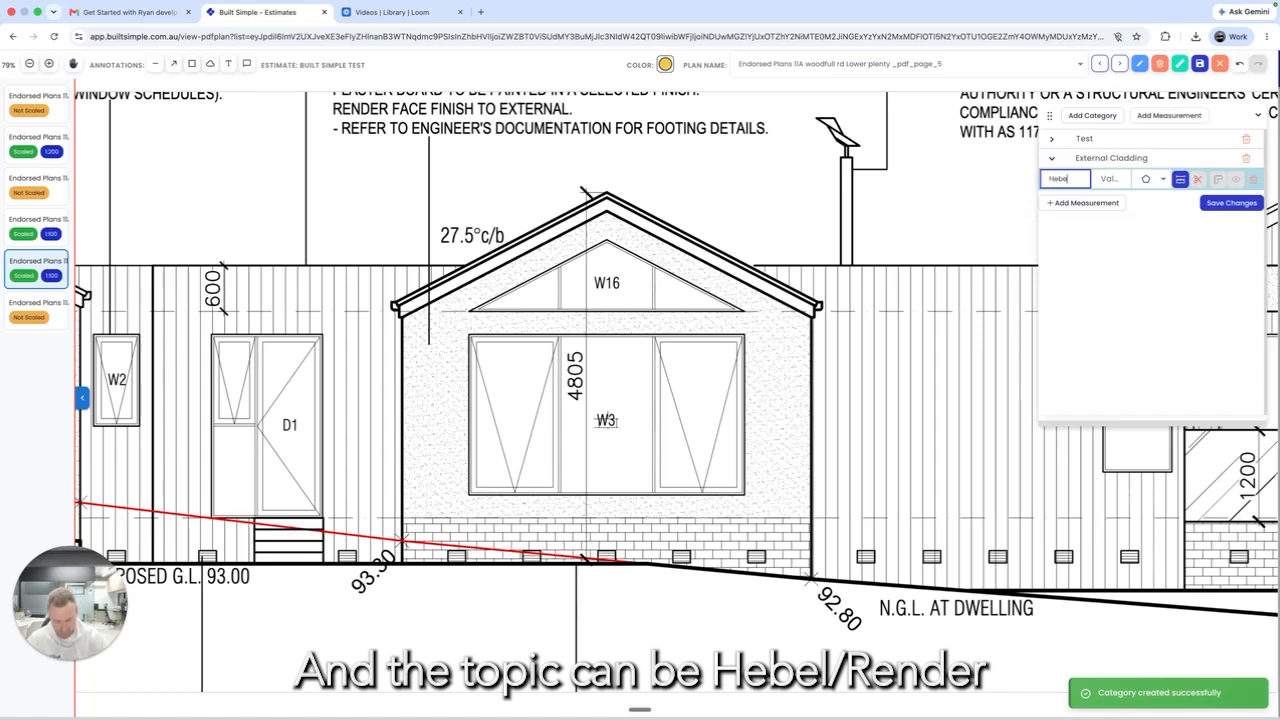
text(Hebel/Ren)
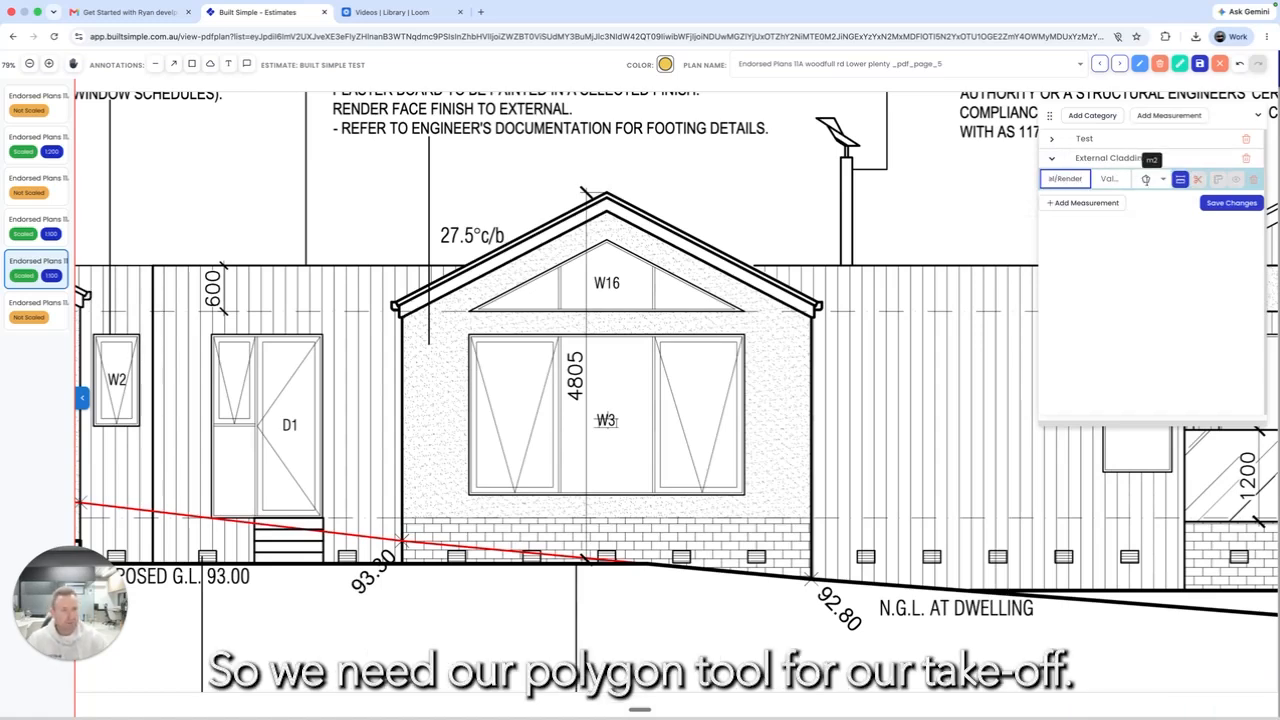
Step: Trace a polygon around the gable wall's base, eaves and apex, giving 17.43 m²
click(1144, 182)
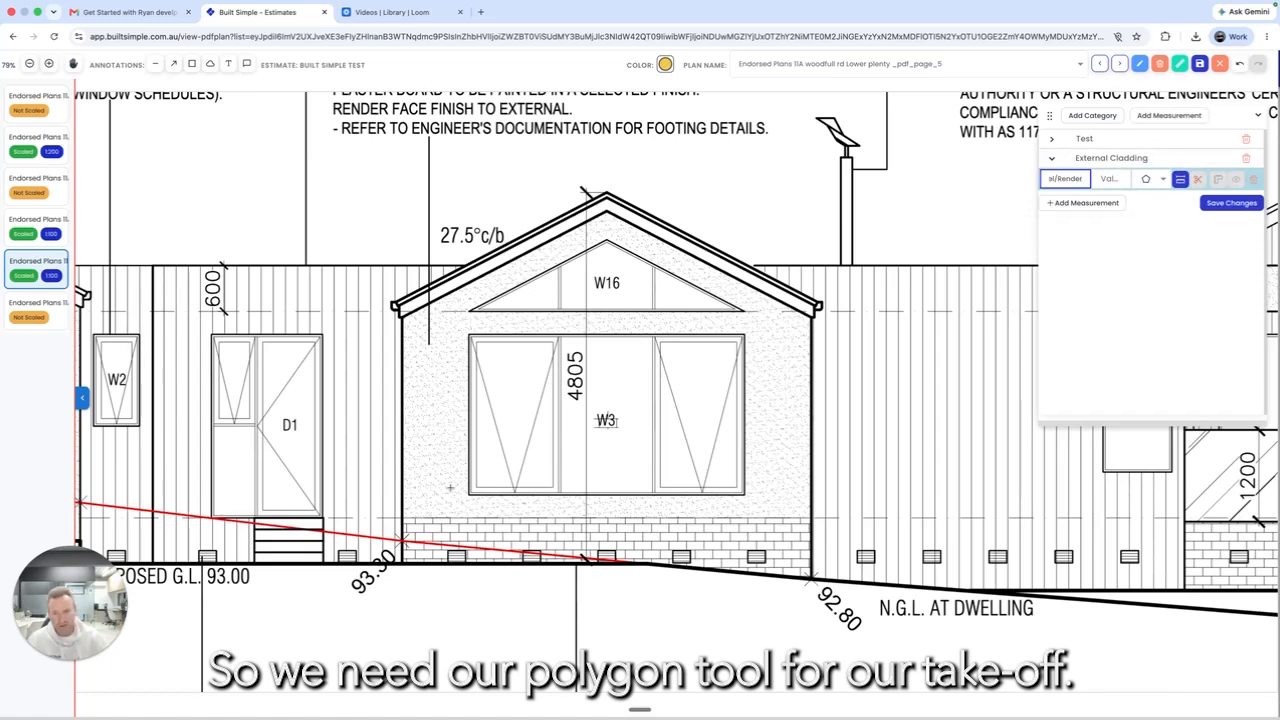
click(403, 517)
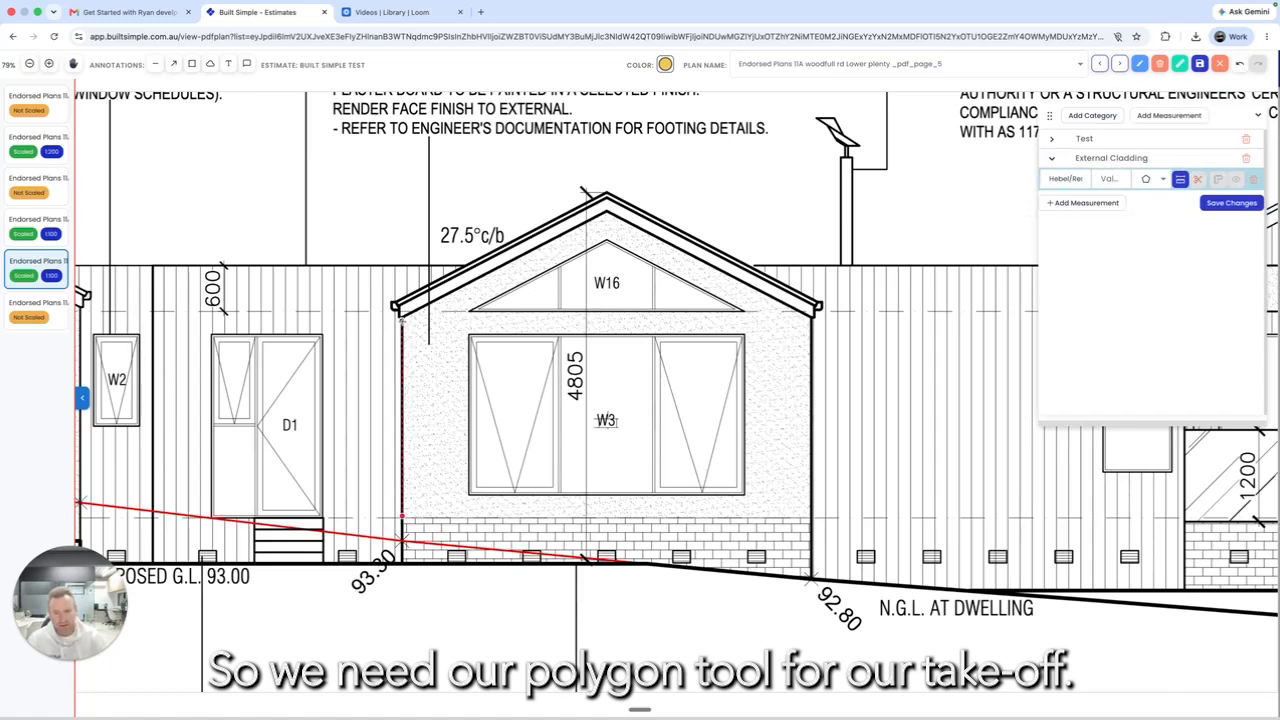
click(402, 319)
click(605, 213)
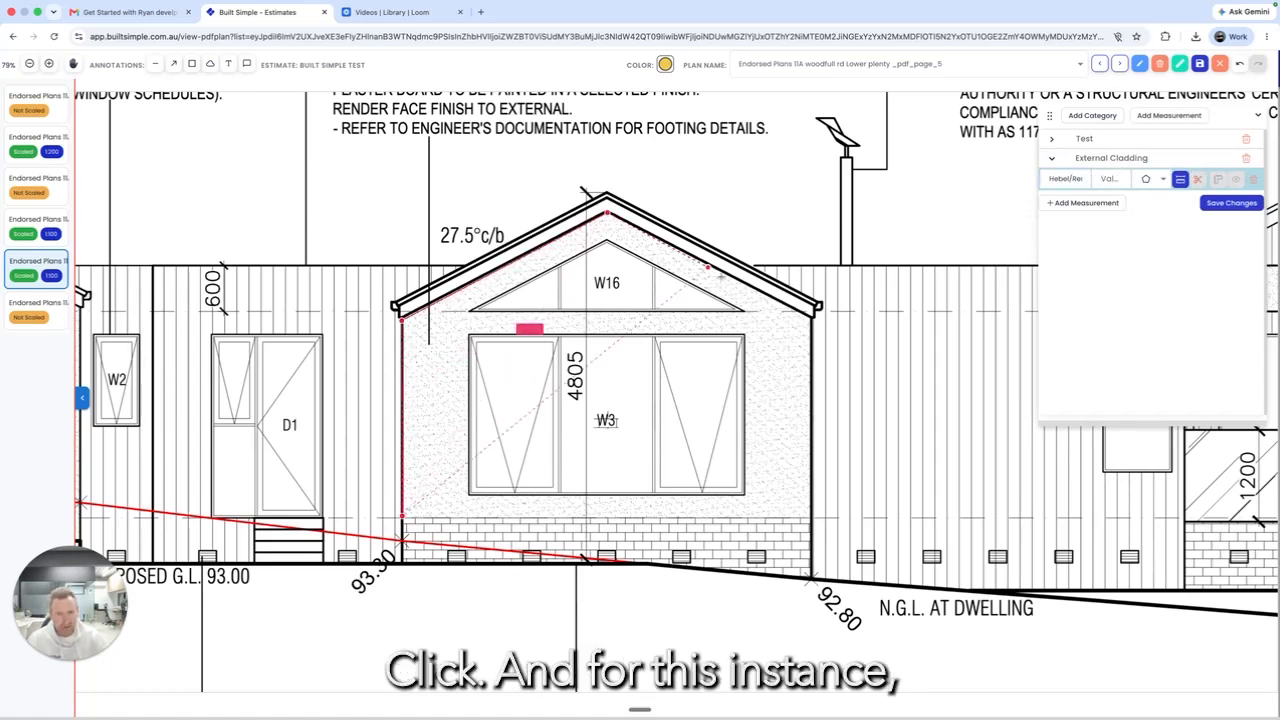
click(810, 316)
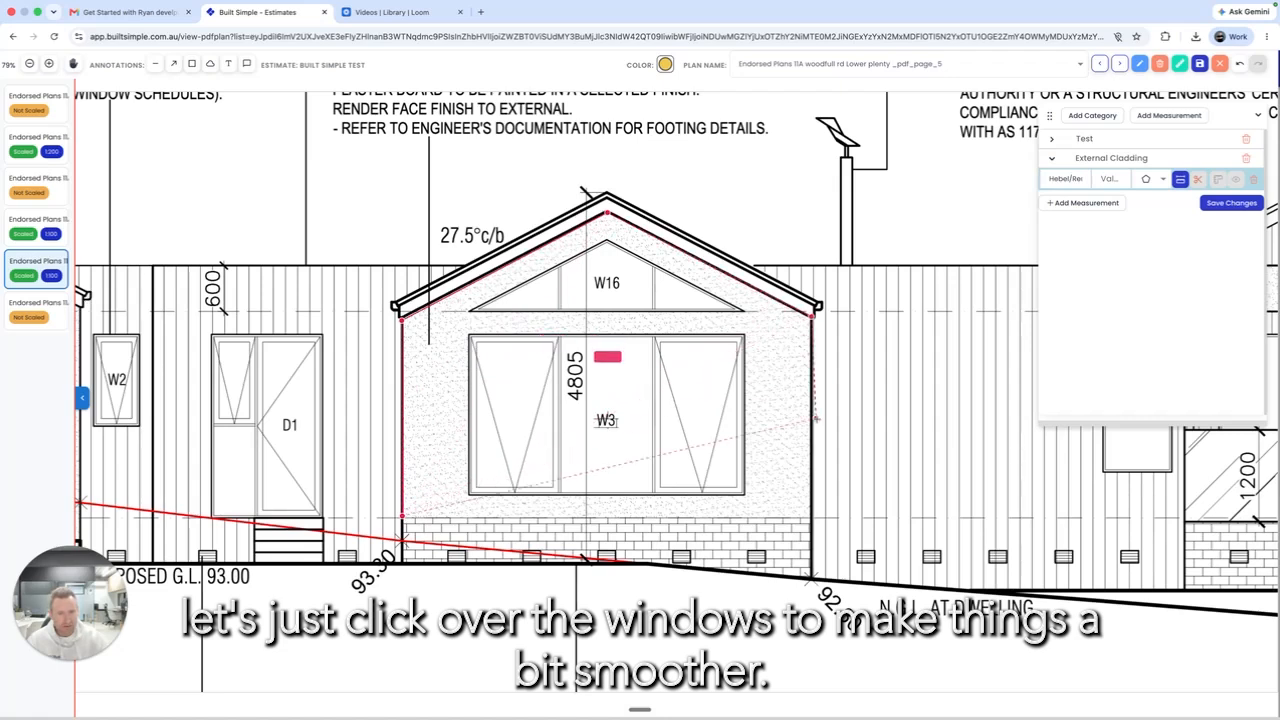
click(808, 517)
click(809, 518)
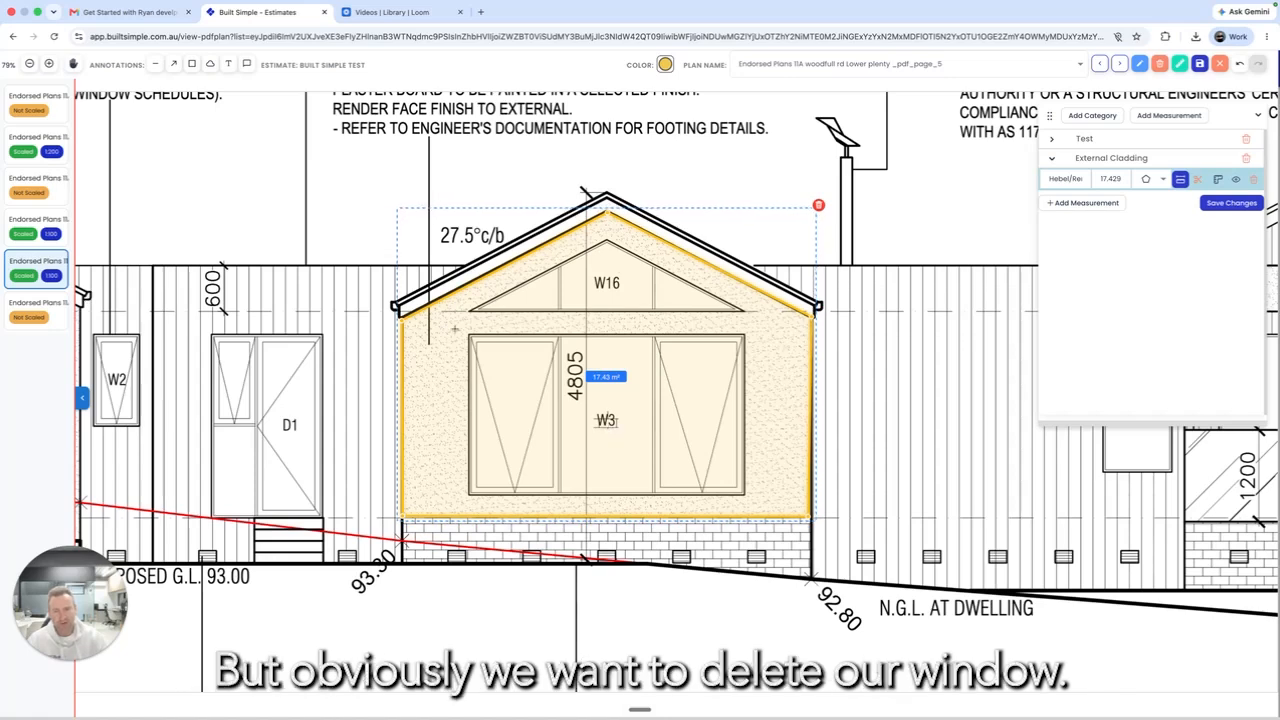
Step: Cut deductions for windows W3 and W16, reducing Hebel/Render to 8.19 m²
click(1199, 186)
click(466, 331)
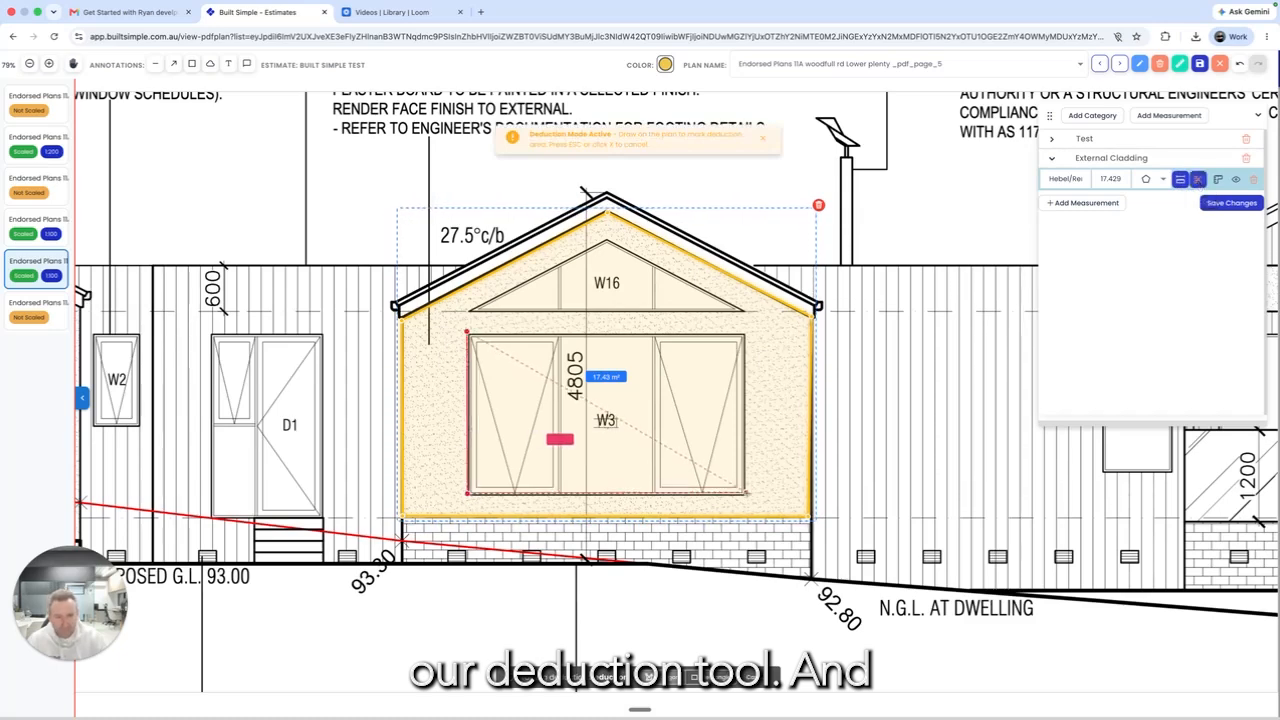
click(466, 331)
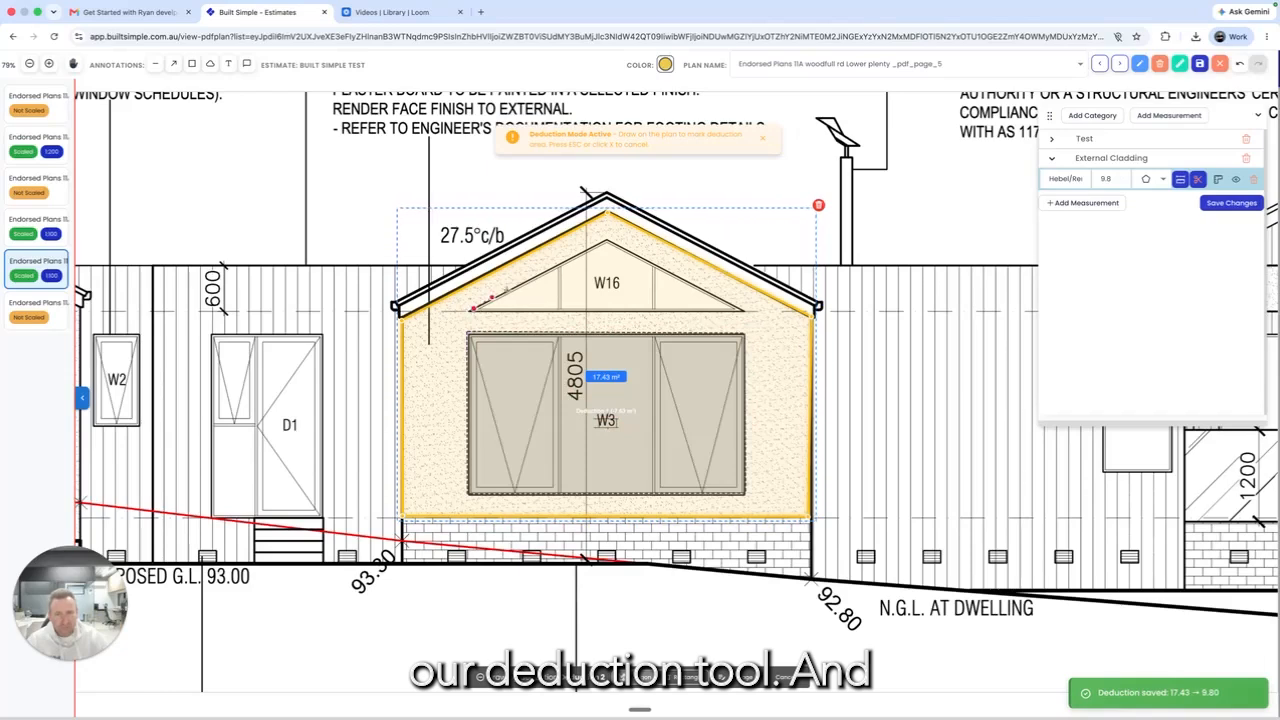
click(607, 240)
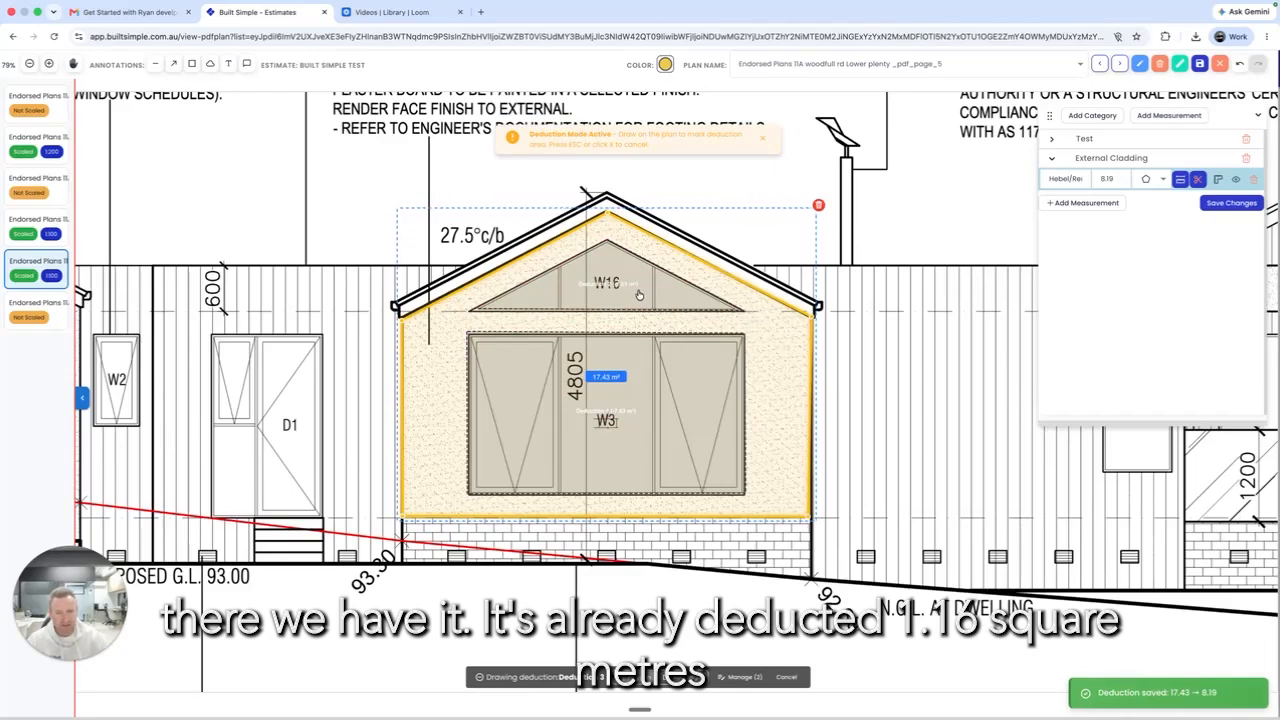
scroll(641, 294, up, 5)
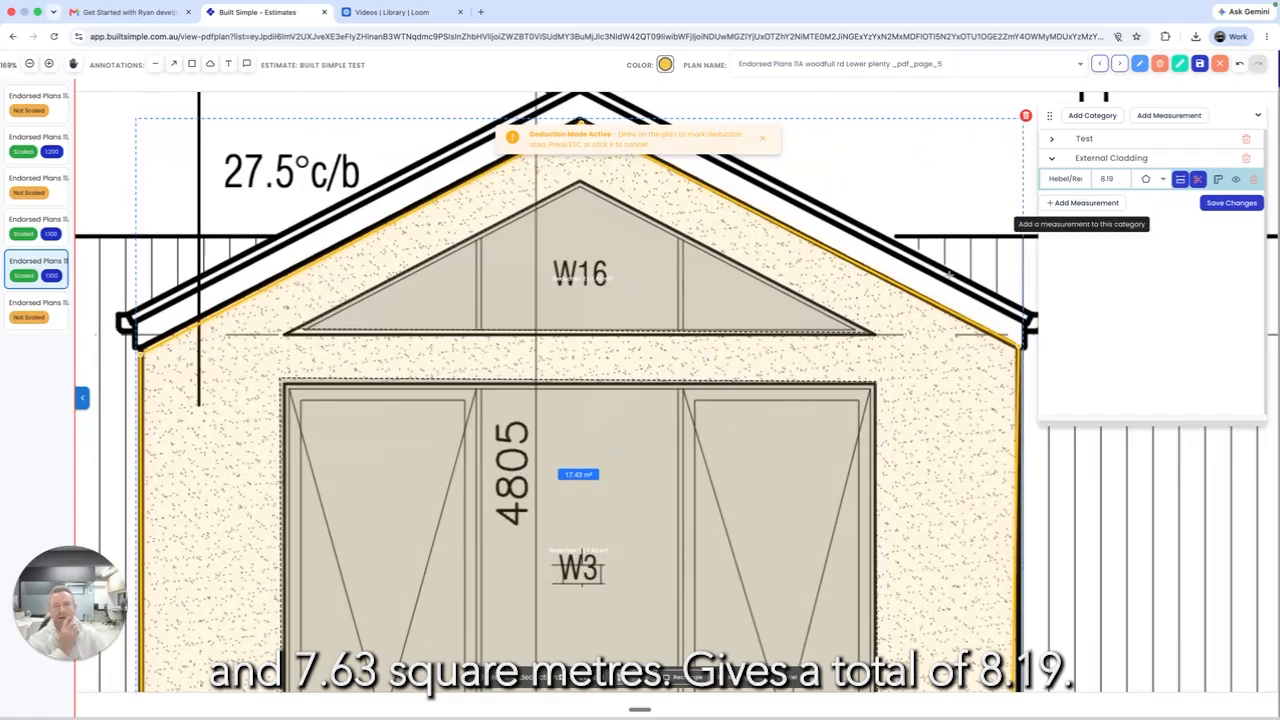
scroll(1152, 262, down, 5)
Step: Save the Hebel/Render takeoff at 8.19 m² and exit the takeoff editor
click(1231, 202)
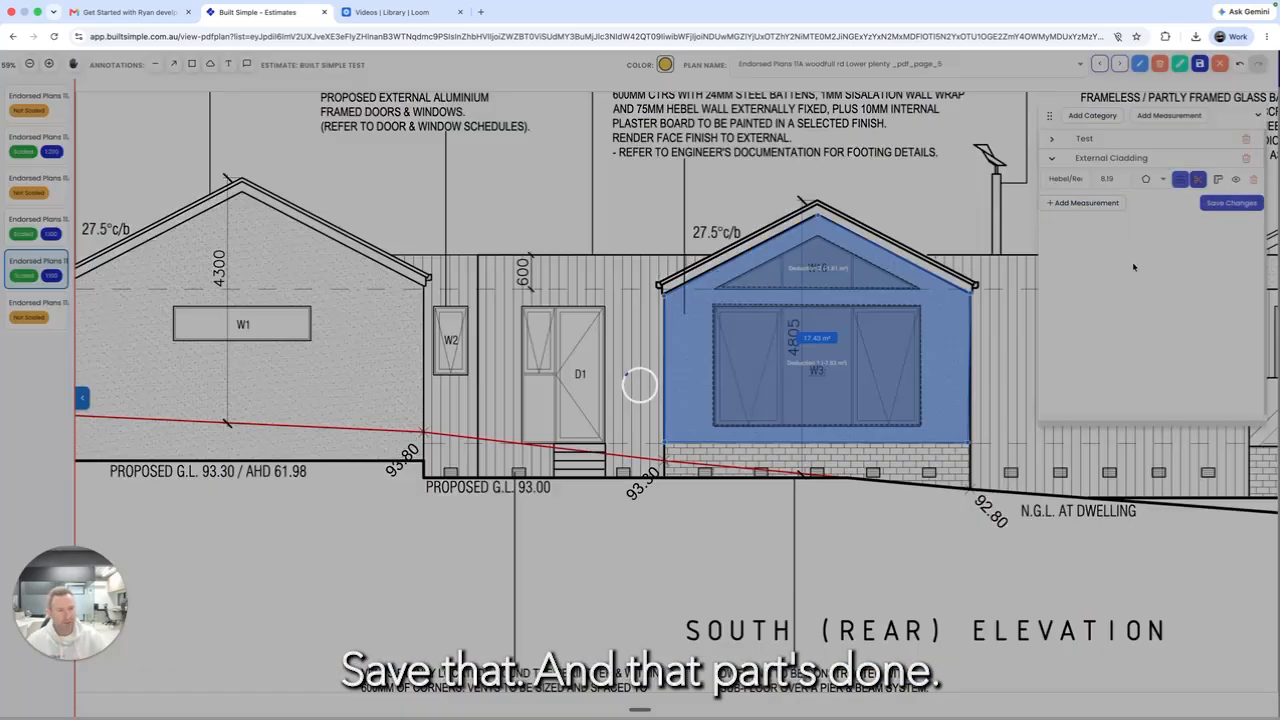
scroll(468, 450, down, 1)
scroll(339, 411, up, 2)
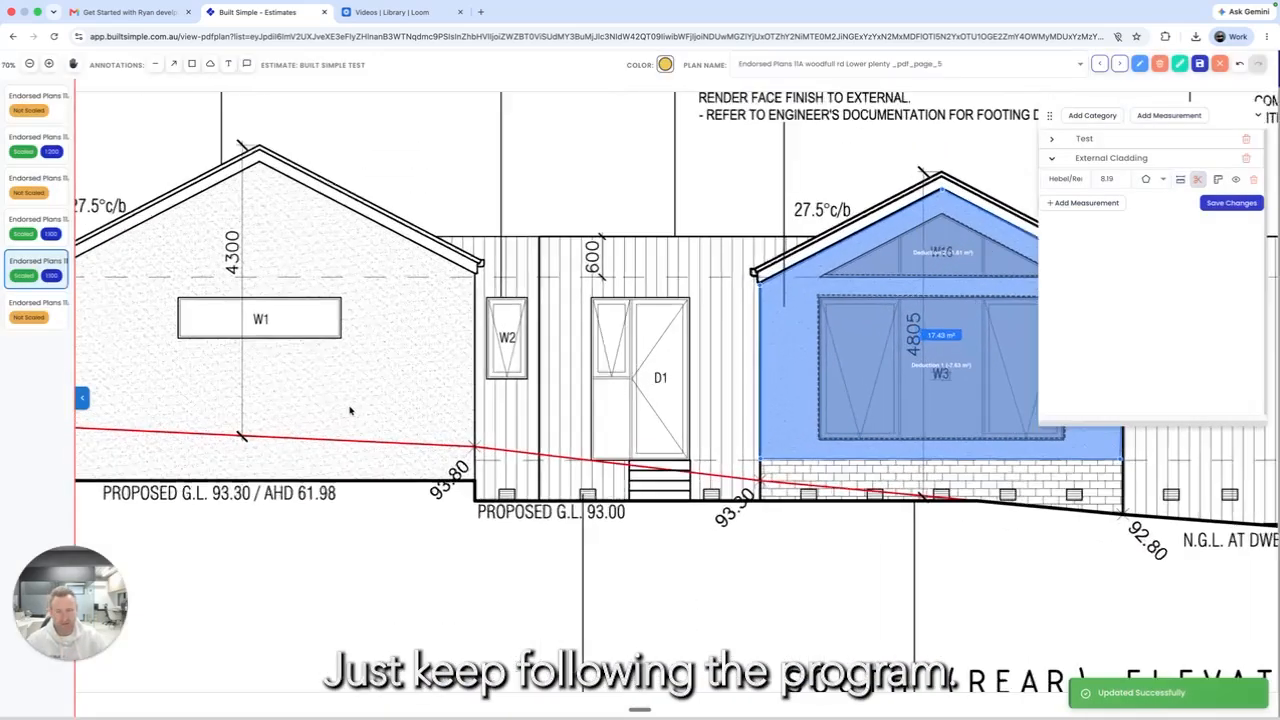
scroll(350, 410, up, 2)
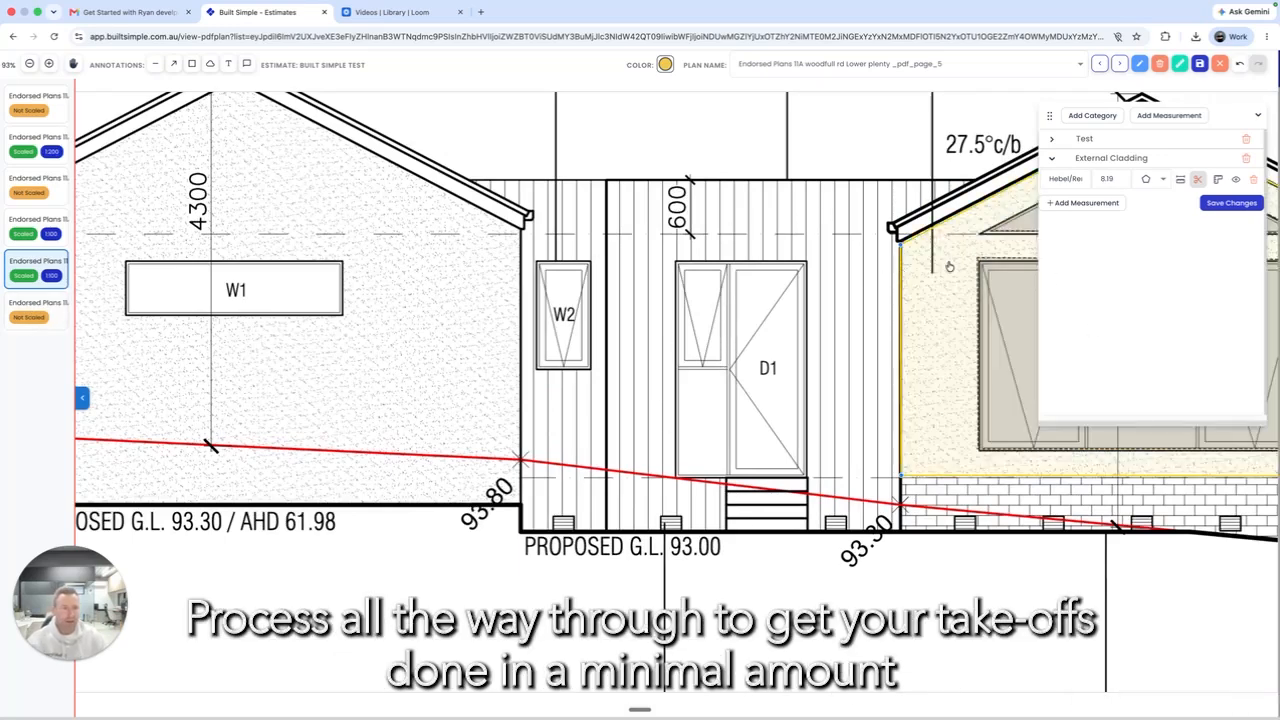
click(1221, 66)
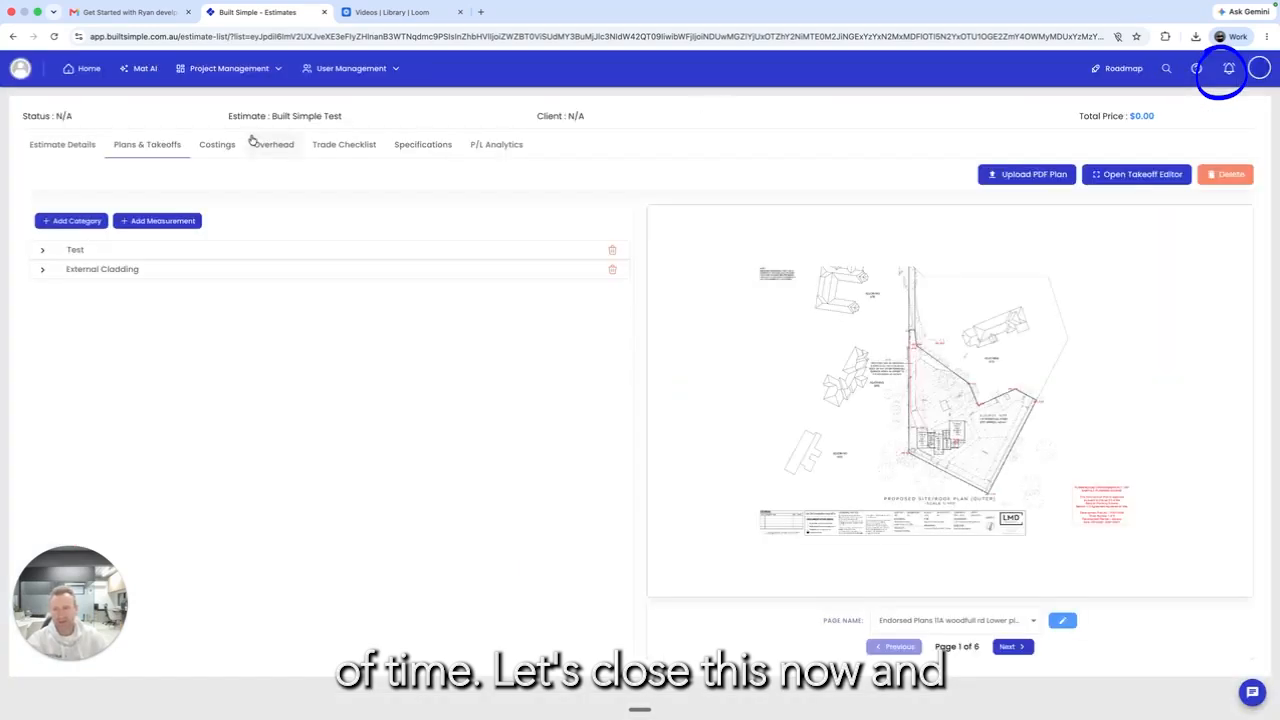
Step: Switch to the estimate's Costings and bring up the Costing Category Libraries dialog
click(226, 146)
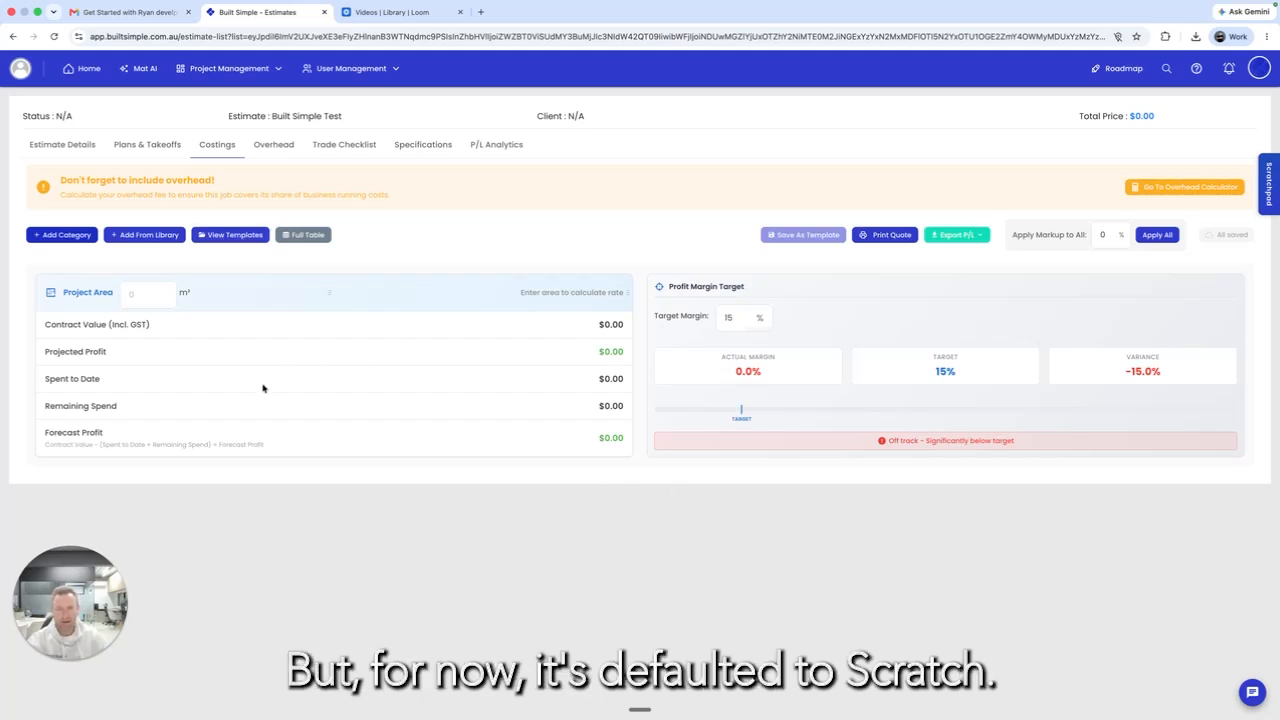
click(142, 238)
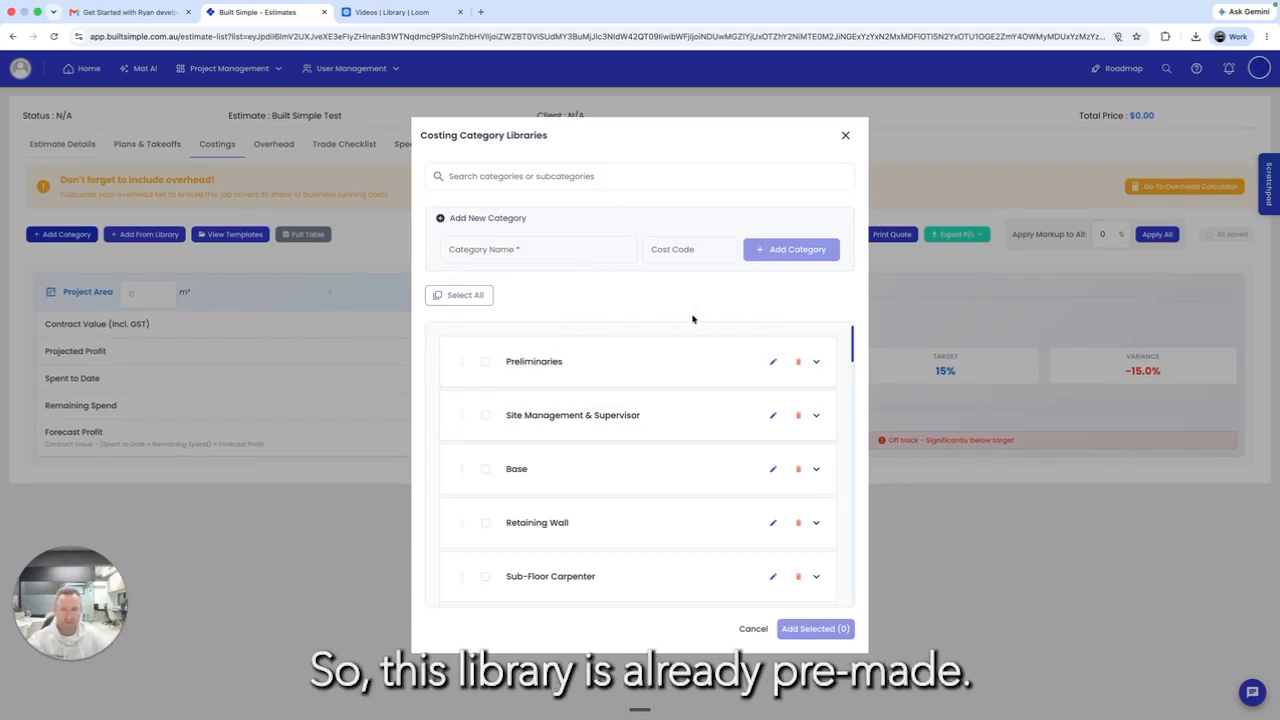
Step: Add a library category named 'Built simple test' and check its contents in the list
click(481, 254)
text(B)
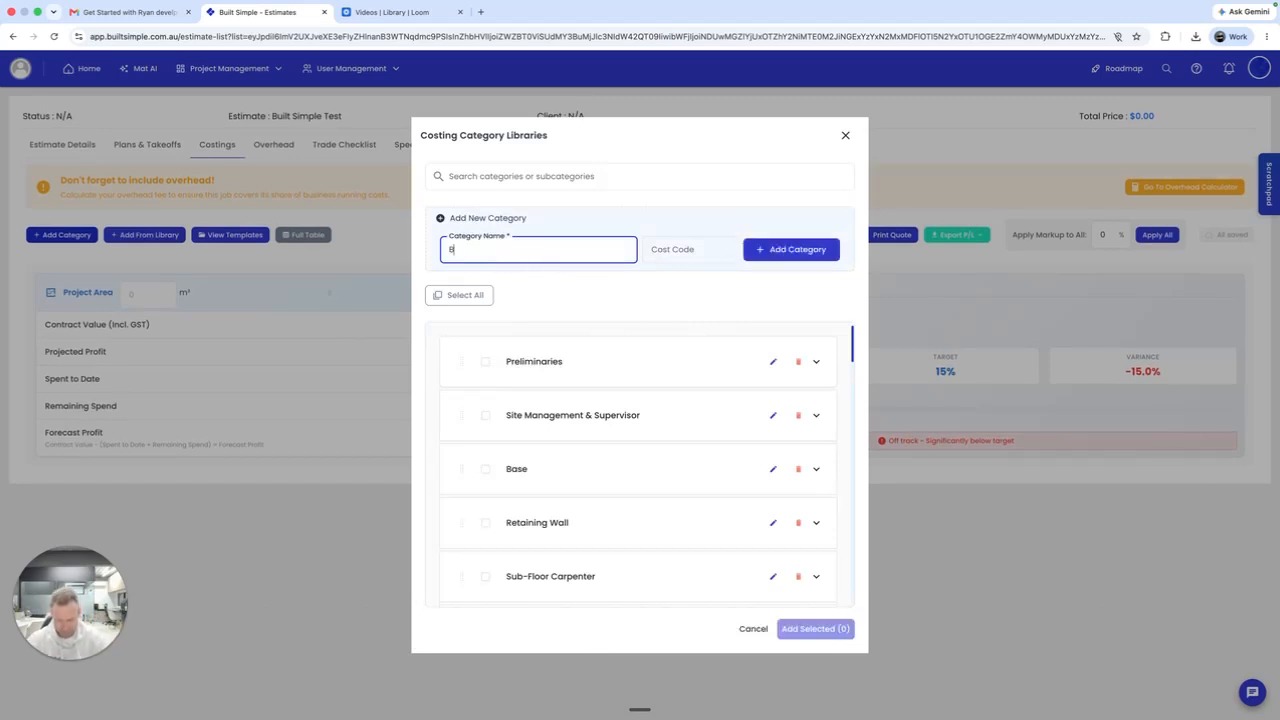
text(uilt simple )
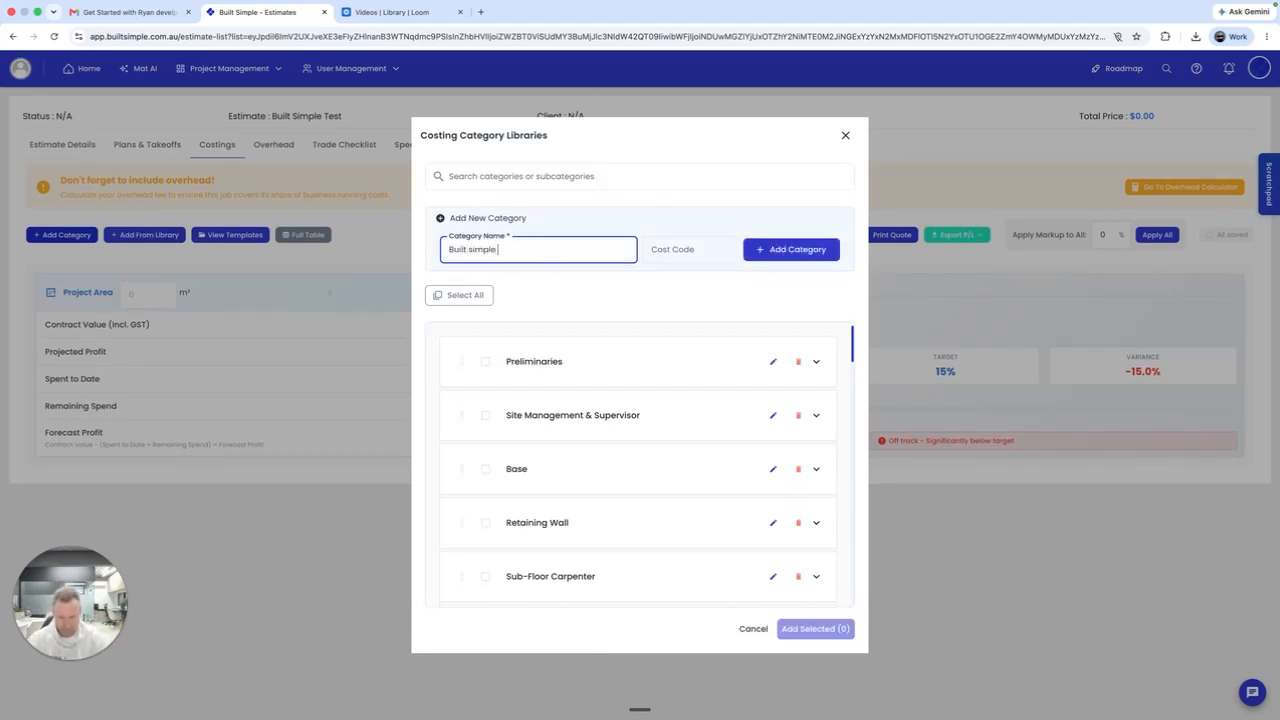
text(test)
key(Return)
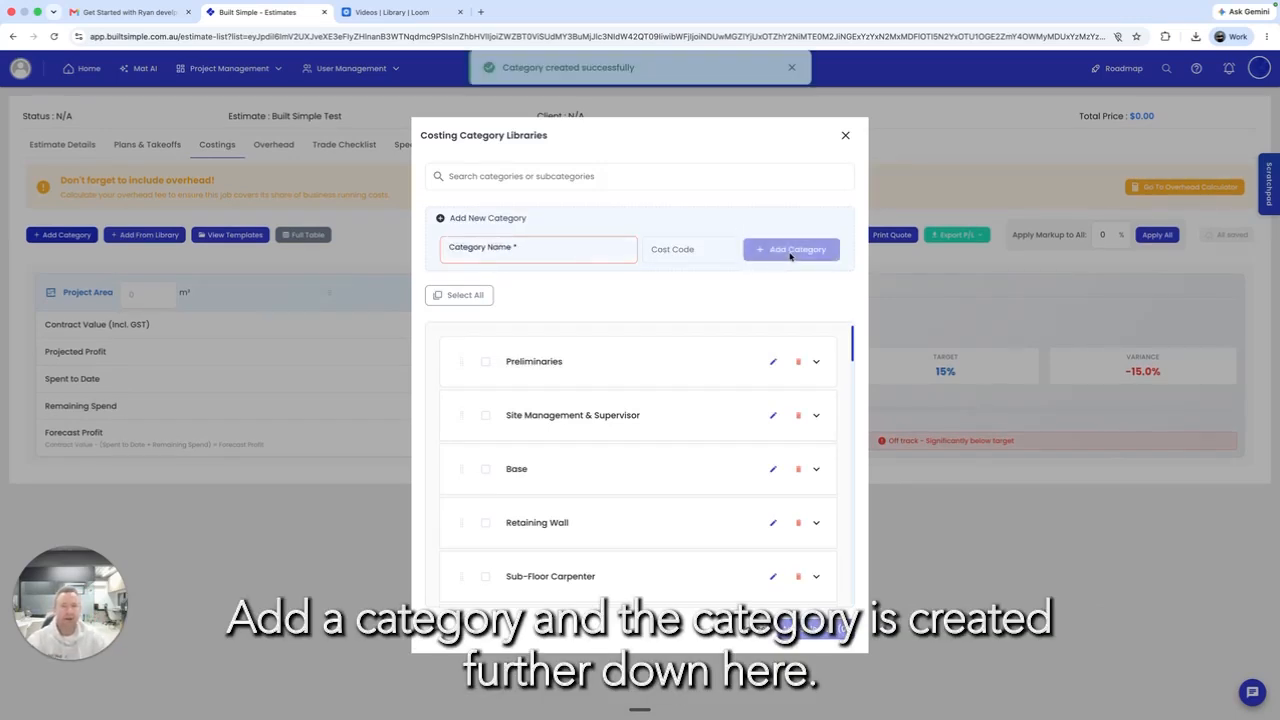
scroll(651, 509, down, 10)
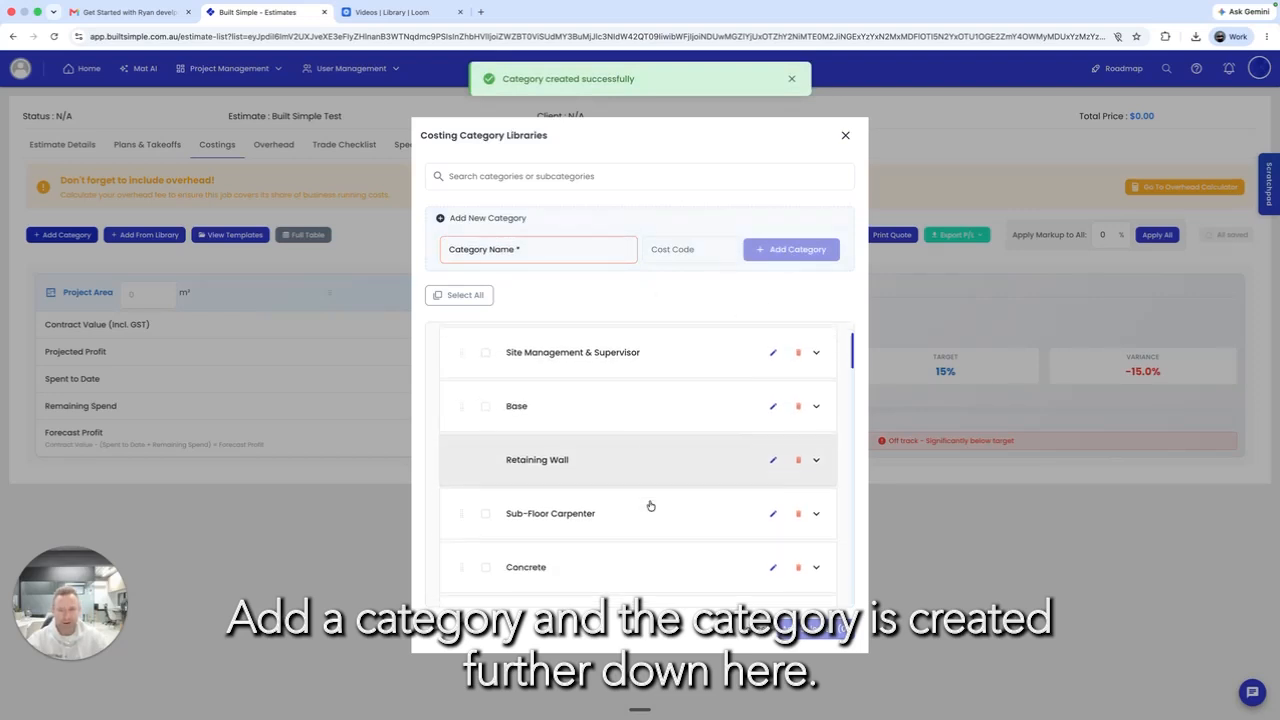
scroll(650, 506, down, 5)
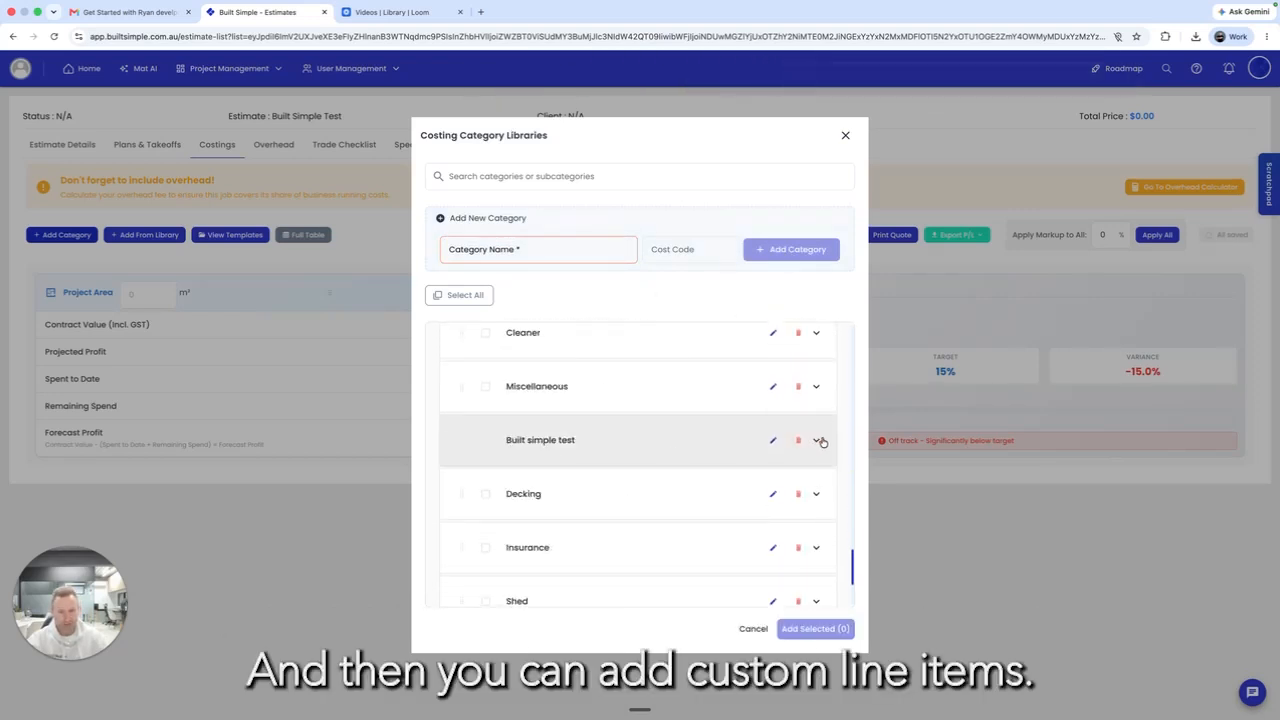
click(816, 440)
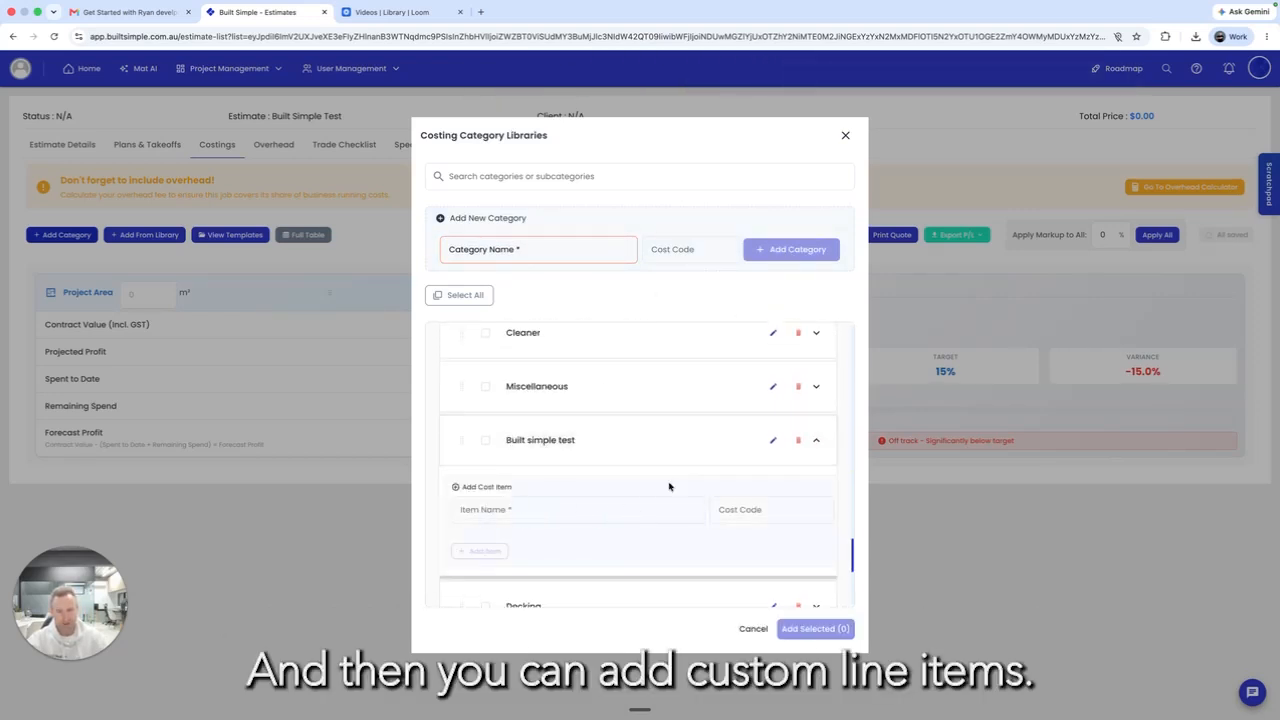
click(816, 441)
scroll(765, 380, up, 15)
scroll(773, 398, up, 3)
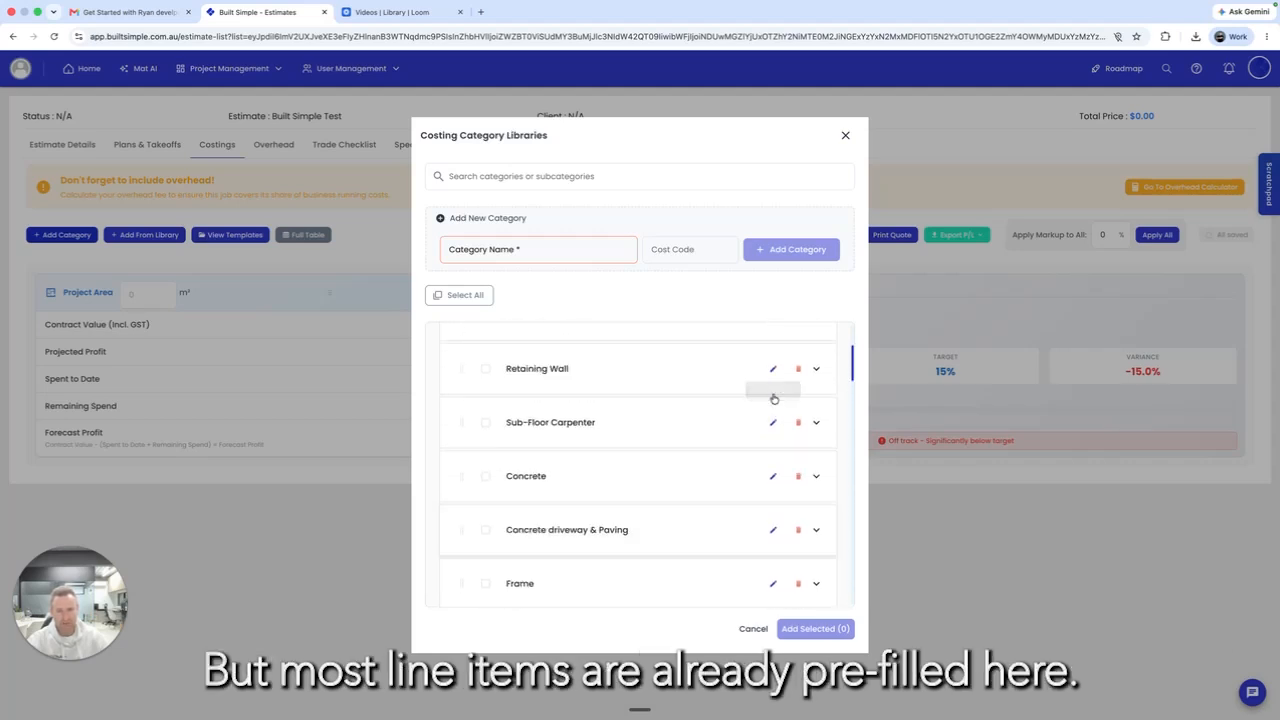
Step: Select Preliminaries items Building Permit, Warranty Insurance, VBA Building Levy, Engineering Fees and Company Overheads
click(816, 364)
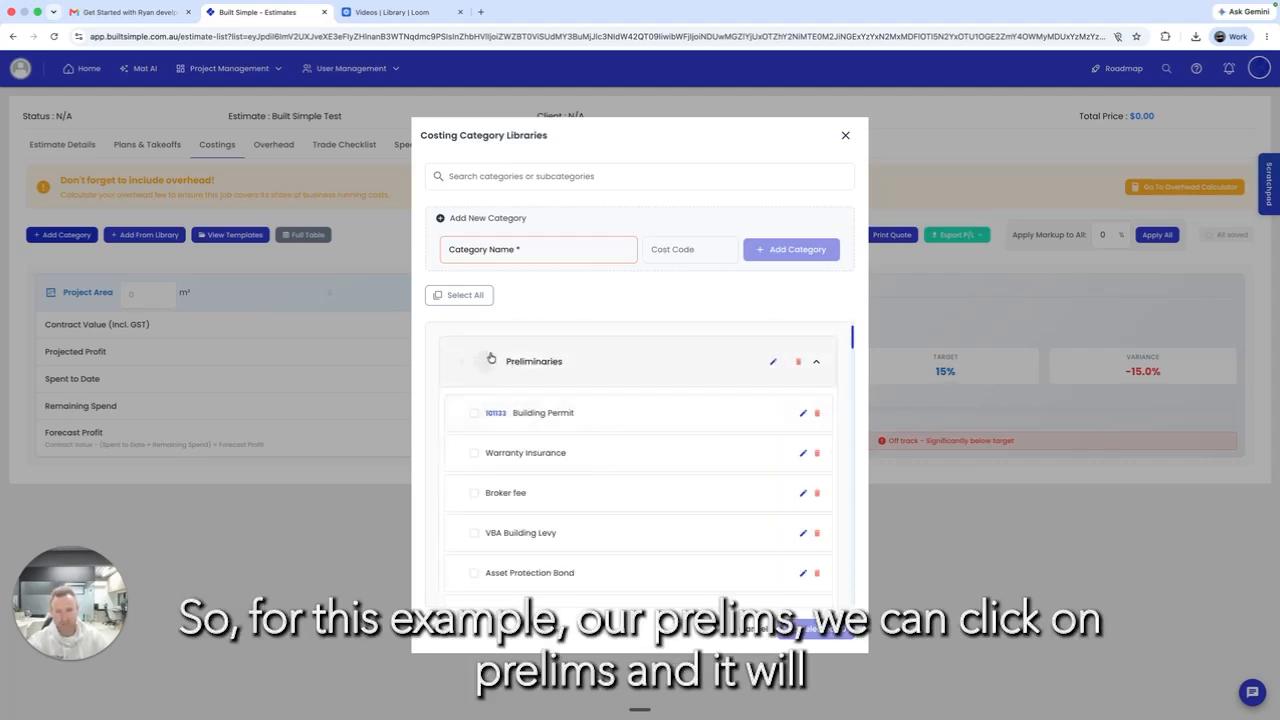
scroll(512, 434, down, 5)
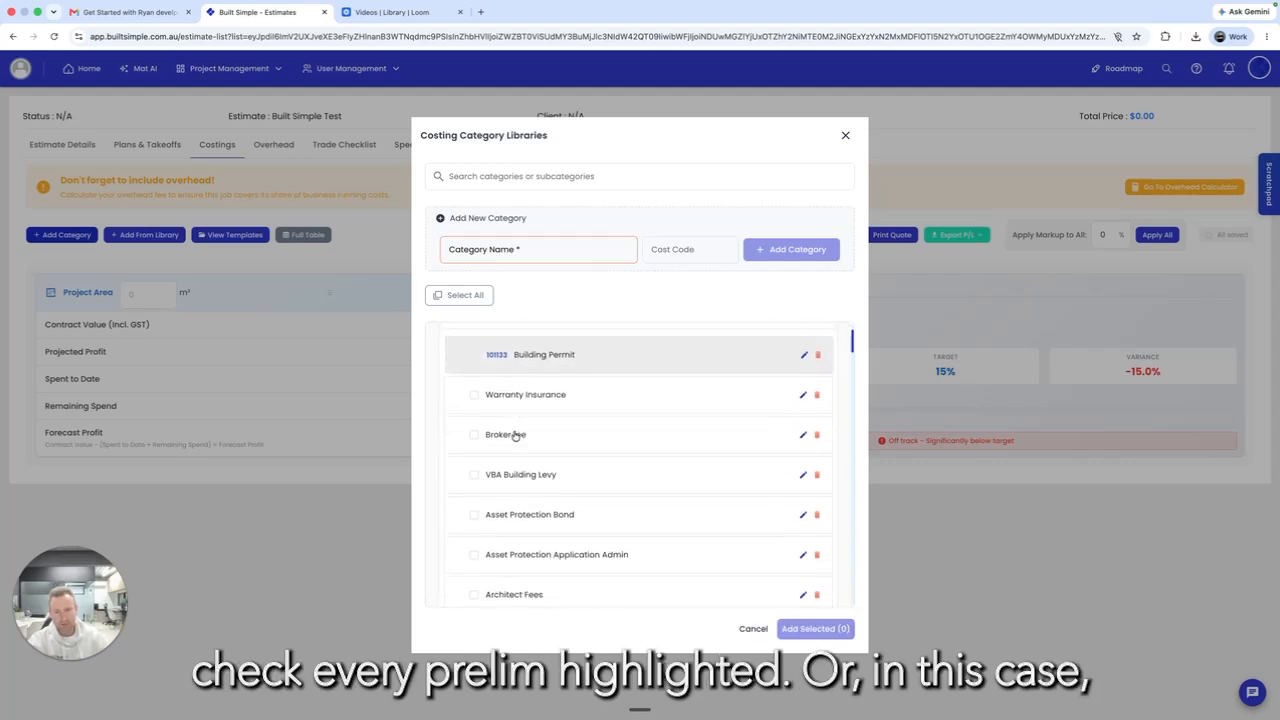
scroll(516, 434, down, 5)
scroll(516, 434, up, 4)
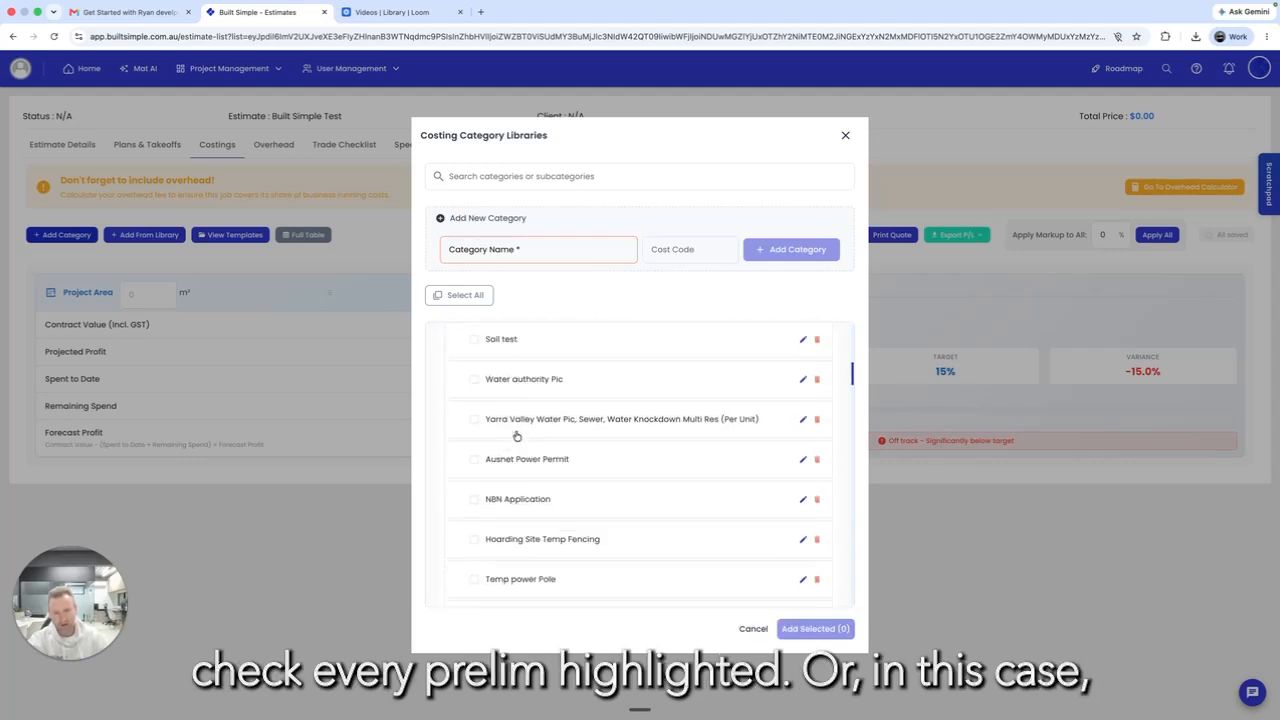
scroll(517, 435, up, 5)
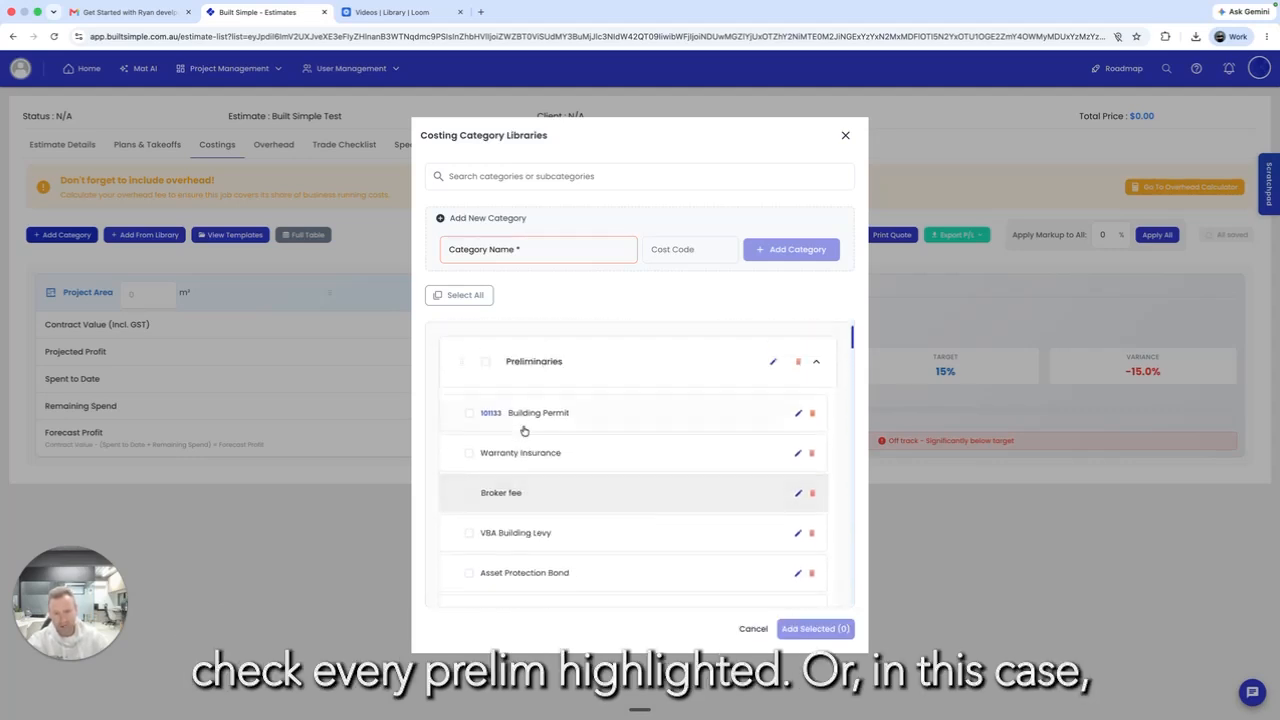
click(469, 414)
click(468, 455)
scroll(534, 509, down, 2)
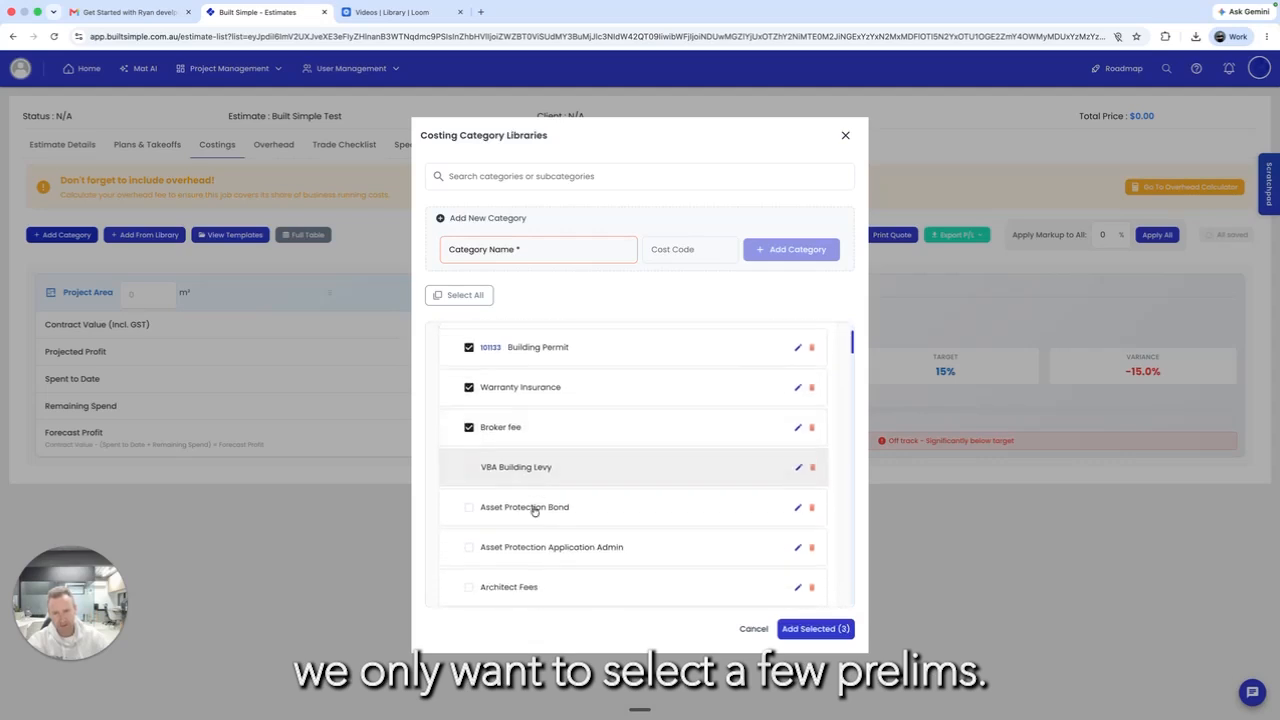
click(469, 446)
scroll(518, 517, down, 2)
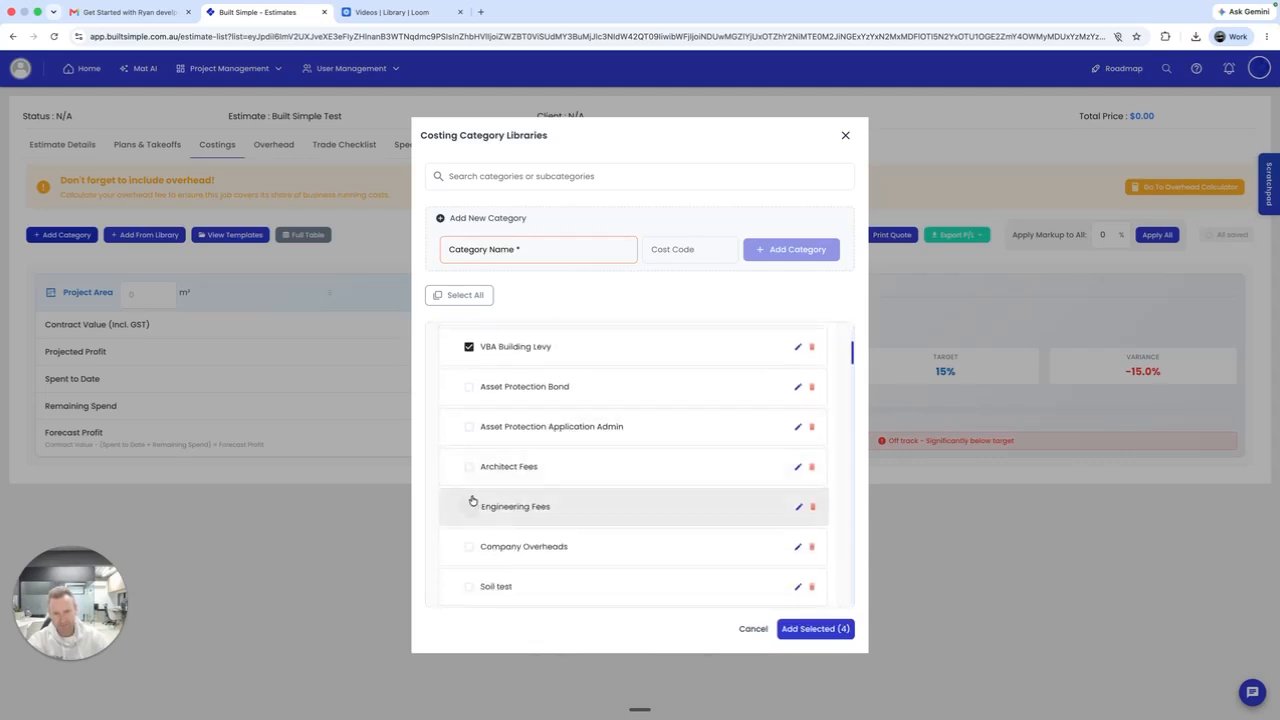
click(469, 506)
scroll(517, 523, down, 3)
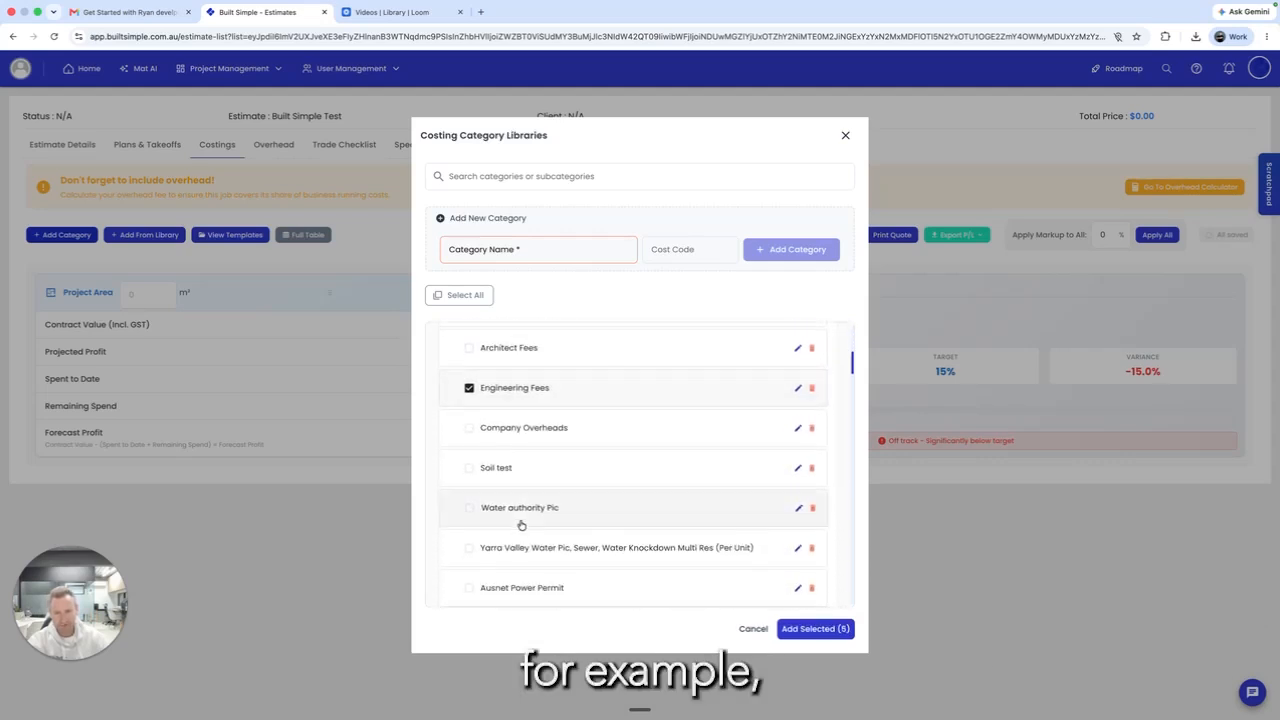
click(464, 430)
scroll(774, 363, up, 5)
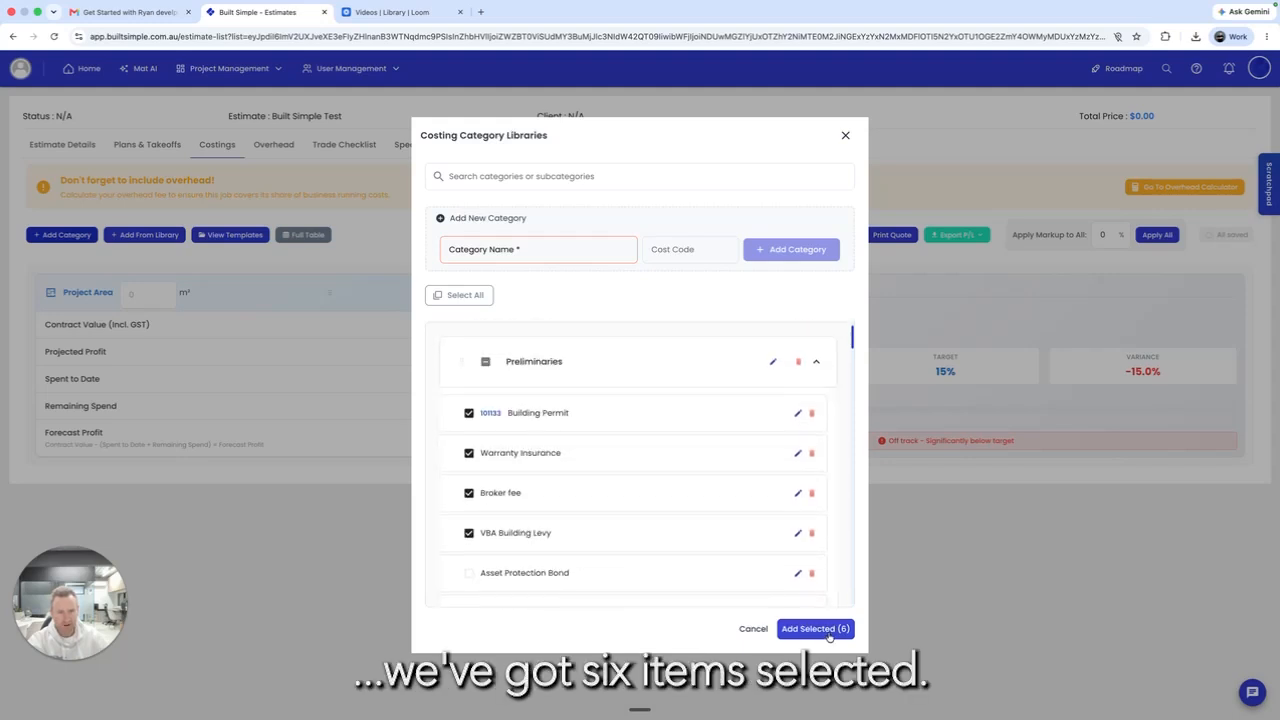
click(816, 366)
Step: Select Excavation Footings, Demolition, Tipping fees, Pad Footing Concrete and Labour to box up slab
scroll(800, 463, down, 1)
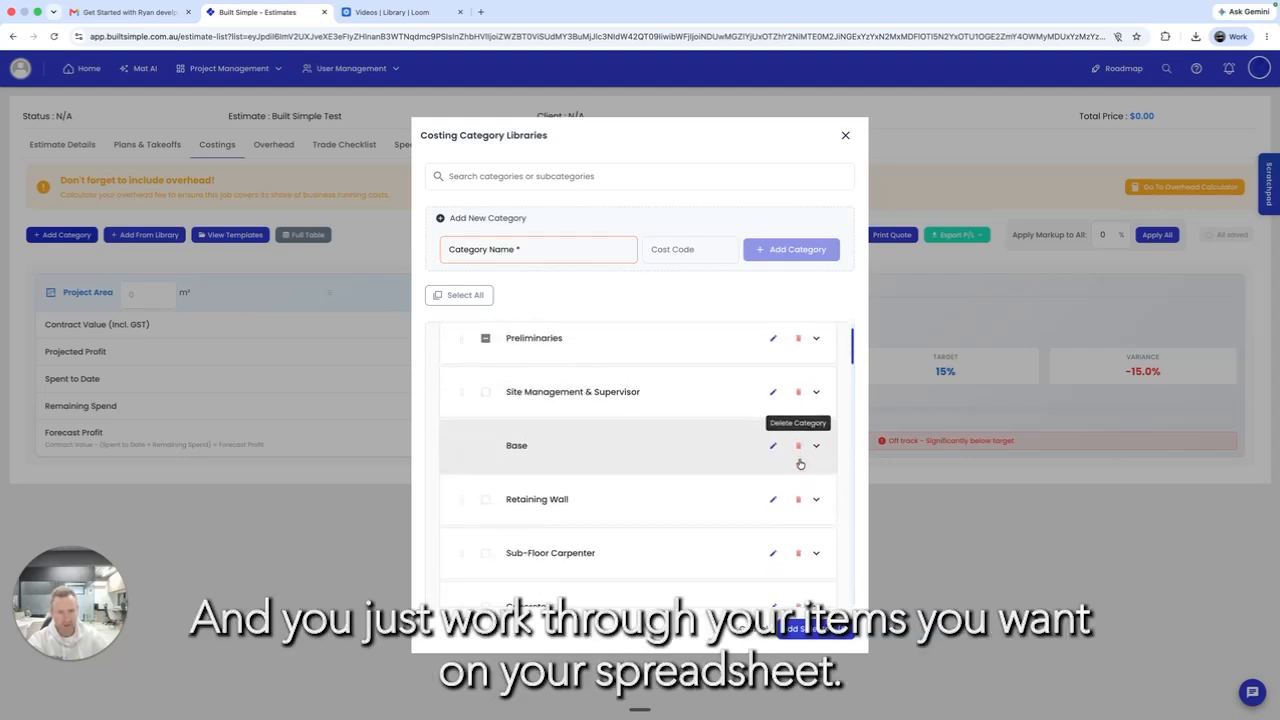
click(816, 449)
scroll(634, 514, down, 1)
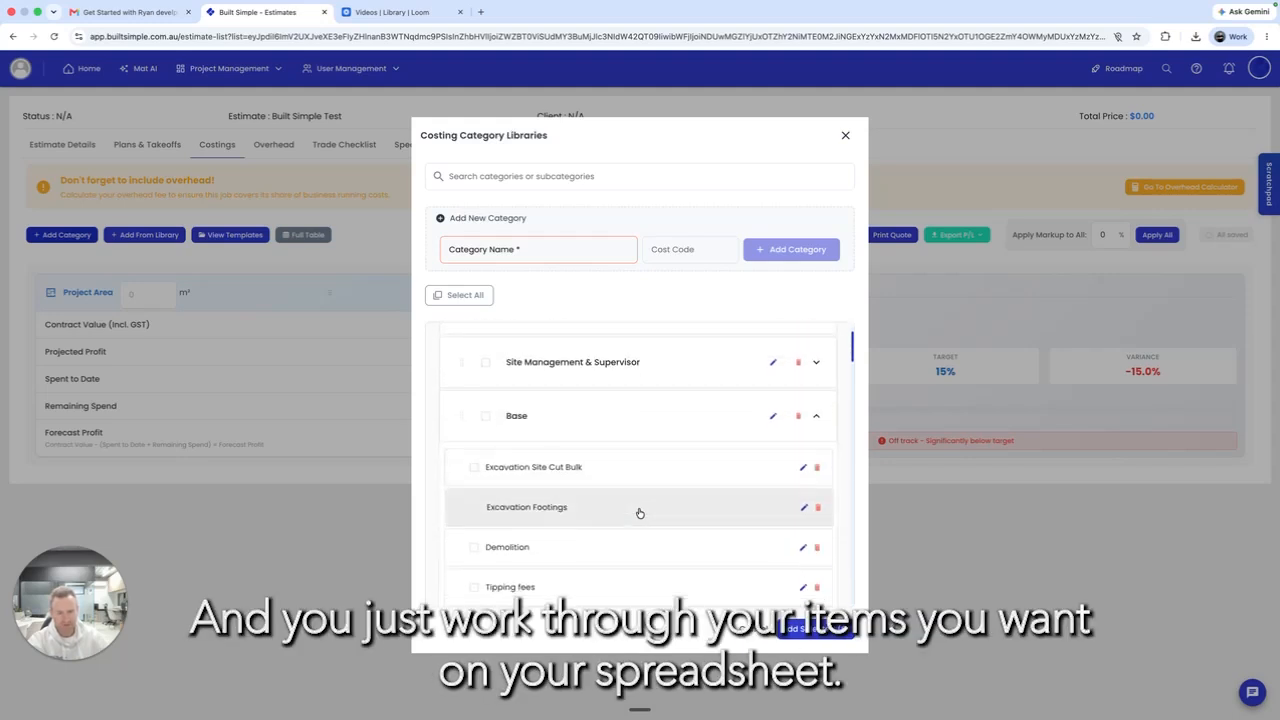
click(474, 507)
click(474, 547)
click(474, 587)
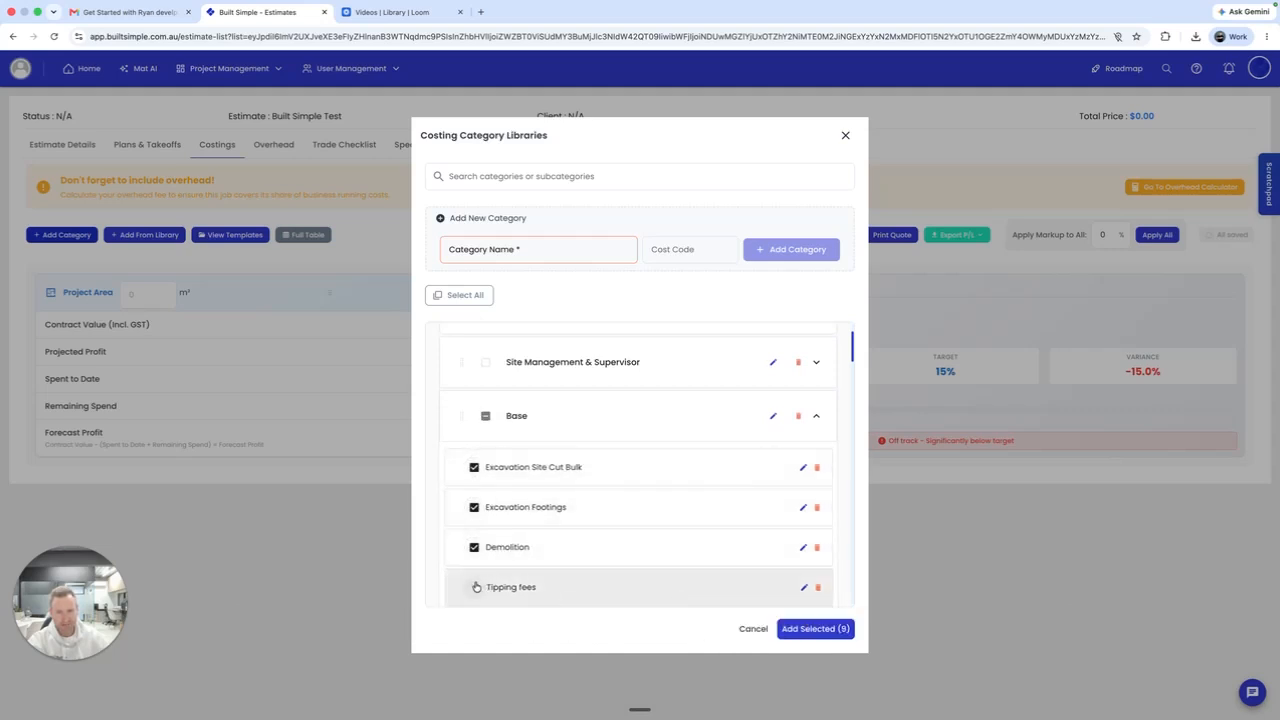
click(815, 416)
scroll(794, 472, down, 3)
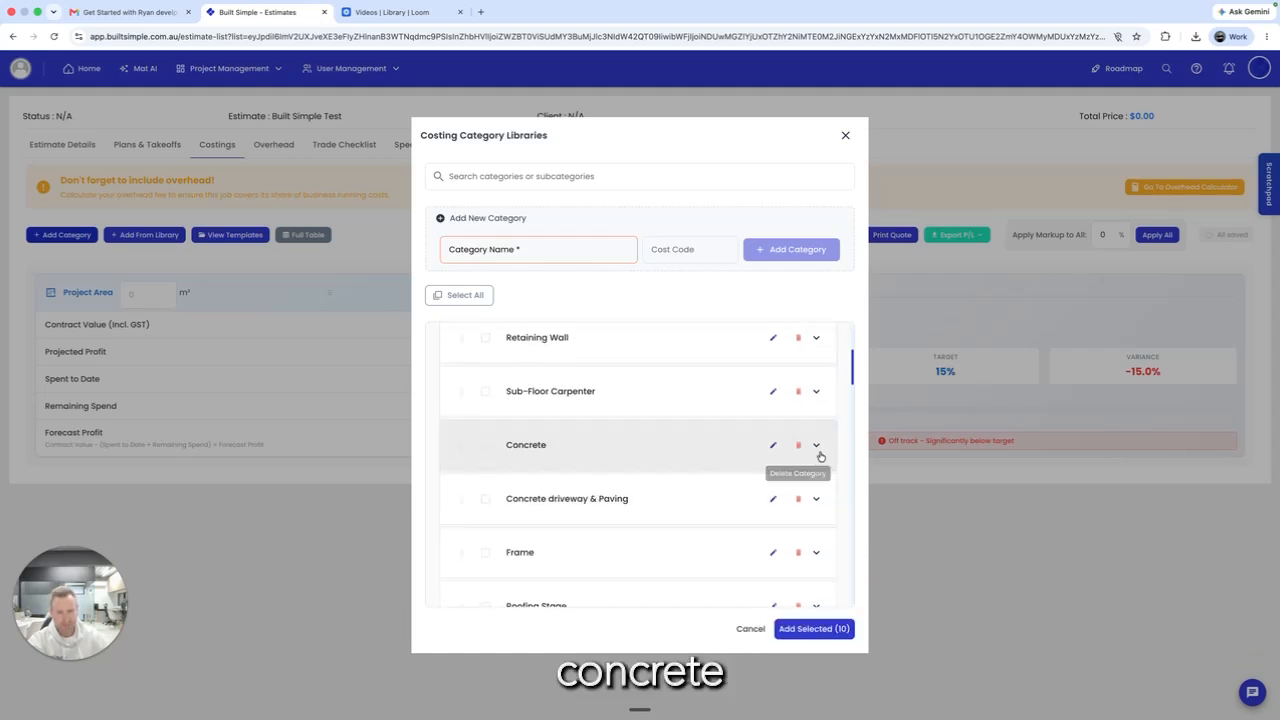
click(816, 445)
scroll(580, 531, down, 1)
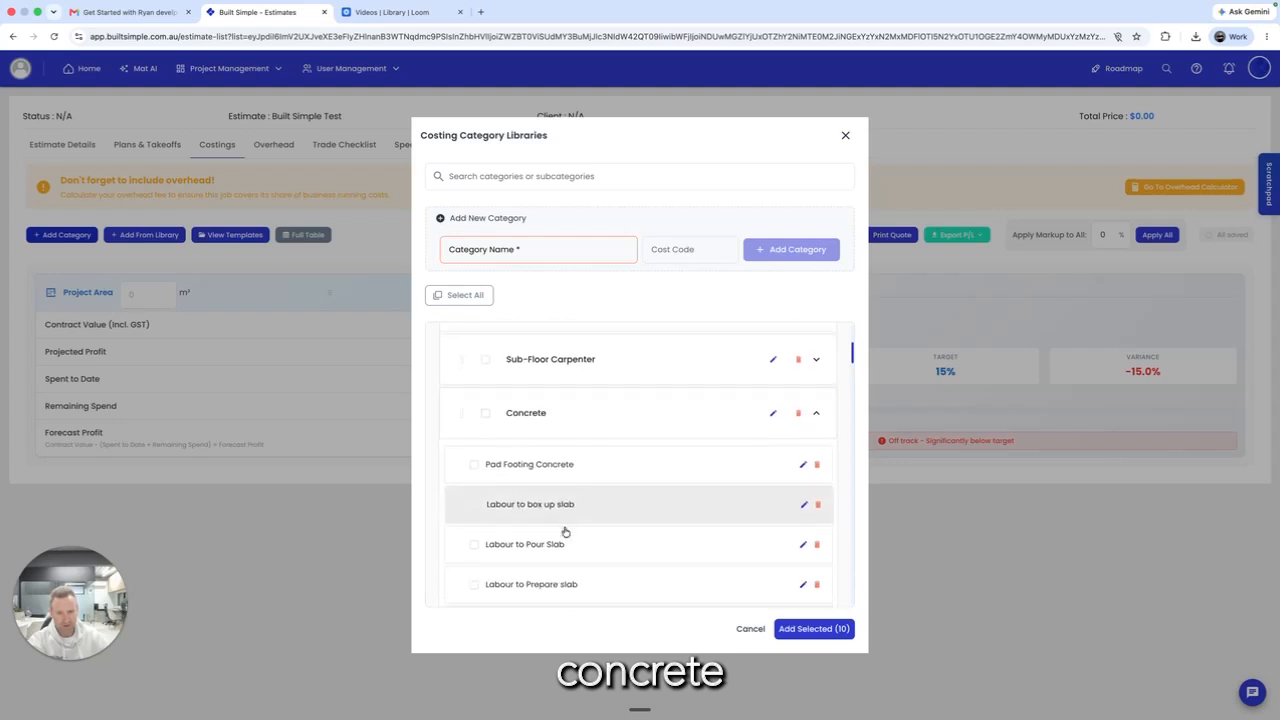
click(475, 466)
click(474, 505)
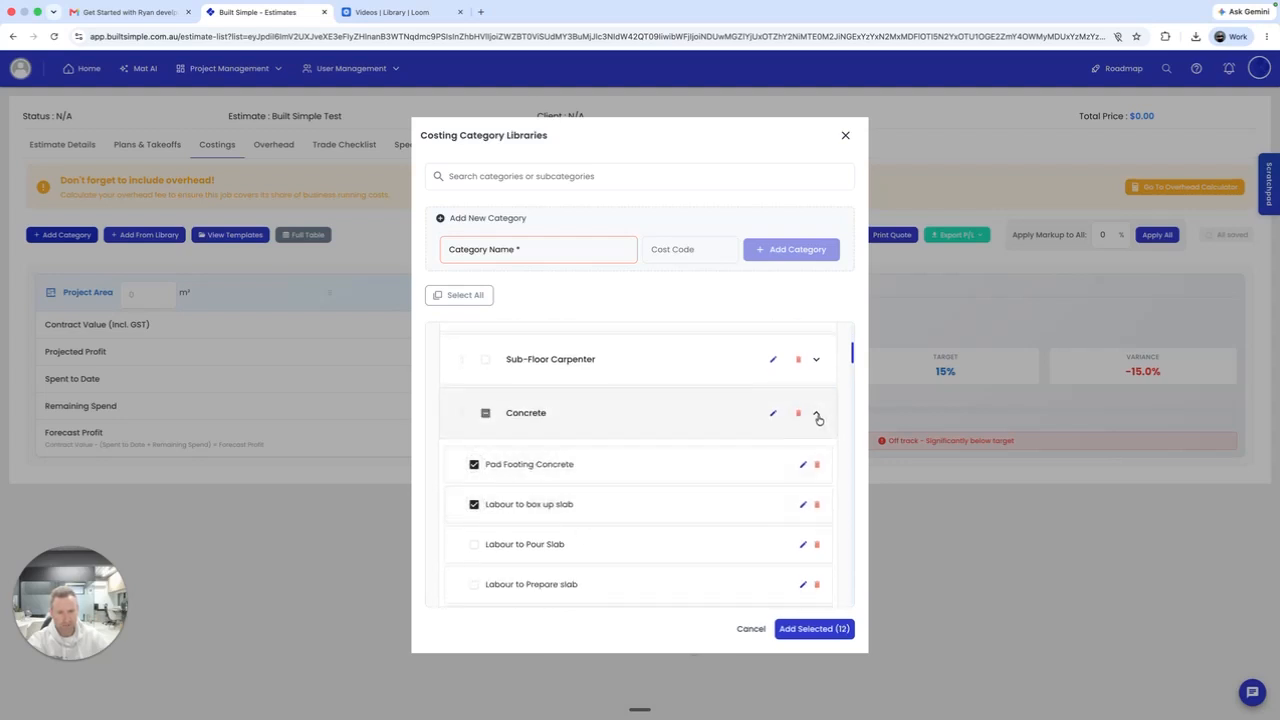
click(818, 418)
Step: Select Fascia & Gutter, External Labour Install, Cabinets, and Wardrobes and store rooms
scroll(748, 557, down, 5)
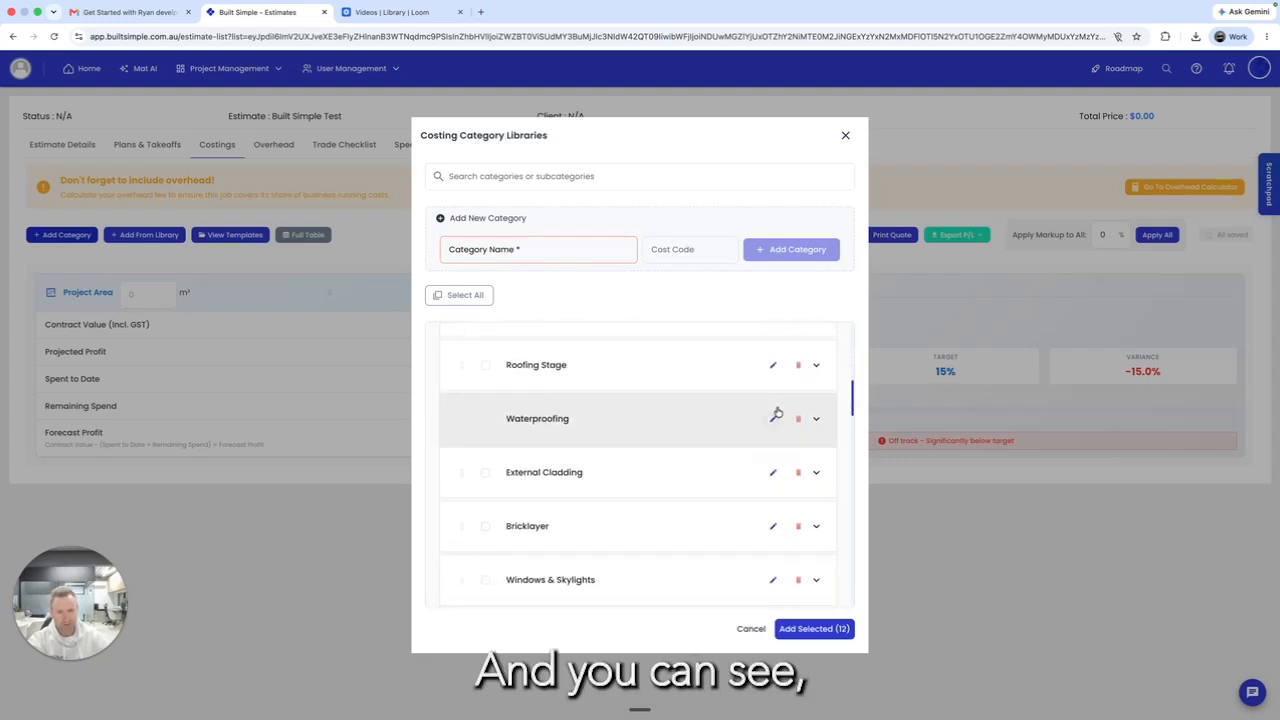
click(816, 365)
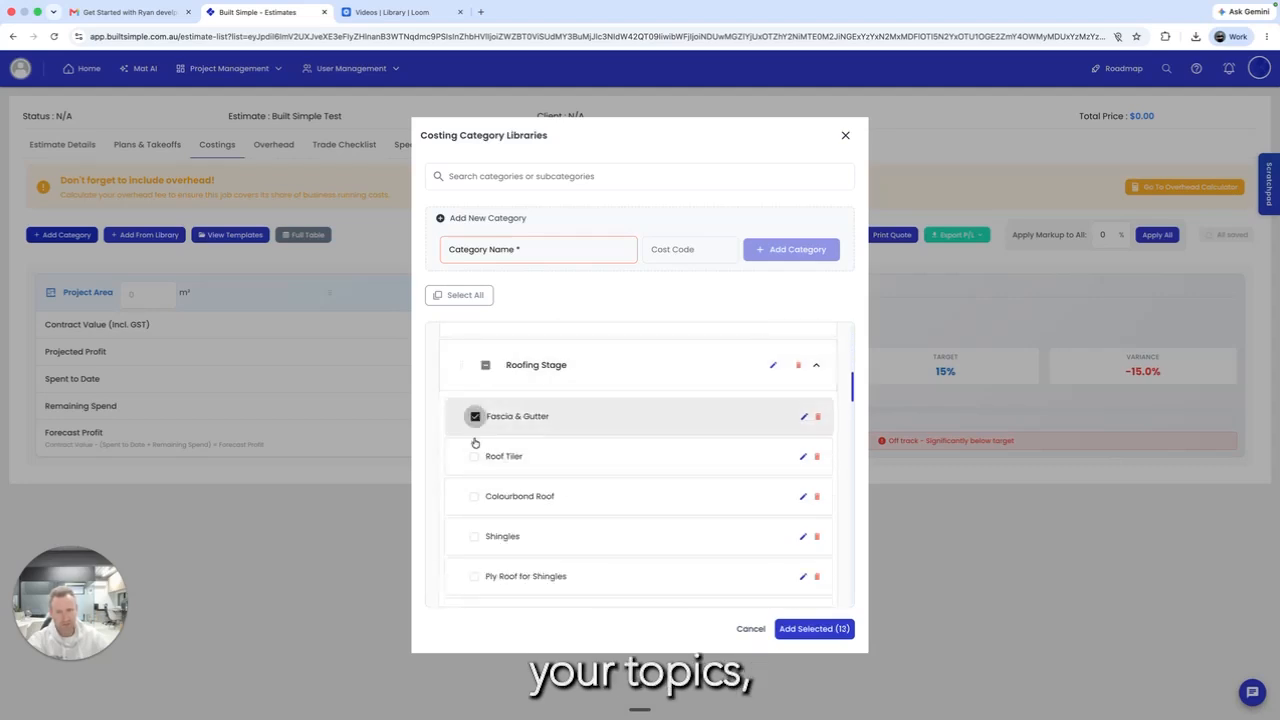
click(816, 365)
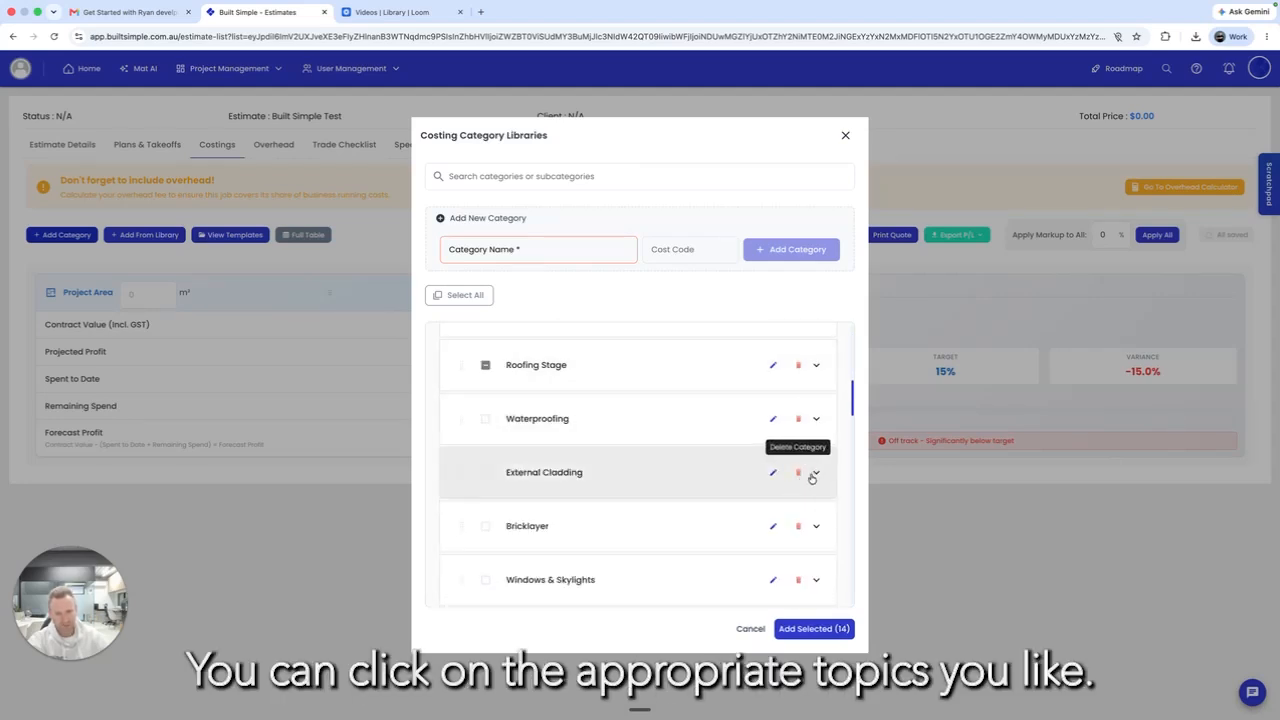
click(816, 473)
scroll(673, 503, down, 1)
scroll(673, 503, down, 1)
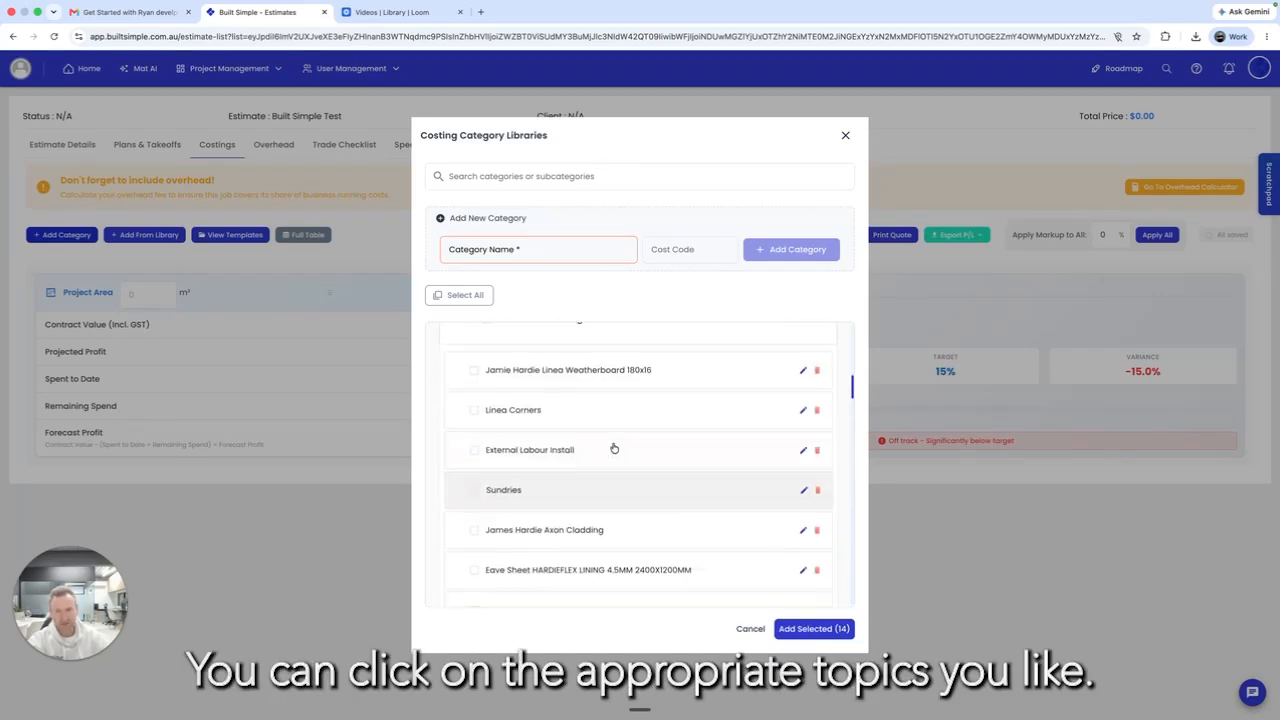
click(473, 444)
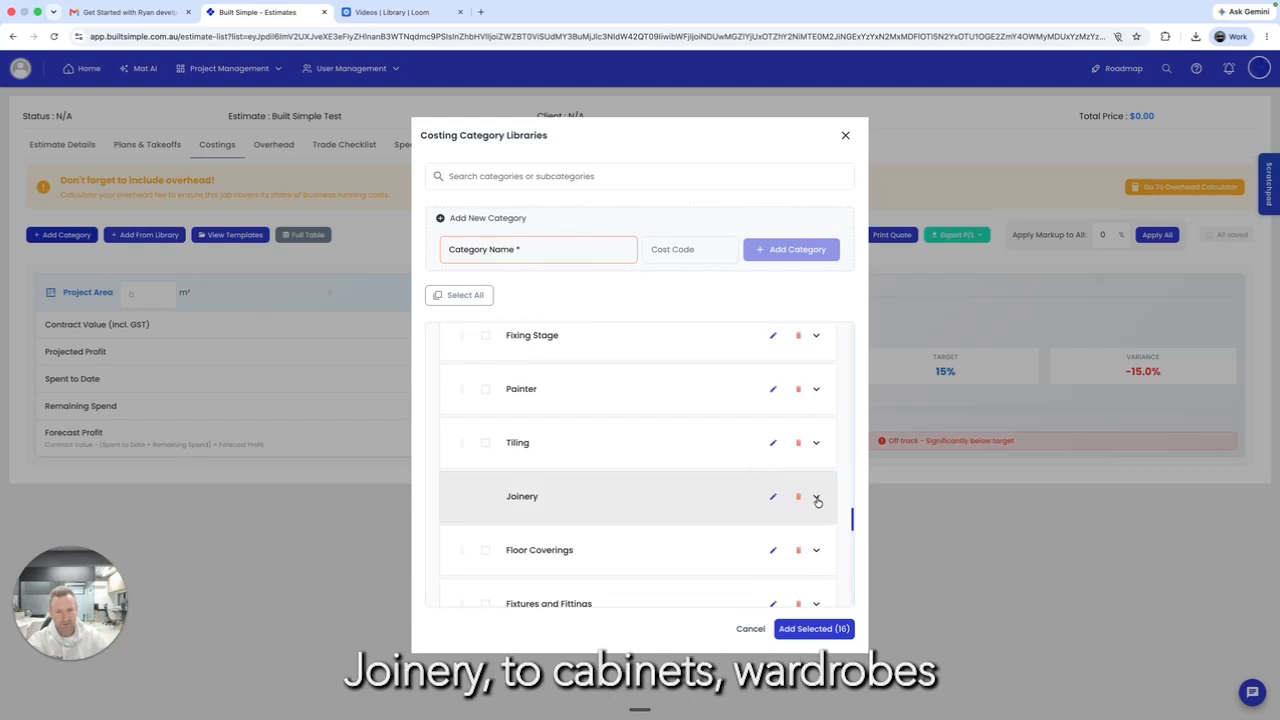
click(816, 496)
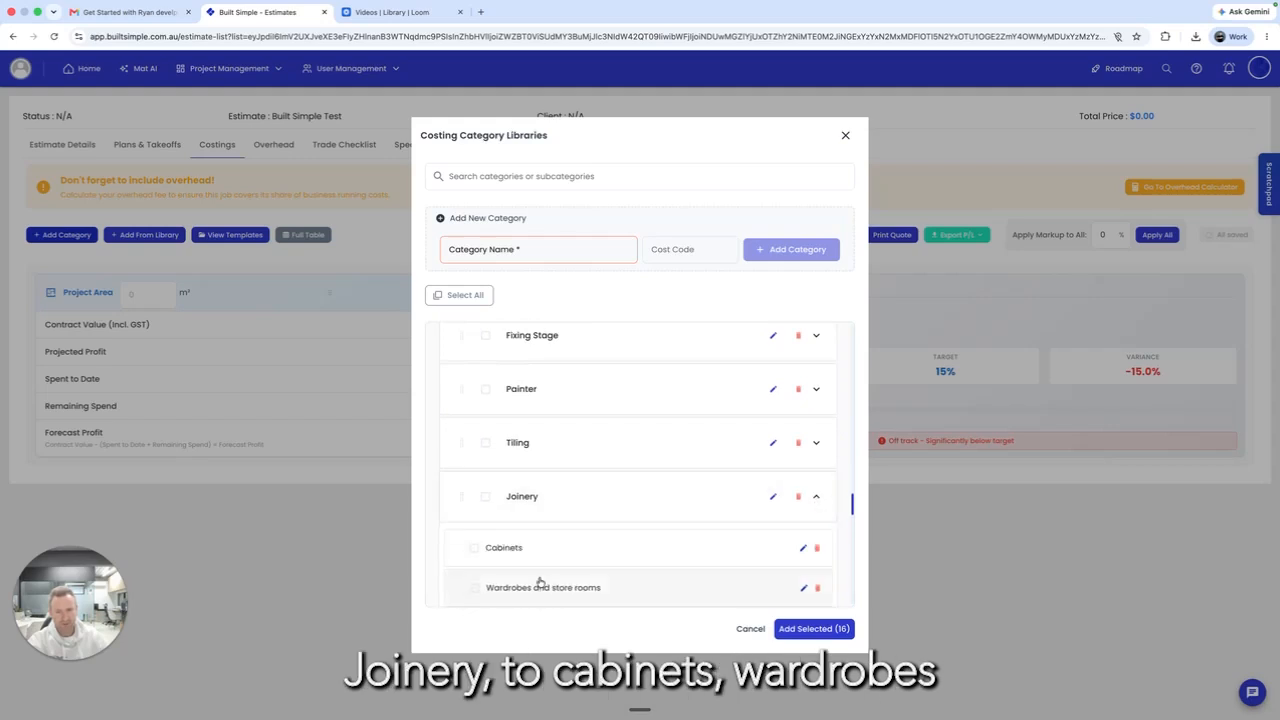
click(475, 549)
click(475, 589)
click(818, 498)
scroll(806, 525, down, 2)
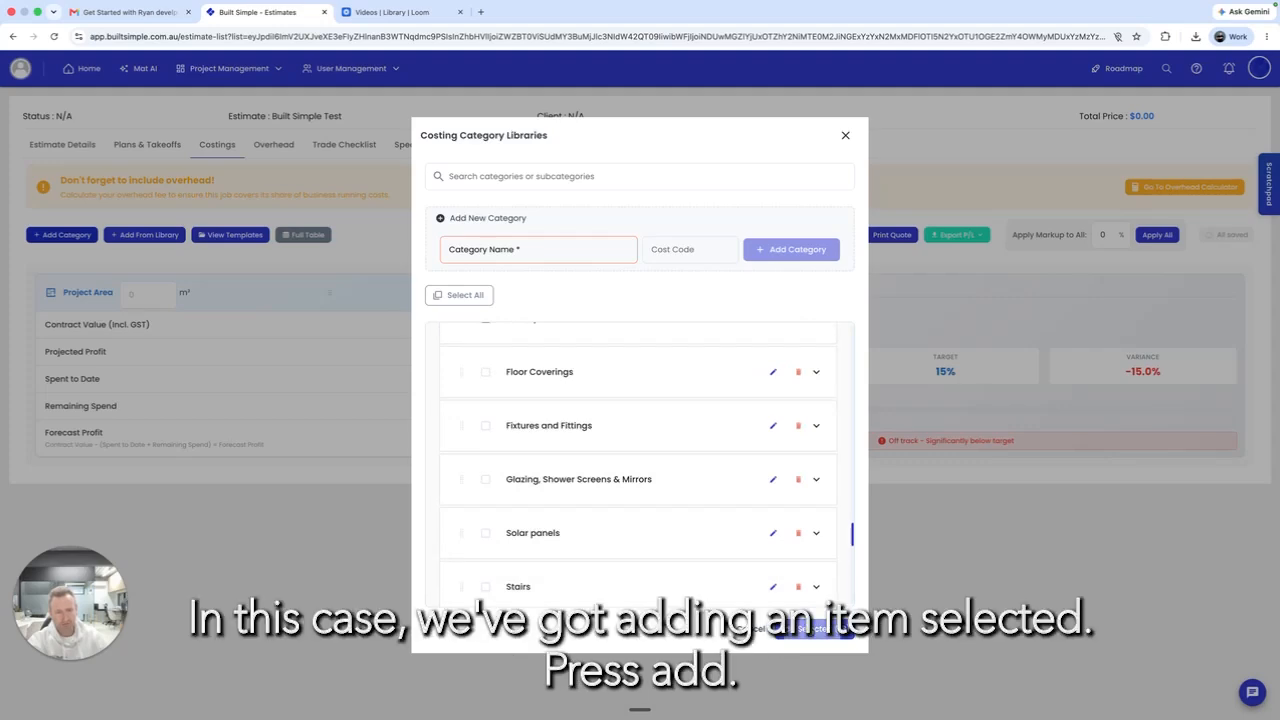
Step: Add all selected library items to the estimate's costings
click(812, 628)
scroll(677, 452, down, 2)
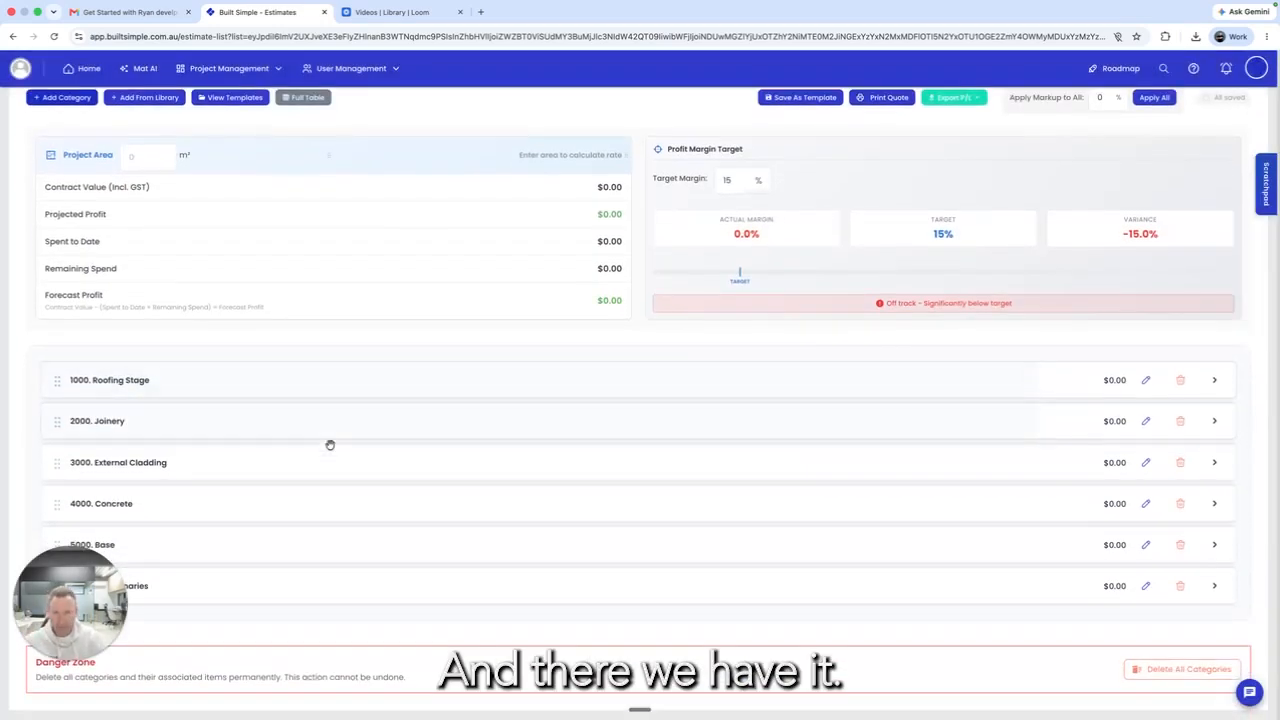
scroll(290, 483, down, 1)
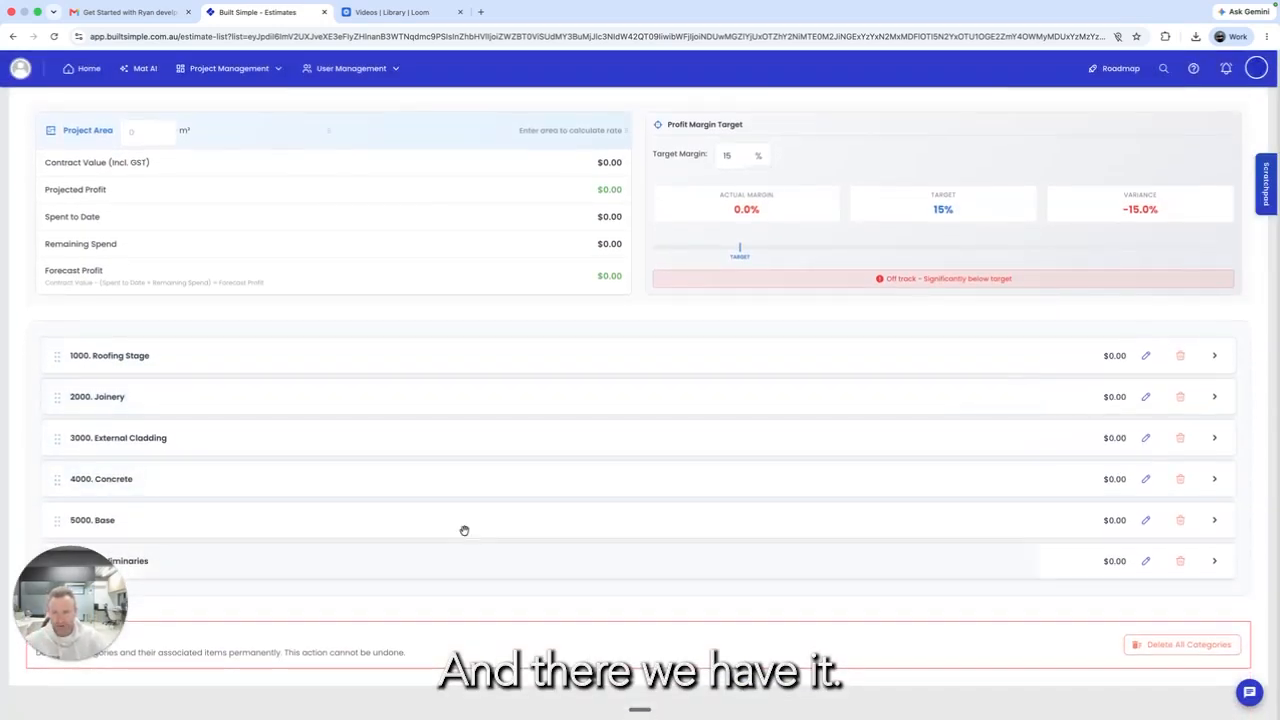
Step: Drag Preliminaries to the top, Concrete to second, and Joinery below External Cladding
drag(171, 566, 177, 374)
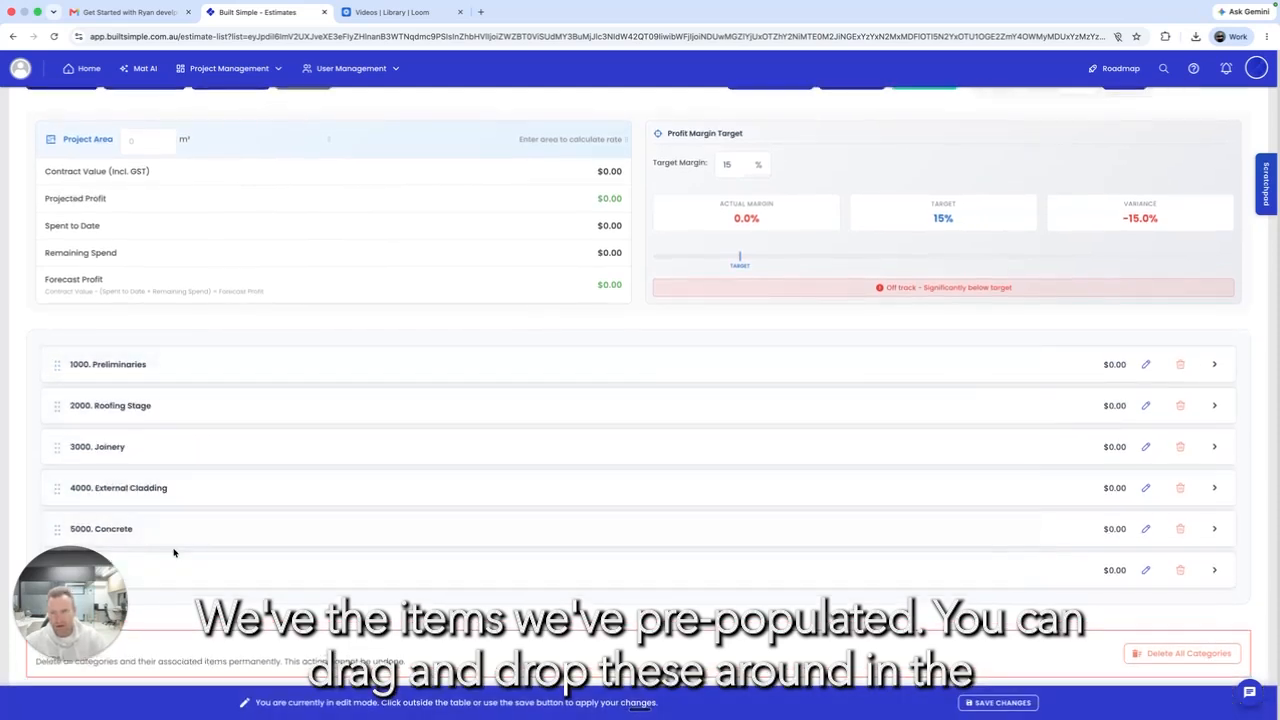
drag(166, 531, 174, 415)
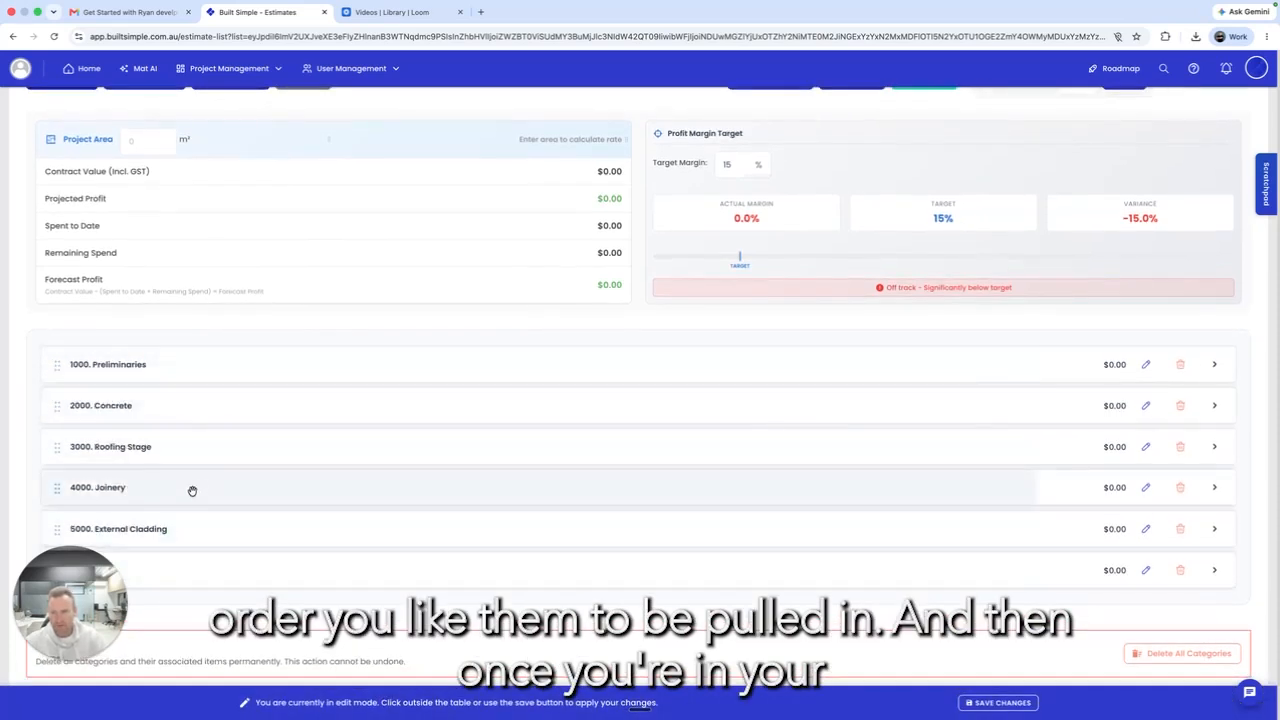
drag(175, 501, 194, 480)
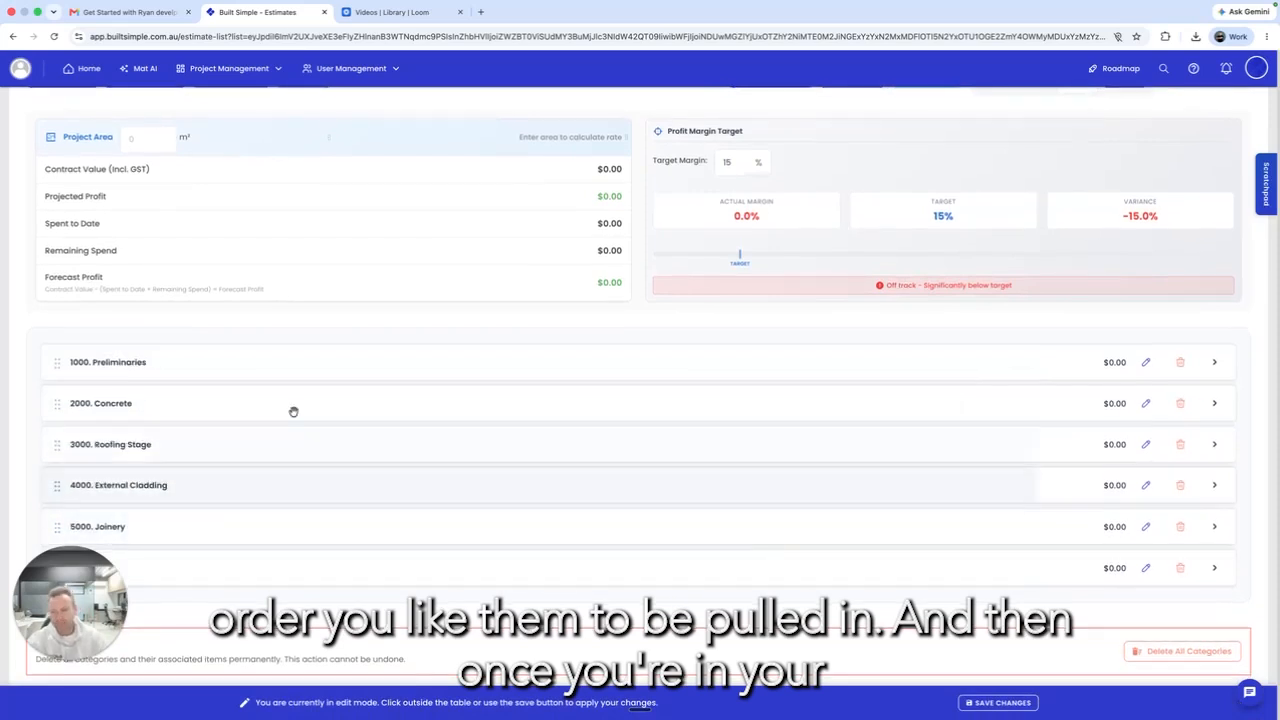
Step: Price the Building Permit line: supplier Peak, quantity 1, unit cost $3,400
click(1214, 362)
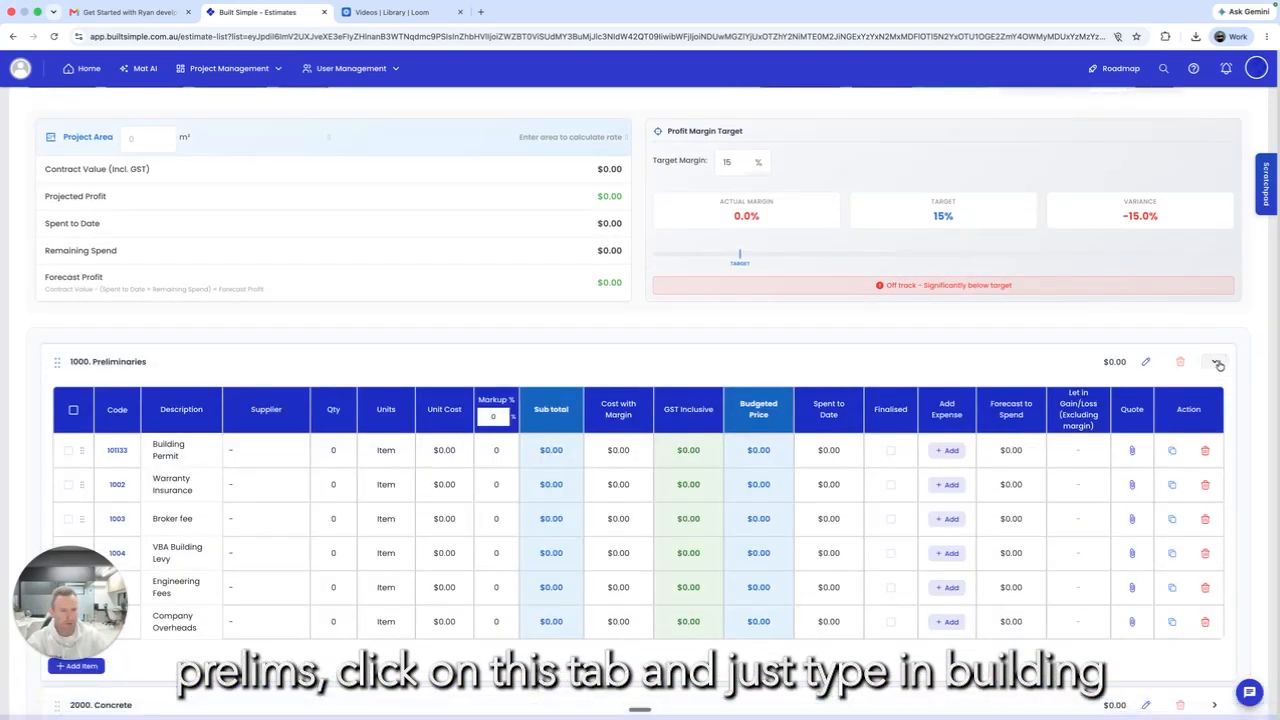
scroll(281, 430, down, 1)
click(275, 417)
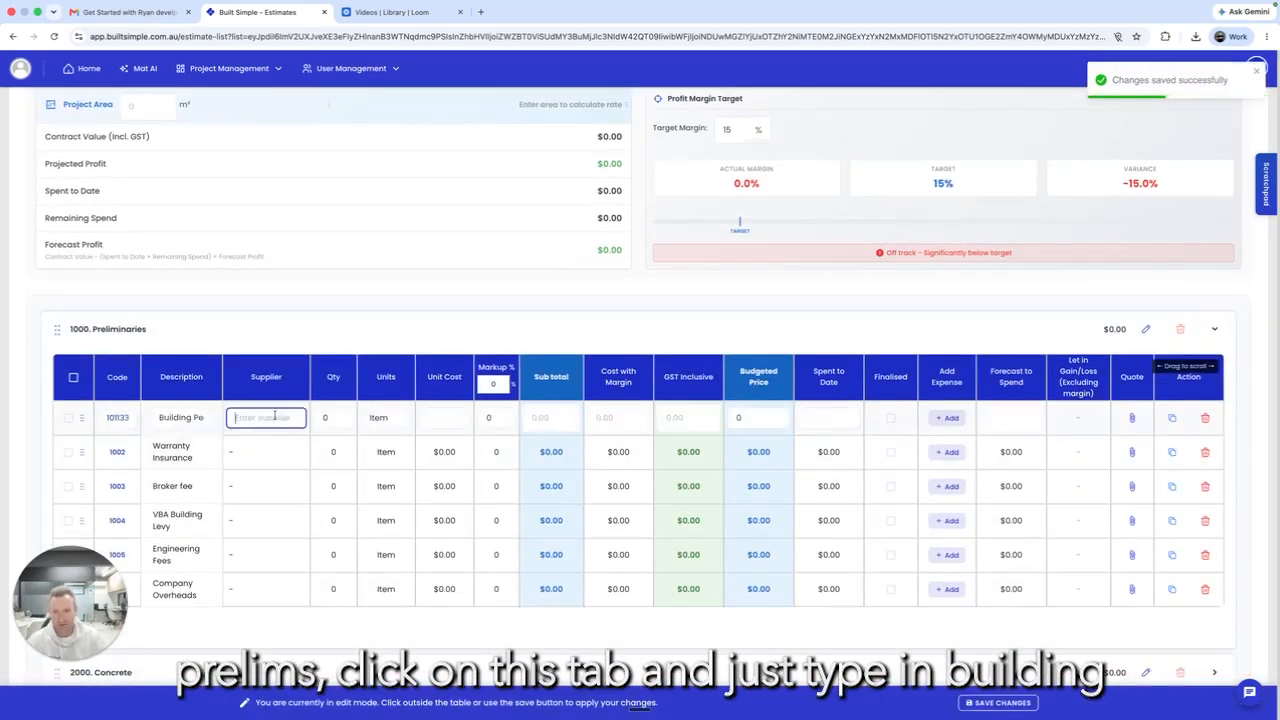
click(328, 417)
text(1)
click(458, 412)
text(3400)
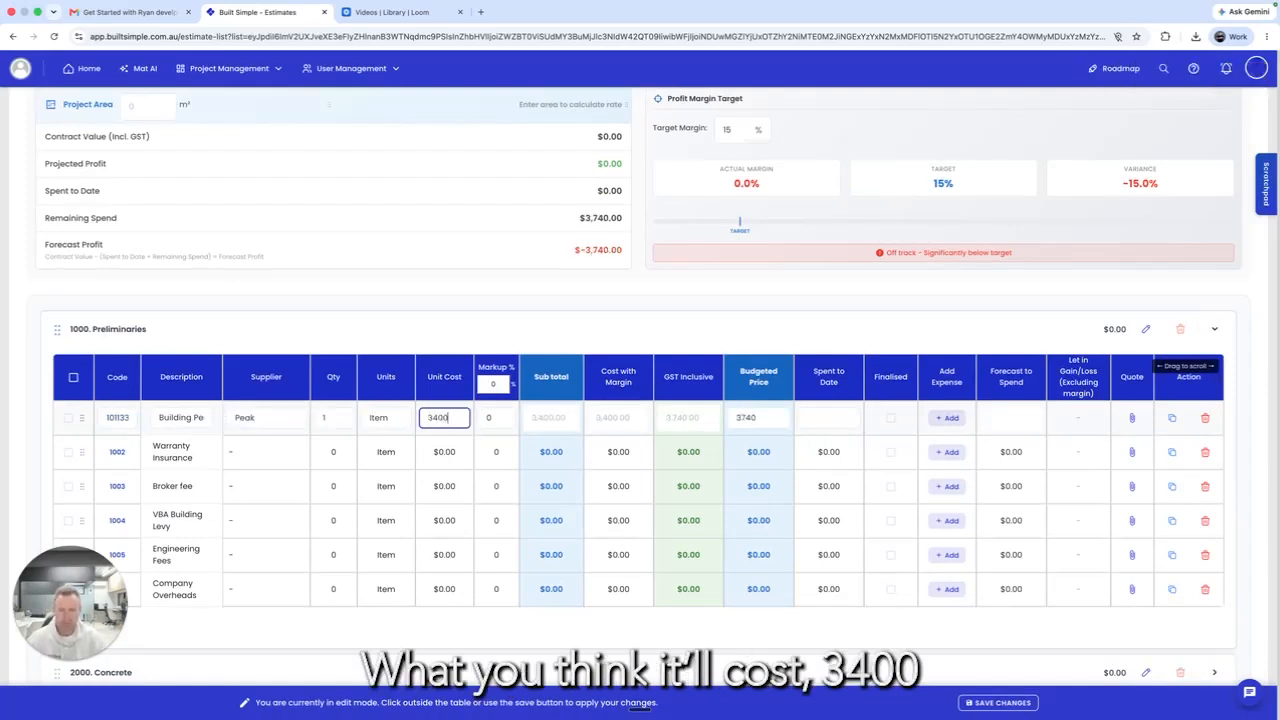
Step: Apply a 20% markup to all Preliminaries items
click(494, 385)
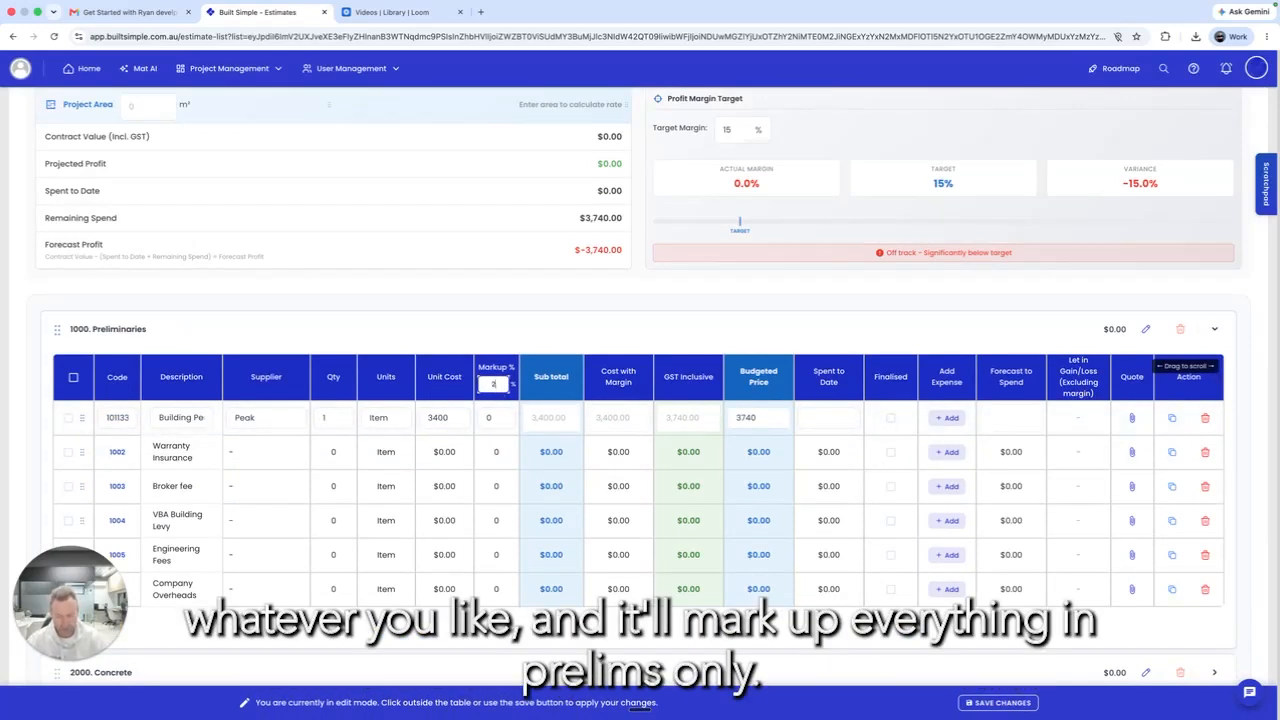
key(Return)
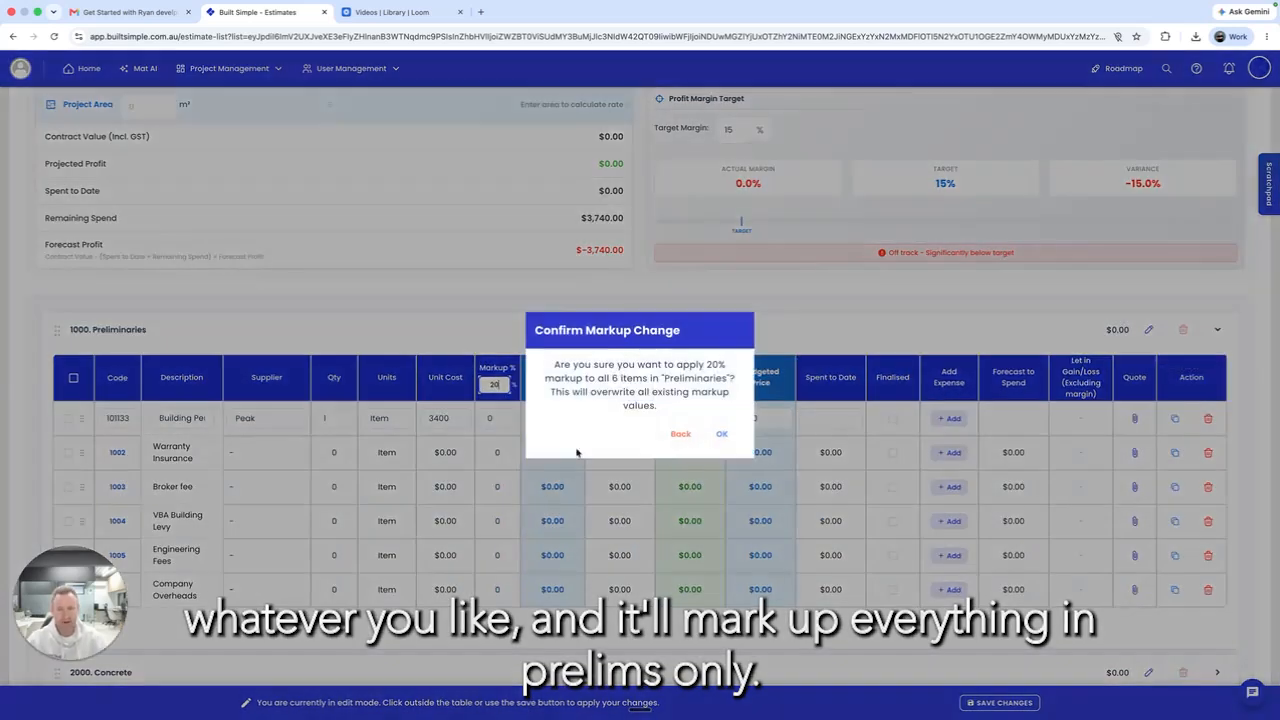
click(722, 436)
scroll(522, 571, down, 3)
scroll(522, 571, up, 5)
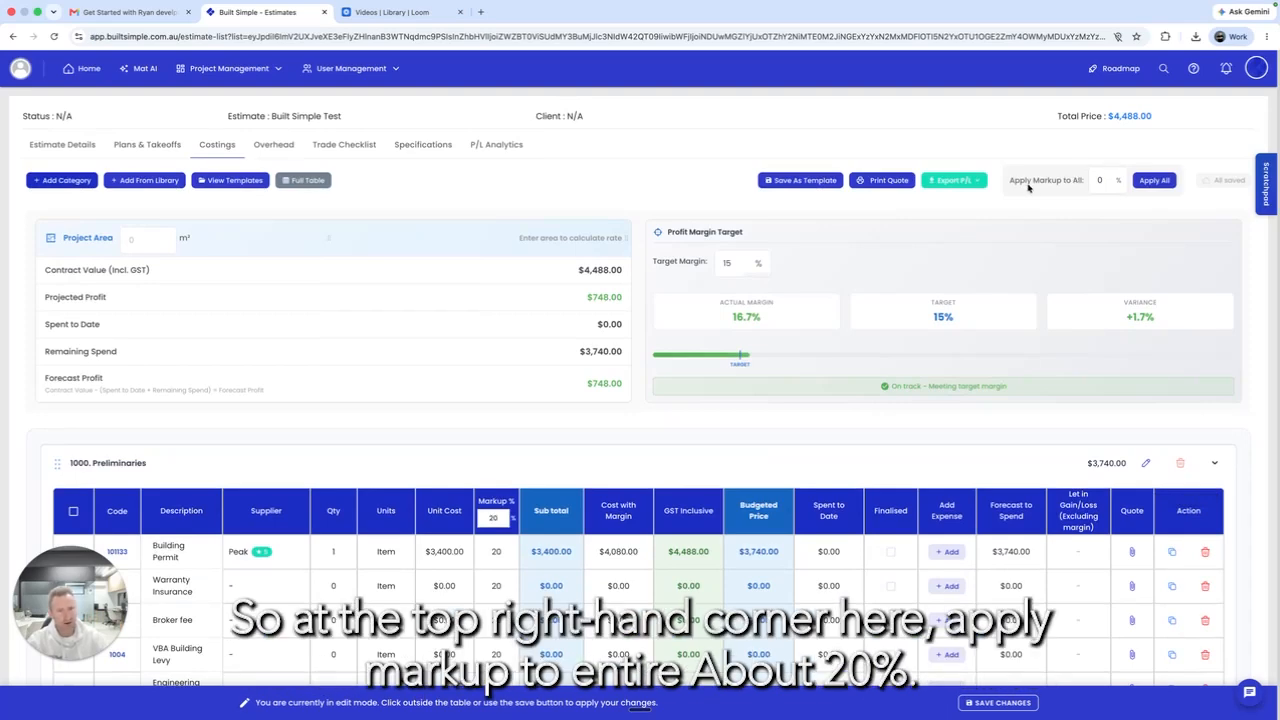
Step: Apply a 20% markup to all 18 items in the estimate
click(1103, 180)
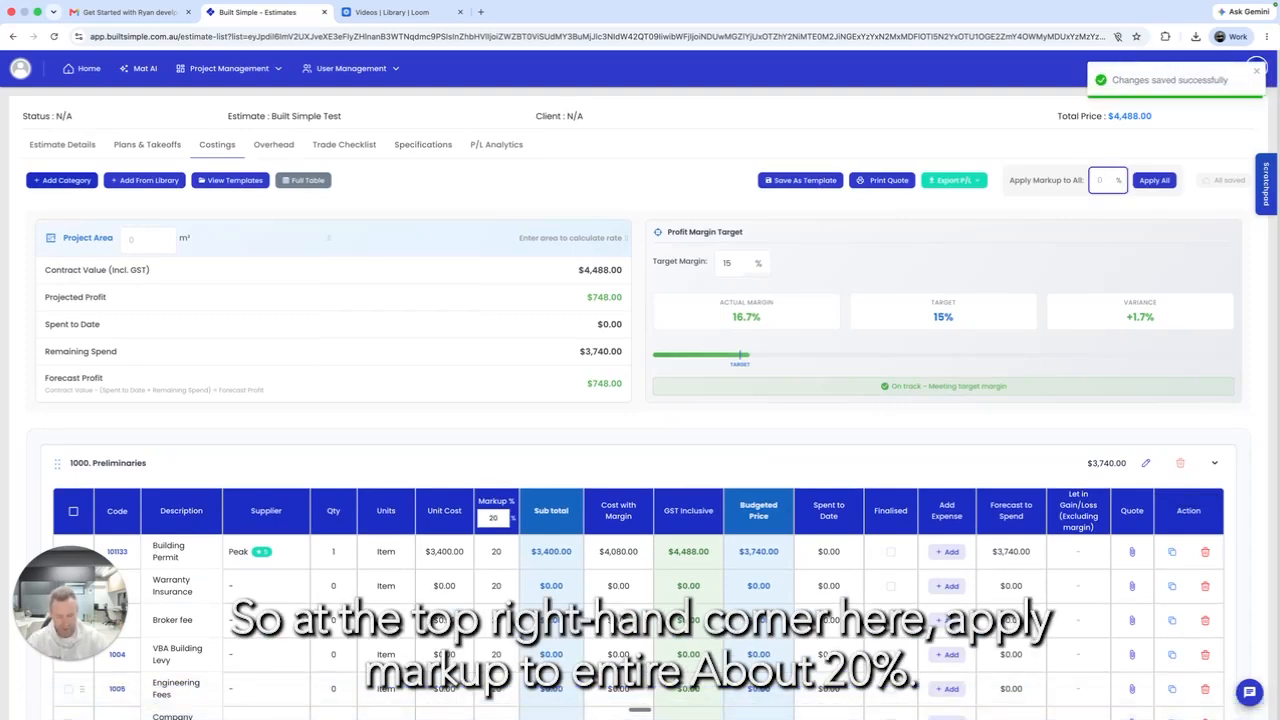
click(1156, 180)
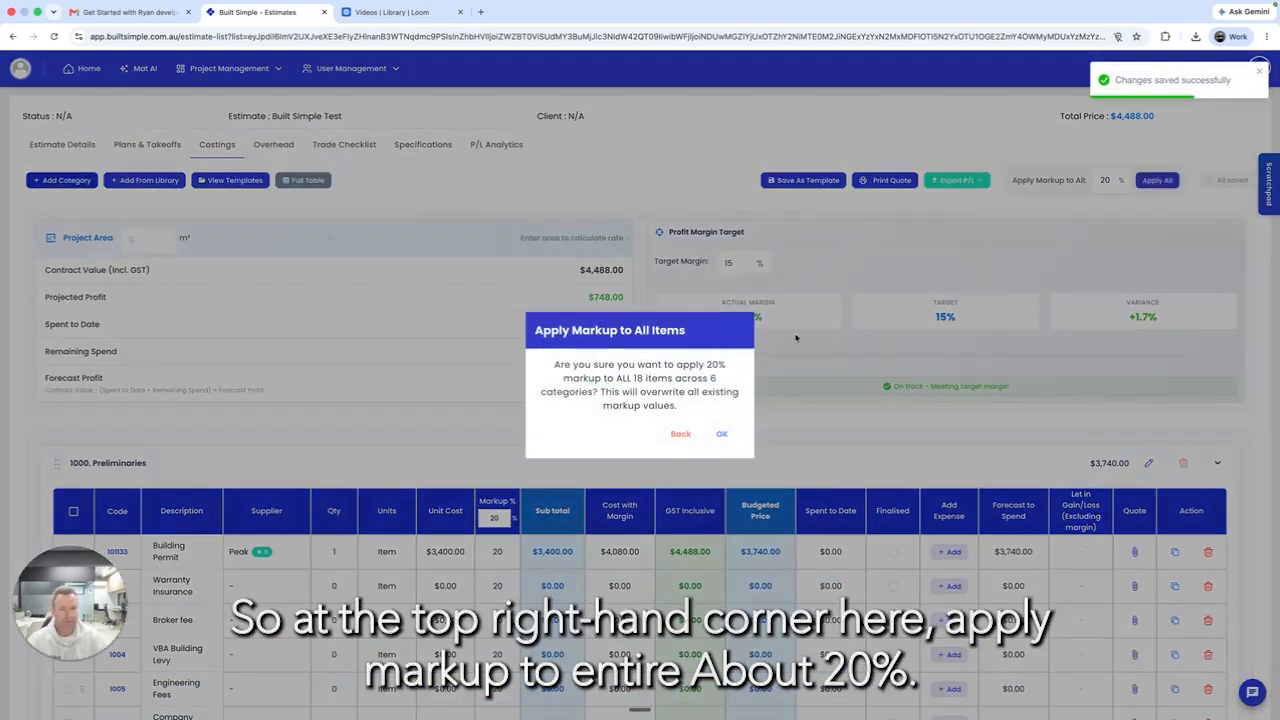
click(721, 433)
scroll(549, 467, down, 5)
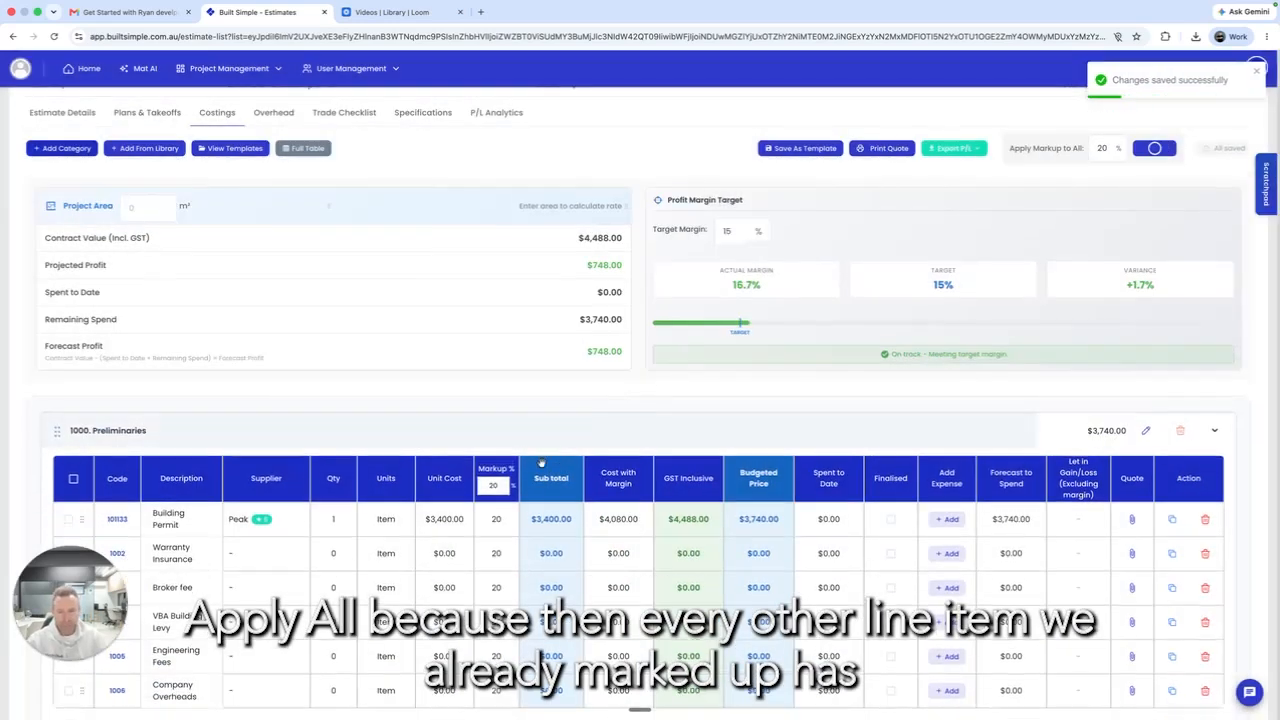
scroll(549, 467, down, 1)
Step: Expand Concrete's line items and bring up the Building Permit's quote attachments
click(1214, 397)
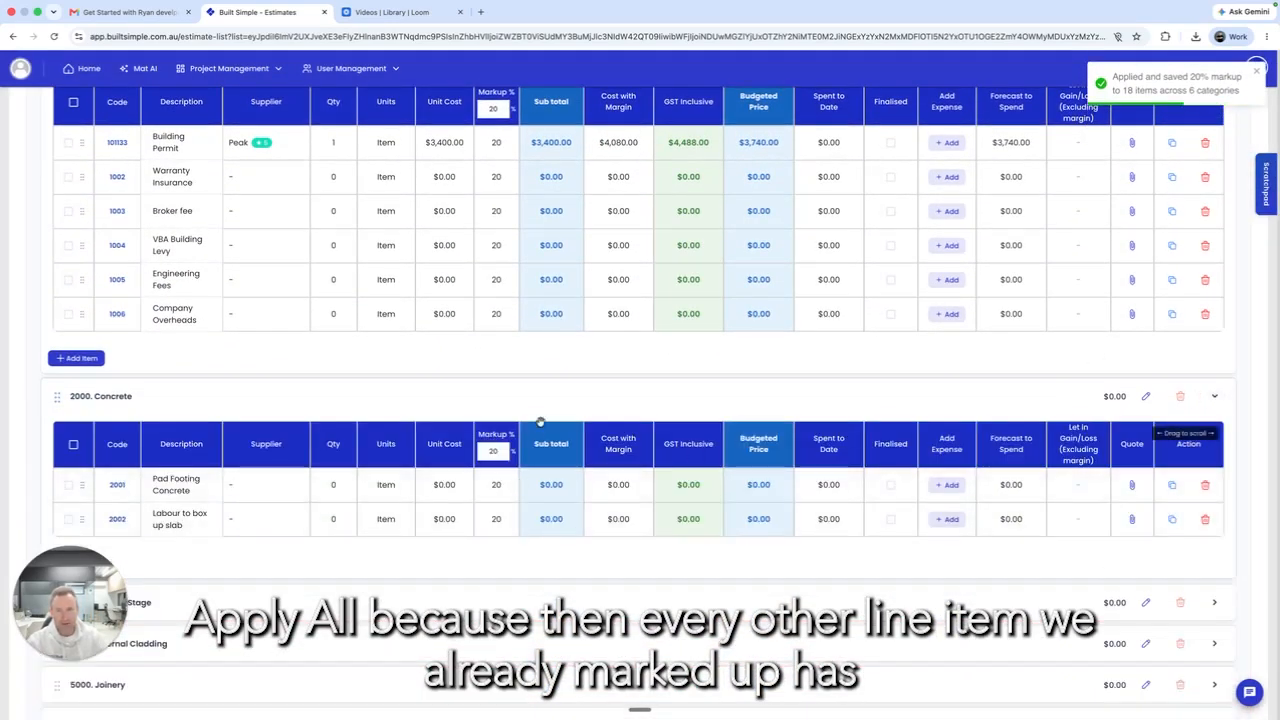
scroll(540, 421, up, 3)
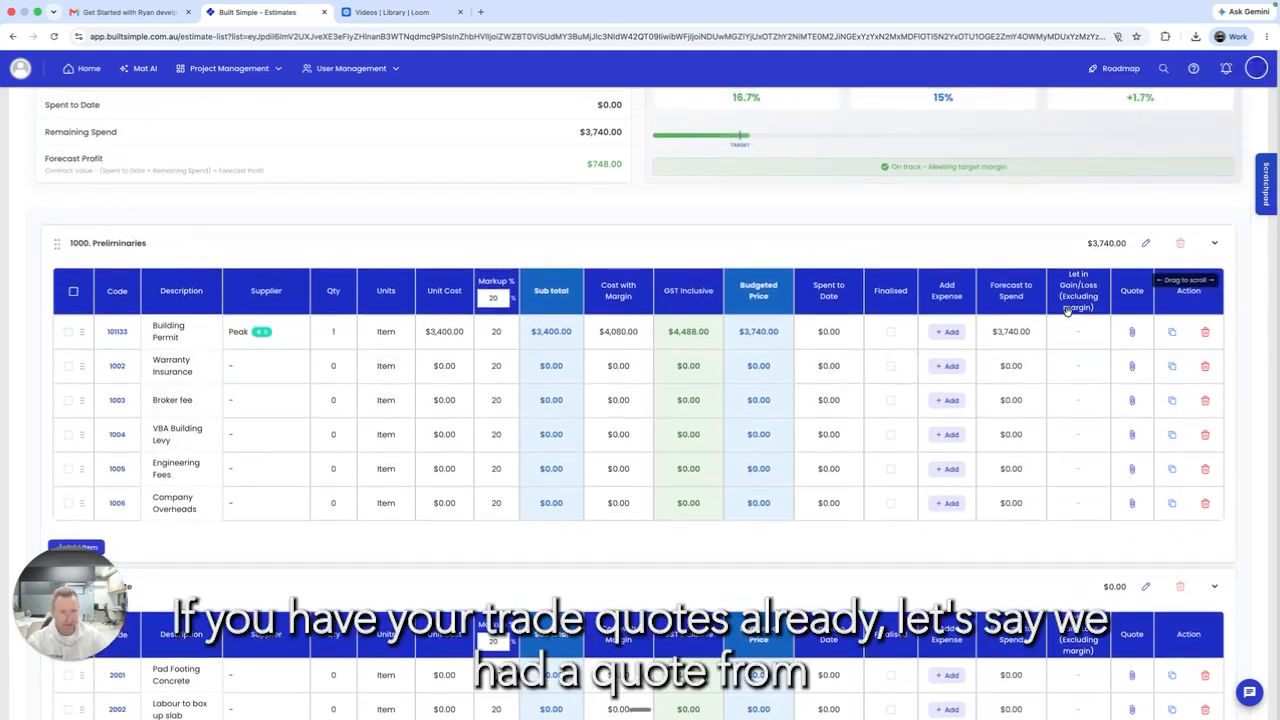
scroll(1035, 306, up, 1)
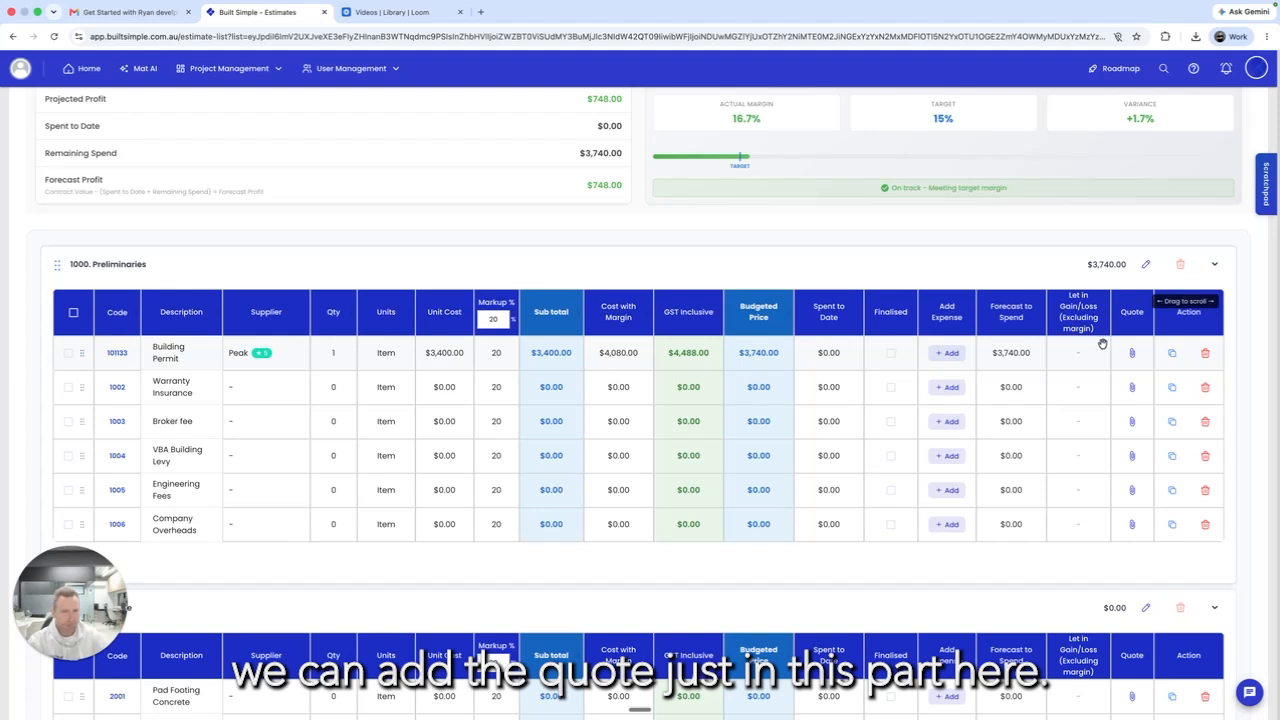
click(1133, 354)
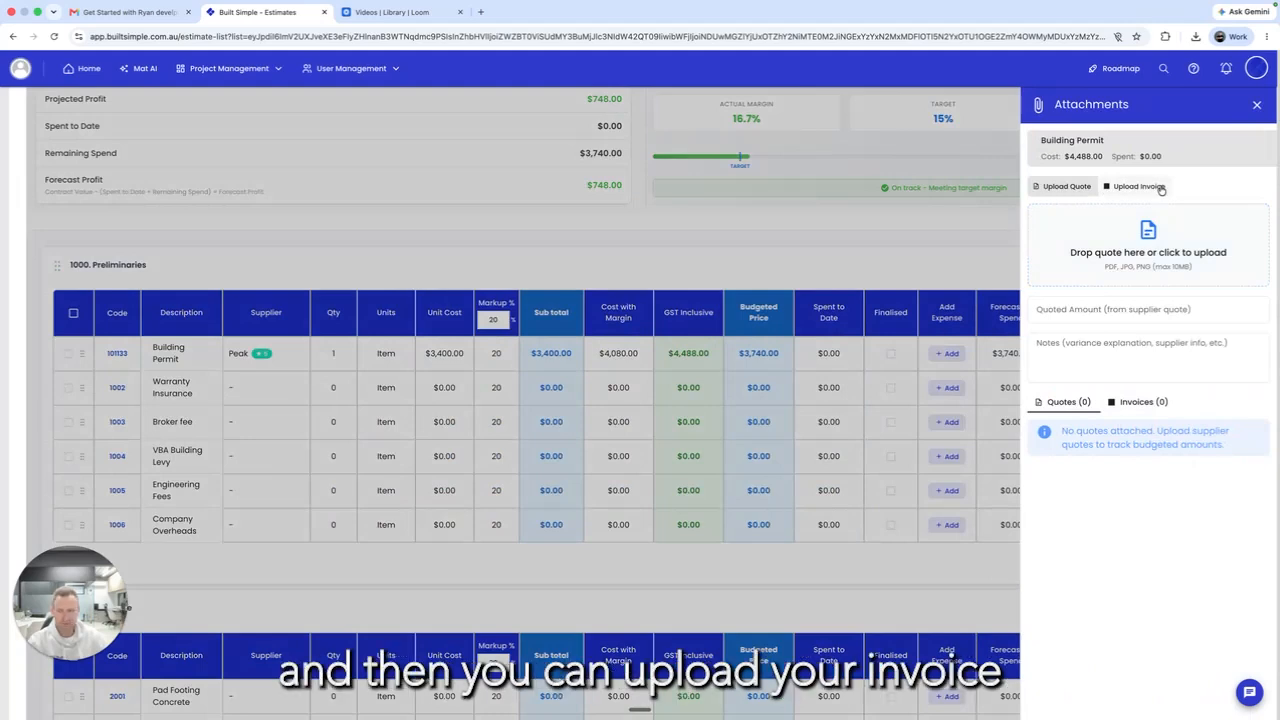
Step: Upload Quote QU0264.pdf to the Building Permit, preview it, then close the attachments panel
click(1147, 258)
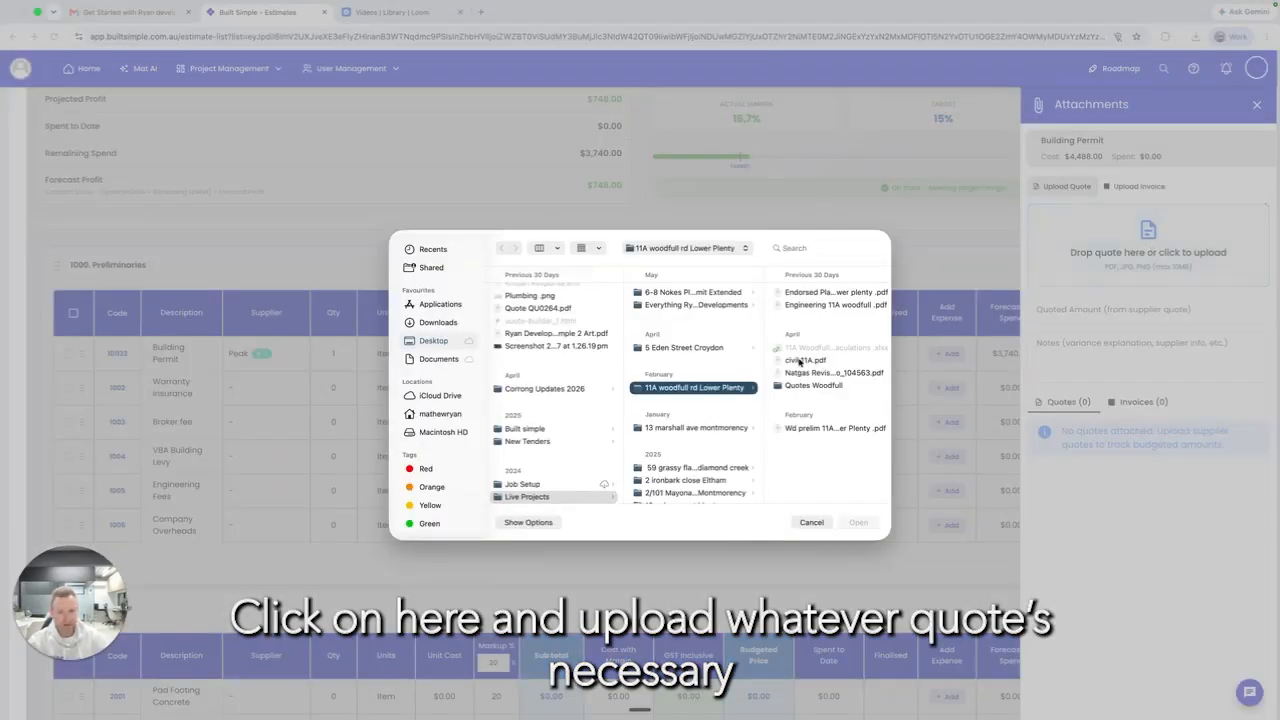
click(799, 360)
click(537, 308)
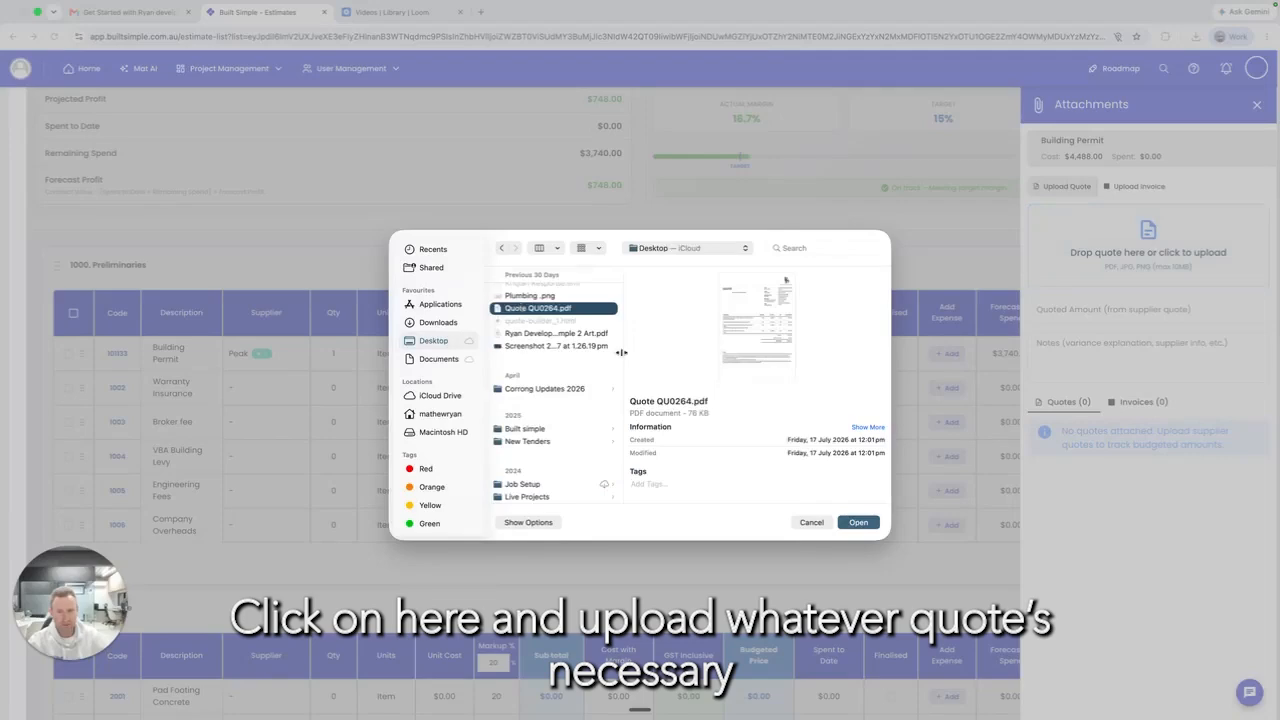
click(857, 522)
click(1150, 432)
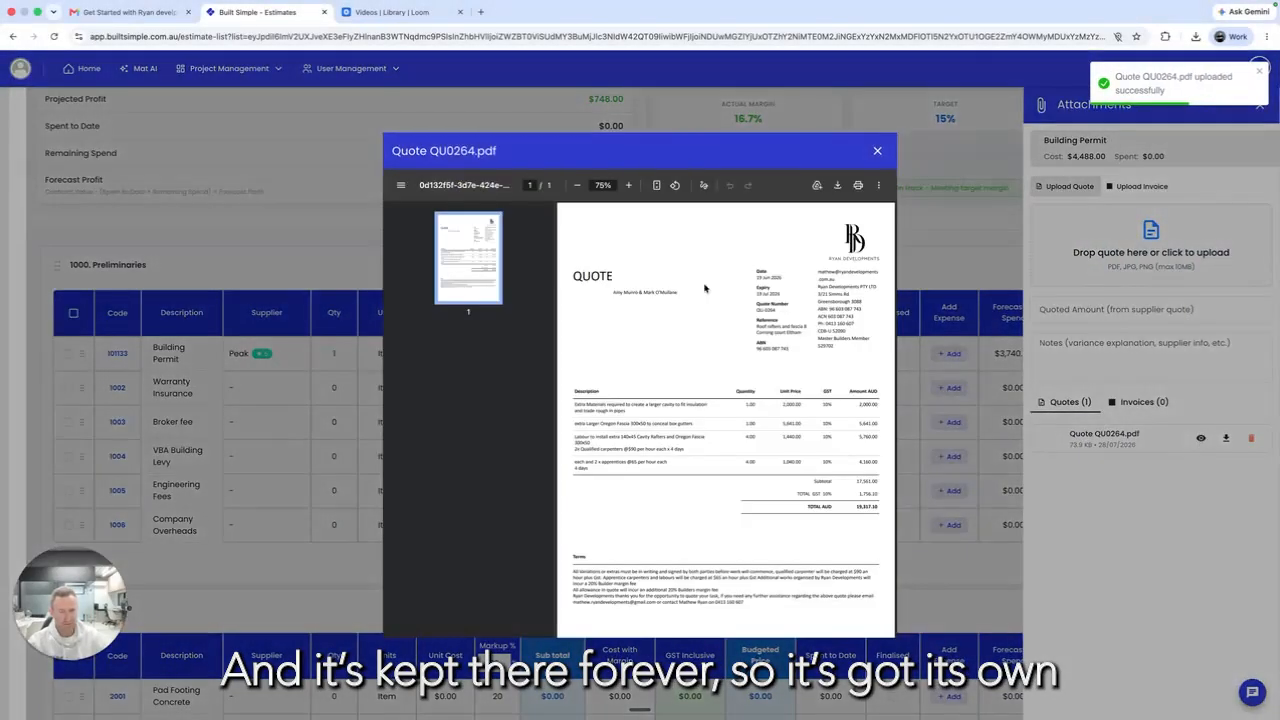
click(878, 150)
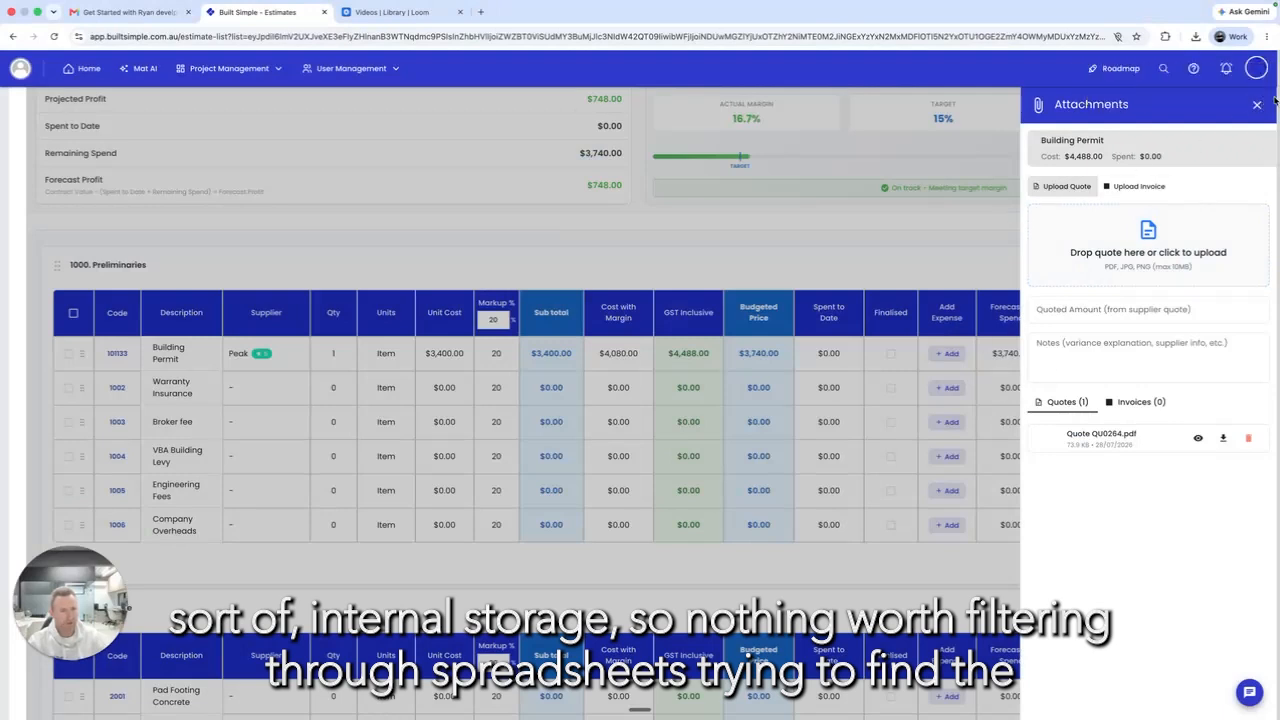
click(1258, 104)
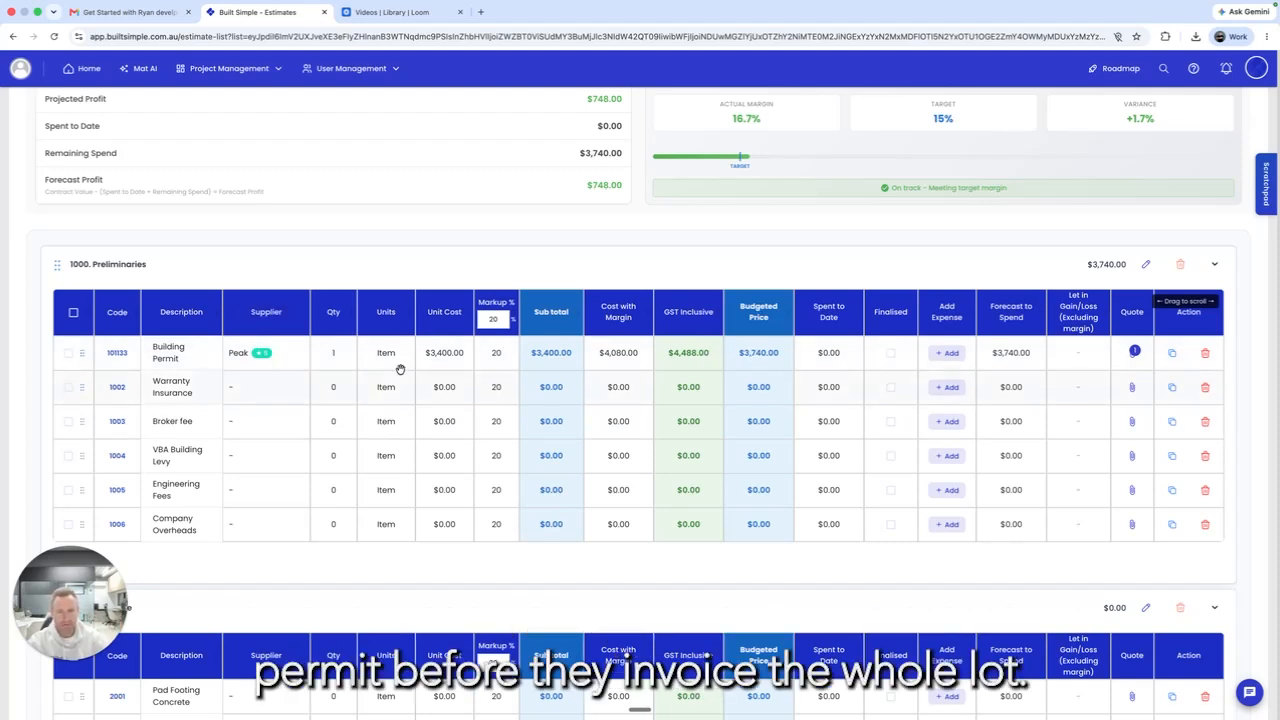
Step: Add a $1,000 'Progress Claim' expense to the Building Permit line
click(949, 353)
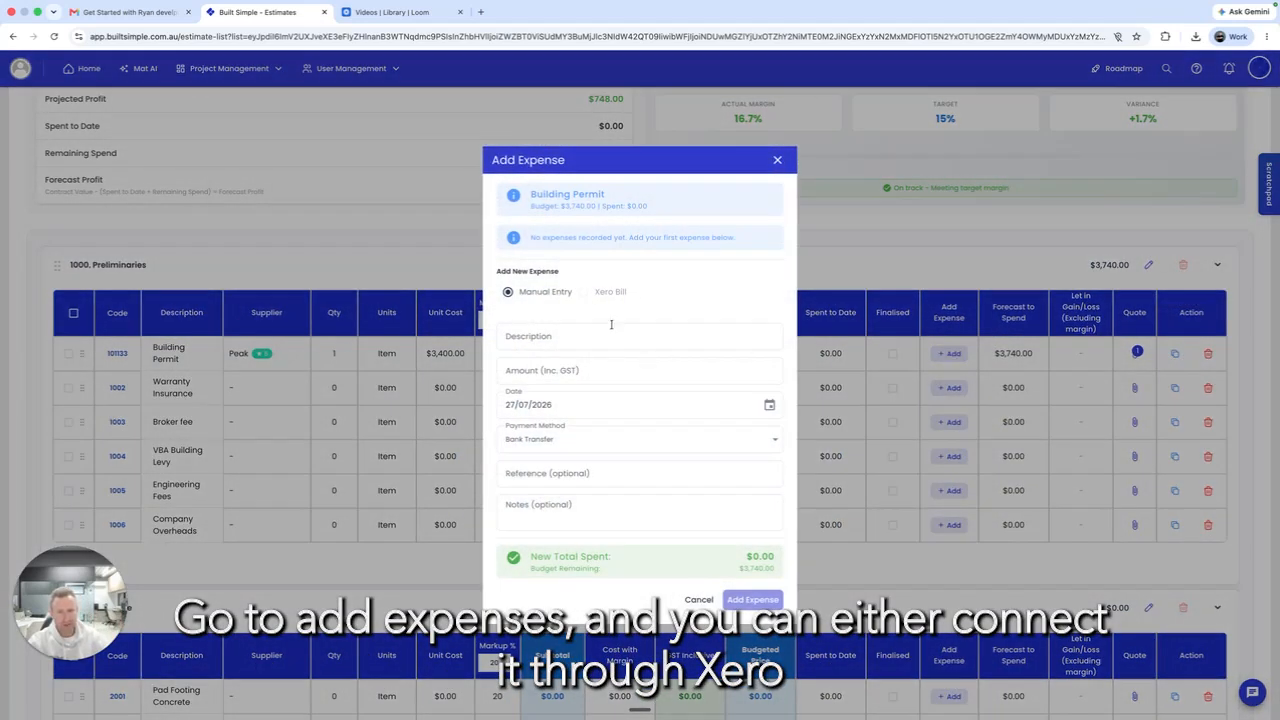
click(566, 336)
text(Progress Claim)
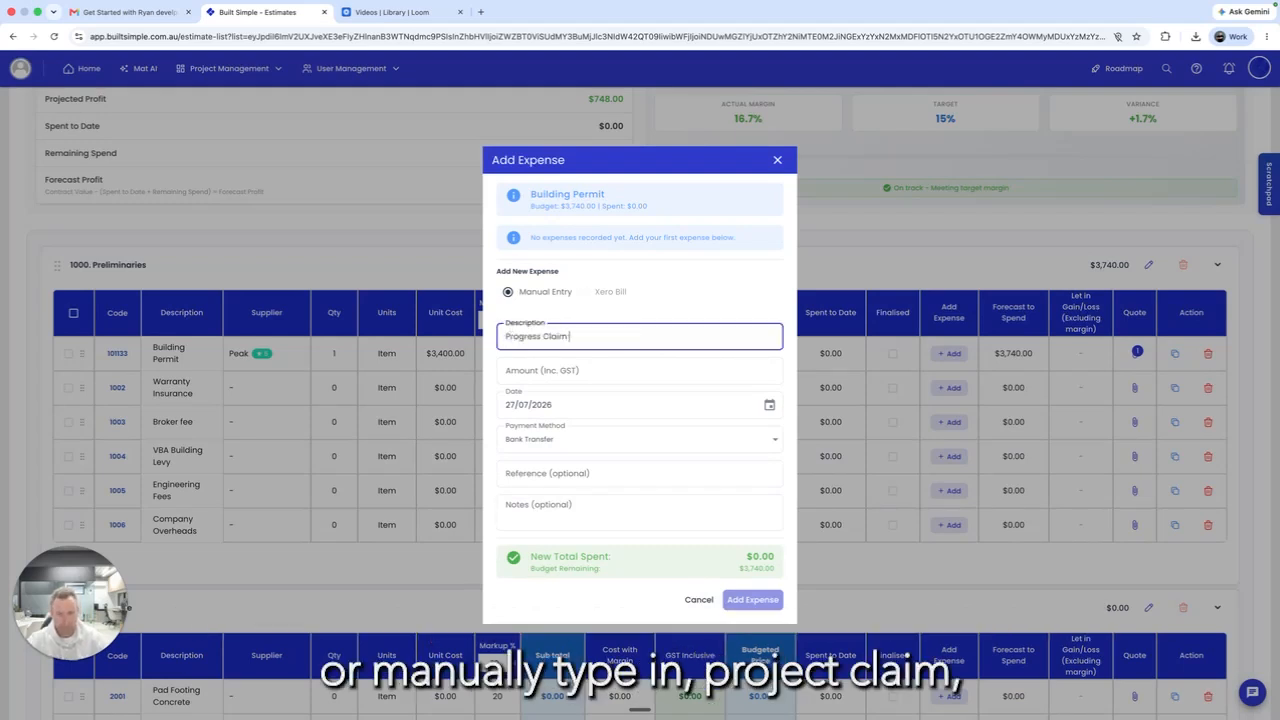
click(545, 370)
text(1000)
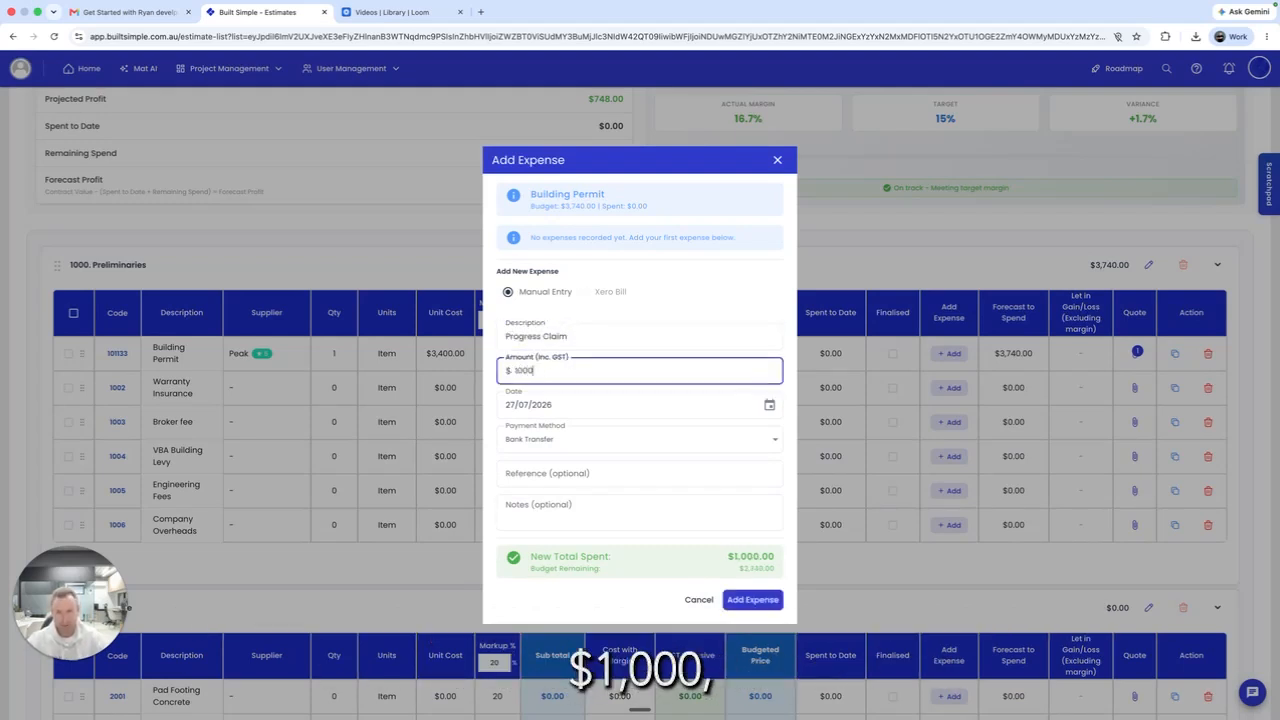
click(752, 599)
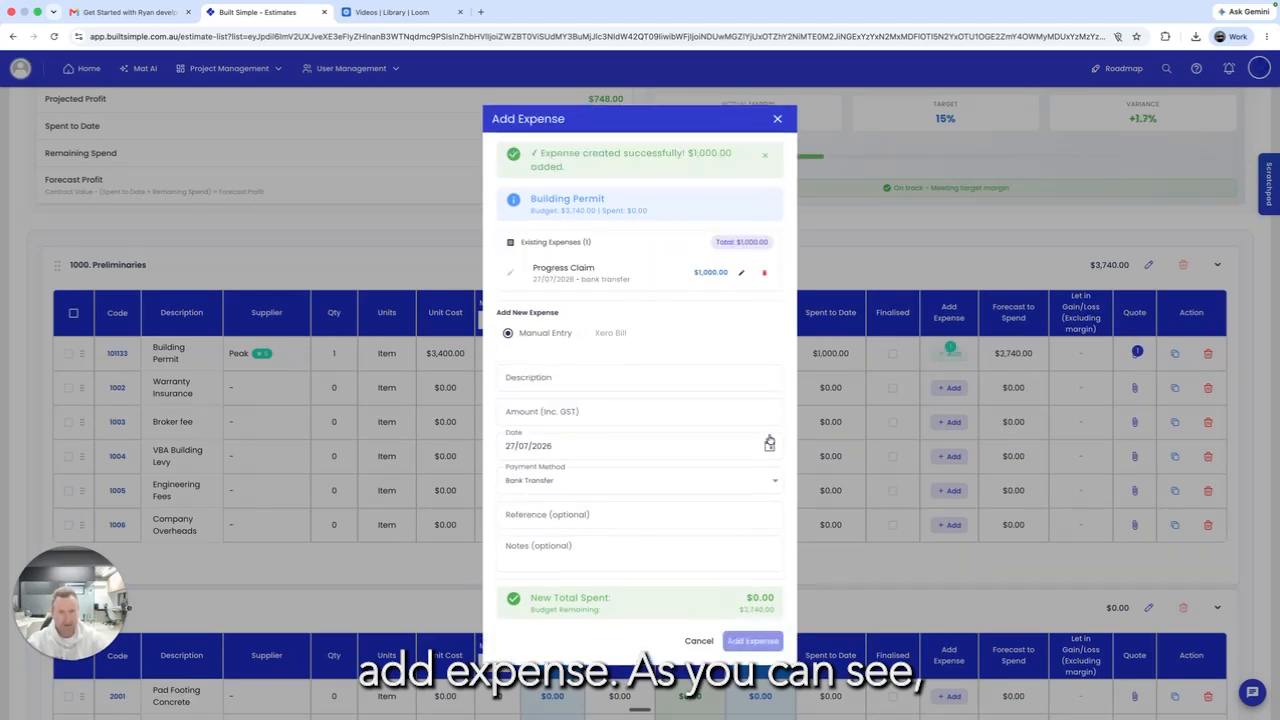
click(778, 120)
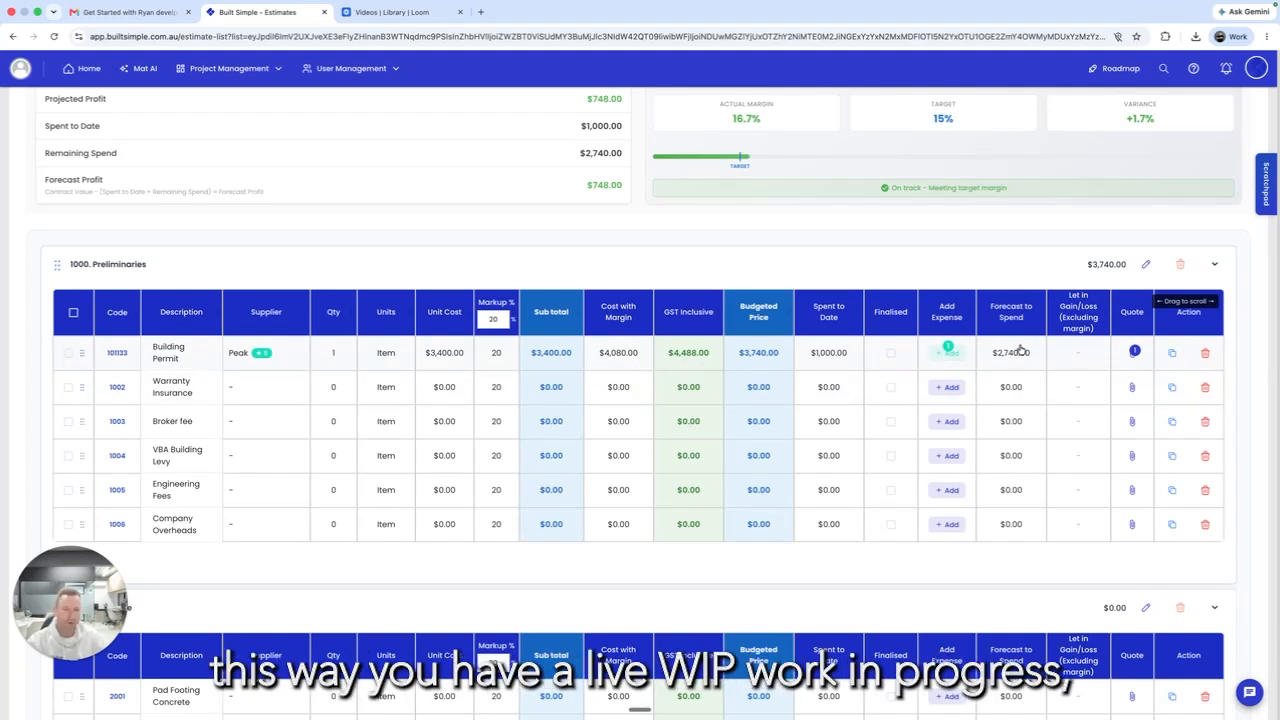
Step: Finalise the Building Permit cost, locking in the $2,740 gain
scroll(1020, 347, up, 1)
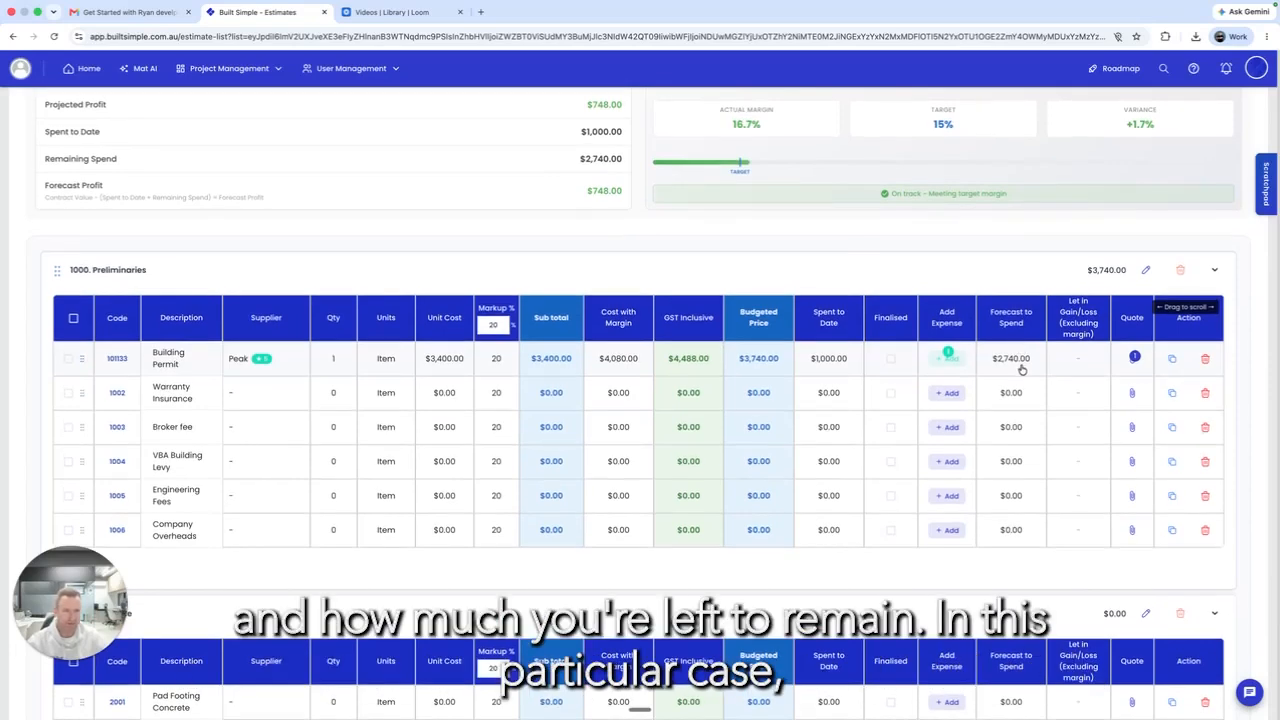
scroll(1022, 369, up, 1)
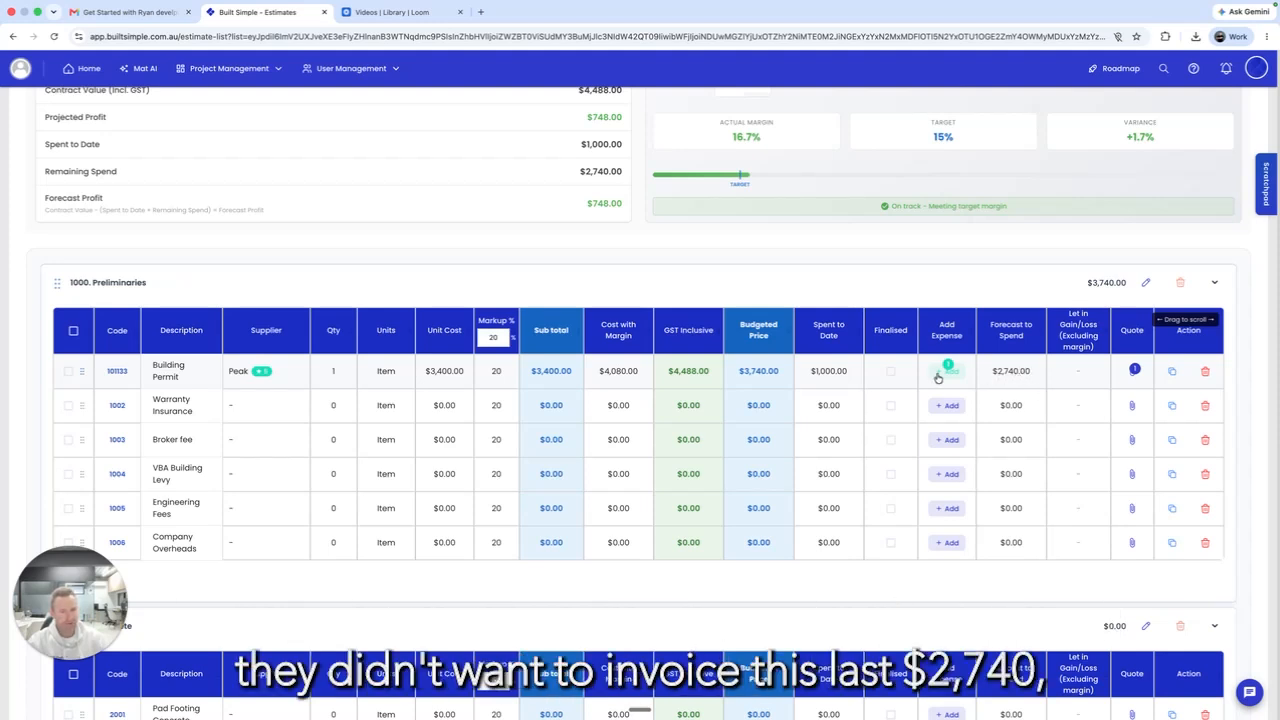
click(891, 376)
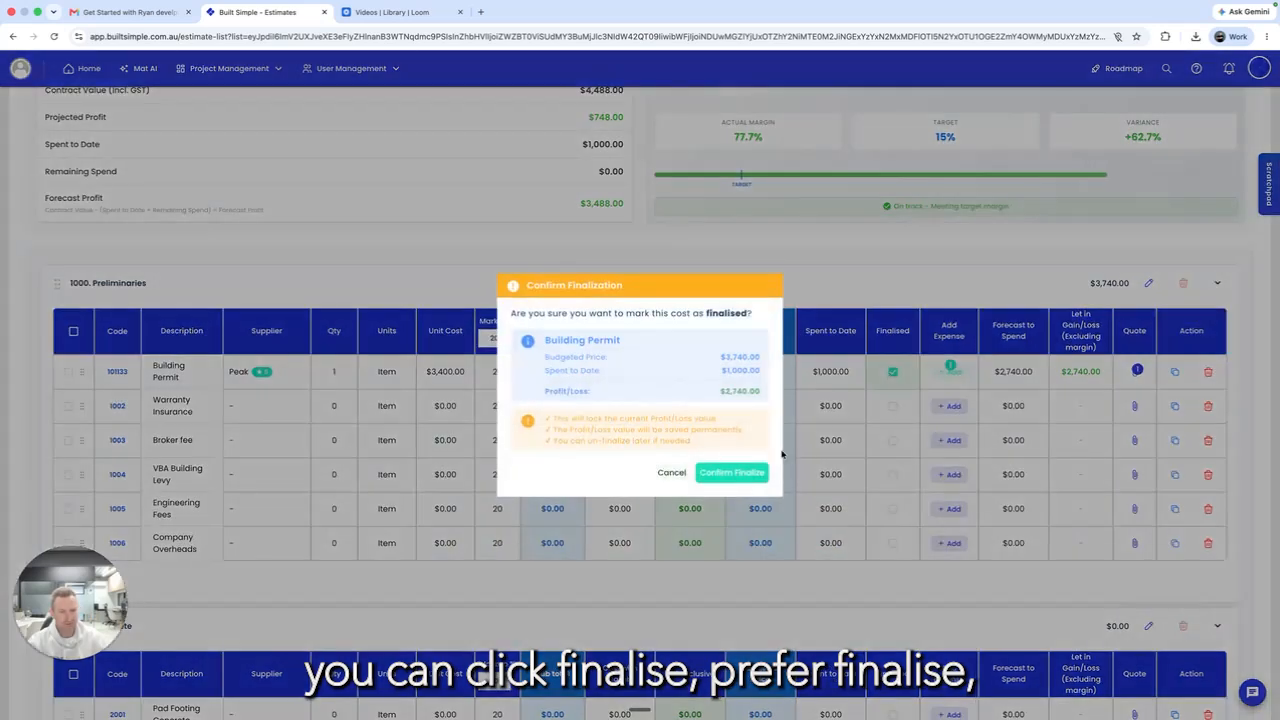
click(752, 472)
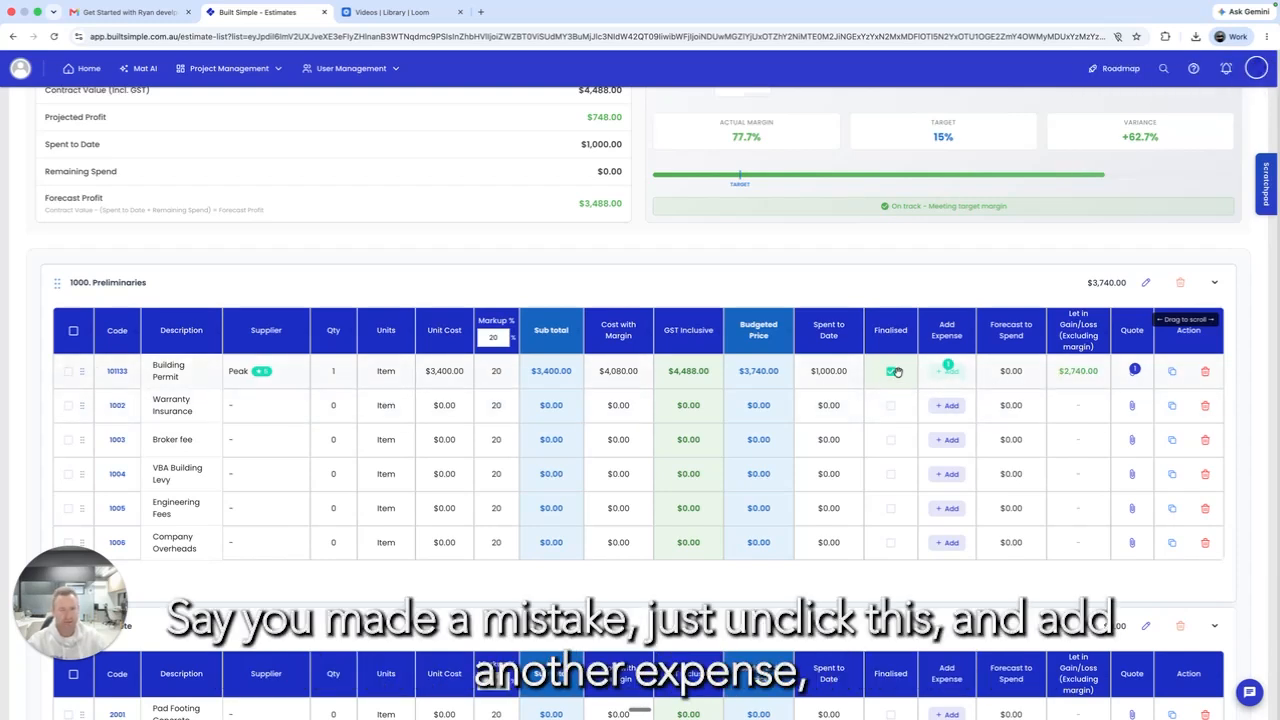
Step: Reopen the Building Permit cost and add a $4,000 'Extra Fee' expense to it
click(890, 374)
click(947, 371)
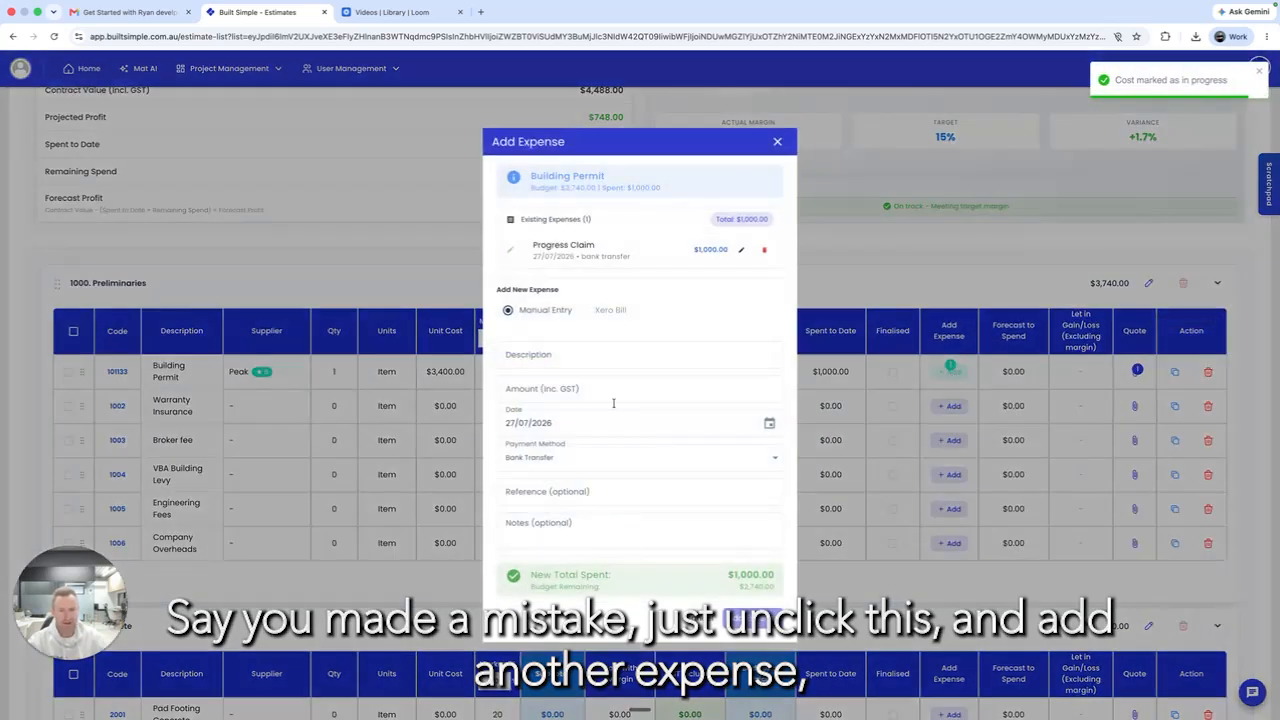
click(571, 354)
text(Exter)
key(BackSpace)
key(BackSpace)
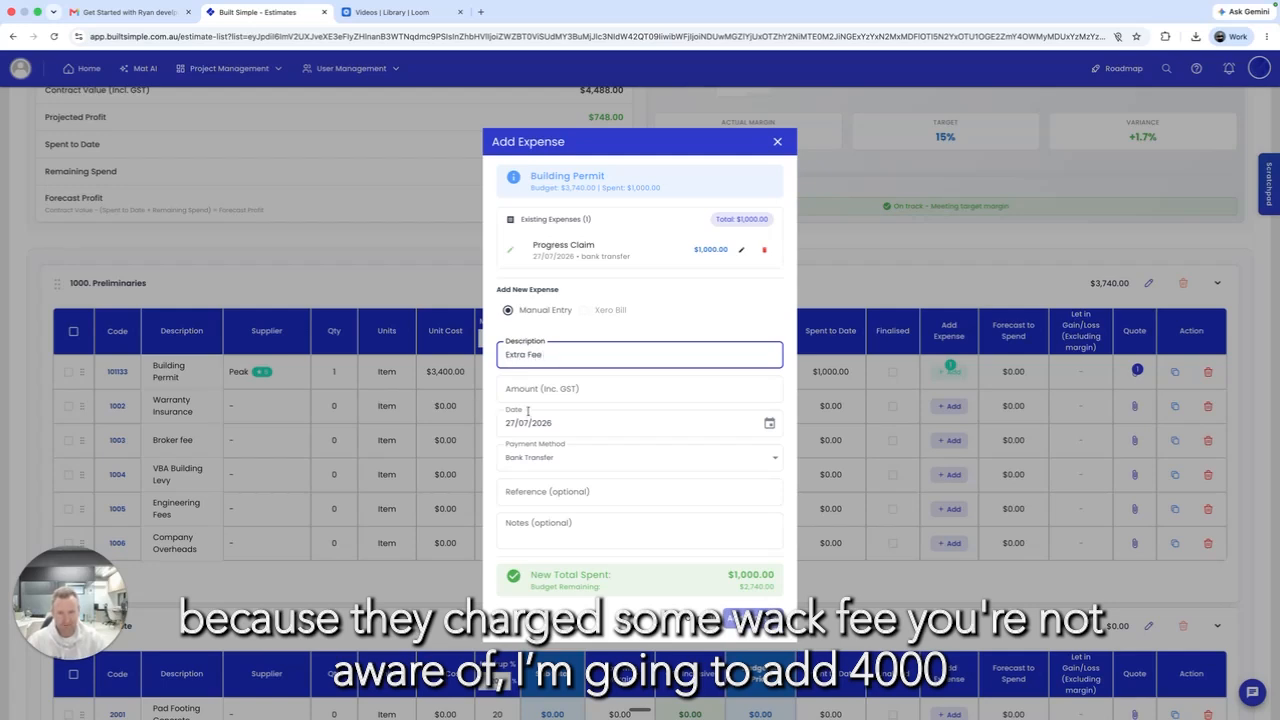
key(Tab)
text(4000)
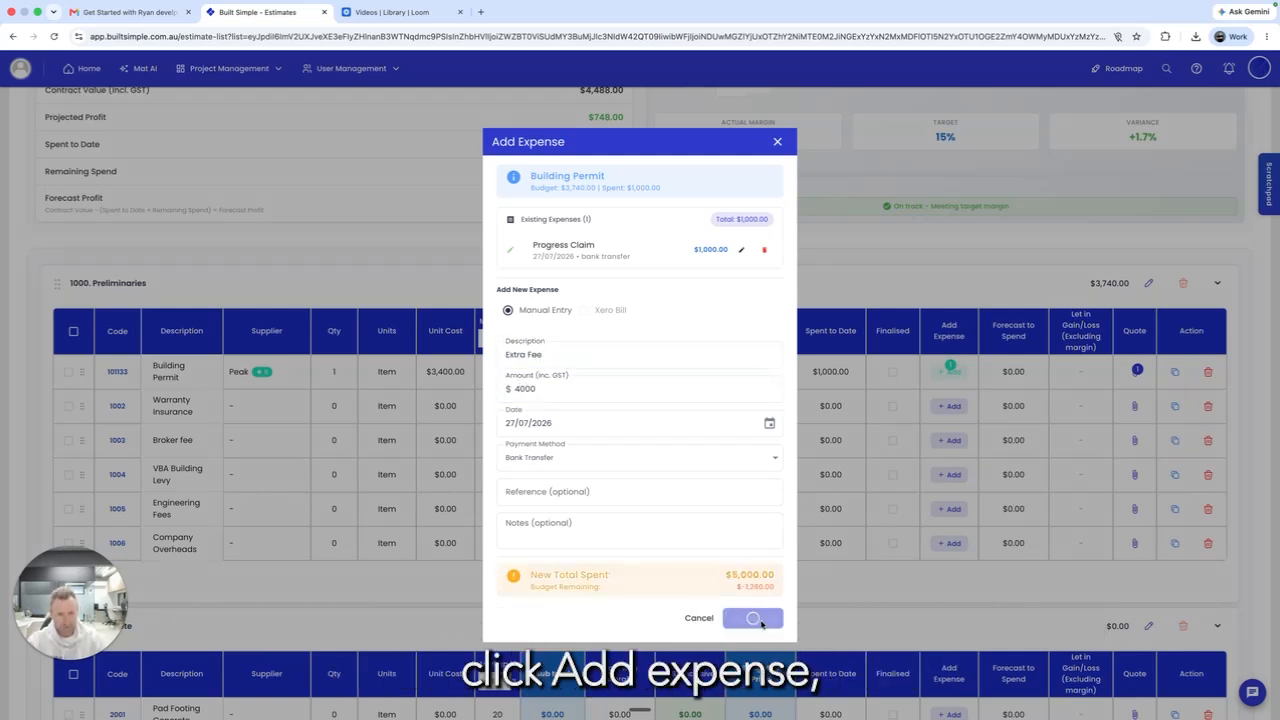
click(752, 617)
click(778, 106)
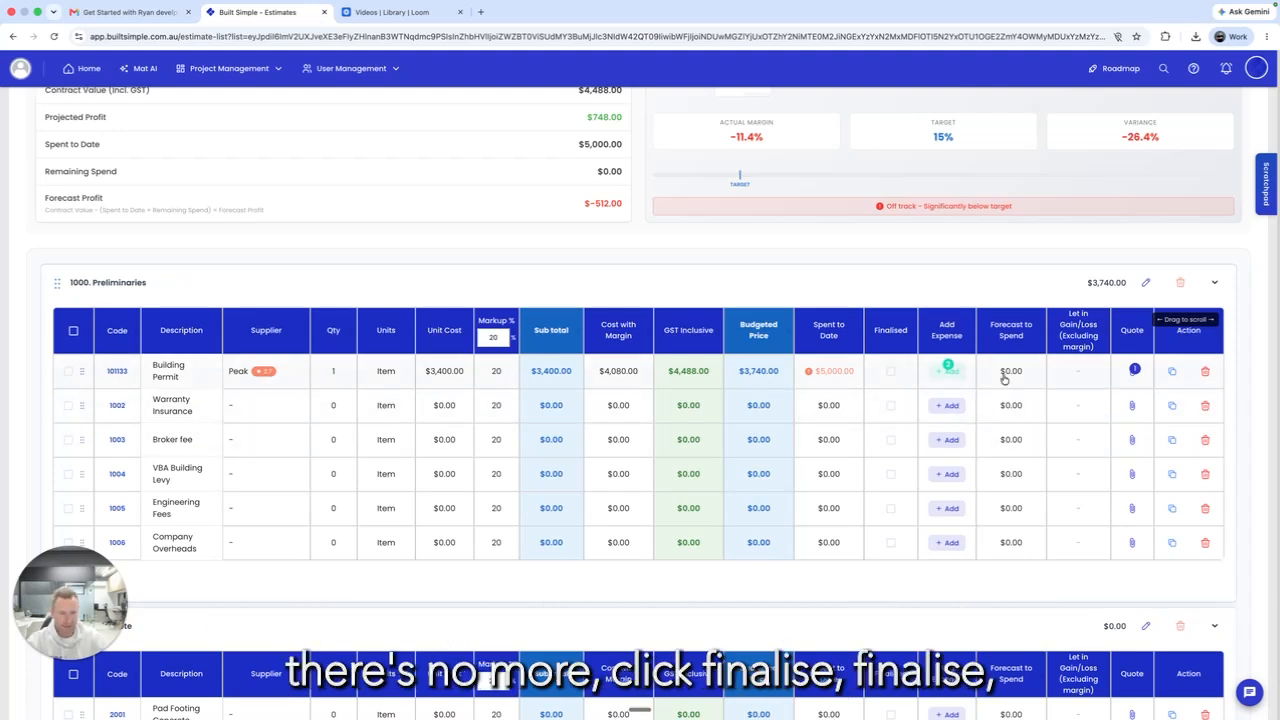
Step: Finalise the Building Permit again, accepting the $1,260 loss
click(890, 371)
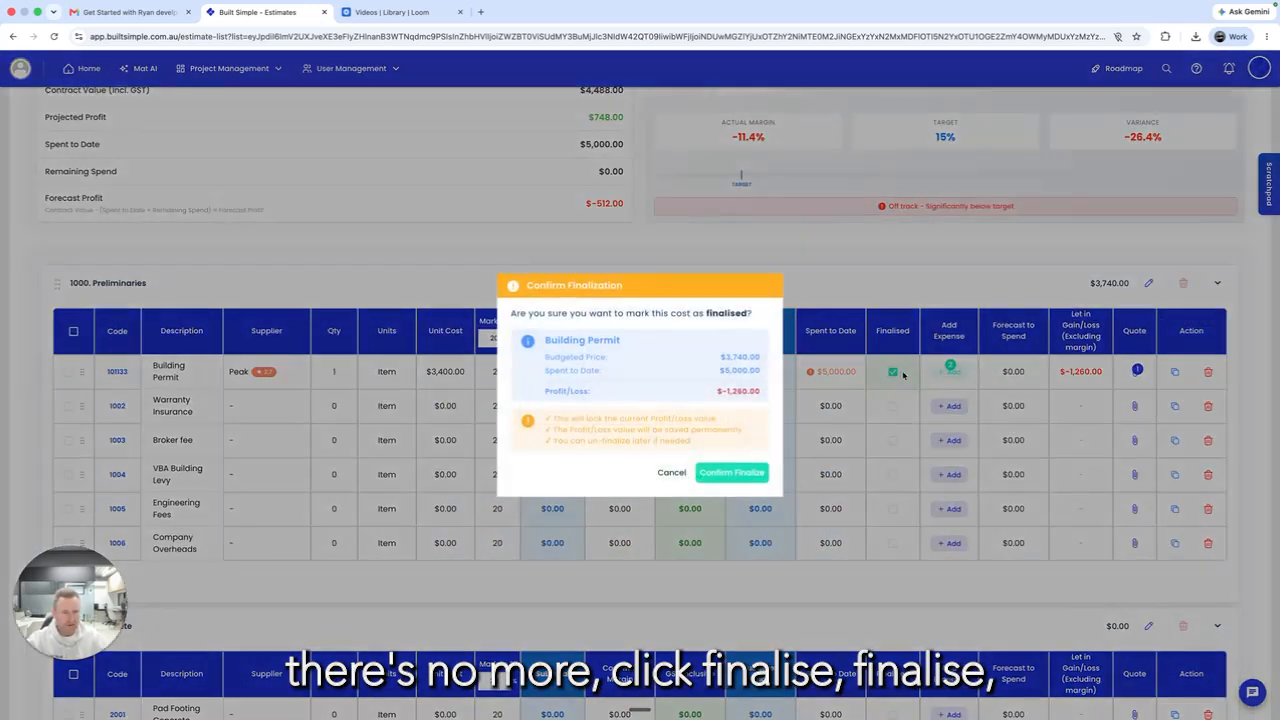
click(733, 472)
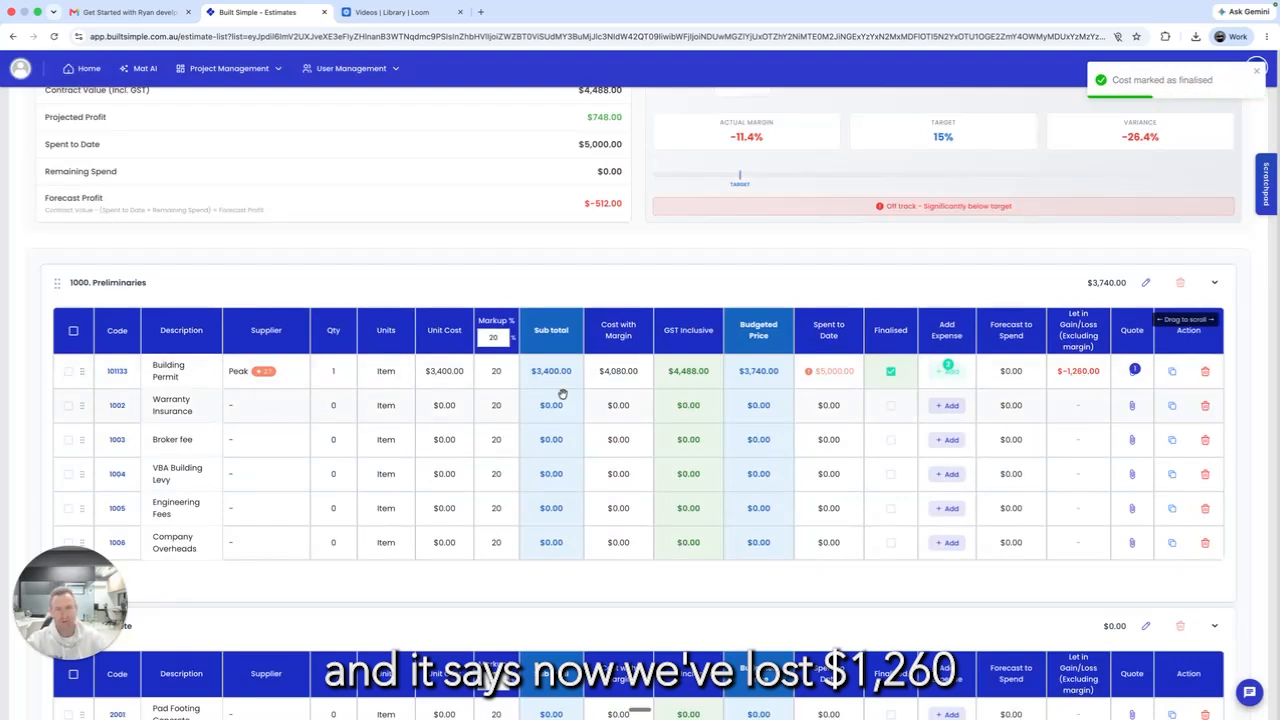
scroll(1135, 390, down, 1)
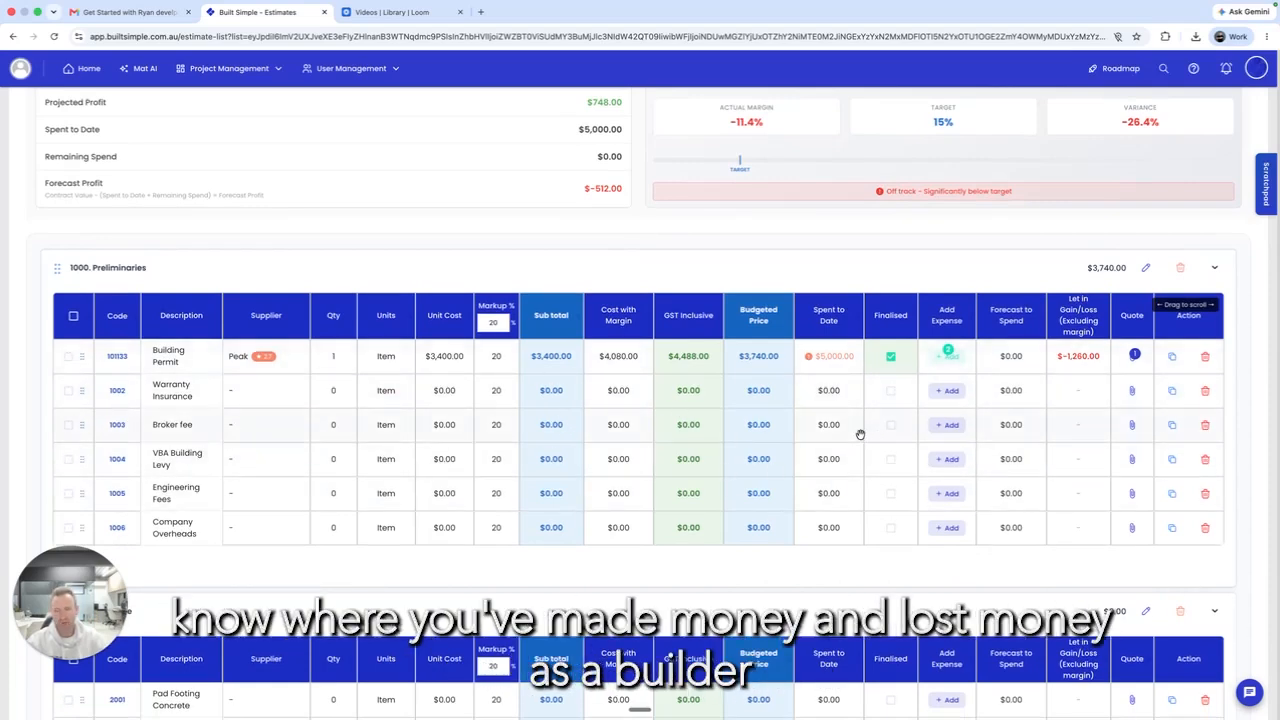
scroll(860, 434, up, 5)
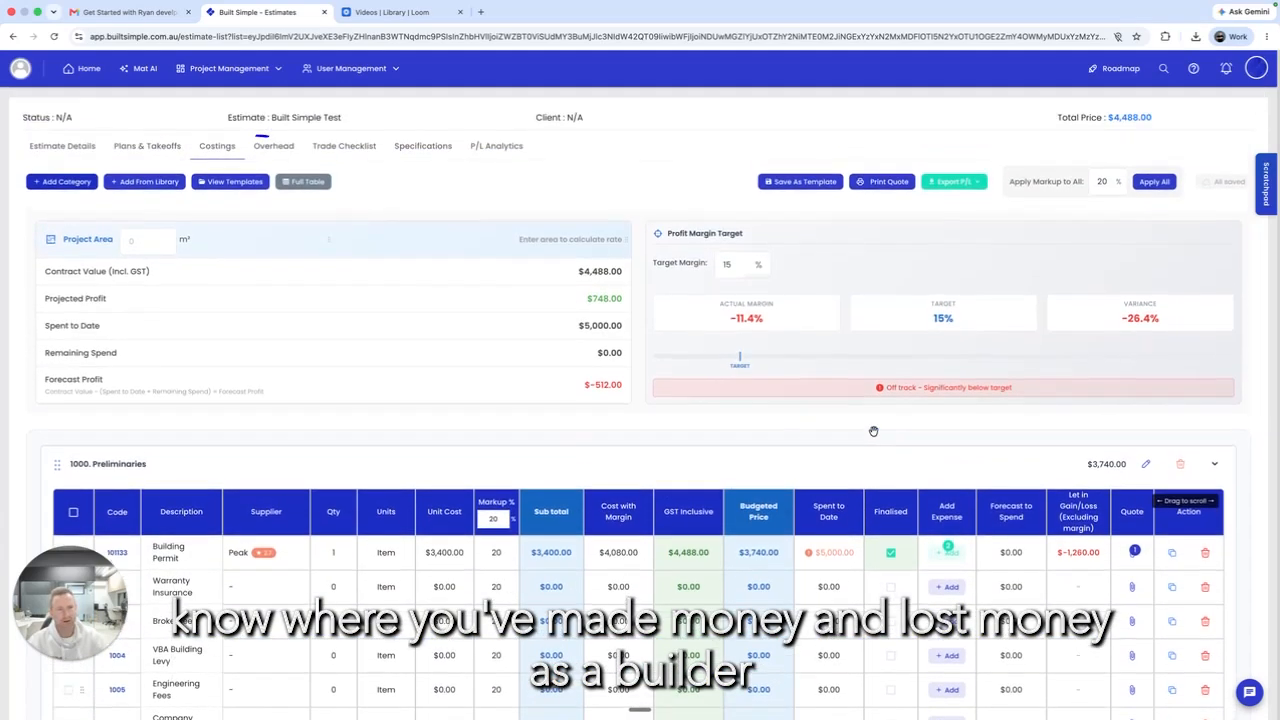
Step: In the Overhead Calculator, enter 200000 annual fixed costs and 7 active projects
click(270, 146)
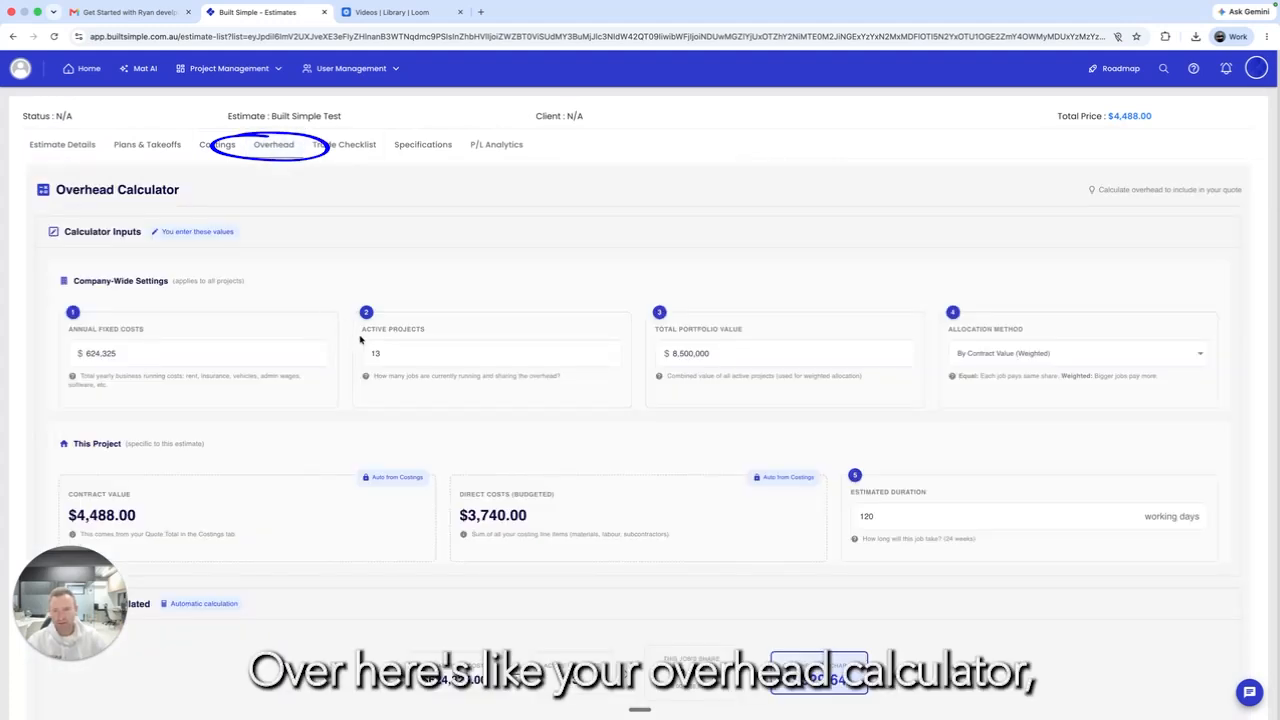
scroll(402, 394, down, 3)
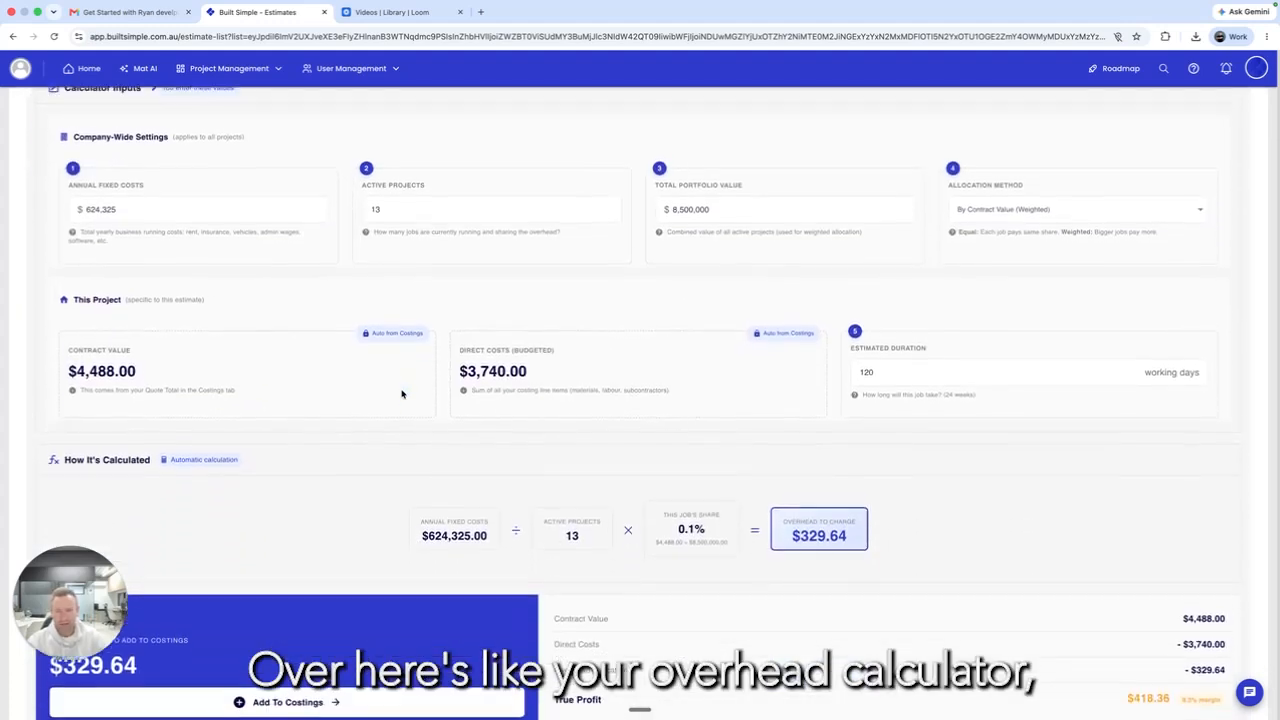
scroll(402, 394, up, 3)
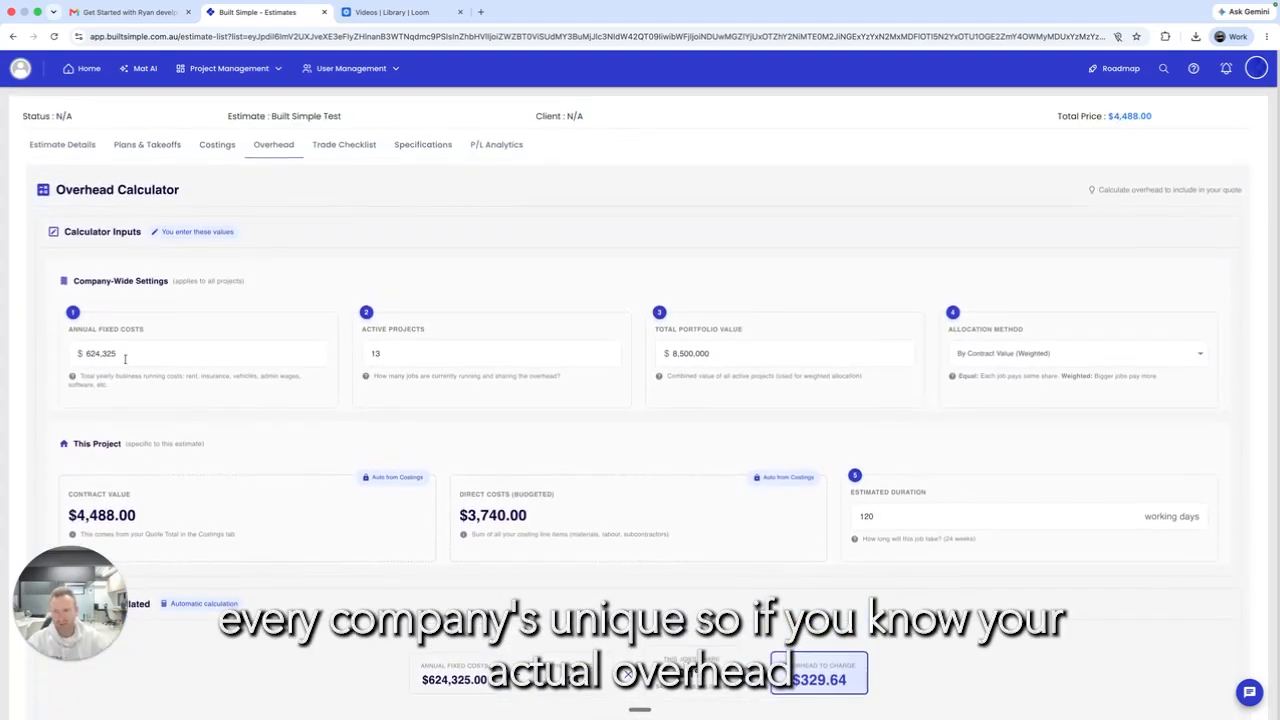
scroll(132, 355, down, 1)
click(132, 346)
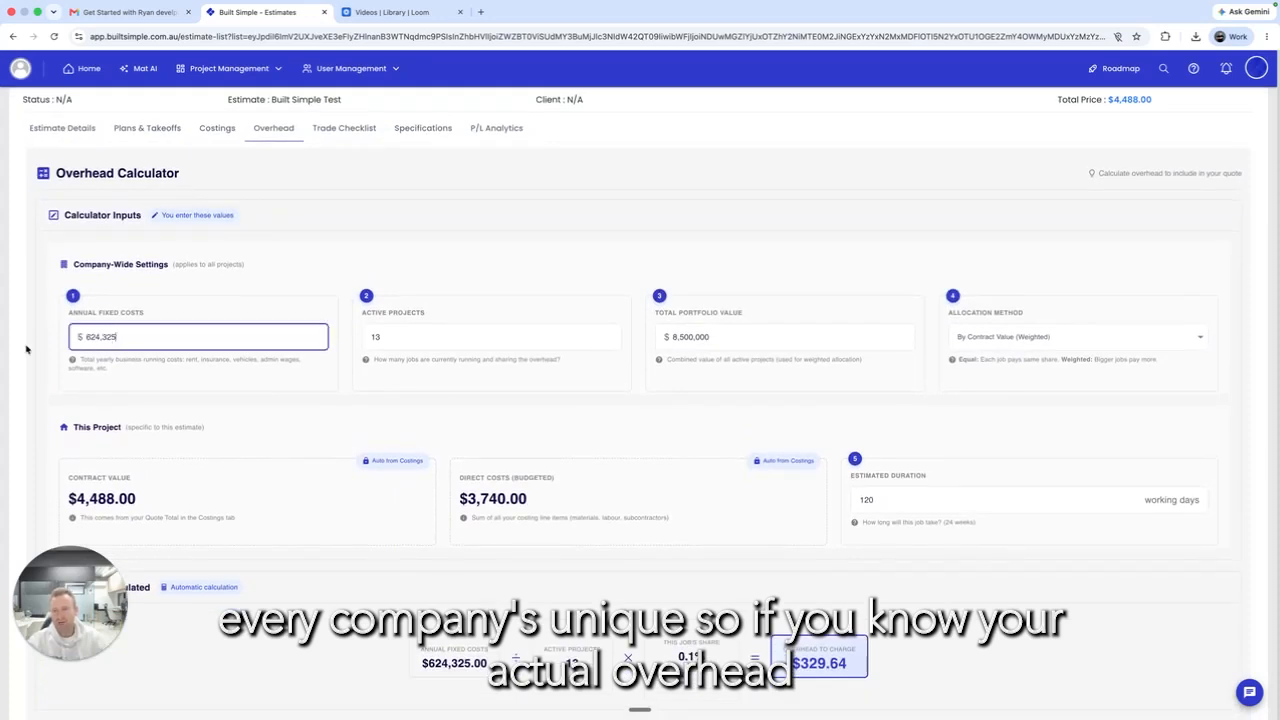
drag(141, 325, 6, 345)
text(2000000)
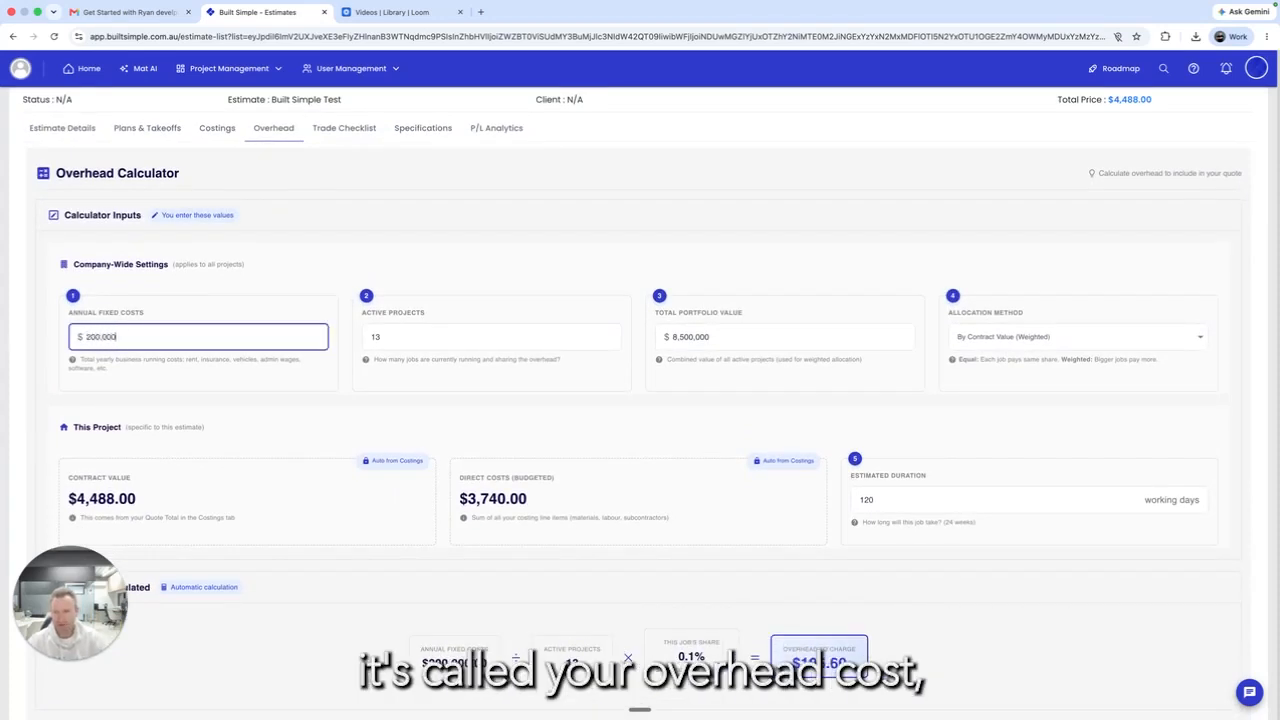
click(453, 345)
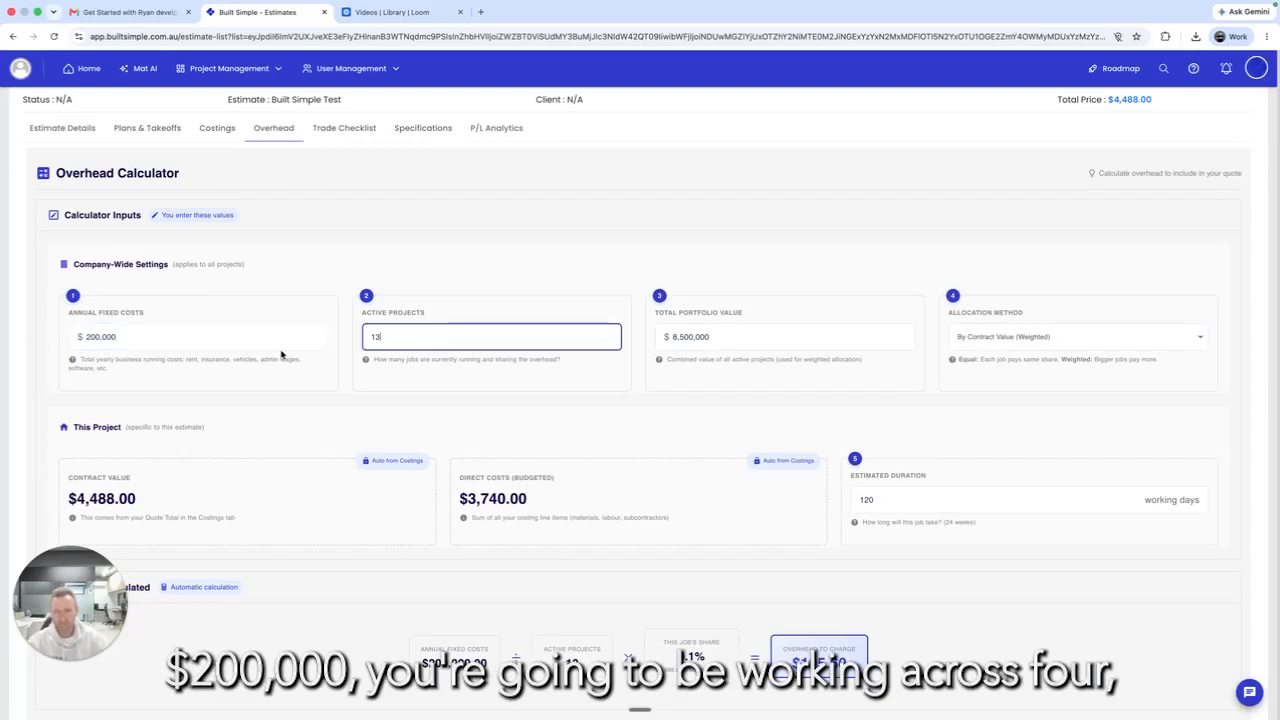
key(BackSpace)
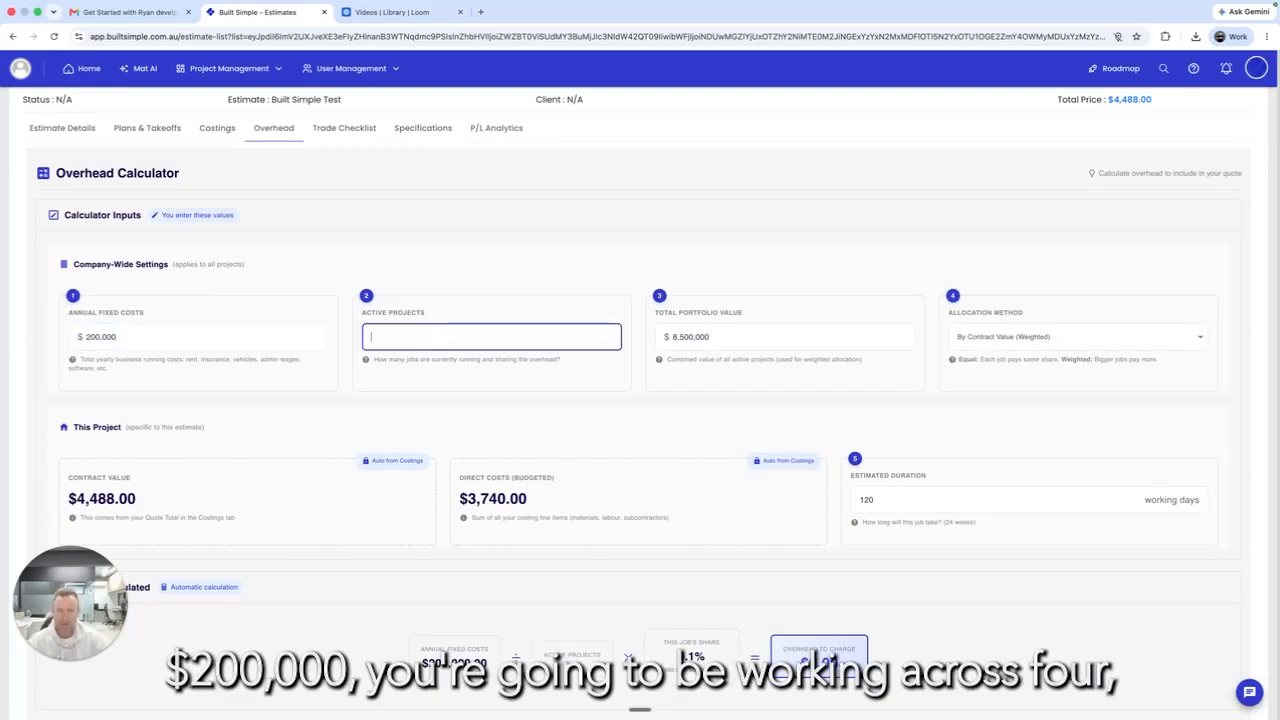
text(4)
key(BackSpace)
text(7)
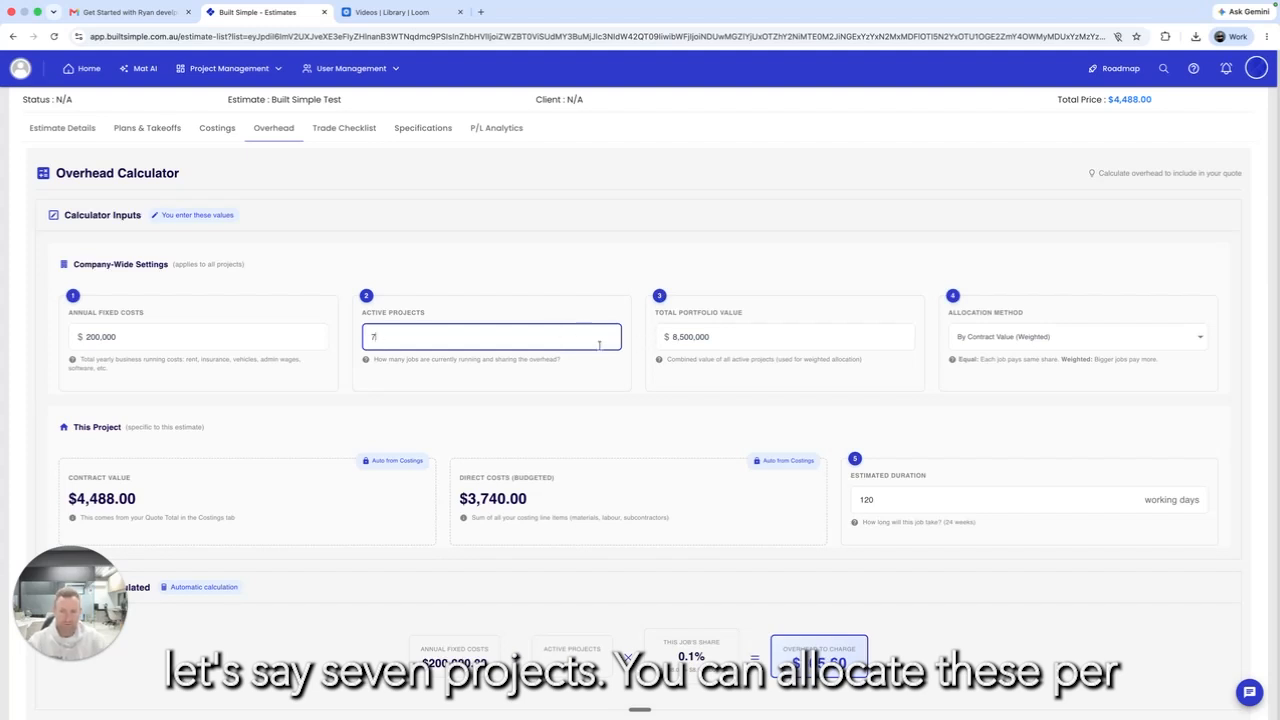
Step: Try Equal Share allocation, then revert to weighting overhead by contract value
click(1087, 344)
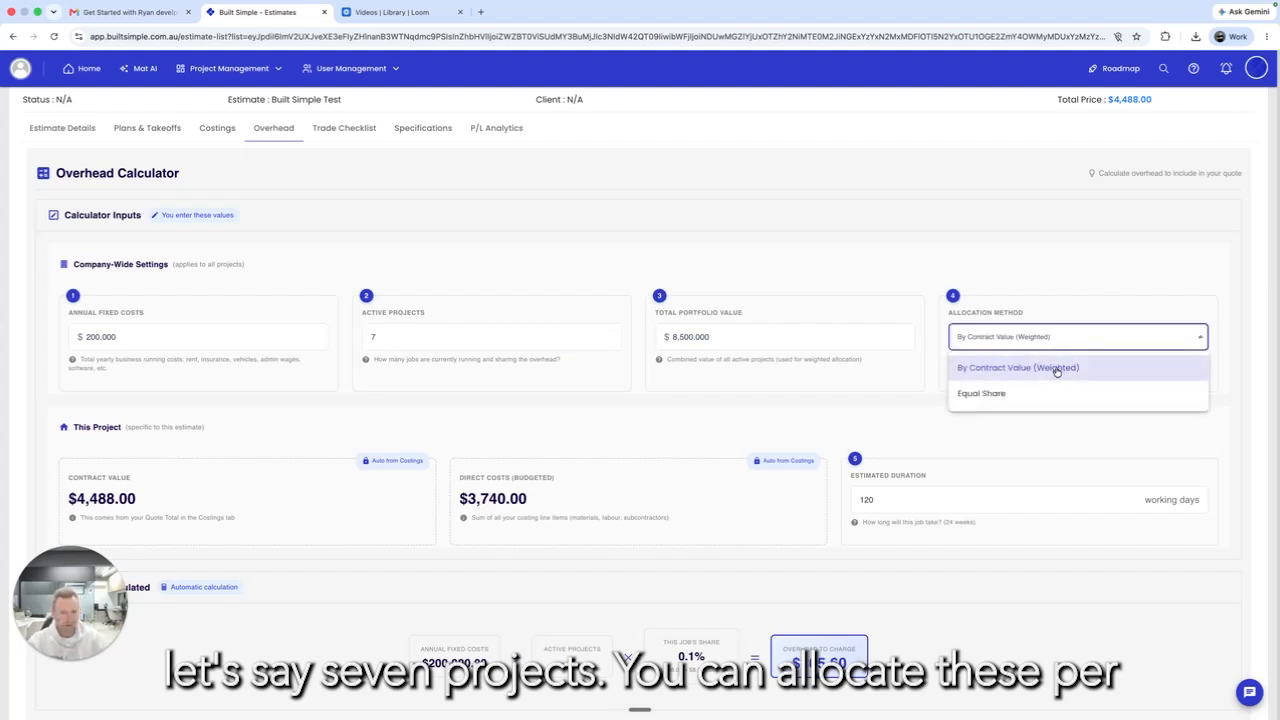
click(1025, 391)
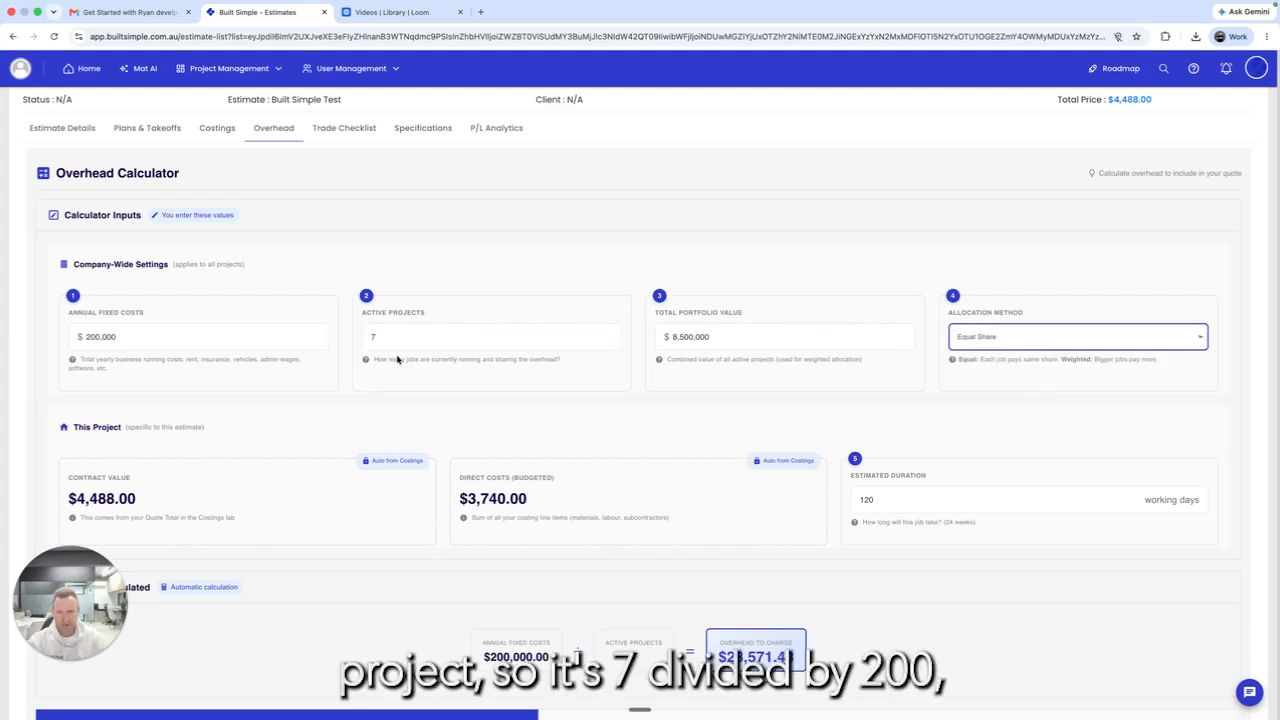
scroll(178, 354, down, 2)
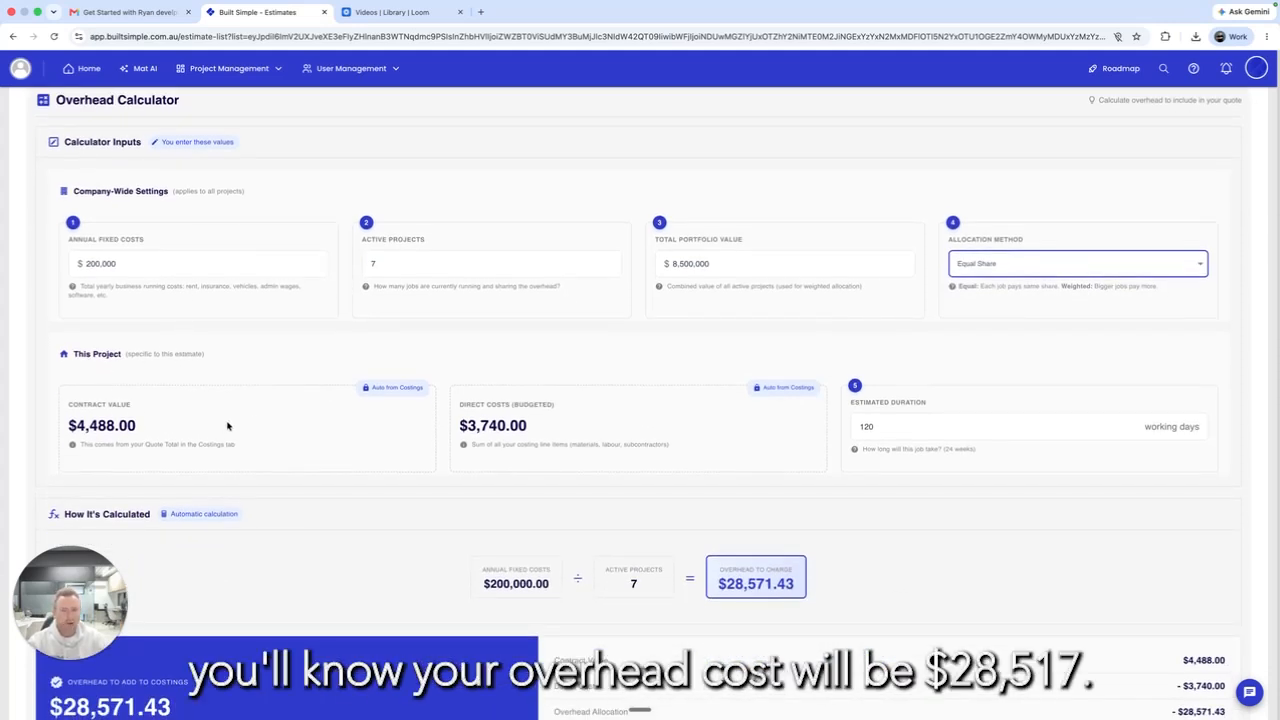
scroll(300, 432, down, 2)
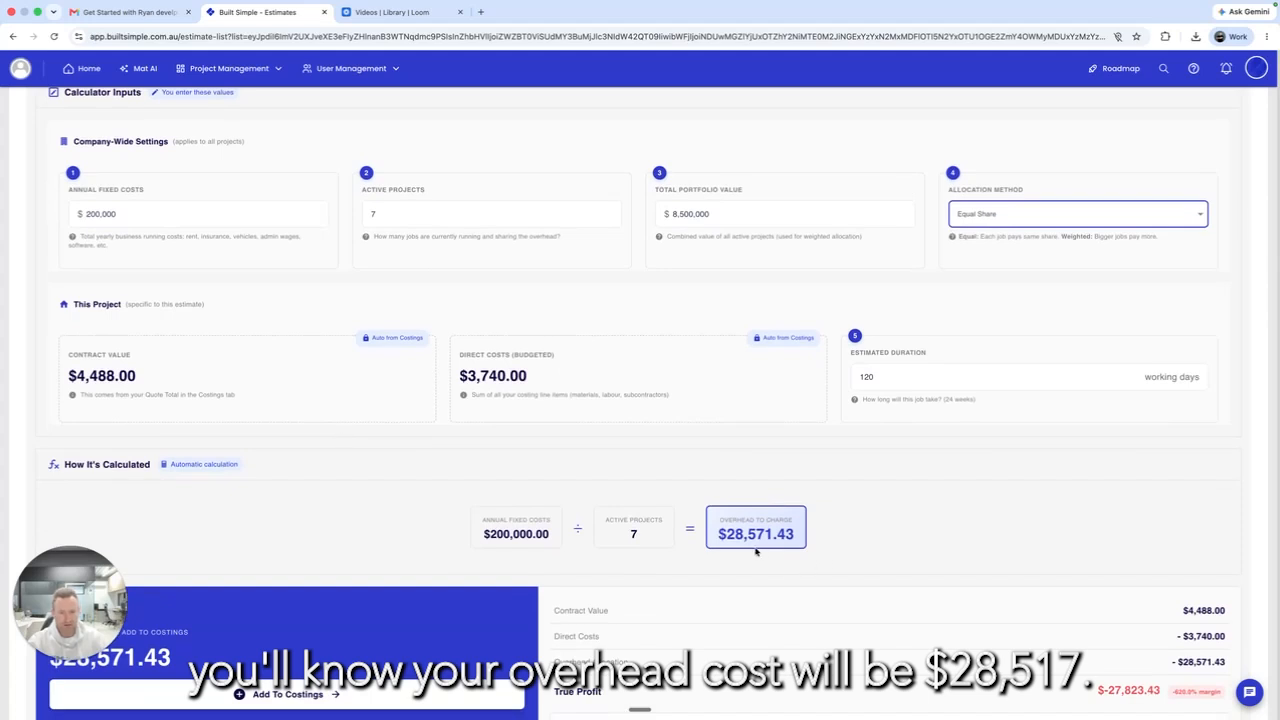
click(1159, 215)
click(1057, 245)
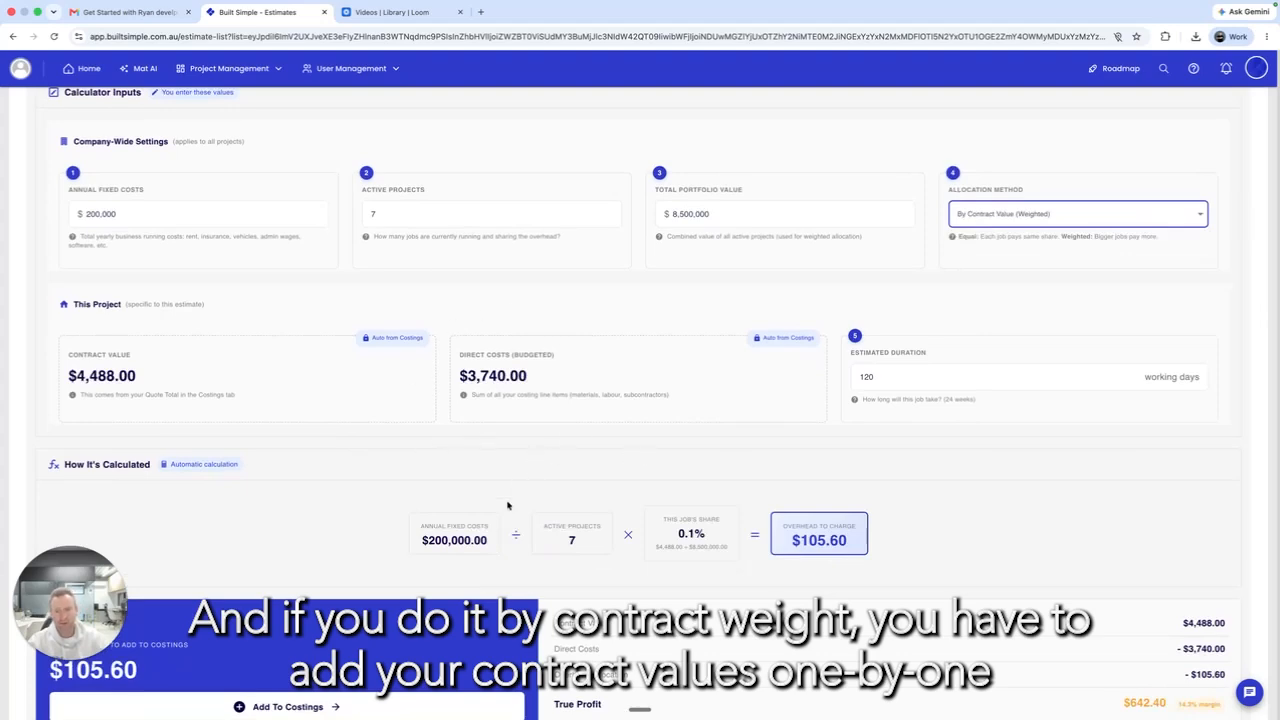
scroll(573, 523, down, 2)
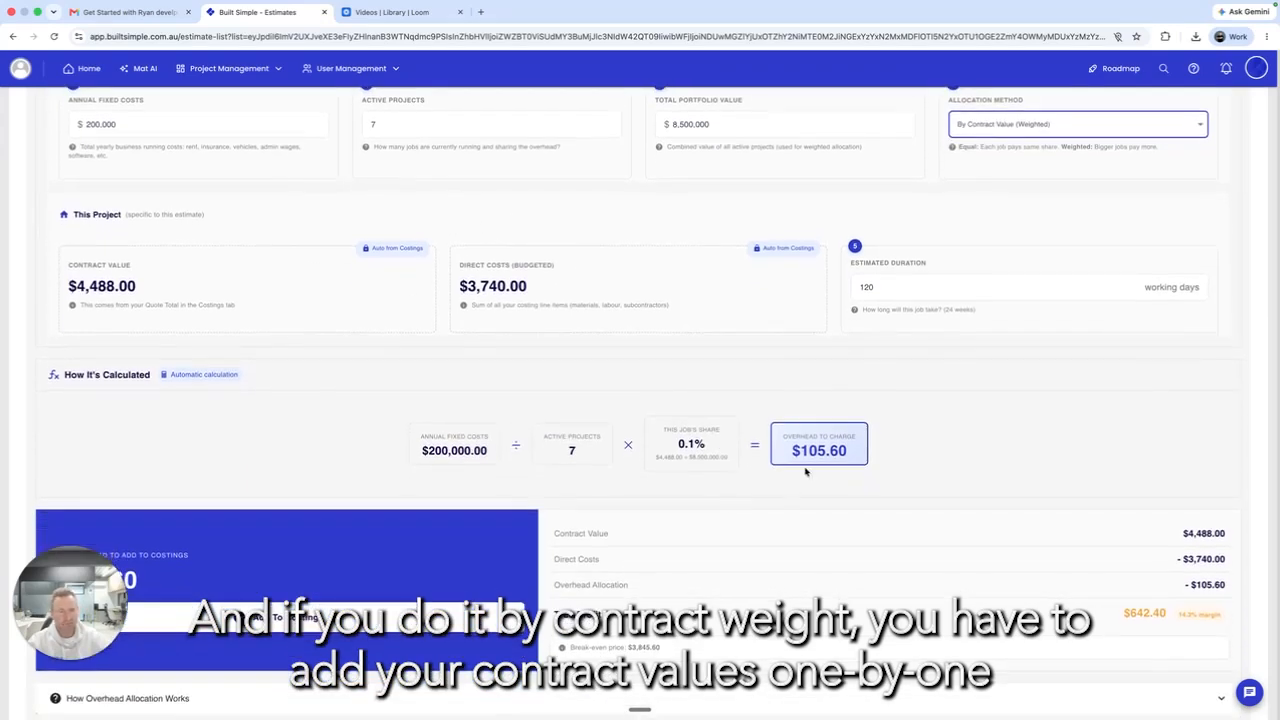
scroll(980, 390, up, 5)
Step: Set the allocation method to Equal Share, charging $28,571.43 overhead
click(1040, 350)
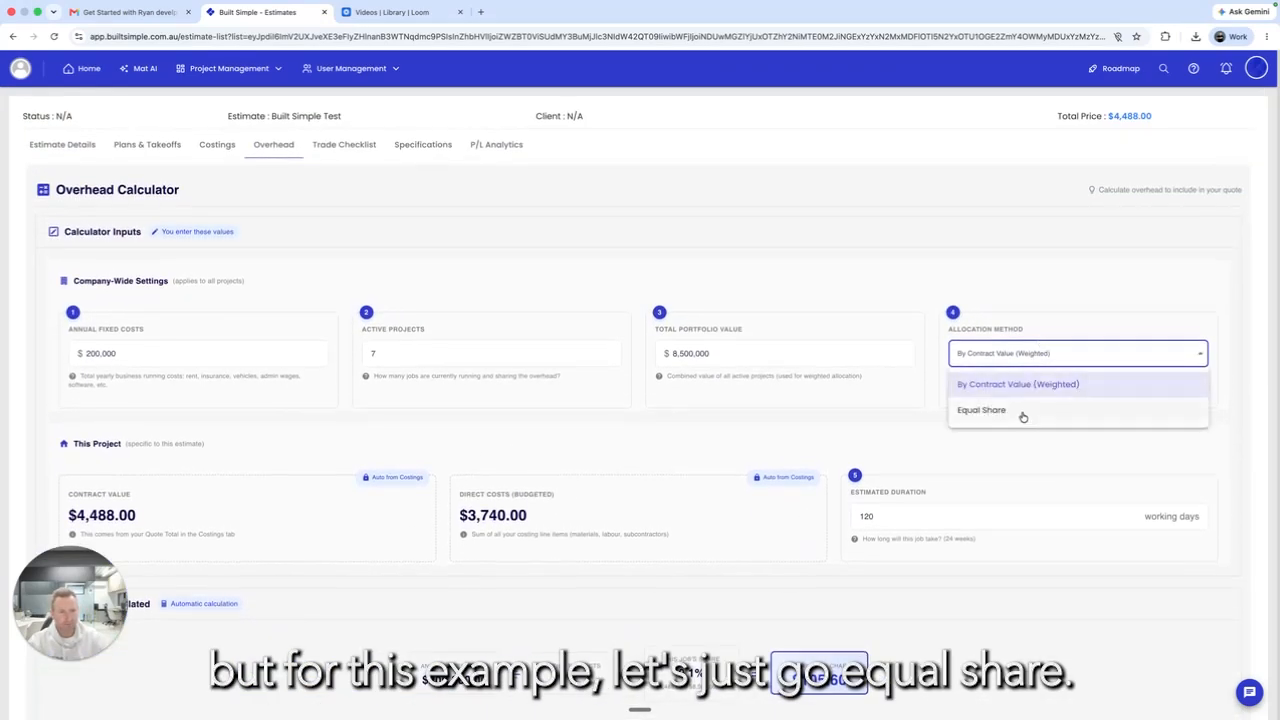
click(1022, 416)
scroll(977, 429, down, 3)
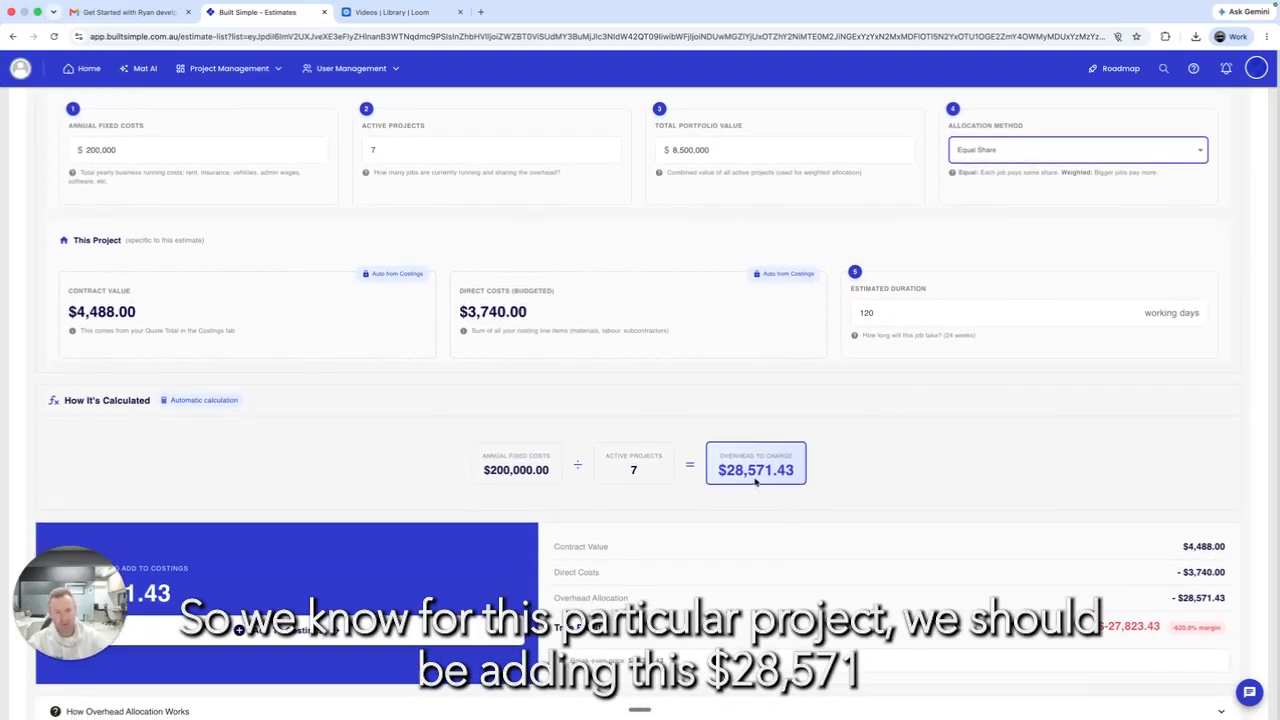
scroll(536, 384, up, 5)
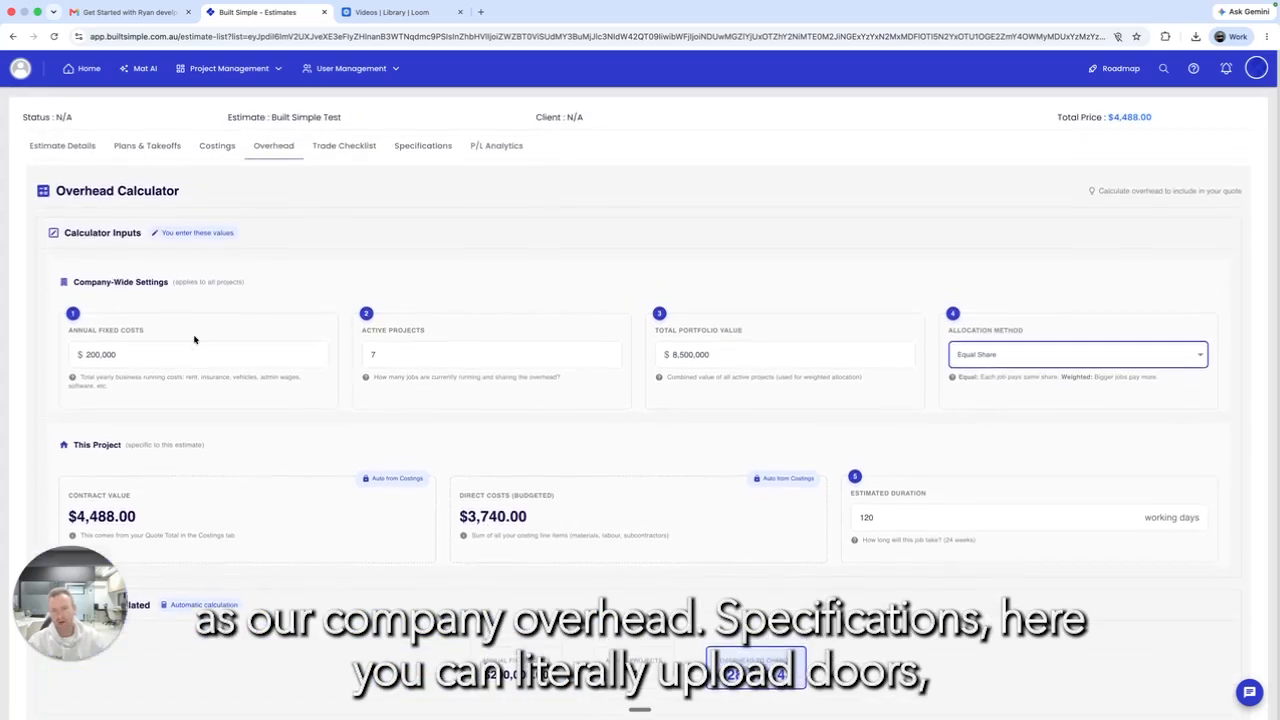
click(422, 144)
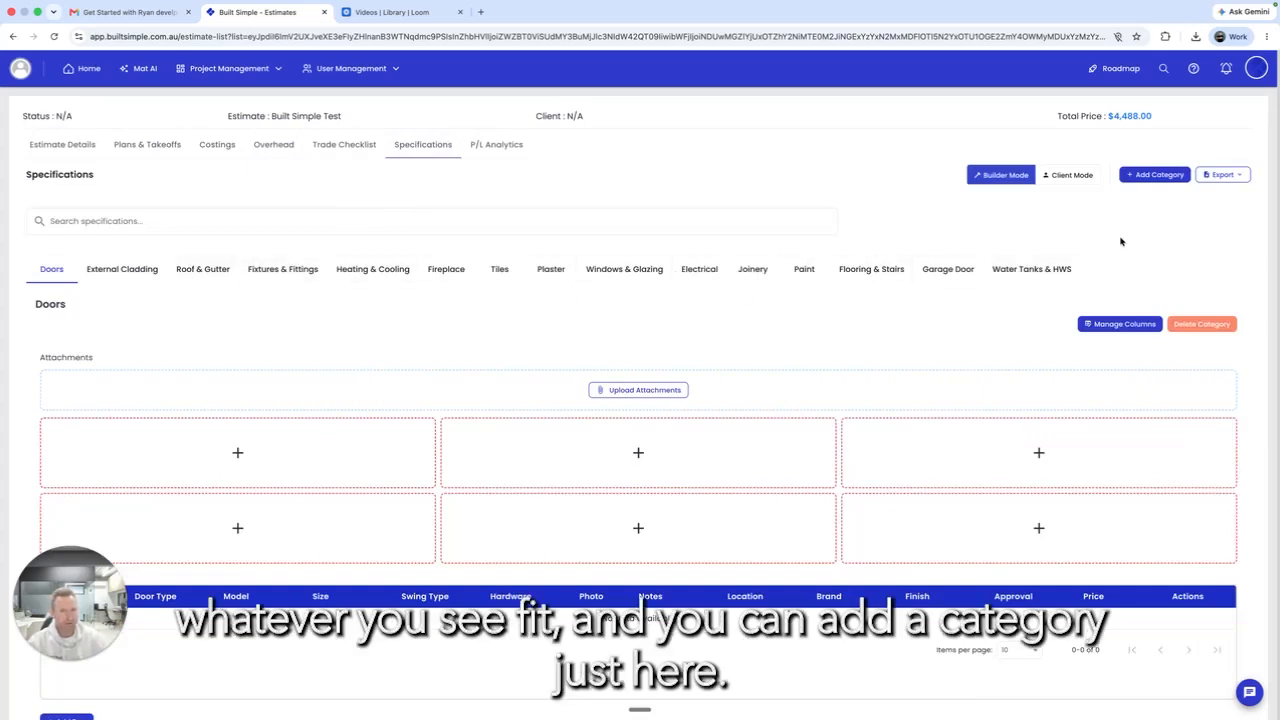
Step: Add a specifications category named 'Built simple test'
click(1148, 176)
text(Built sim)
text(ple test)
key(Return)
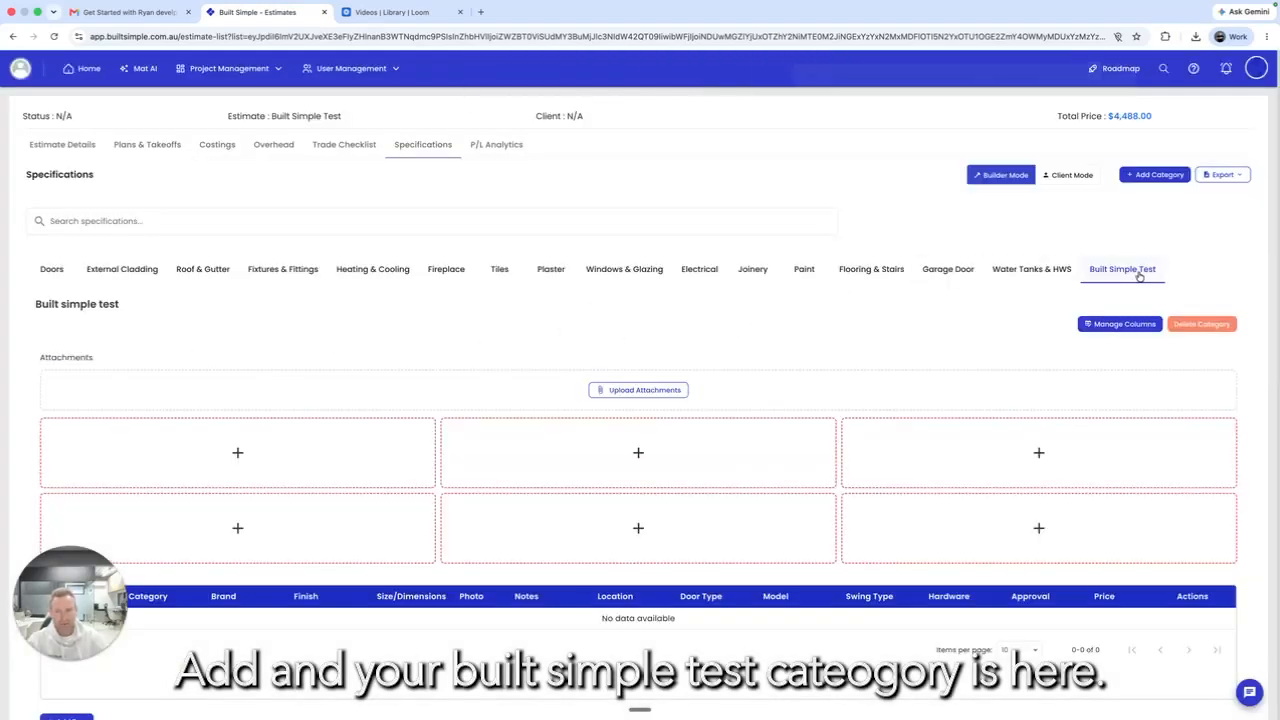
Step: Upload PIC Lexham .pdf as an attachment to the new category
click(617, 393)
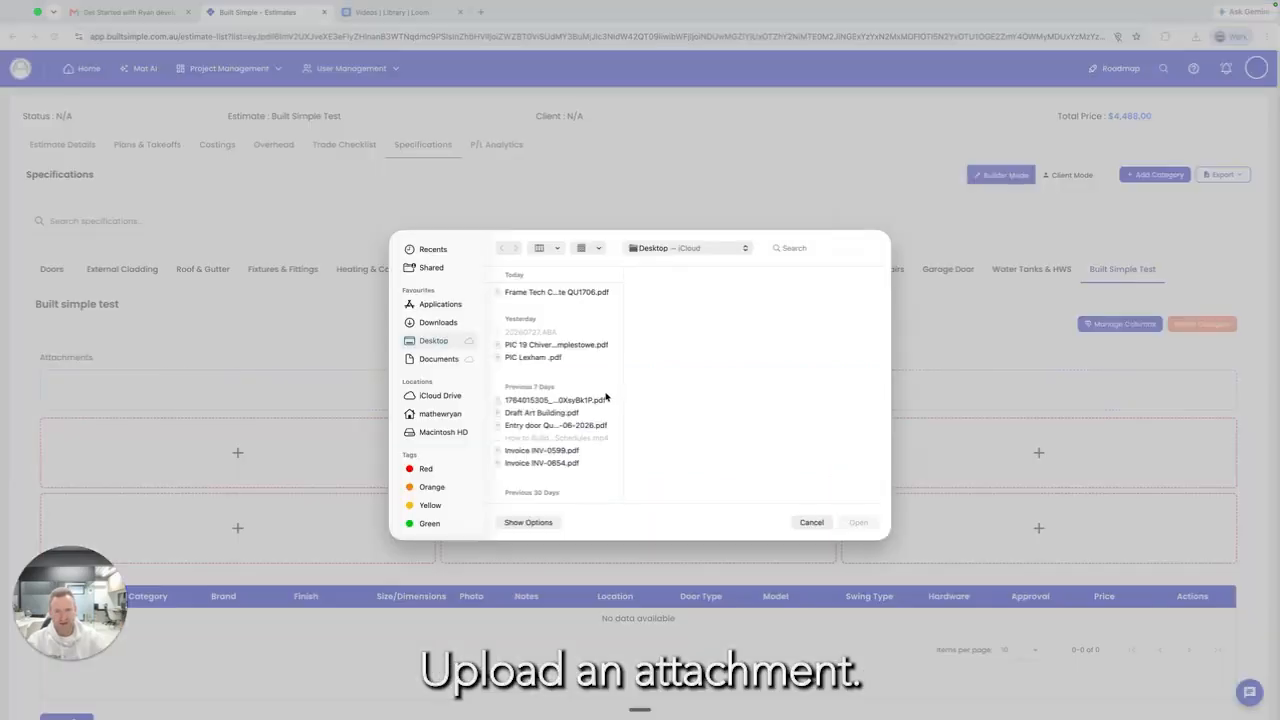
click(542, 360)
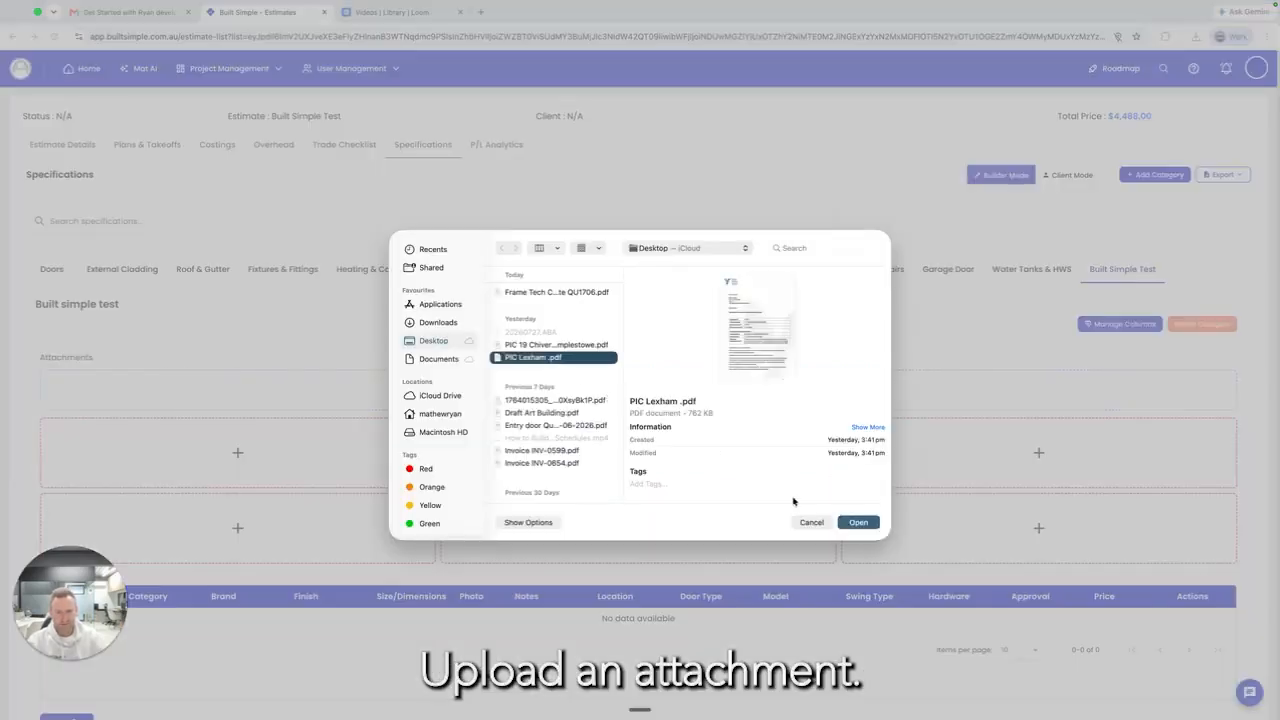
click(857, 524)
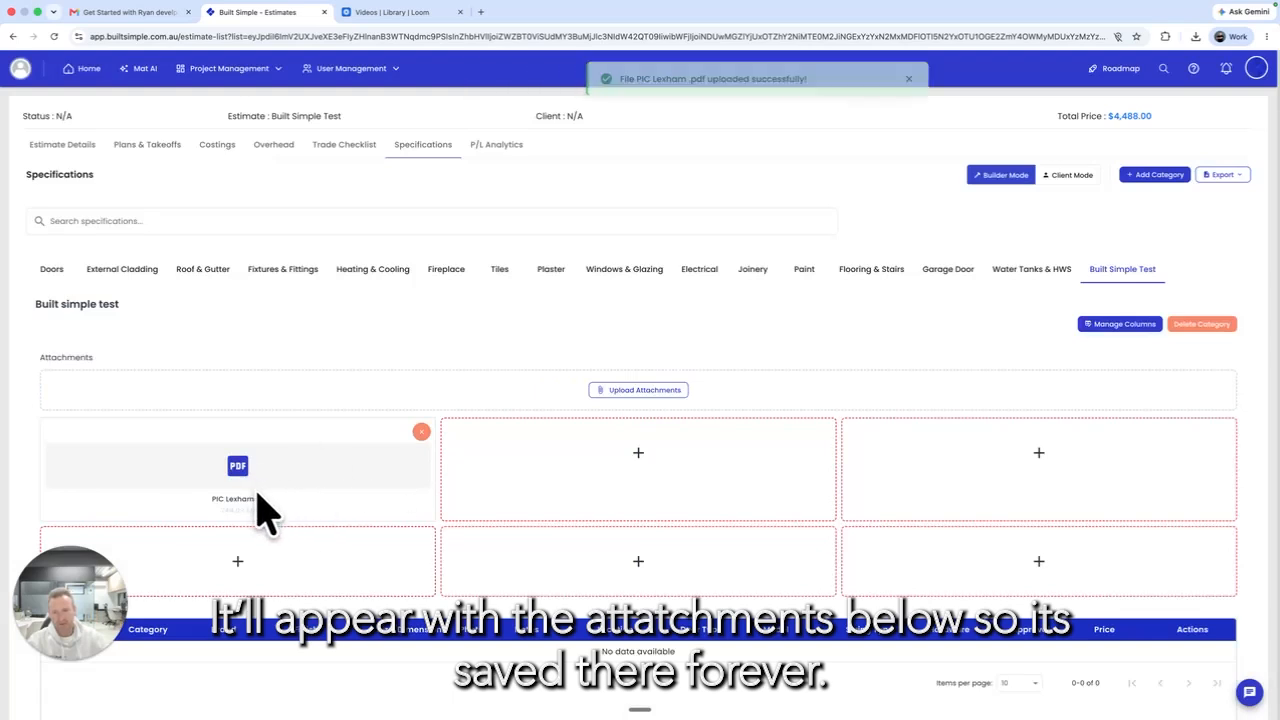
scroll(309, 498, down, 1)
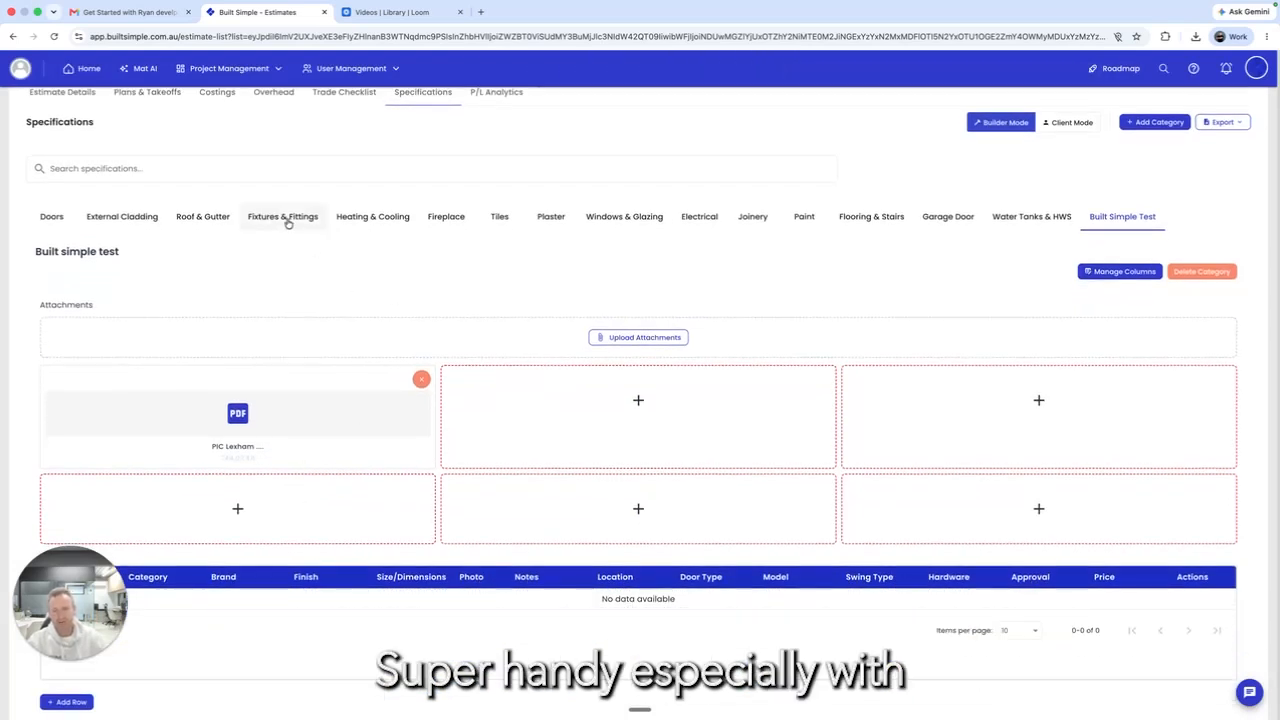
Step: Upload the Fusion Heating & Cooling quote PDF under the Heating & Cooling category
click(414, 216)
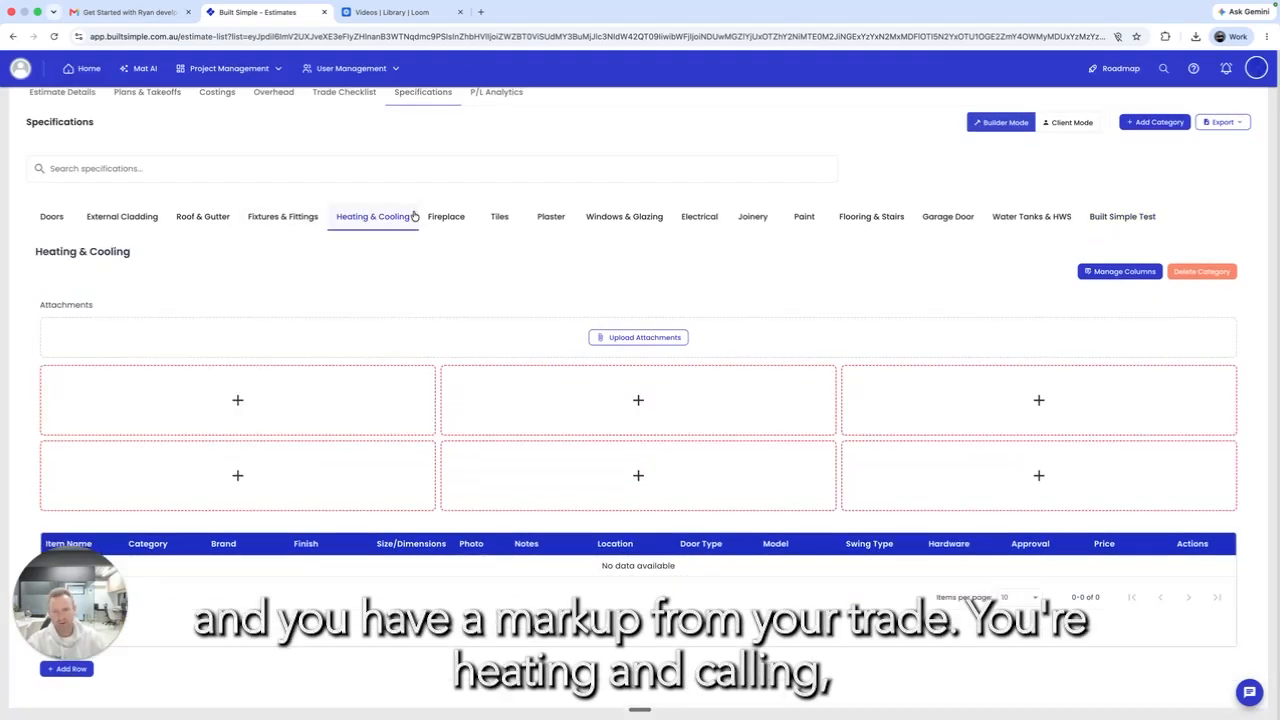
click(625, 337)
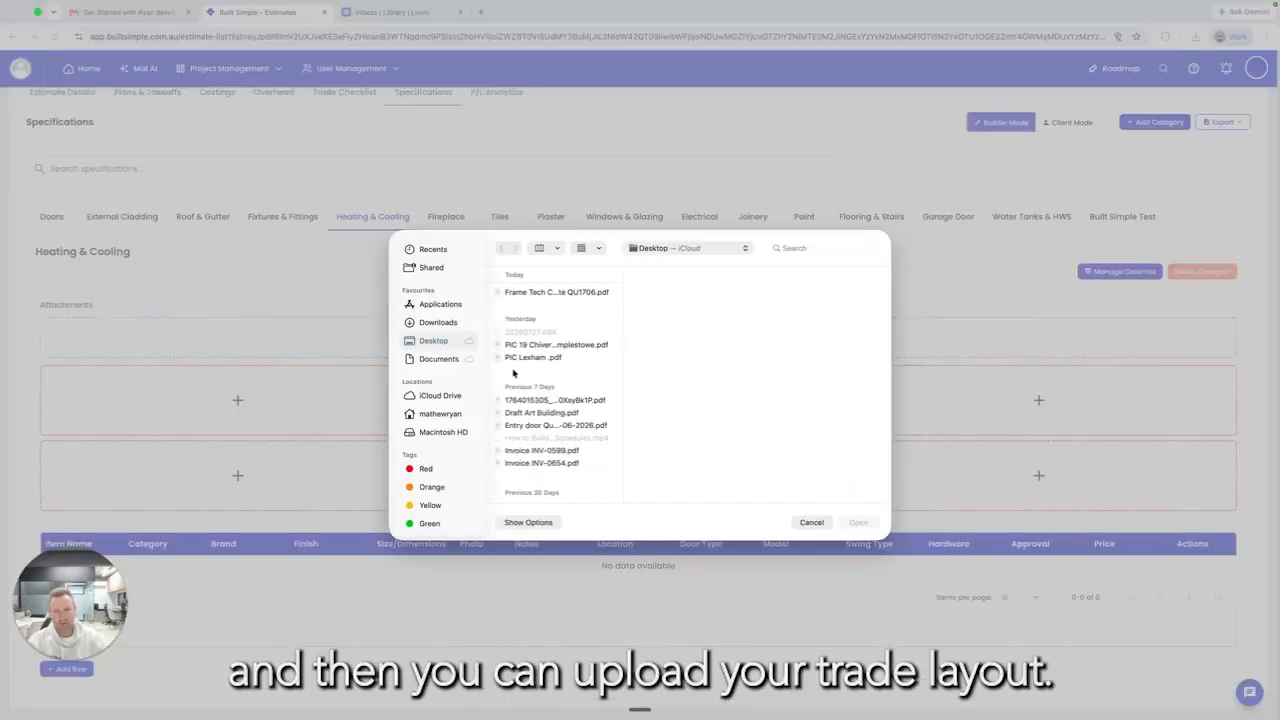
scroll(540, 366, down, 10)
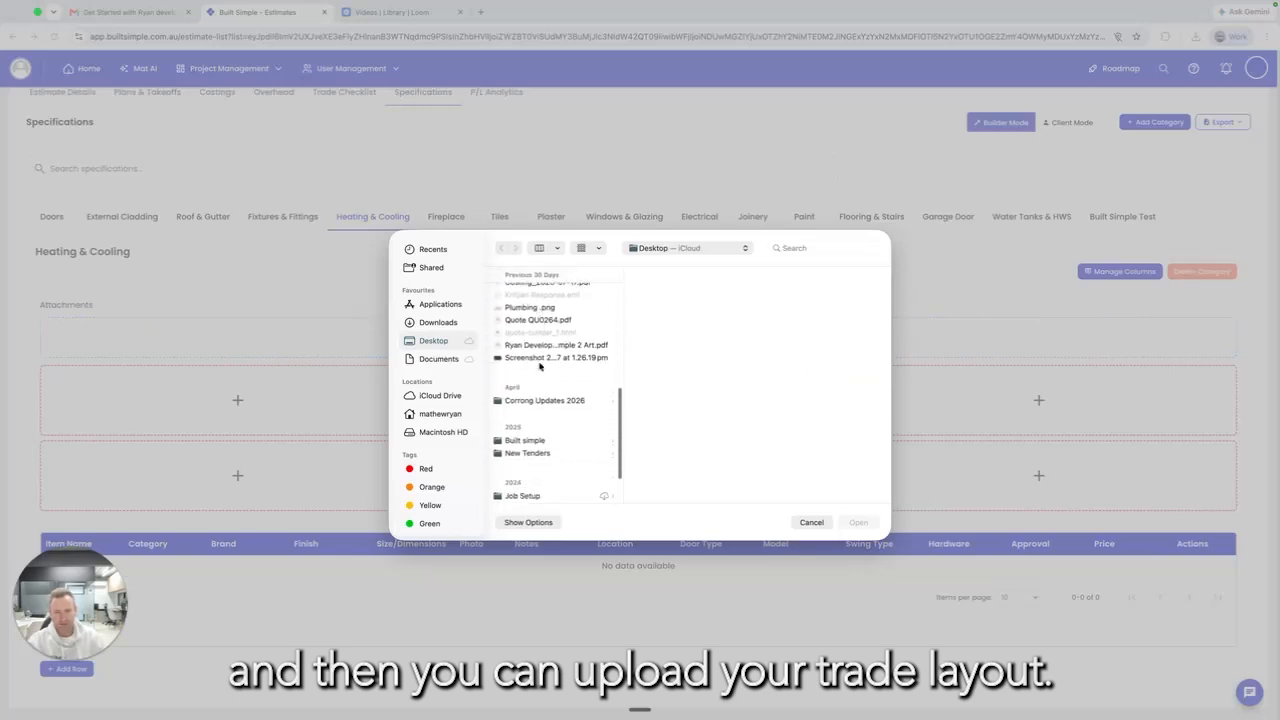
scroll(540, 366, down, 3)
click(549, 450)
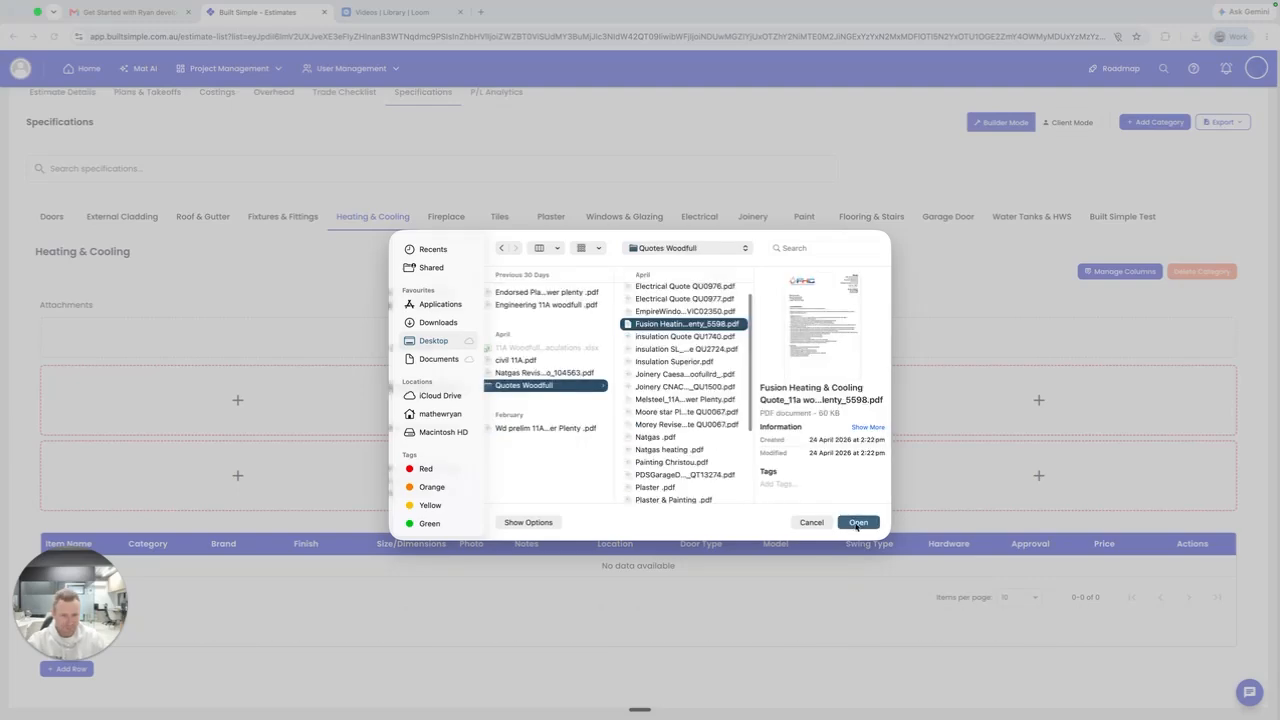
click(859, 524)
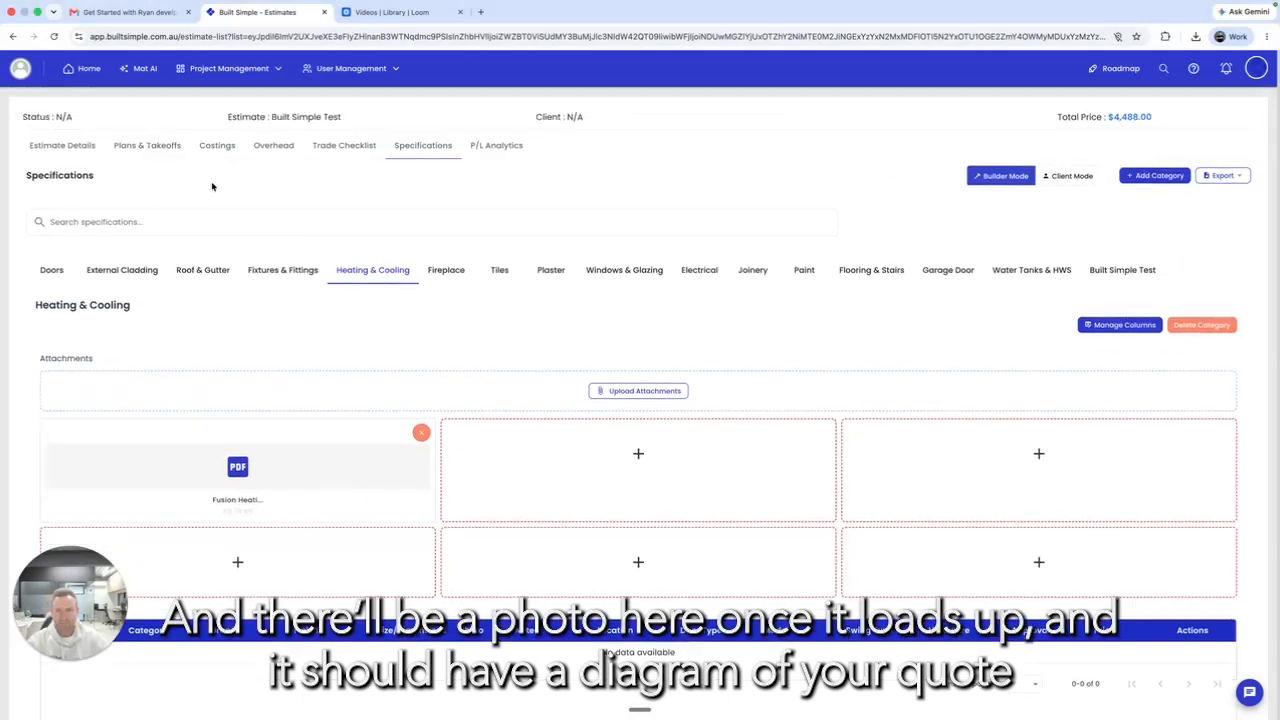
click(211, 68)
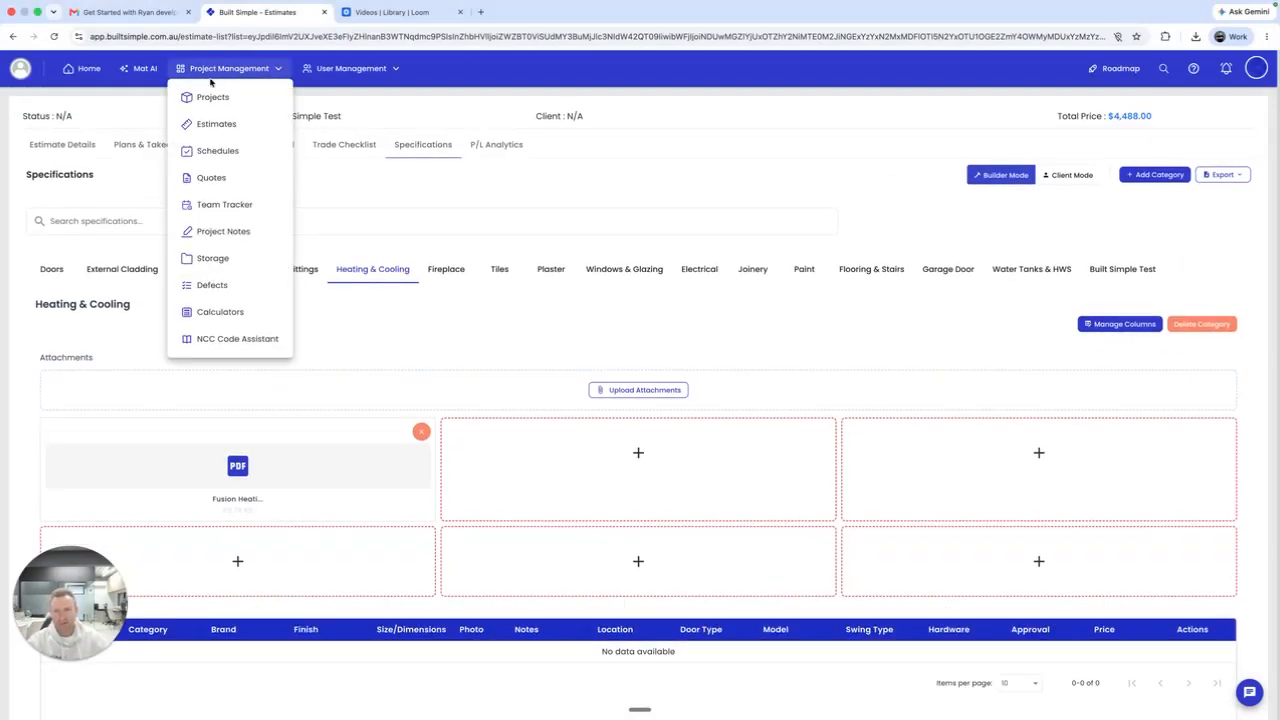
Step: Review the Concrete Quantities slab calculator, then bring up the Stairs calculator
click(250, 310)
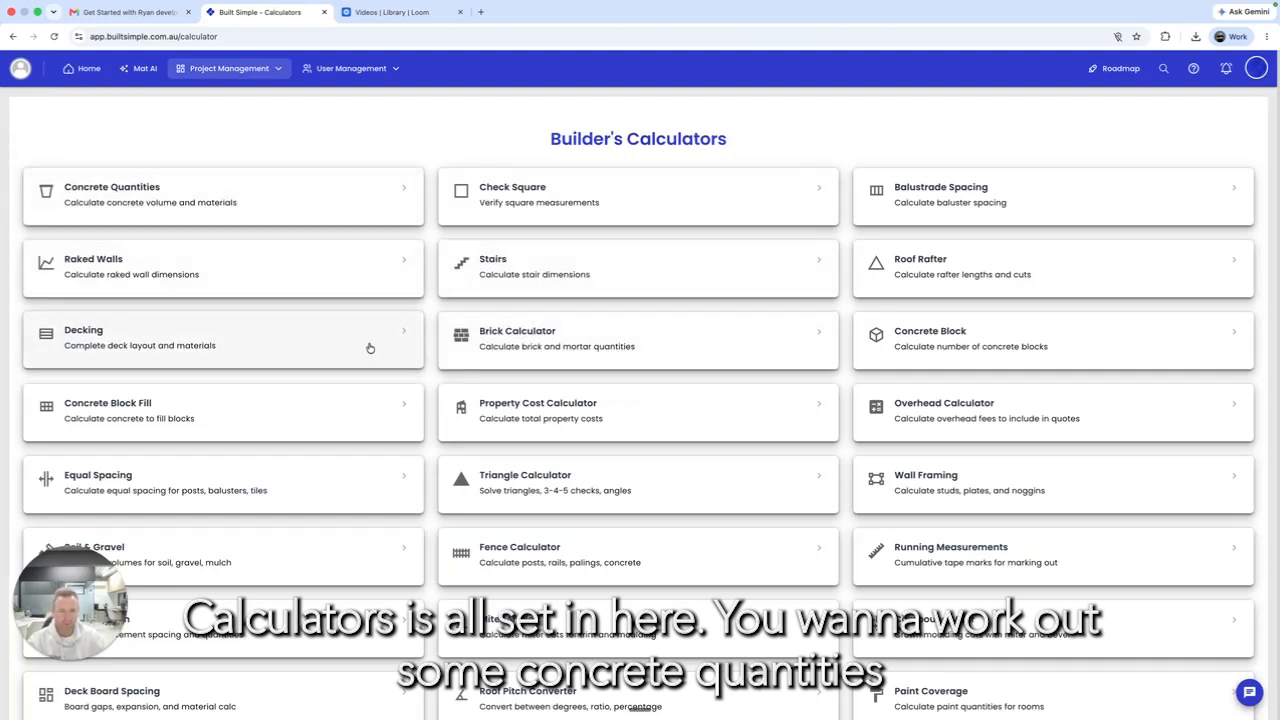
click(152, 193)
click(140, 195)
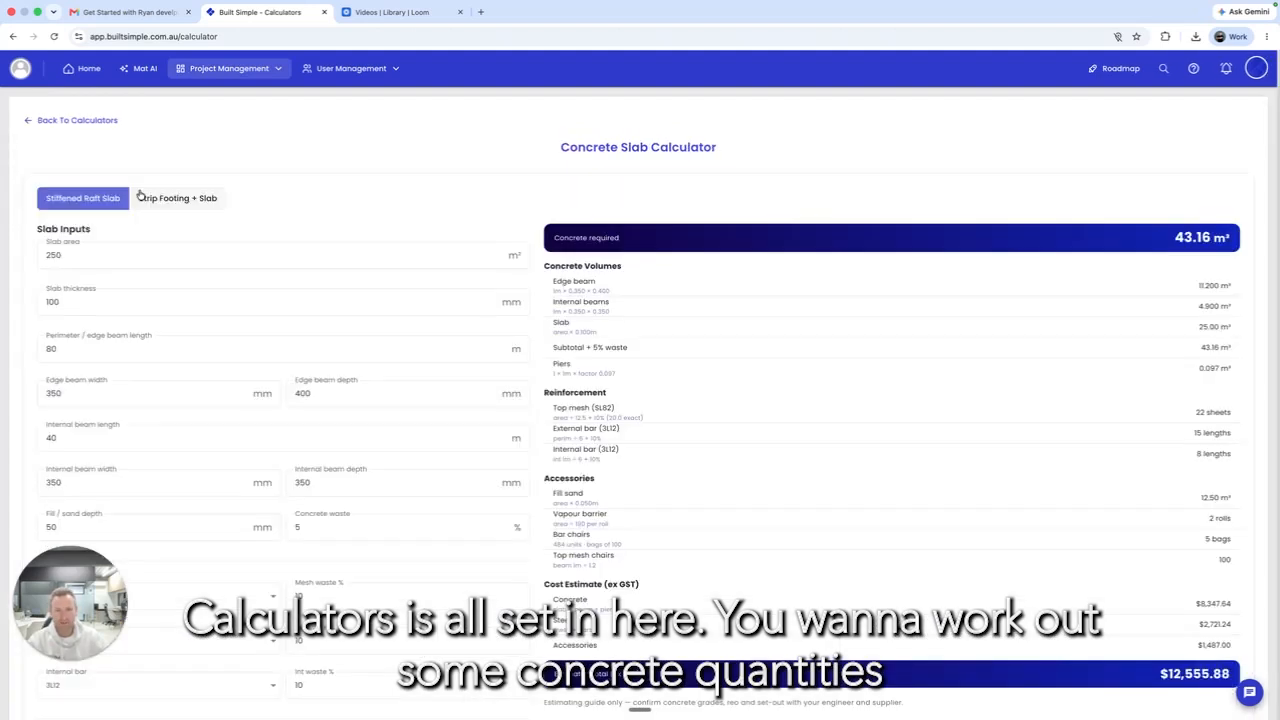
scroll(343, 398, down, 4)
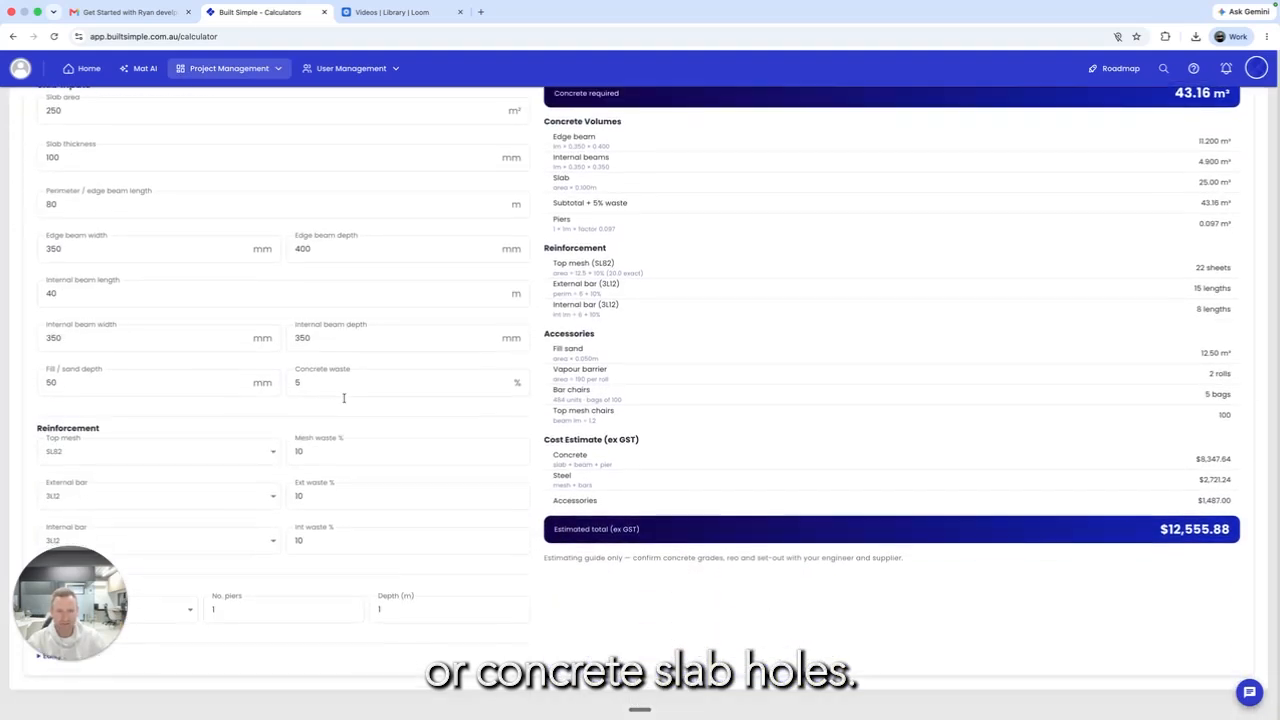
scroll(343, 398, up, 4)
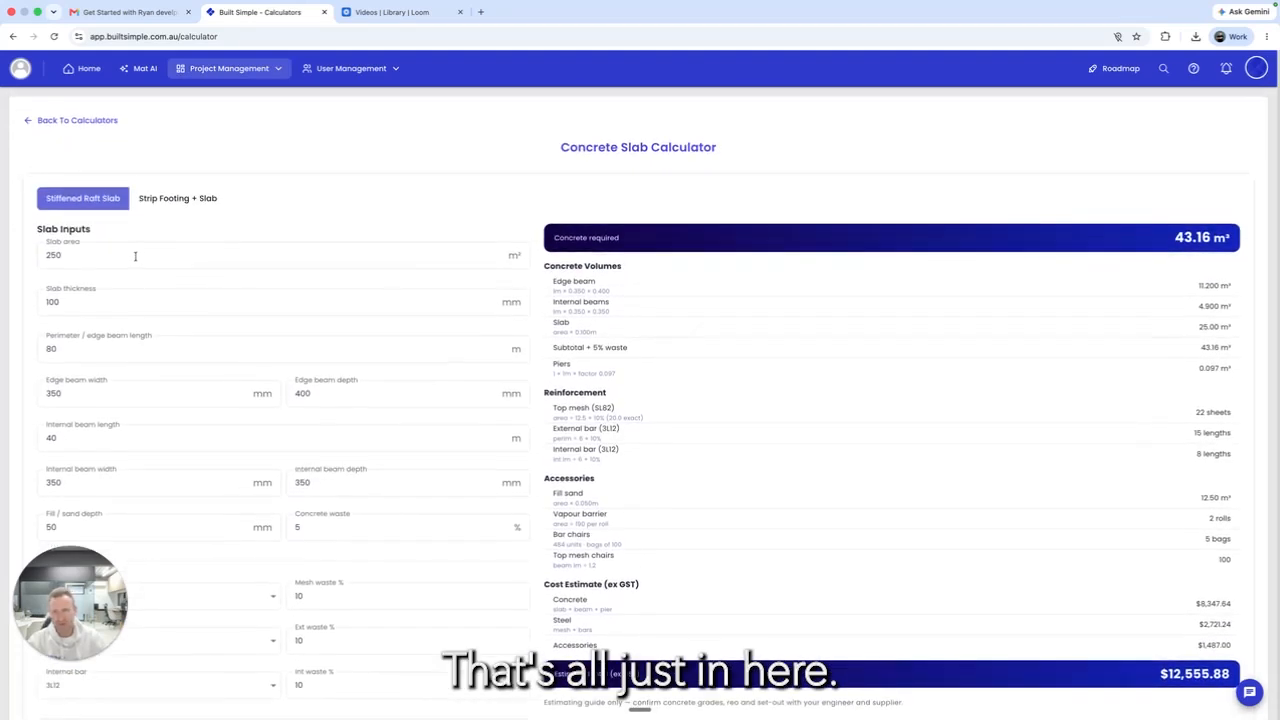
click(72, 121)
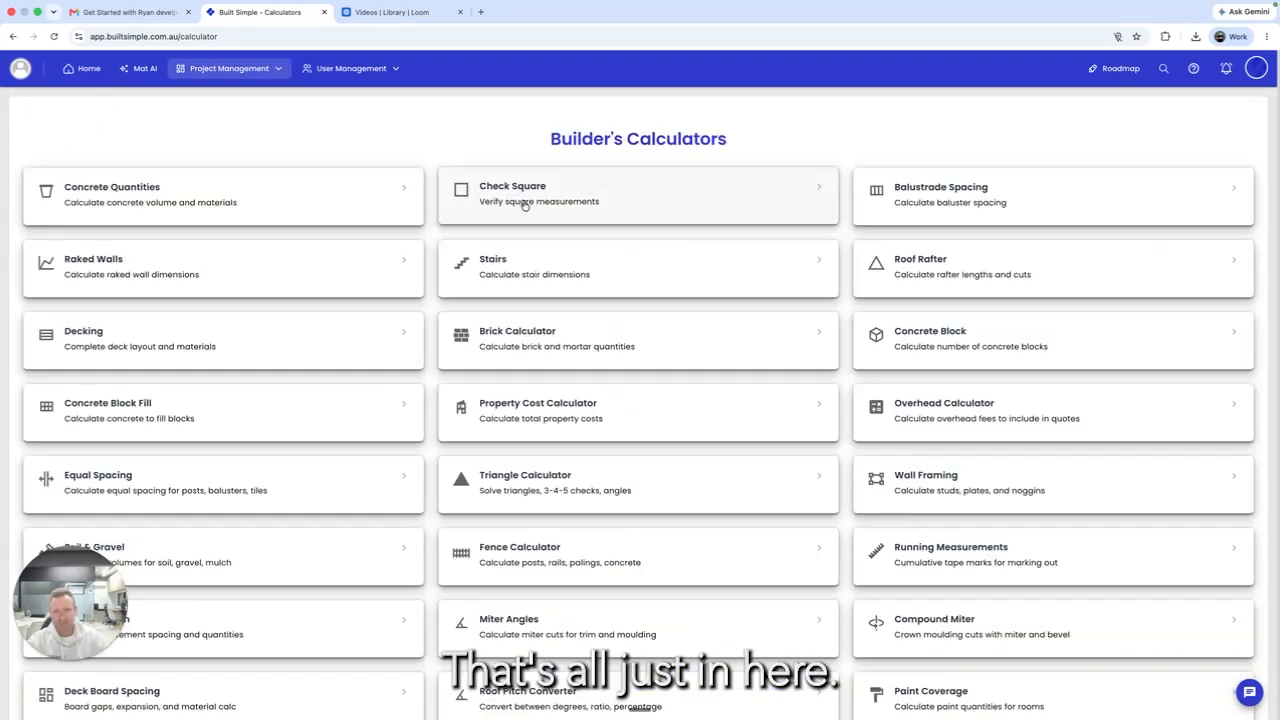
click(524, 268)
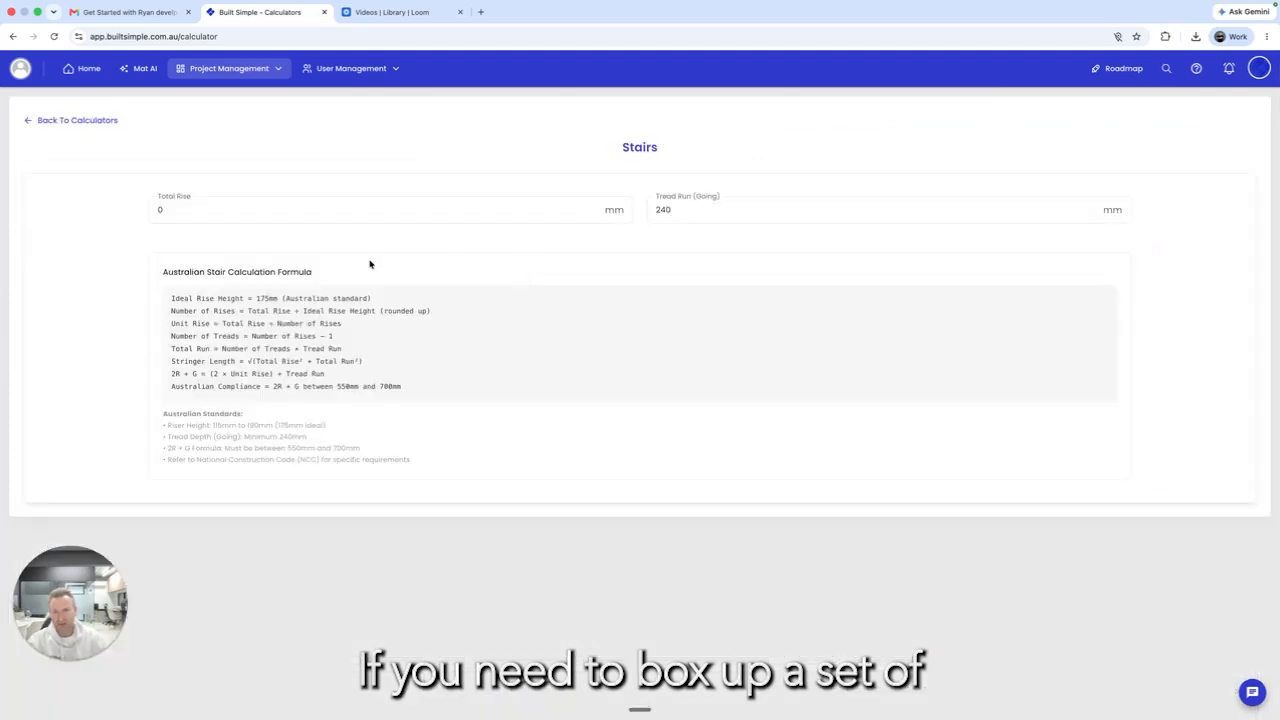
Step: Enter a 2500 mm total rise, giving 15 rises of 167 mm and 14 treads
click(253, 206)
text(2500)
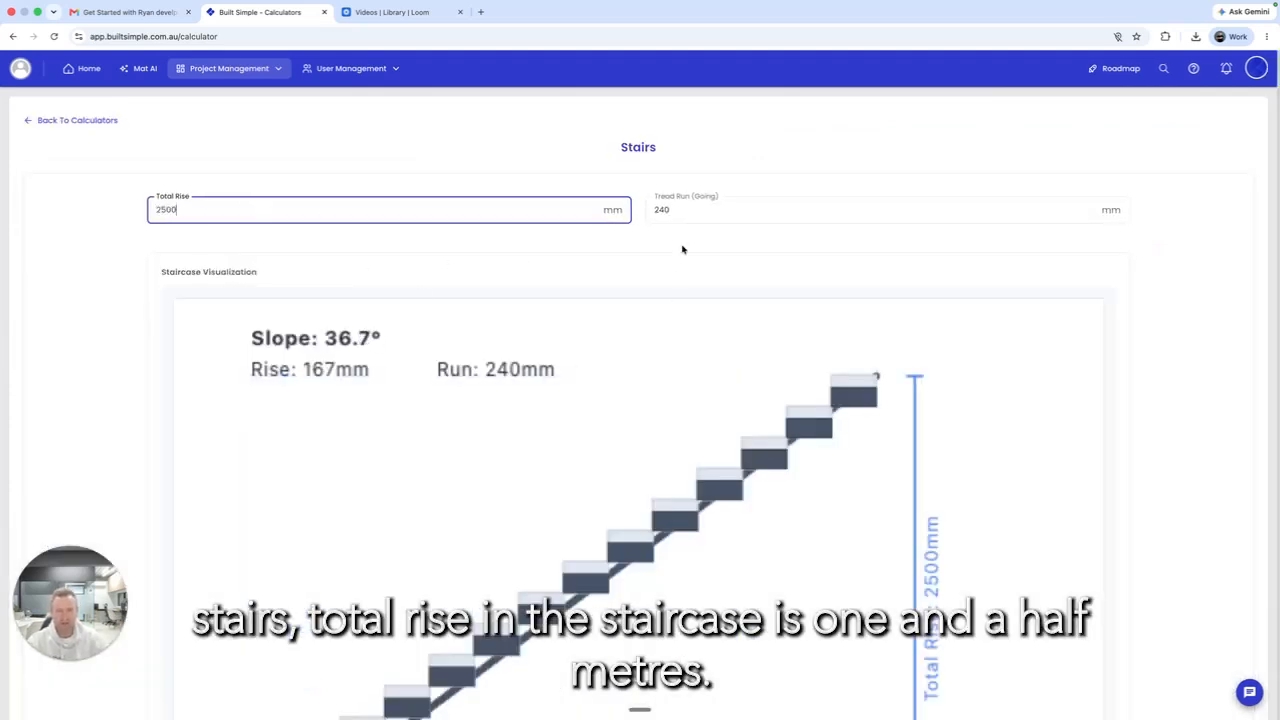
scroll(682, 249, down, 10)
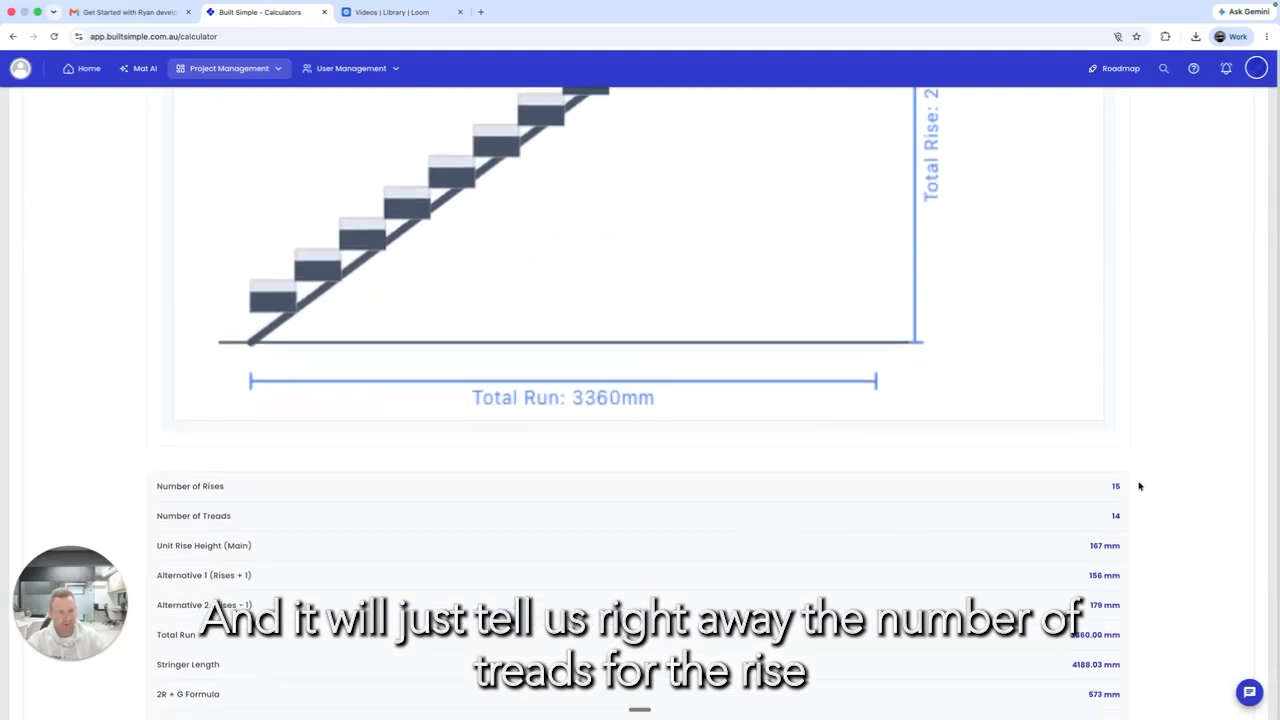
scroll(1112, 548, down, 2)
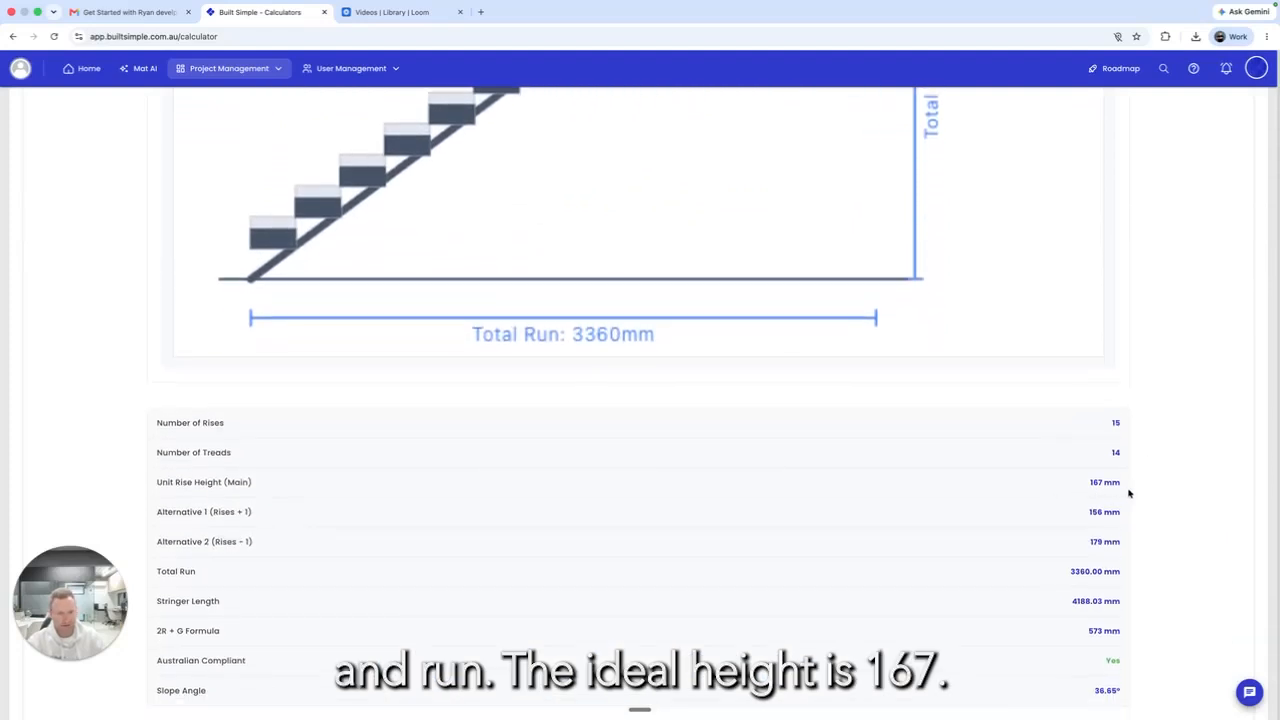
scroll(1068, 489, down, 2)
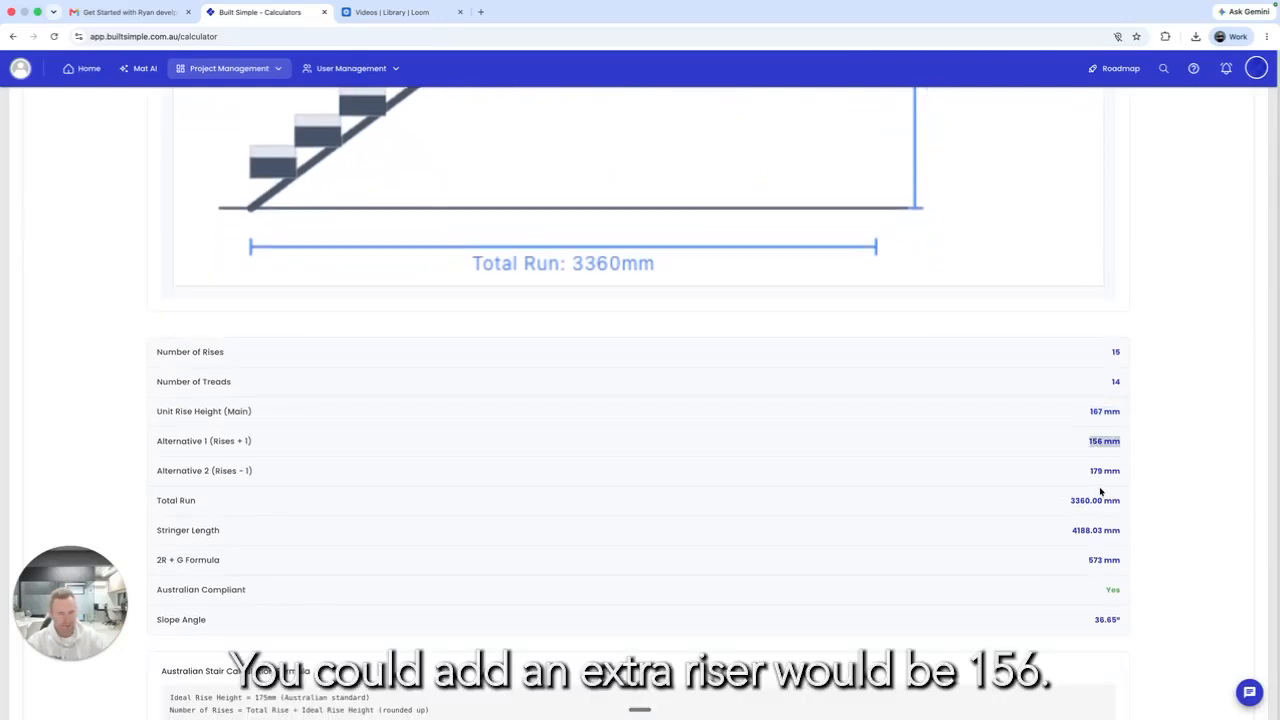
scroll(1096, 485, down, 1)
scroll(1090, 443, down, 1)
Step: Check the 179 mm alternative rise height, then move to Loom's video library
drag(1106, 440, 1136, 436)
click(1109, 427)
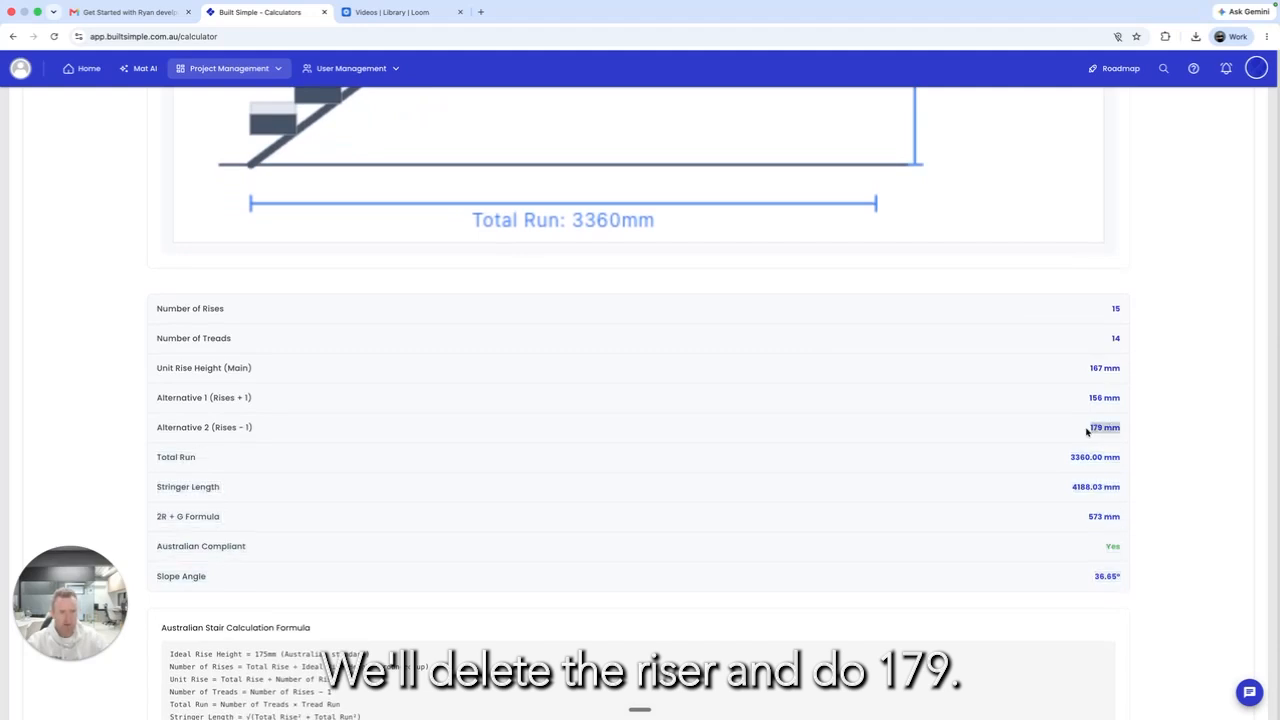
click(1088, 430)
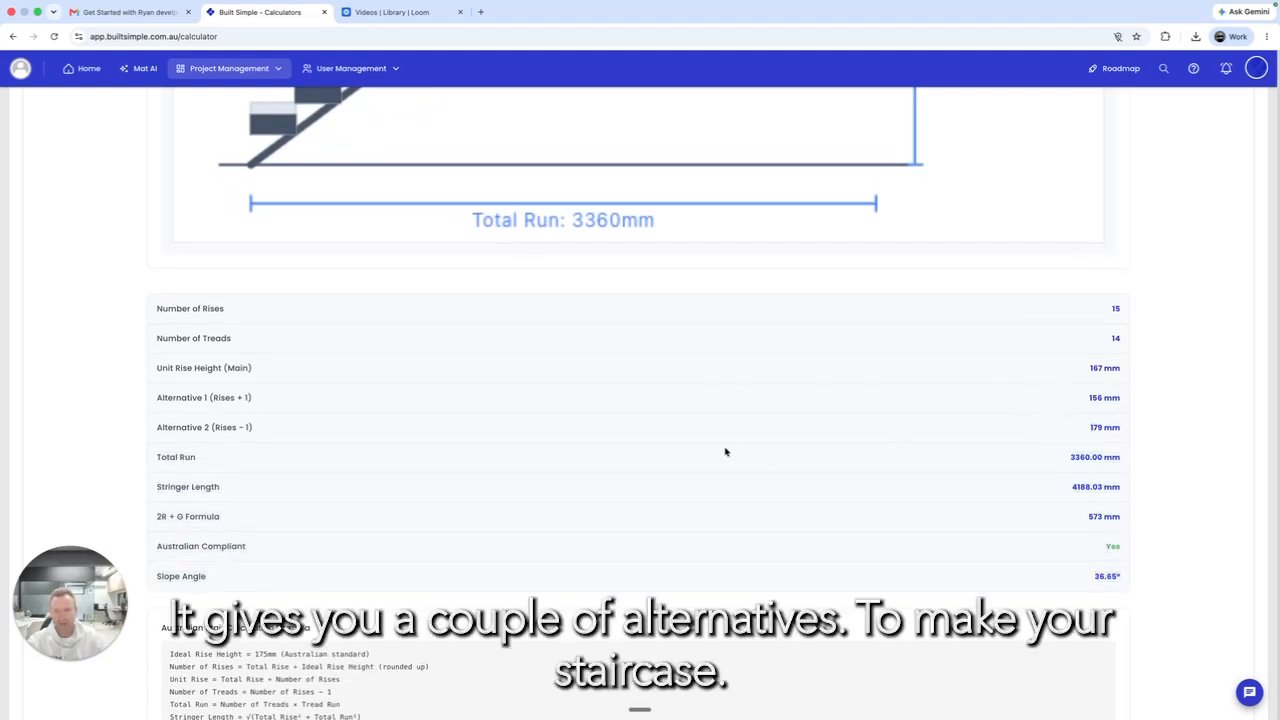
scroll(702, 437, down, 5)
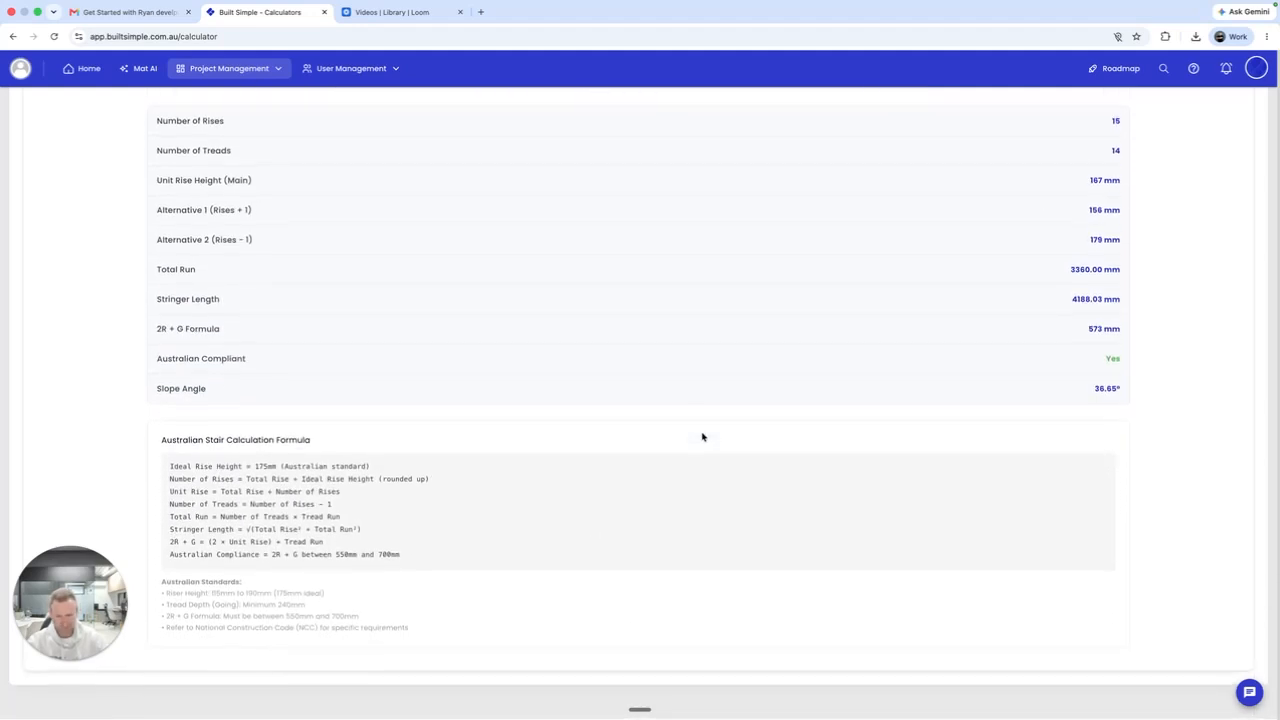
scroll(371, 543, up, 10)
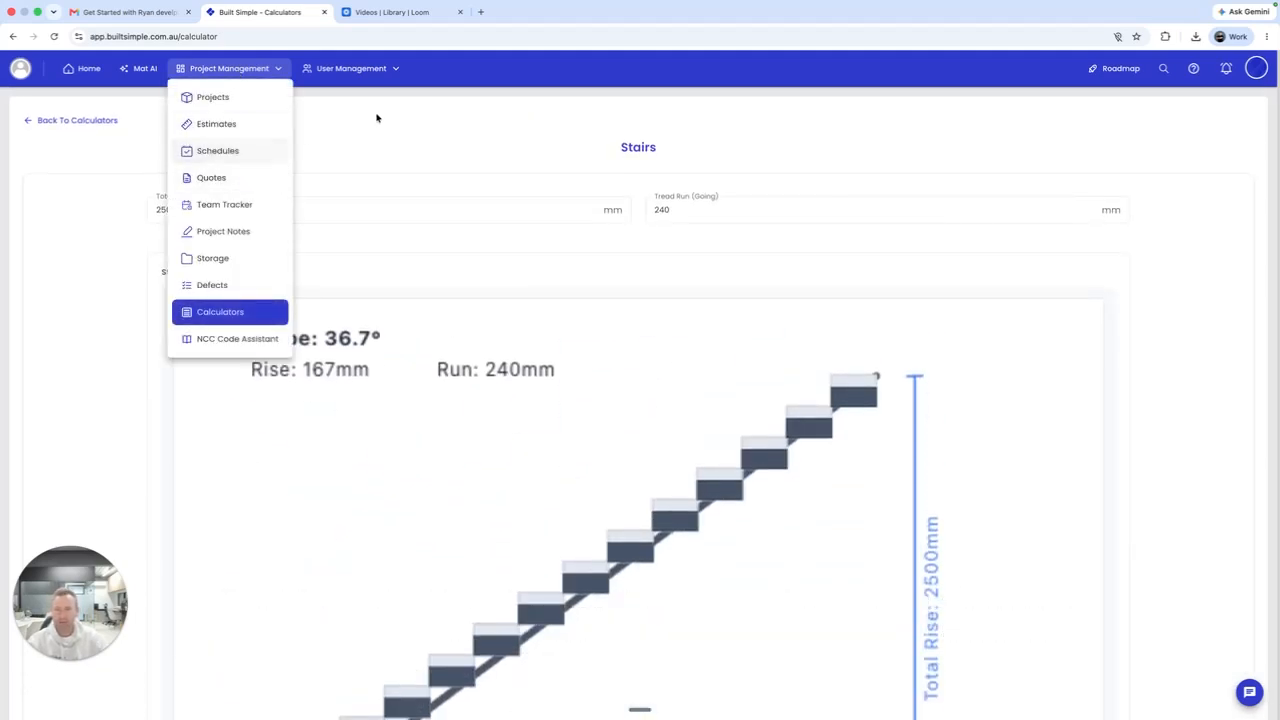
click(66, 121)
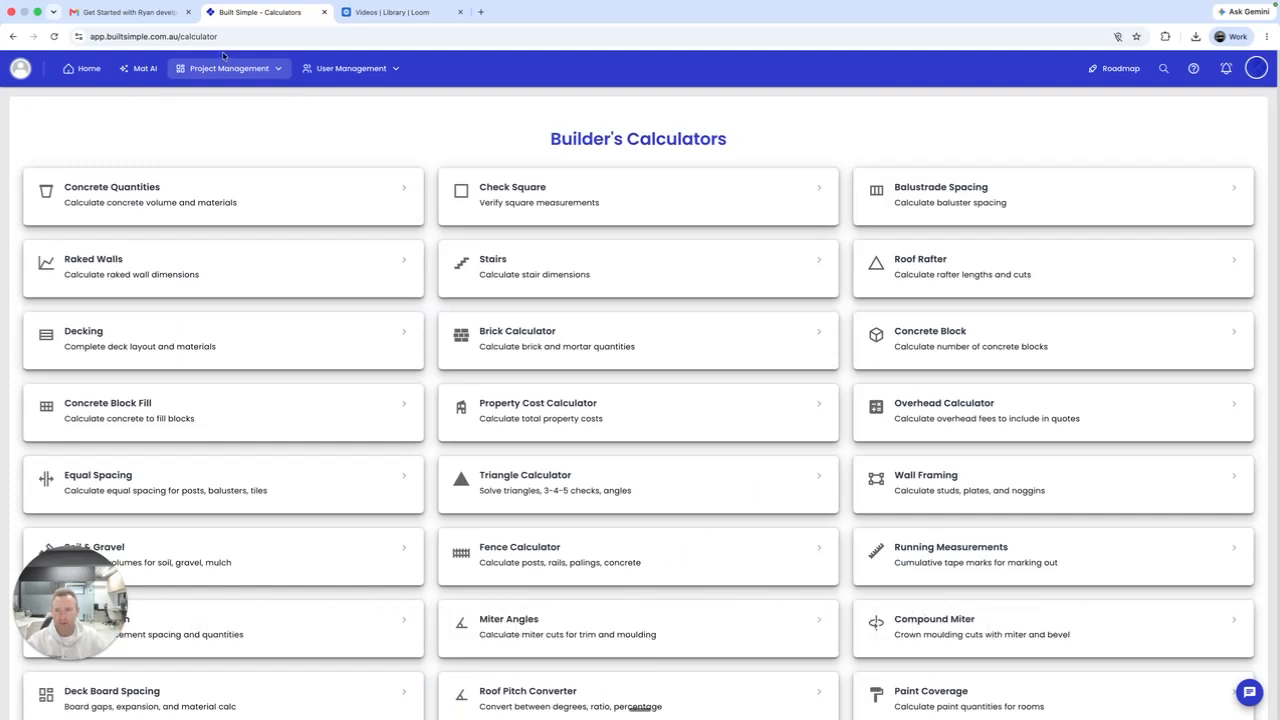
click(370, 22)
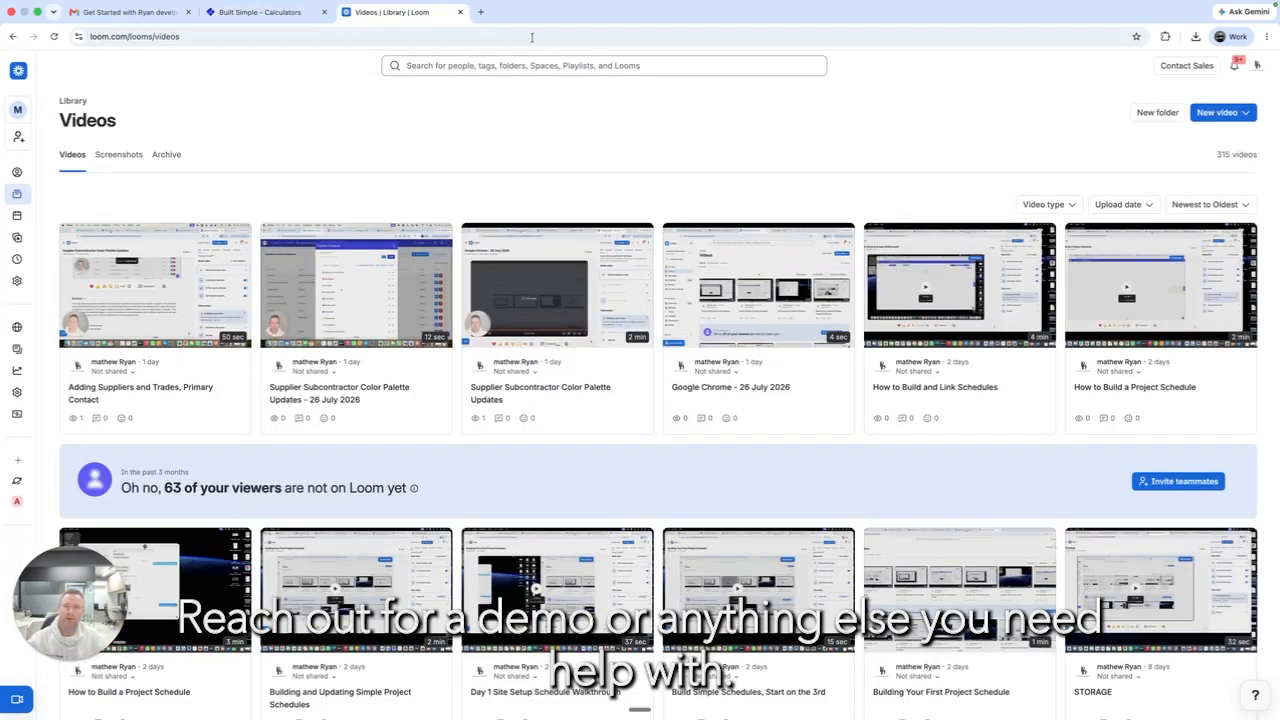